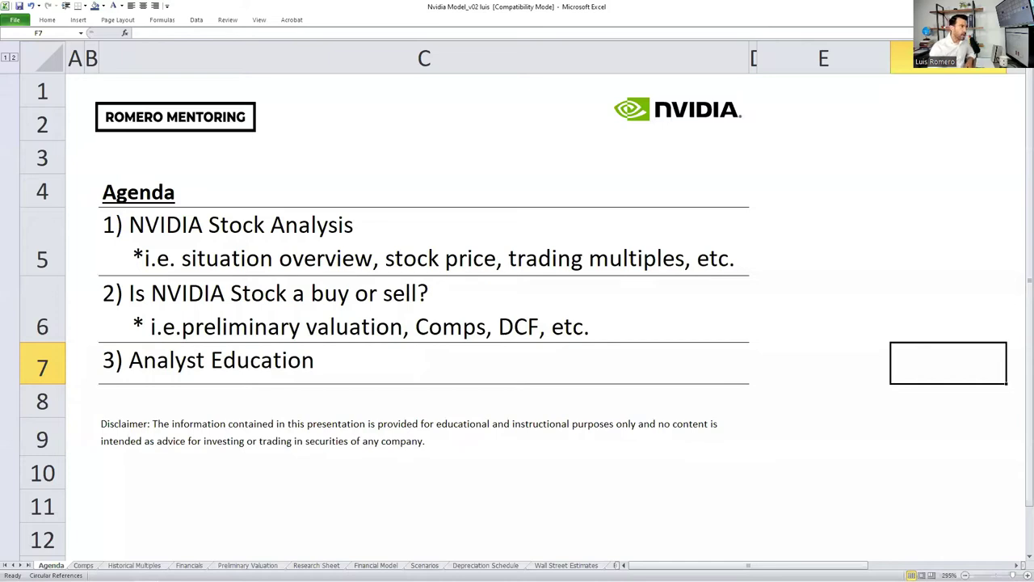
- Go through the three agenda items in the Agenda sheet: NVIDIA Stock Analysis, buy or sell question, and Analyst Education
{"action": "left_click", "coordinate": [149, 230]}
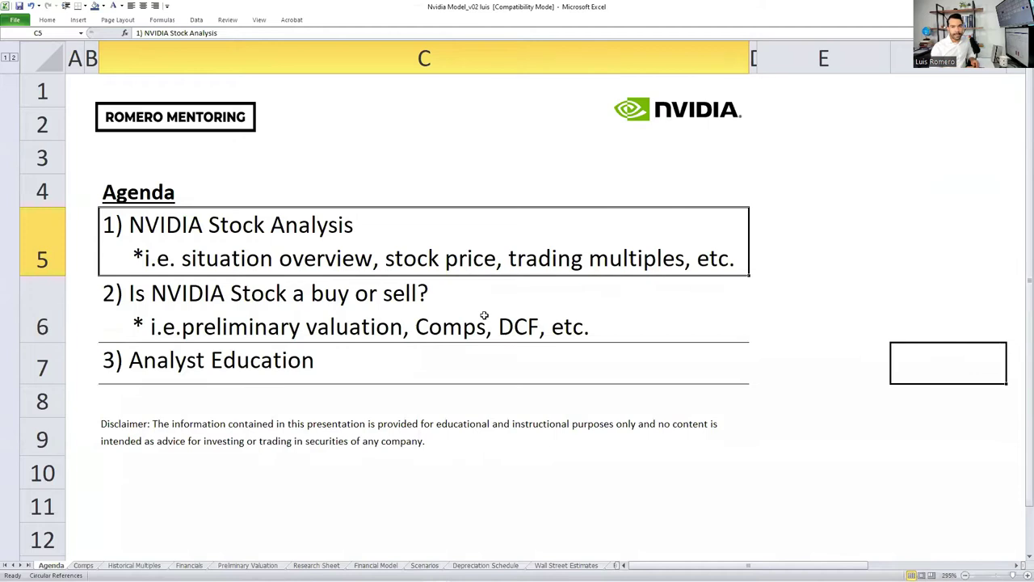
{"action": "left_click", "coordinate": [284, 303]}
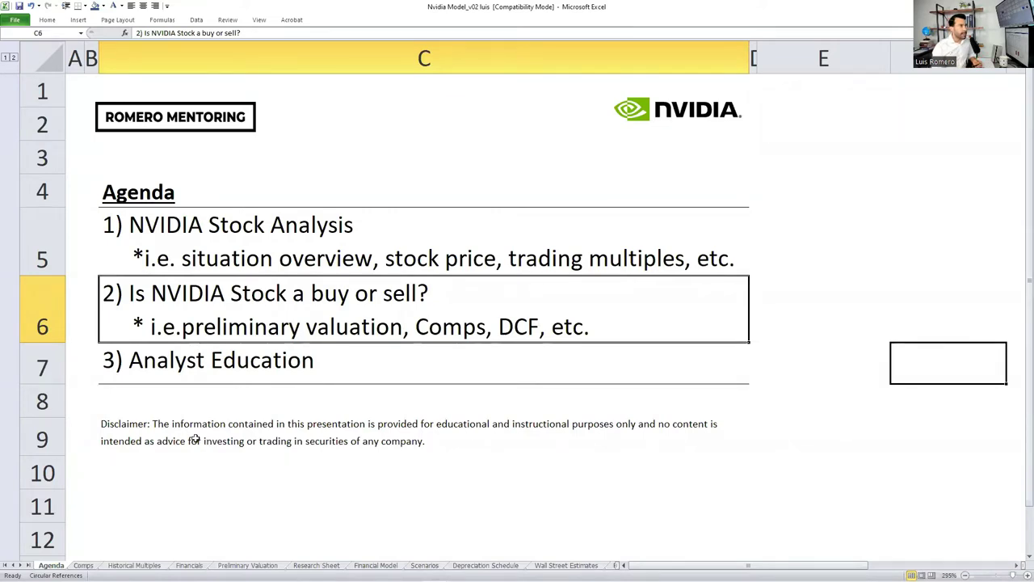
{"action": "left_click", "coordinate": [386, 365]}
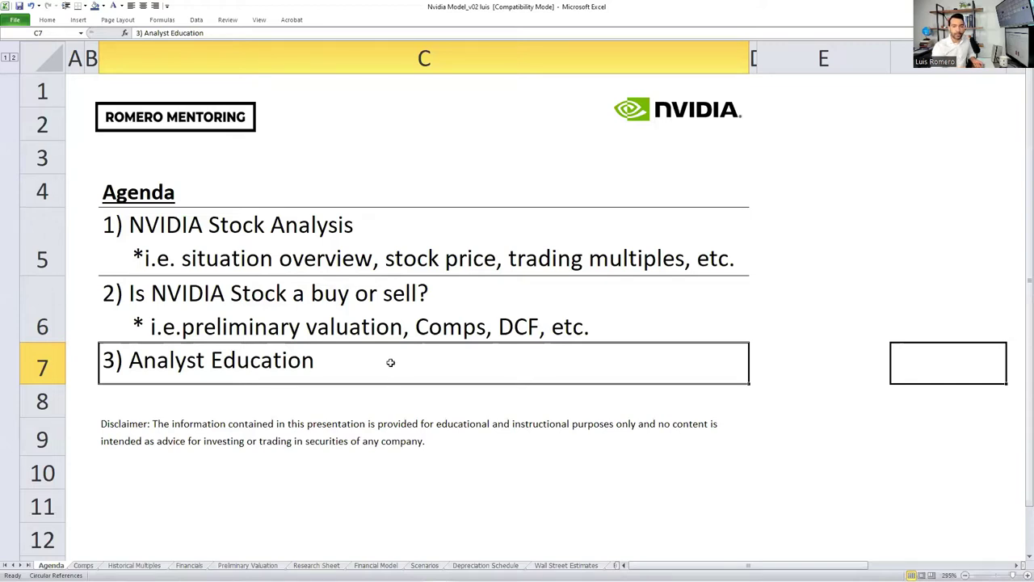
{"action": "left_click", "coordinate": [453, 412]}
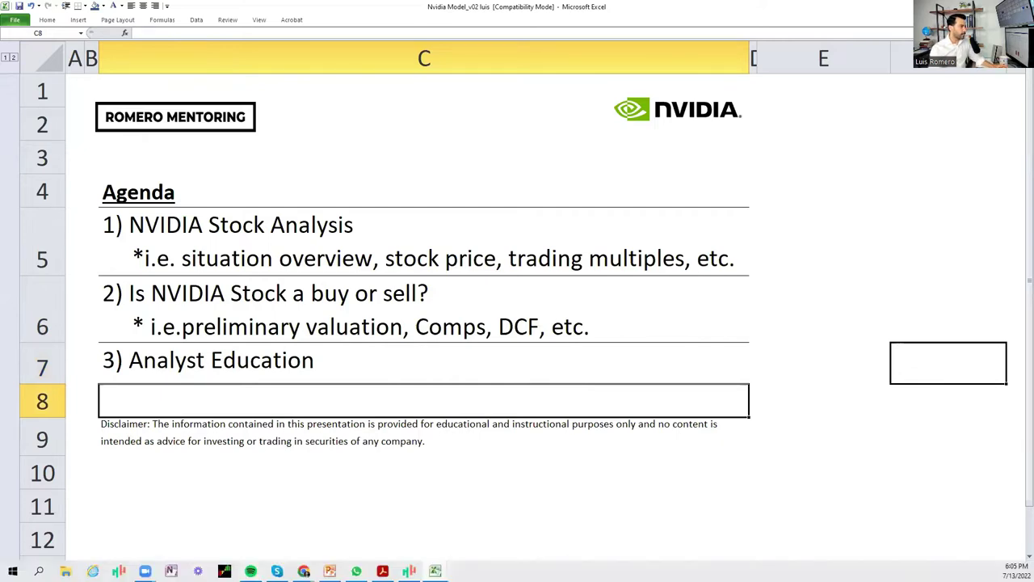
- Switch to TC2000 and examine the 2021 to July 2022 portion of NVIDIA's monthly price chart
{"action": "key", "text": "alt+Tab"}
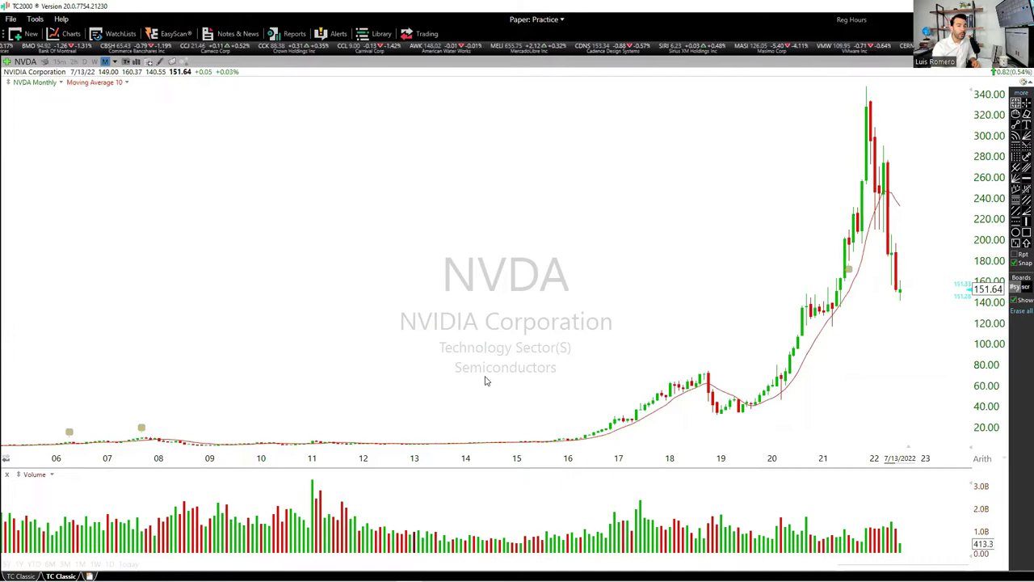
{"action": "scroll", "coordinate": [824, 365], "scroll_direction": "up", "scroll_amount": 5}
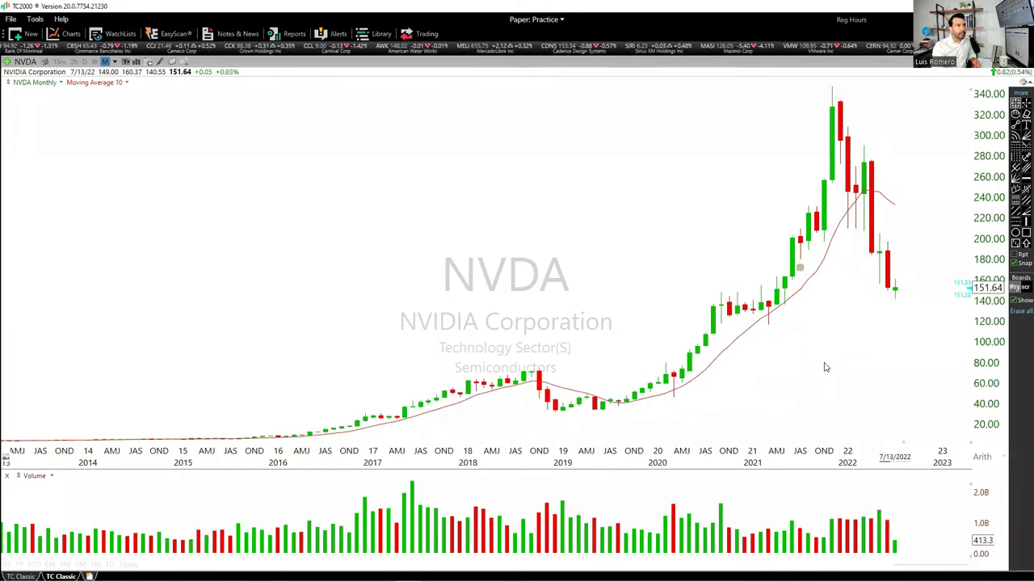
{"action": "scroll", "coordinate": [825, 367], "scroll_direction": "up", "scroll_amount": 3}
{"action": "scroll", "coordinate": [825, 367], "scroll_direction": "down", "scroll_amount": 1}
{"action": "scroll", "coordinate": [825, 367], "scroll_direction": "up", "scroll_amount": 1}
{"action": "mouse_move", "coordinate": [701, 121]}
{"action": "left_mouse_down"}
{"action": "mouse_move", "coordinate": [803, 277]}
{"action": "mouse_move", "coordinate": [727, 304]}
{"action": "left_mouse_up"}
{"action": "scroll", "coordinate": [577, 397], "scroll_direction": "up", "scroll_amount": 1}
{"action": "scroll", "coordinate": [533, 407], "scroll_direction": "up", "scroll_amount": 2}
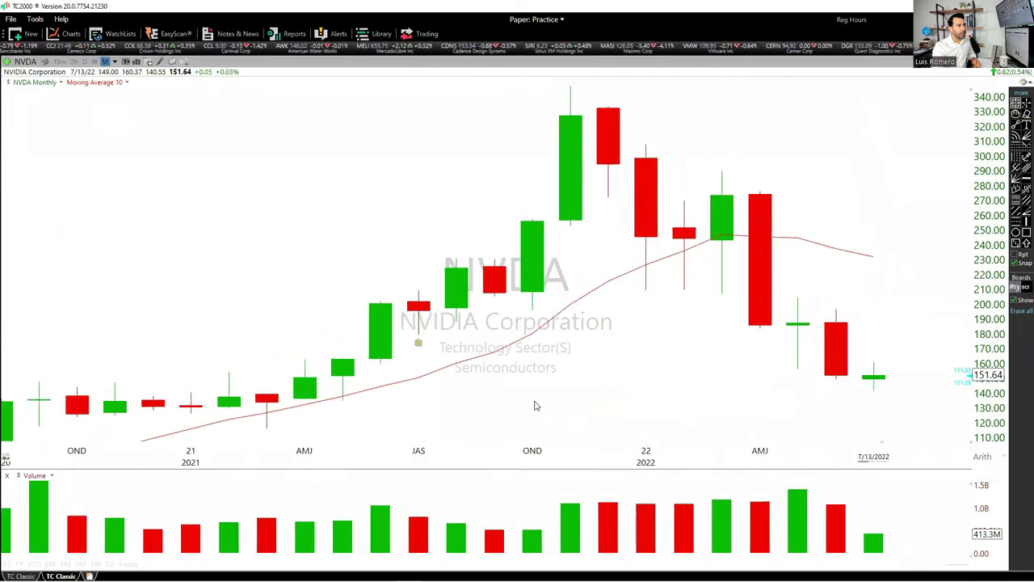
{"action": "scroll", "coordinate": [533, 406], "scroll_direction": "up", "scroll_amount": 1}
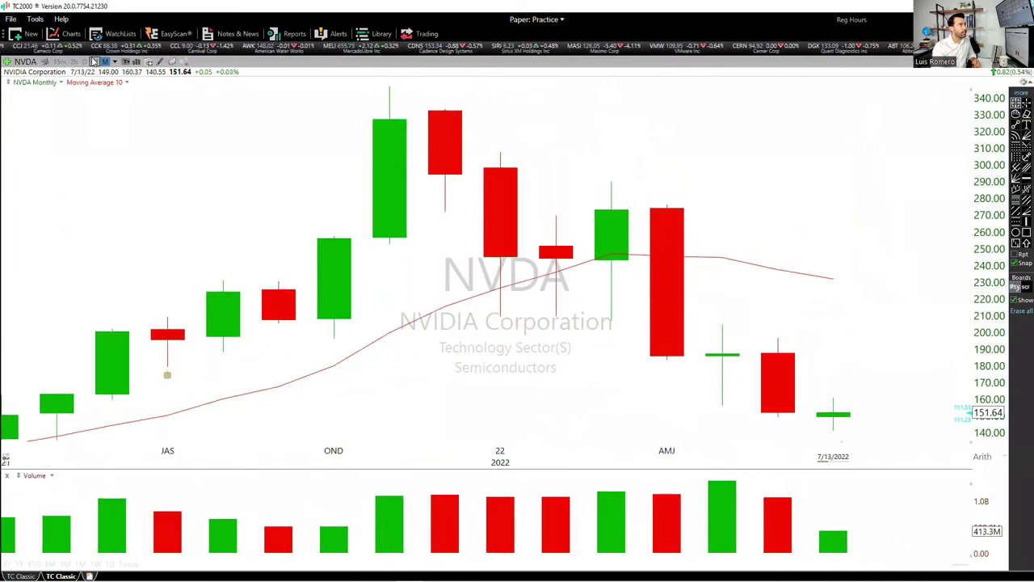
- Set the NVDA chart to weekly bars and frame the period from August 2020 to July 2022
{"action": "left_click", "coordinate": [94, 62]}
{"action": "scroll", "coordinate": [598, 318], "scroll_direction": "down", "scroll_amount": 4}
{"action": "scroll", "coordinate": [599, 319], "scroll_direction": "up", "scroll_amount": 1}
{"action": "scroll", "coordinate": [599, 319], "scroll_direction": "up", "scroll_amount": 1}
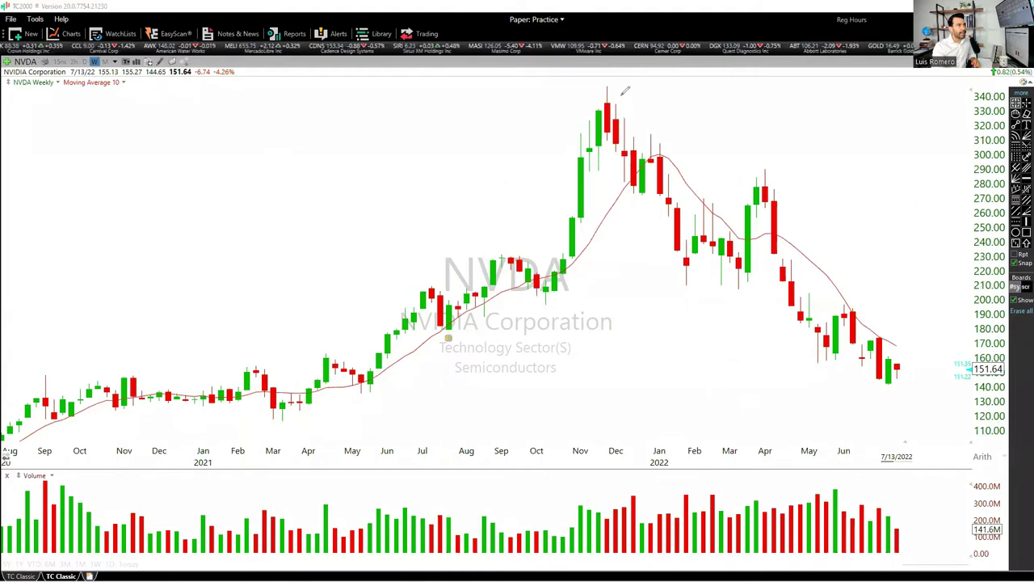
- Circle the November 2021 price peak in red and handwrite "2021, Q4" beside it
{"action": "mouse_move", "coordinate": [578, 104]}
{"action": "left_mouse_down"}
{"action": "mouse_move", "coordinate": [621, 126]}
{"action": "mouse_move", "coordinate": [626, 100]}
{"action": "left_mouse_up"}
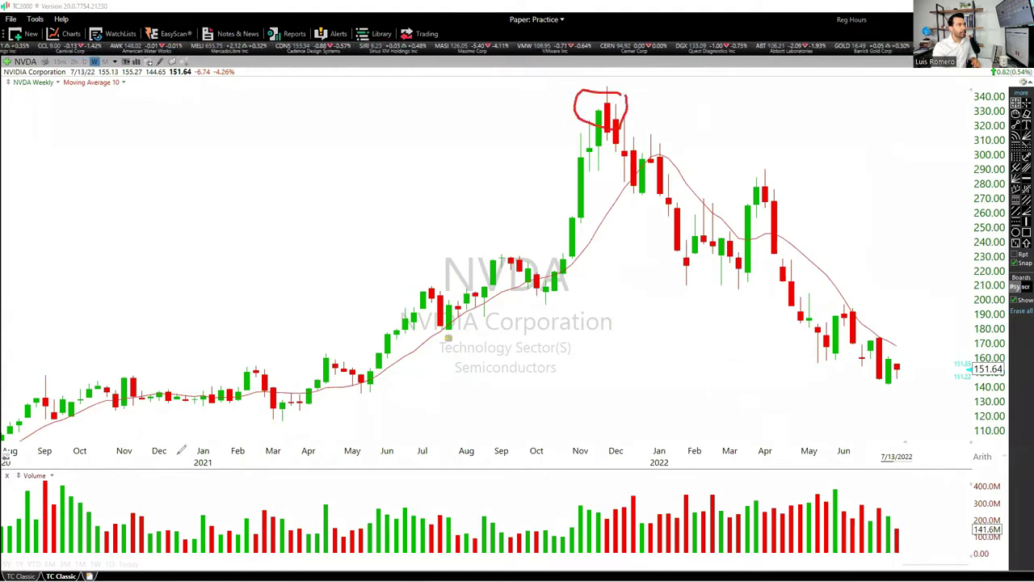
{"action": "mouse_move", "coordinate": [489, 90]}
{"action": "left_mouse_down"}
{"action": "mouse_move", "coordinate": [477, 111]}
{"action": "mouse_move", "coordinate": [500, 95]}
{"action": "mouse_move", "coordinate": [490, 129]}
{"action": "mouse_move", "coordinate": [530, 106]}
{"action": "mouse_move", "coordinate": [532, 136]}
{"action": "left_mouse_up"}
{"action": "mouse_move", "coordinate": [354, 98]}
{"action": "left_mouse_down"}
{"action": "mouse_move", "coordinate": [369, 129]}
{"action": "mouse_move", "coordinate": [396, 126]}
{"action": "left_mouse_up"}
{"action": "mouse_move", "coordinate": [414, 105]}
{"action": "left_mouse_down"}
{"action": "mouse_move", "coordinate": [403, 127]}
{"action": "mouse_move", "coordinate": [413, 105]}
{"action": "mouse_move", "coordinate": [425, 132]}
{"action": "mouse_move", "coordinate": [442, 131]}
{"action": "left_mouse_up"}
{"action": "left_click_drag", "start_coordinate": [444, 110], "coordinate": [445, 151]}
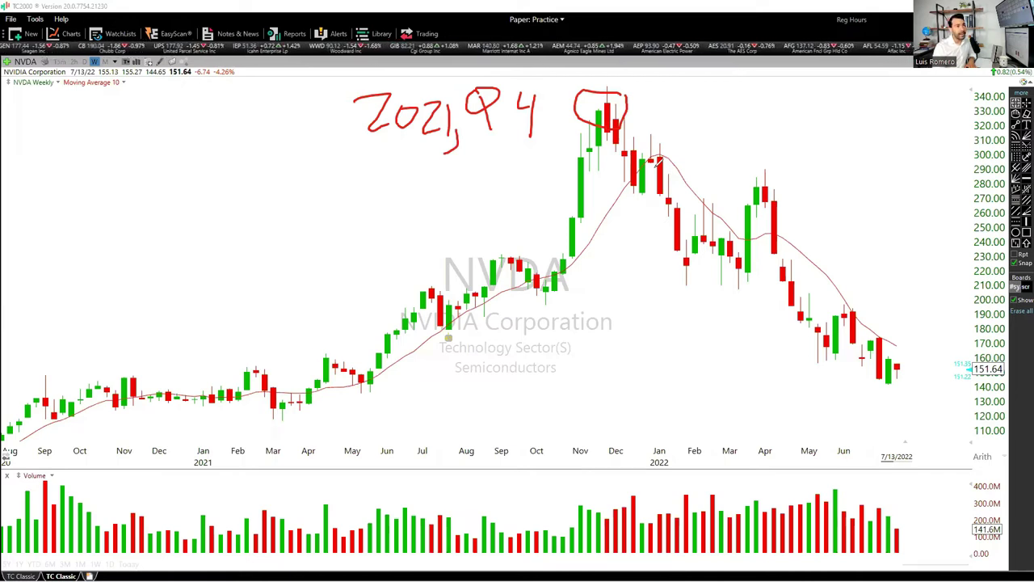
- Underline the latest price, handwrite "50%" above it, and draw a bracket from the peak down beneath the decline
{"action": "left_click_drag", "start_coordinate": [851, 375], "coordinate": [949, 369]}
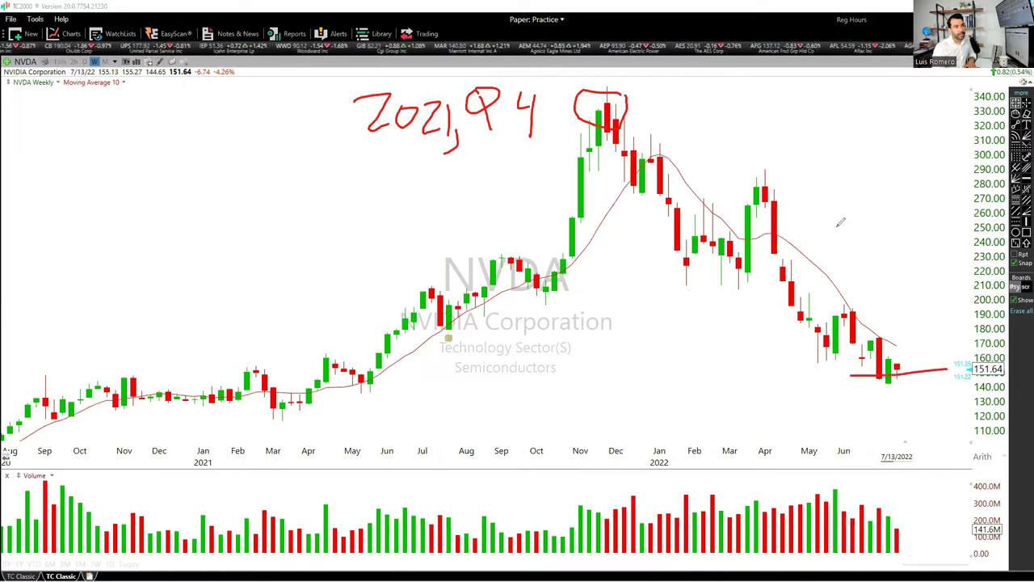
{"action": "mouse_move", "coordinate": [908, 170]}
{"action": "left_mouse_down"}
{"action": "mouse_move", "coordinate": [875, 222]}
{"action": "mouse_move", "coordinate": [840, 239]}
{"action": "left_mouse_up"}
{"action": "left_click_drag", "start_coordinate": [909, 209], "coordinate": [911, 207]}
{"action": "left_click_drag", "start_coordinate": [962, 186], "coordinate": [921, 265]}
{"action": "left_click_drag", "start_coordinate": [948, 253], "coordinate": [950, 260]}
{"action": "mouse_move", "coordinate": [569, 123]}
{"action": "left_mouse_down"}
{"action": "mouse_move", "coordinate": [556, 131]}
{"action": "mouse_move", "coordinate": [566, 305]}
{"action": "mouse_move", "coordinate": [742, 406]}
{"action": "mouse_move", "coordinate": [780, 403]}
{"action": "left_mouse_up"}
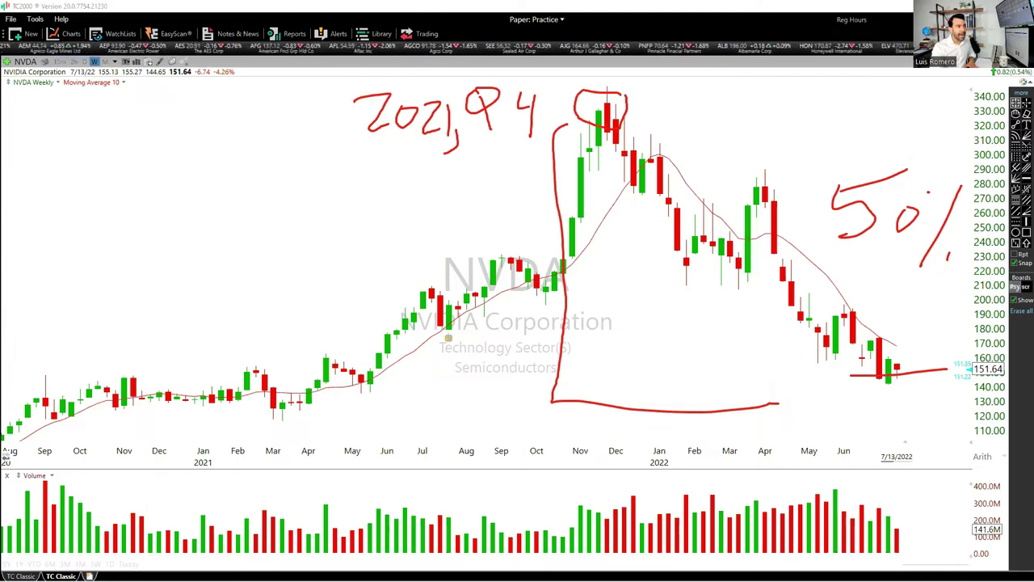
- Erase the annotations, circle January 2021 on the time axis, and trace curves along the timeline and the price rise and fall
{"action": "key", "text": "e"}
{"action": "mouse_move", "coordinate": [214, 427]}
{"action": "left_mouse_down"}
{"action": "mouse_move", "coordinate": [170, 491]}
{"action": "mouse_move", "coordinate": [226, 425]}
{"action": "left_mouse_up"}
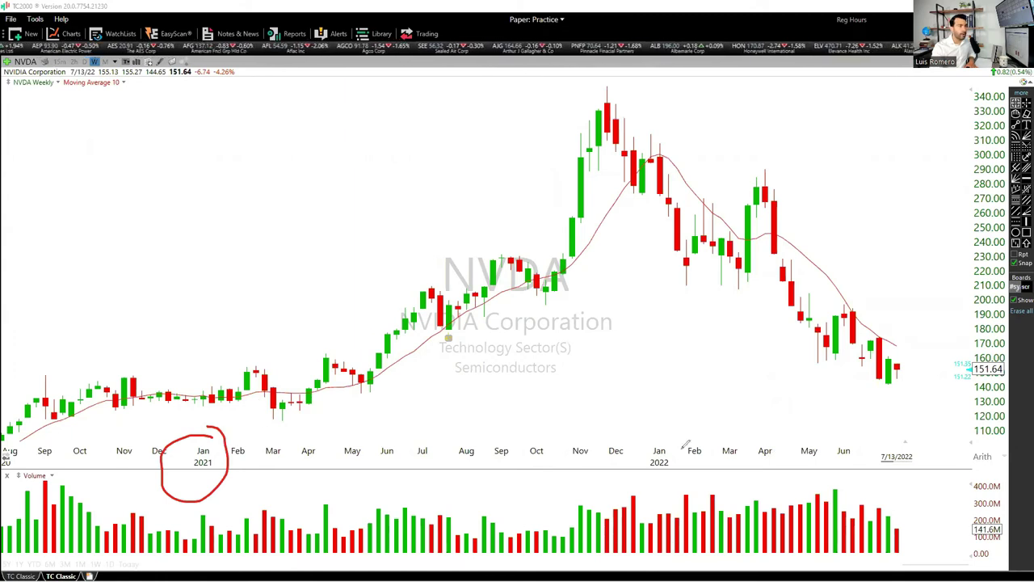
{"action": "mouse_move", "coordinate": [192, 465]}
{"action": "left_mouse_down"}
{"action": "mouse_move", "coordinate": [934, 502]}
{"action": "mouse_move", "coordinate": [930, 515]}
{"action": "left_mouse_up"}
{"action": "mouse_move", "coordinate": [177, 340]}
{"action": "left_mouse_down"}
{"action": "mouse_move", "coordinate": [200, 350]}
{"action": "mouse_move", "coordinate": [647, 109]}
{"action": "mouse_move", "coordinate": [797, 250]}
{"action": "mouse_move", "coordinate": [938, 352]}
{"action": "mouse_move", "coordinate": [957, 349]}
{"action": "left_mouse_up"}
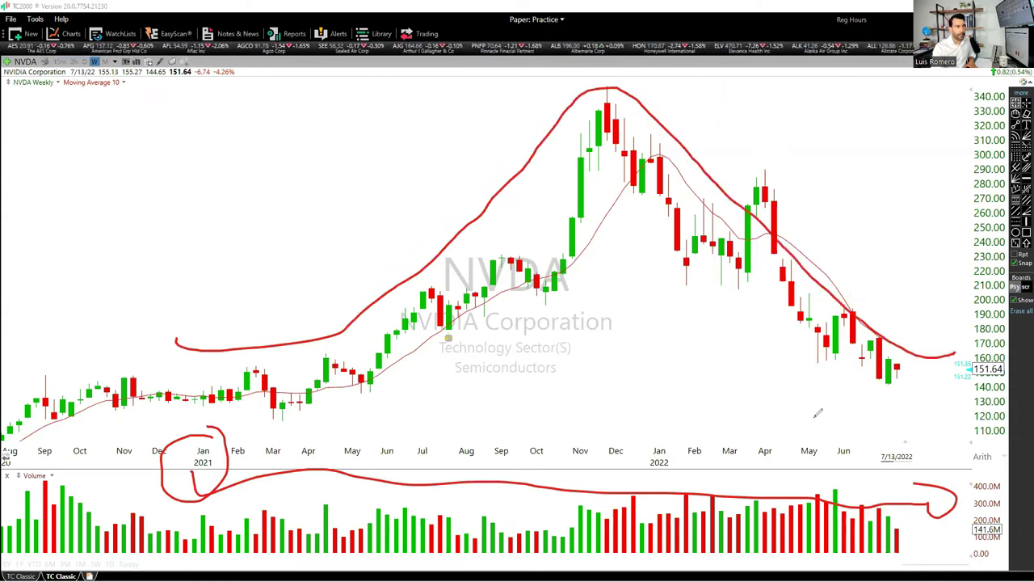
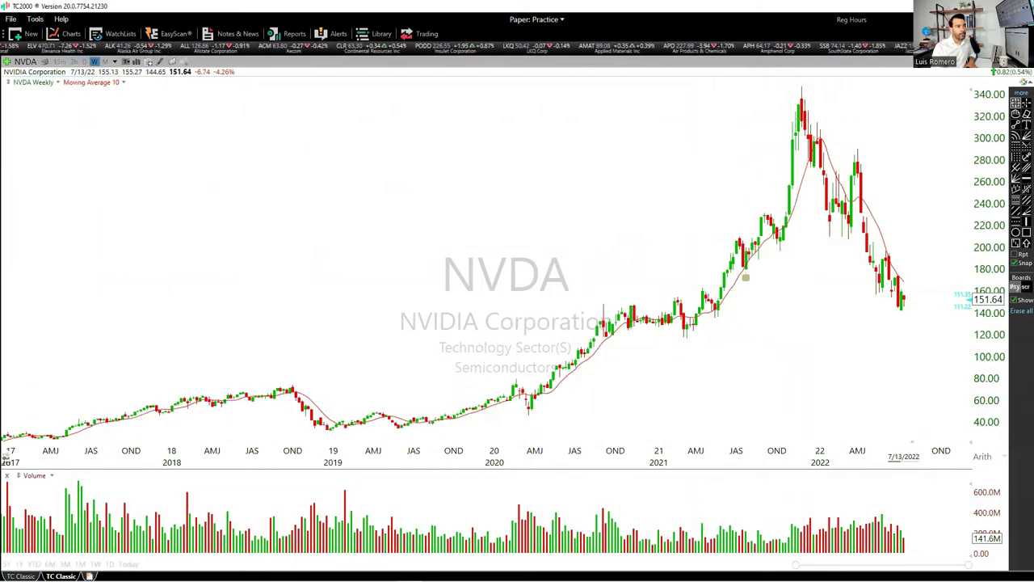
- Display NVDA's weekly prices from 2013 to February 2019 and examine the 2015–2016 rise and the late-2018 drop
{"action": "scroll", "coordinate": [485, 275], "scroll_direction": "up", "scroll_amount": 10}
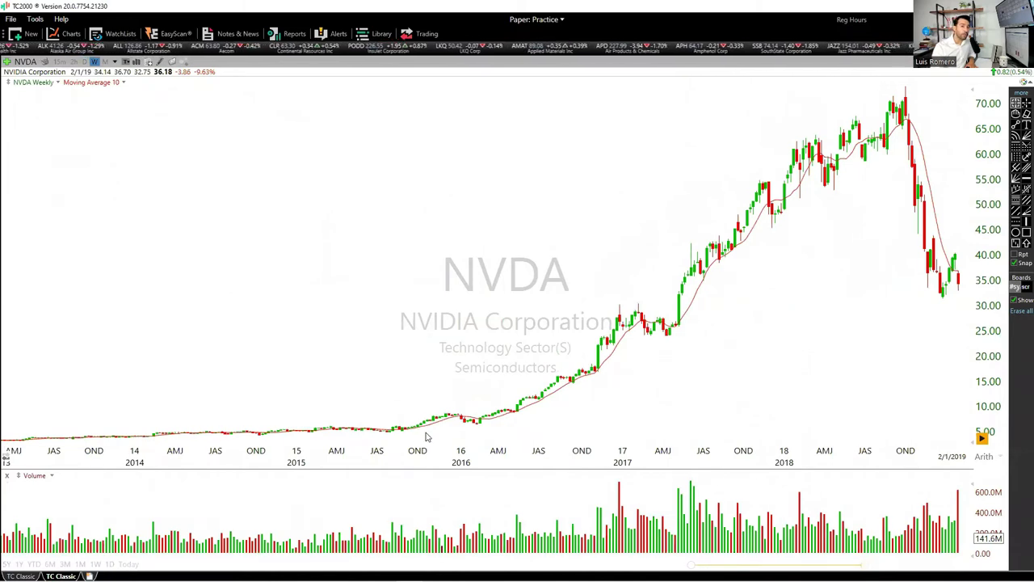
{"action": "left_click_drag", "start_coordinate": [417, 435], "coordinate": [476, 429]}
{"action": "left_click", "coordinate": [476, 429]}
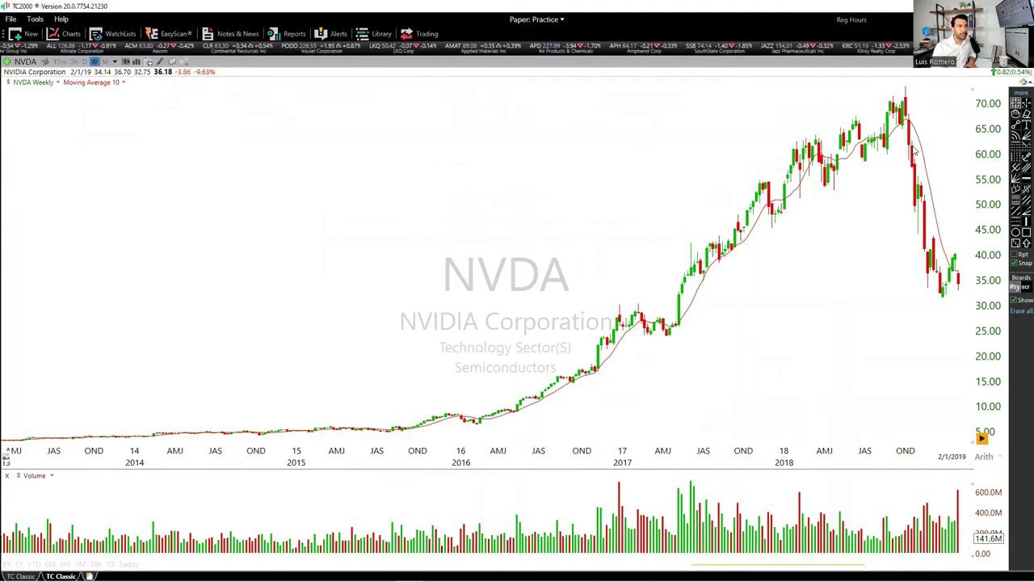
{"action": "left_click", "coordinate": [897, 104]}
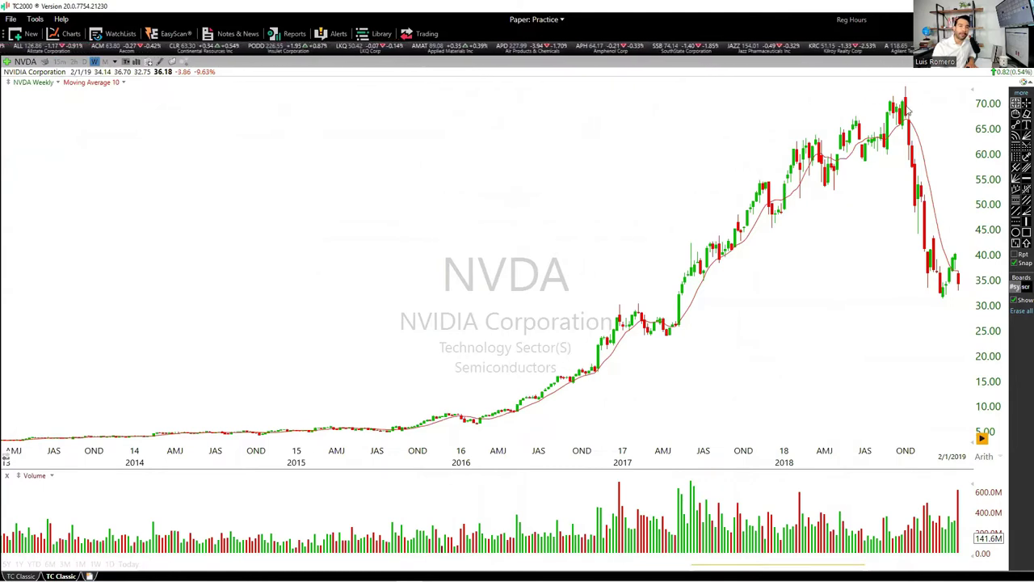
{"action": "left_click_drag", "start_coordinate": [899, 104], "coordinate": [915, 295]}
- Display NVDA's price history from 1999 to April 2016 and examine the 2007 peak and the 2008 low
{"action": "left_click_drag", "start_coordinate": [861, 565], "coordinate": [786, 564]}
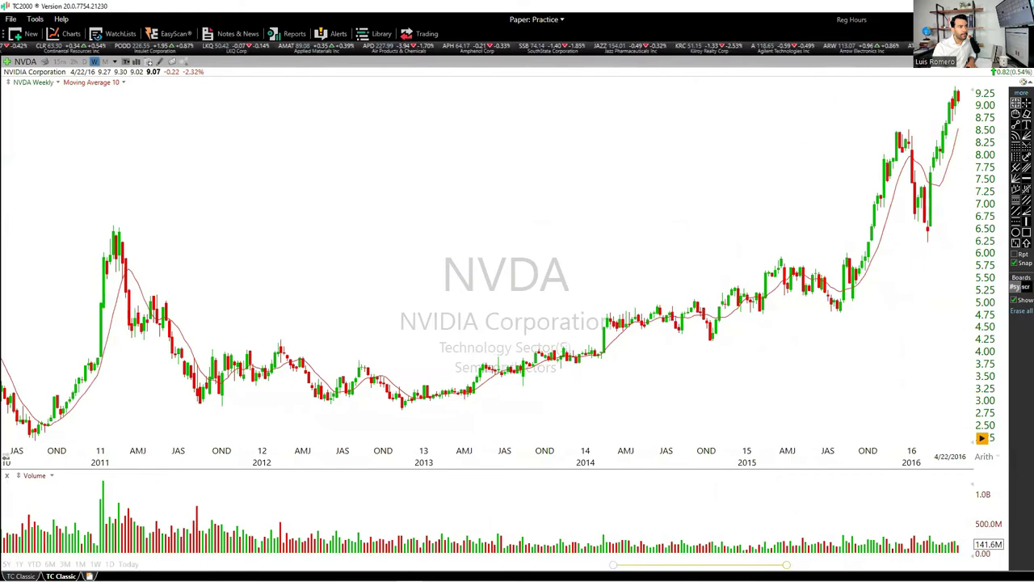
{"action": "left_click_drag", "start_coordinate": [608, 564], "coordinate": [238, 550]}
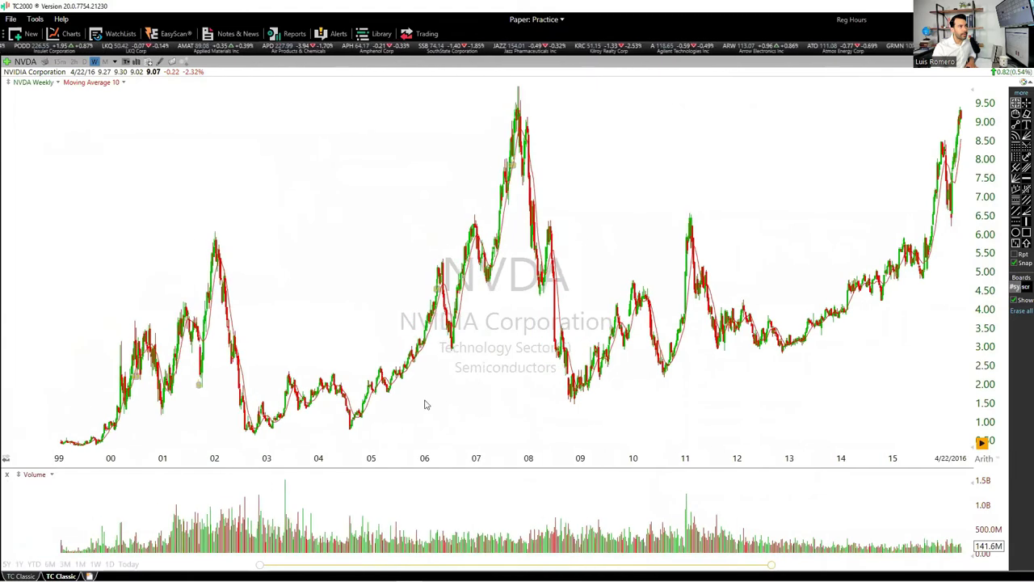
{"action": "left_click_drag", "start_coordinate": [518, 87], "coordinate": [523, 92]}
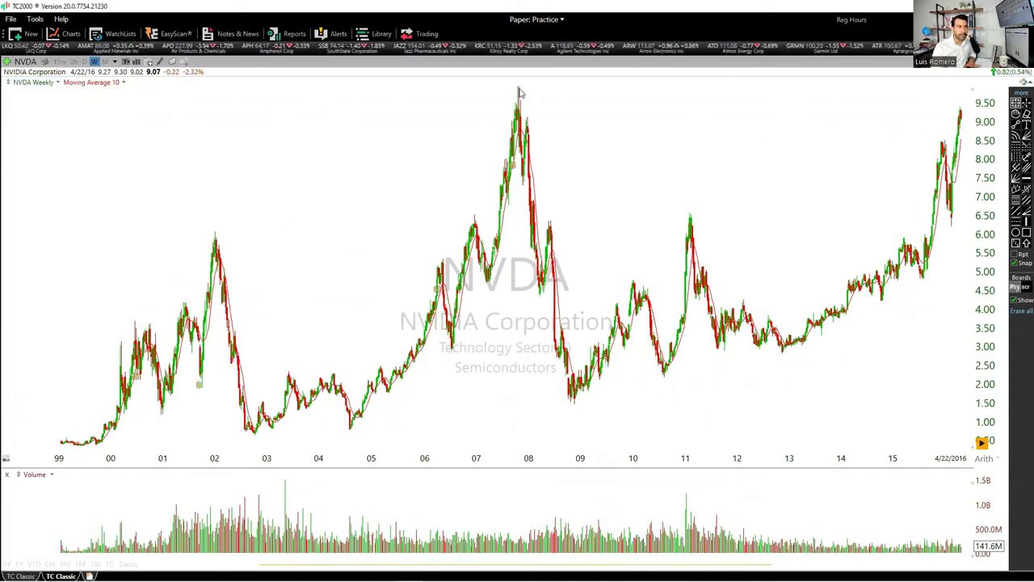
{"action": "left_click_drag", "start_coordinate": [573, 398], "coordinate": [577, 404]}
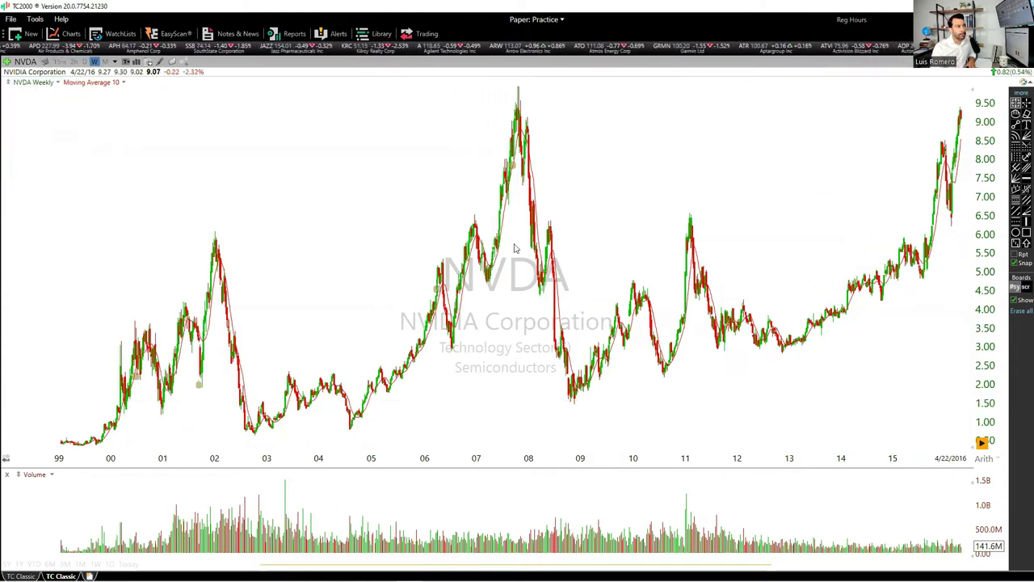
{"action": "left_click", "coordinate": [514, 135]}
{"action": "left_click", "coordinate": [519, 115]}
- Draw a rectangle around the trading range from mid-2007 to mid-2016, spanning prices of about 1.60 to 10.00
{"action": "scroll", "coordinate": [772, 564], "scroll_direction": "down", "scroll_amount": 3}
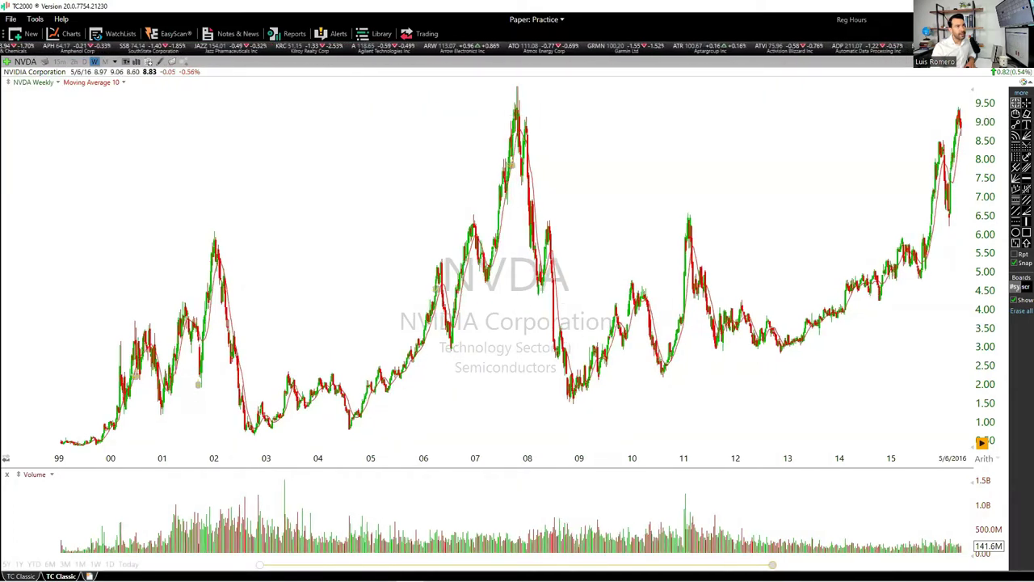
{"action": "left_click", "coordinate": [1026, 232]}
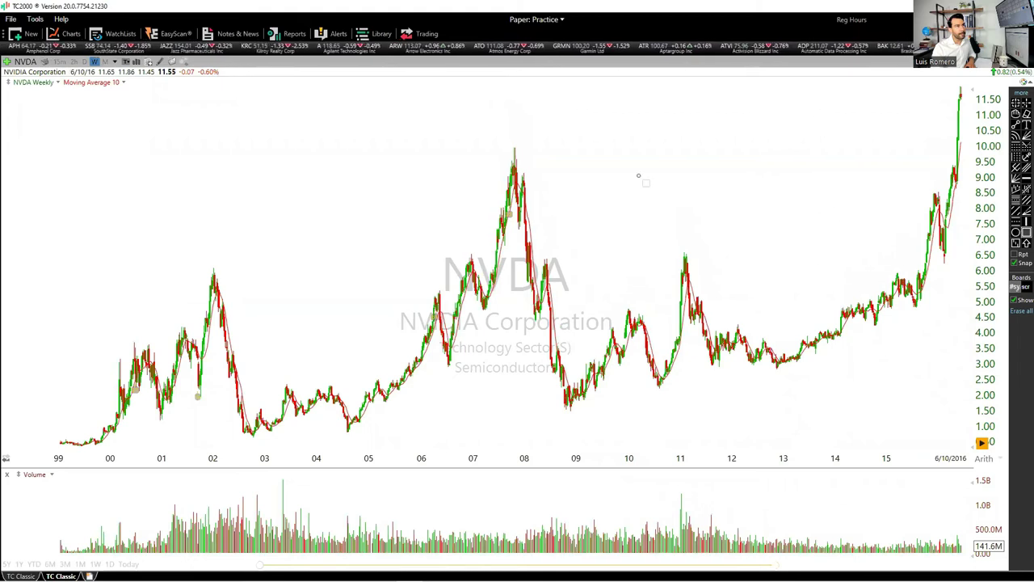
{"action": "mouse_move", "coordinate": [491, 147]}
{"action": "left_mouse_down"}
{"action": "mouse_move", "coordinate": [860, 375]}
{"action": "mouse_move", "coordinate": [953, 418]}
{"action": "mouse_move", "coordinate": [954, 407]}
{"action": "left_mouse_up"}
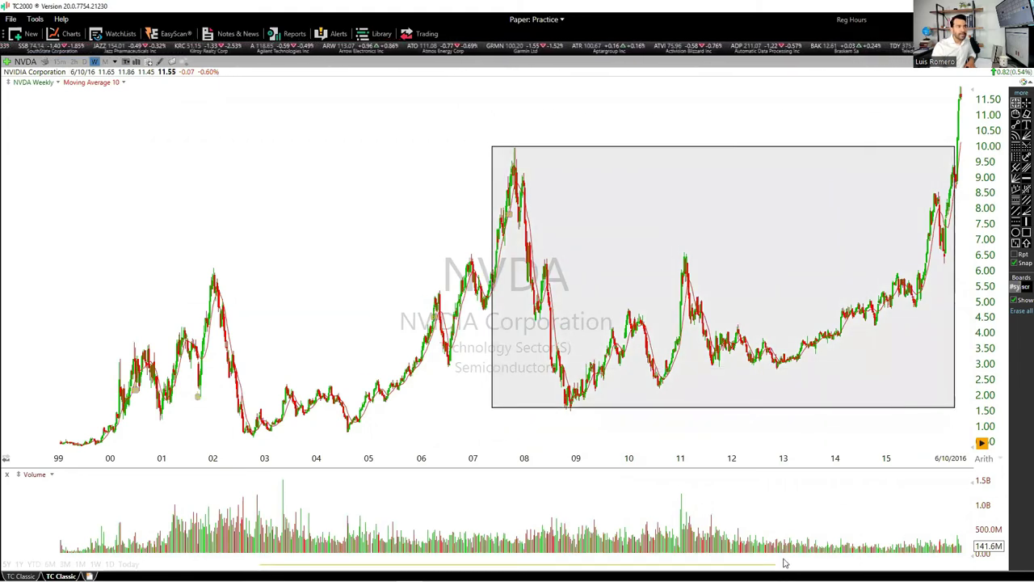
- Extend the chart to September 2016, draw a red arrow to the breakout at the rectangle's corner, and handwrite "SALES" and "EPS" beside it
{"action": "left_click_drag", "start_coordinate": [777, 561], "coordinate": [785, 561]}
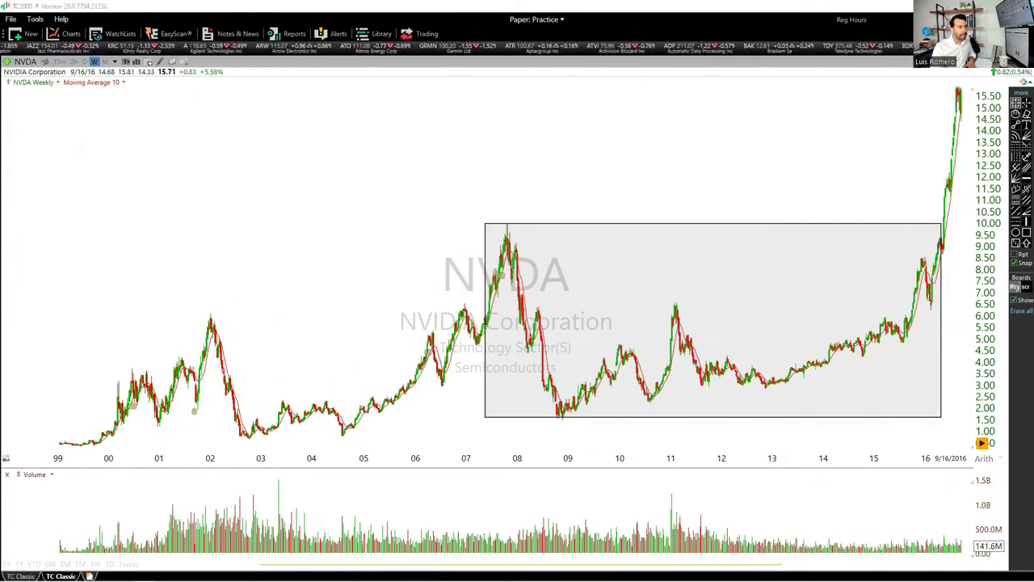
{"action": "mouse_move", "coordinate": [891, 157]}
{"action": "left_mouse_down"}
{"action": "mouse_move", "coordinate": [937, 214]}
{"action": "mouse_move", "coordinate": [939, 223]}
{"action": "mouse_move", "coordinate": [908, 229]}
{"action": "left_mouse_up"}
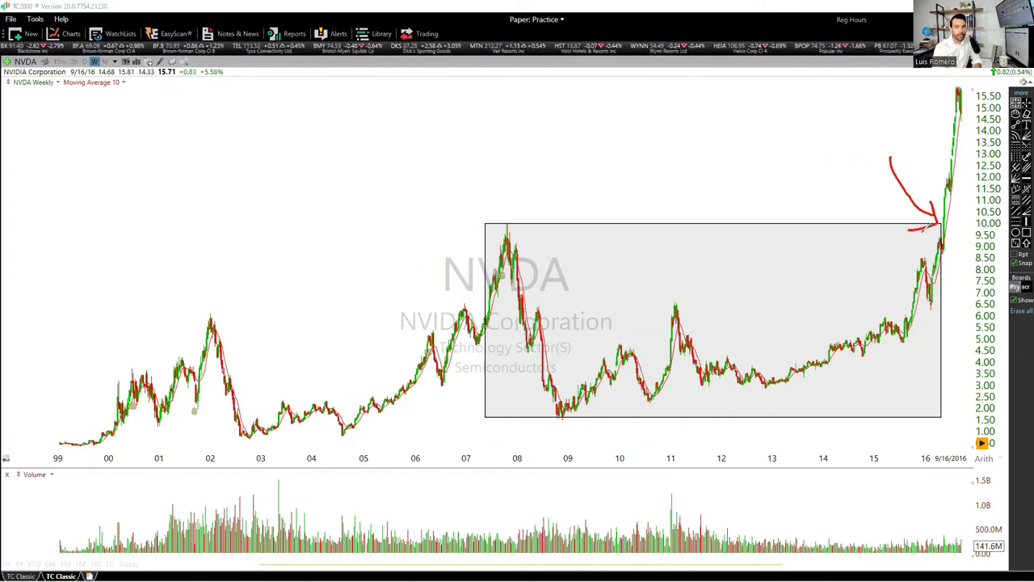
{"action": "left_click_drag", "start_coordinate": [798, 115], "coordinate": [780, 139]}
{"action": "mouse_move", "coordinate": [805, 142]}
{"action": "left_mouse_down"}
{"action": "mouse_move", "coordinate": [815, 117]}
{"action": "mouse_move", "coordinate": [822, 141]}
{"action": "left_mouse_up"}
{"action": "mouse_move", "coordinate": [807, 129]}
{"action": "left_mouse_down"}
{"action": "mouse_move", "coordinate": [859, 142]}
{"action": "mouse_move", "coordinate": [849, 119]}
{"action": "mouse_move", "coordinate": [865, 144]}
{"action": "left_mouse_up"}
{"action": "mouse_move", "coordinate": [798, 163]}
{"action": "left_mouse_down"}
{"action": "mouse_move", "coordinate": [815, 184]}
{"action": "mouse_move", "coordinate": [845, 155]}
{"action": "left_mouse_up"}
{"action": "mouse_move", "coordinate": [837, 164]}
{"action": "left_mouse_down"}
{"action": "mouse_move", "coordinate": [839, 183]}
{"action": "mouse_move", "coordinate": [873, 162]}
{"action": "mouse_move", "coordinate": [866, 182]}
{"action": "left_mouse_up"}
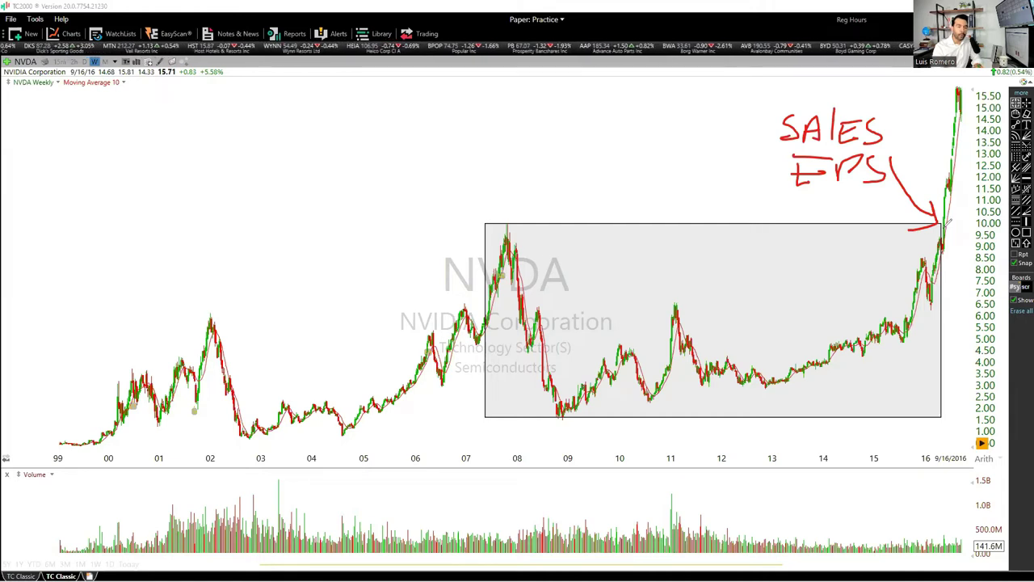
- Display the period from 2013 to June 2017 and examine the price climb out of the marked range
{"action": "left_click_drag", "start_coordinate": [782, 565], "coordinate": [802, 563]}
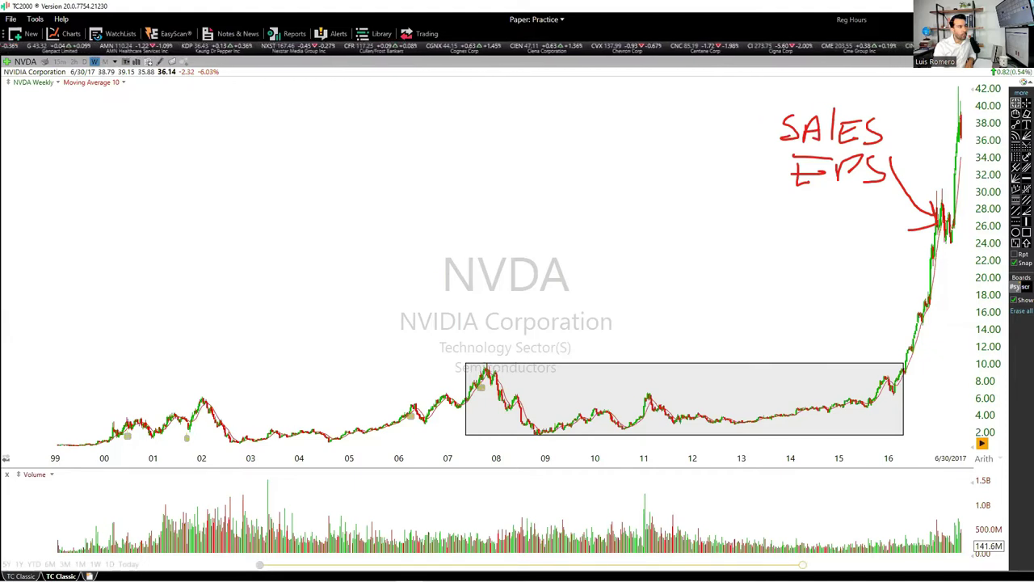
{"action": "left_click_drag", "start_coordinate": [259, 564], "coordinate": [695, 564]}
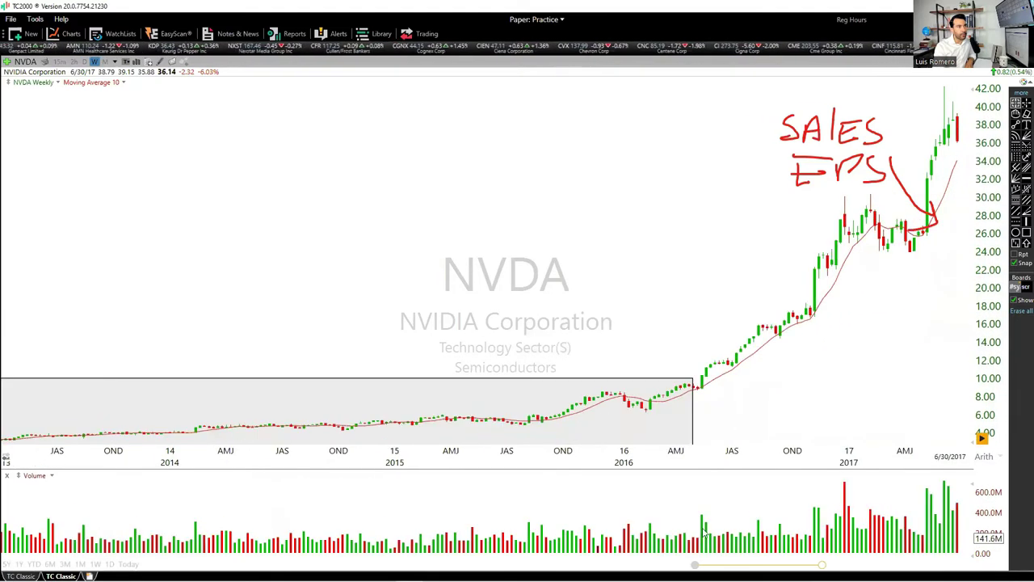
{"action": "left_click_drag", "start_coordinate": [692, 381], "coordinate": [862, 242]}
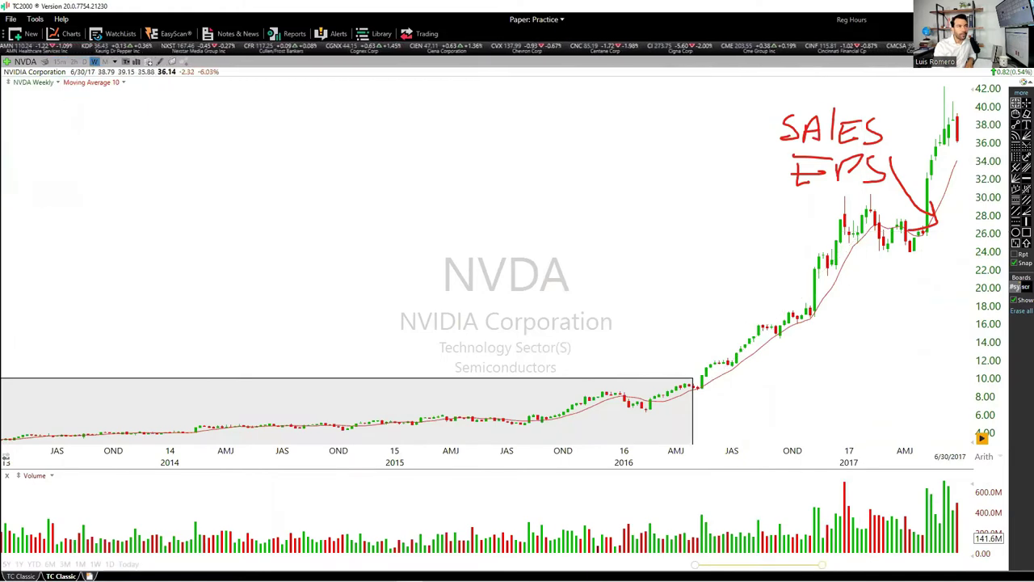
- Advance the chart to March 2019 to examine the drop from the 2018 peak, and extend it to April 2020
{"action": "left_click_drag", "start_coordinate": [798, 565], "coordinate": [847, 564]}
{"action": "left_click_drag", "start_coordinate": [849, 193], "coordinate": [883, 241]}
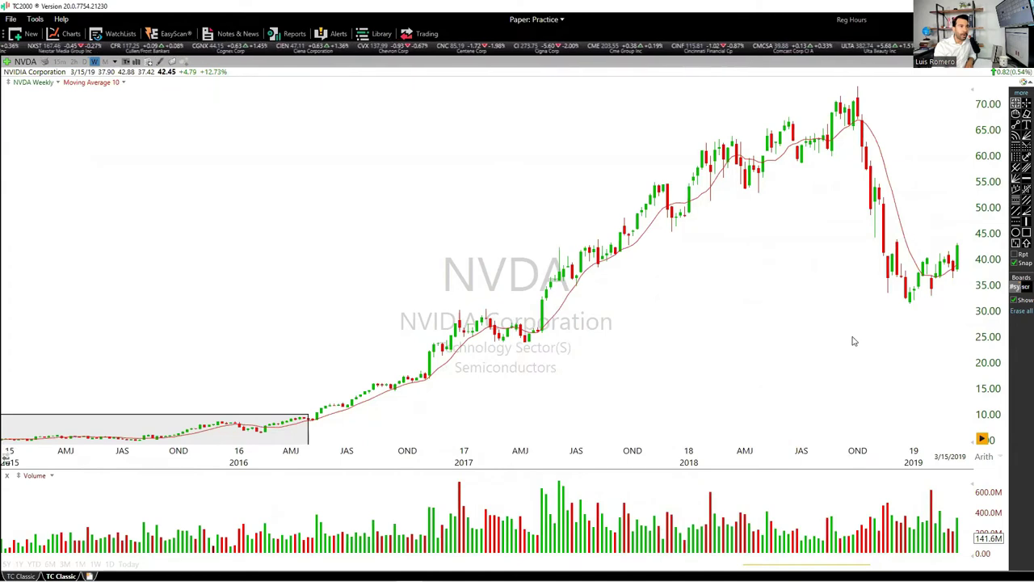
{"action": "left_click_drag", "start_coordinate": [700, 458], "coordinate": [693, 464]}
{"action": "left_click_drag", "start_coordinate": [852, 99], "coordinate": [908, 312]}
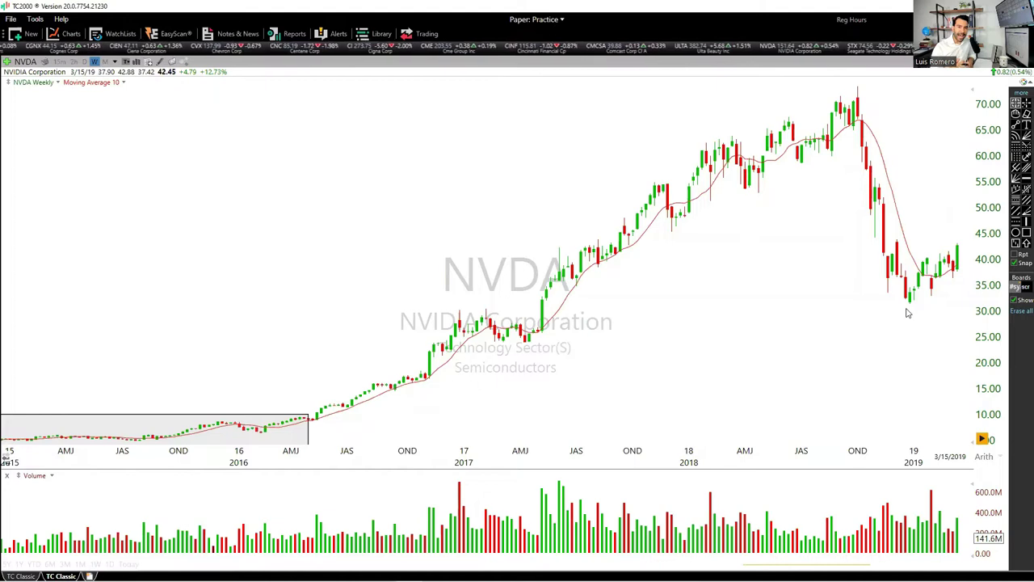
{"action": "left_click_drag", "start_coordinate": [869, 564], "coordinate": [899, 564]}
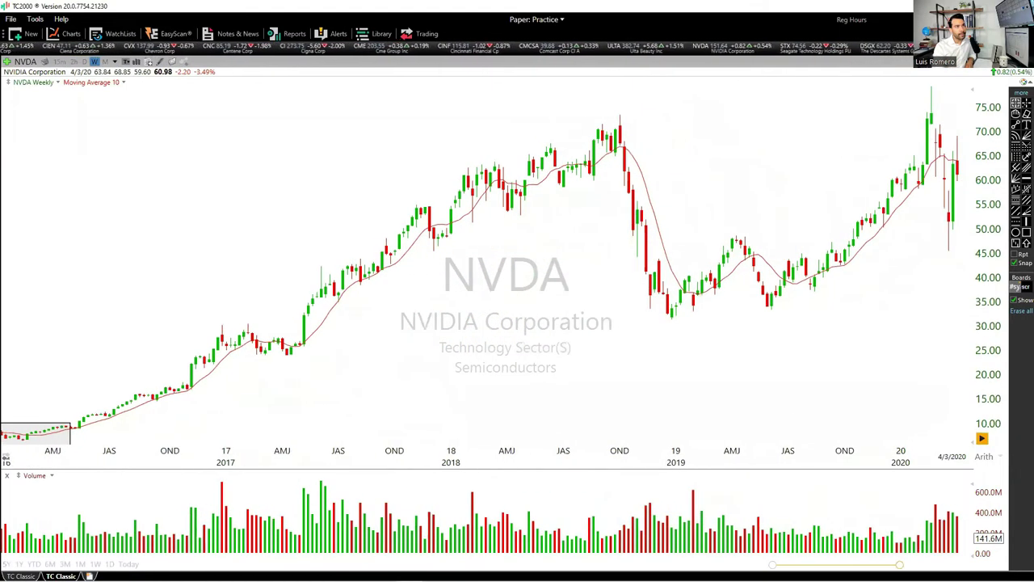
- Extend the weekly chart to July 13, 2022 and examine the drop from the late-2021 peak to the latest low
{"action": "left_click_drag", "start_coordinate": [890, 561], "coordinate": [962, 564]}
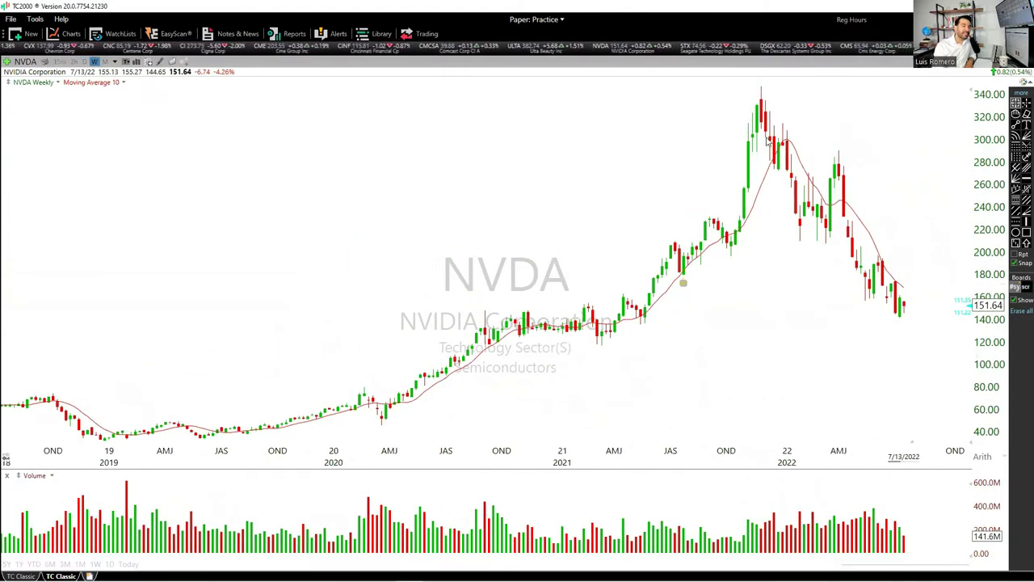
{"action": "left_click_drag", "start_coordinate": [761, 102], "coordinate": [877, 326]}
{"action": "left_click", "coordinate": [891, 315]}
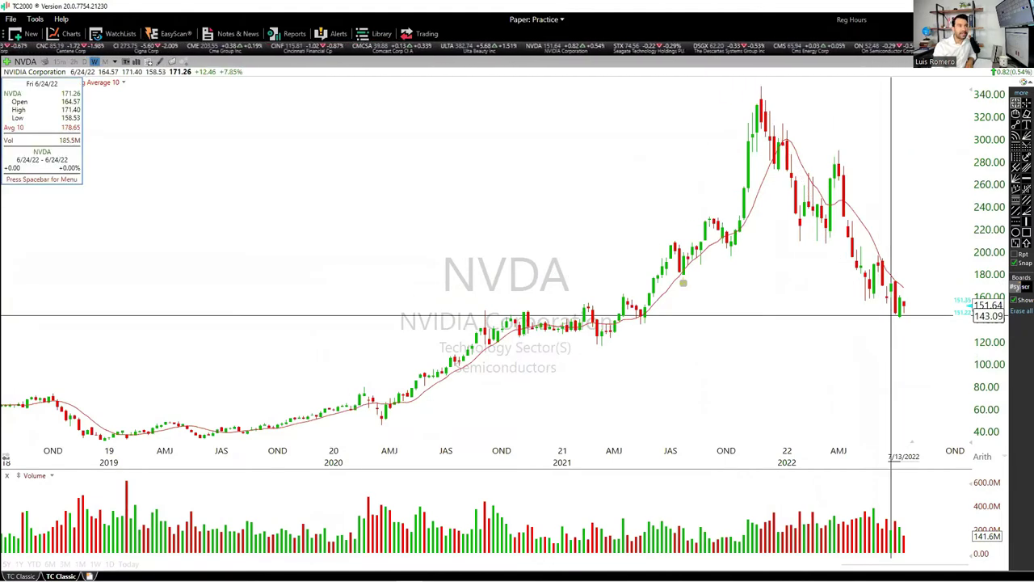
- Leave blank space after July 2022 and switch the chart to the monthly timeframe, showing 2007 to 2029
{"action": "scroll", "coordinate": [954, 440], "scroll_direction": "down", "scroll_amount": 2}
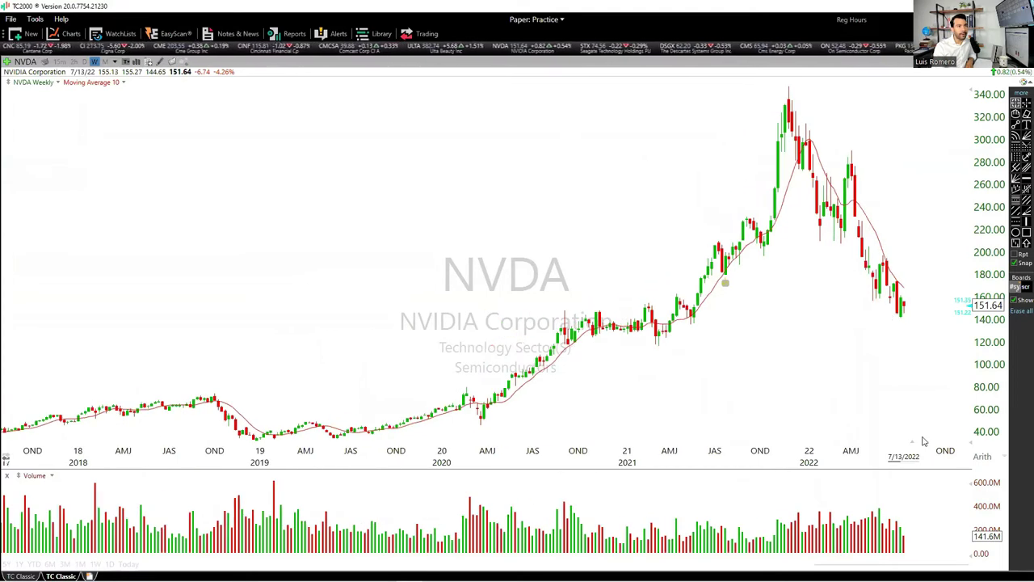
{"action": "left_click_drag", "start_coordinate": [913, 436], "coordinate": [689, 437]}
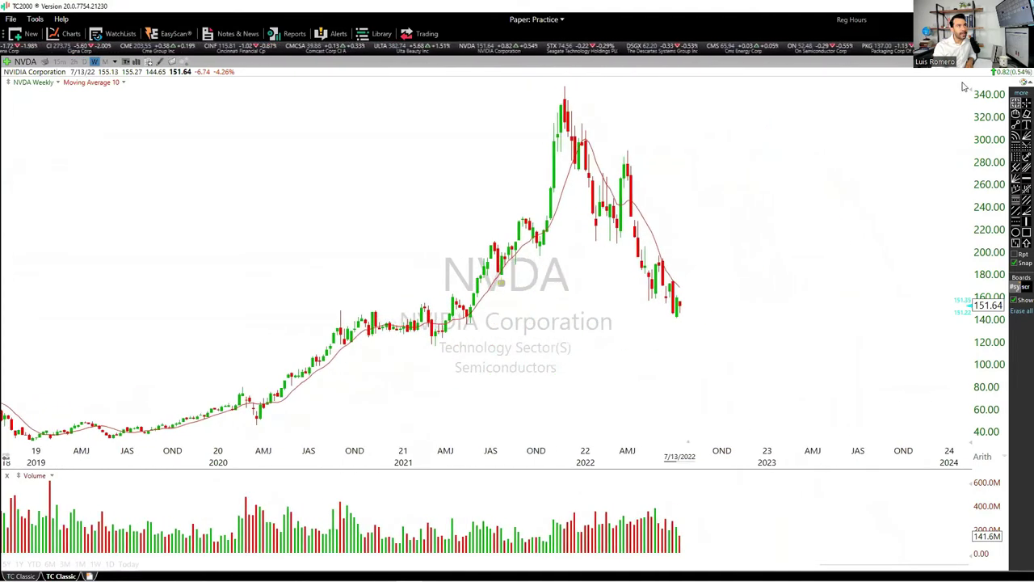
{"action": "scroll", "coordinate": [645, 287], "scroll_direction": "down", "scroll_amount": 6}
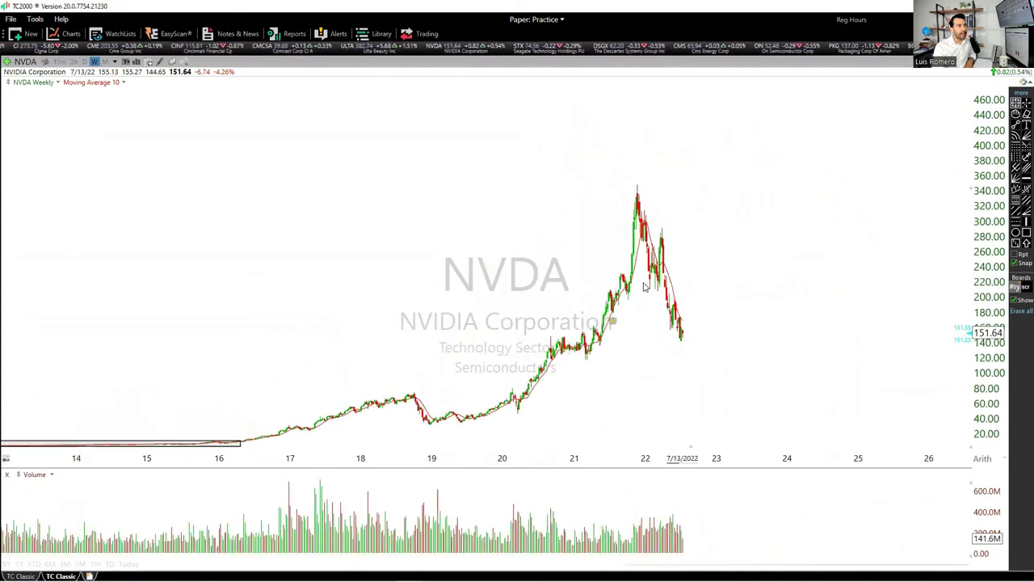
{"action": "scroll", "coordinate": [645, 286], "scroll_direction": "up", "scroll_amount": 3}
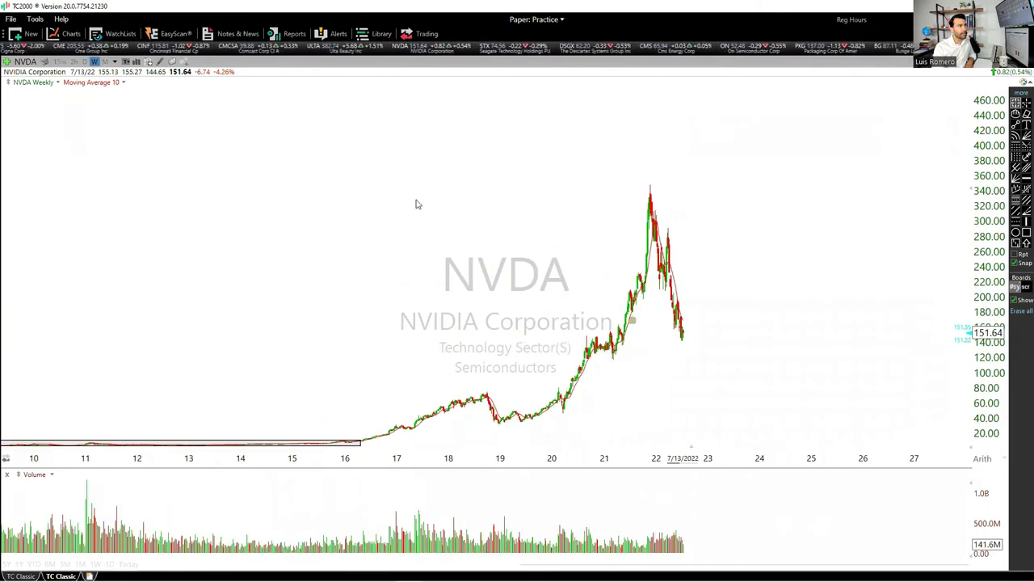
{"action": "left_click", "coordinate": [105, 61]}
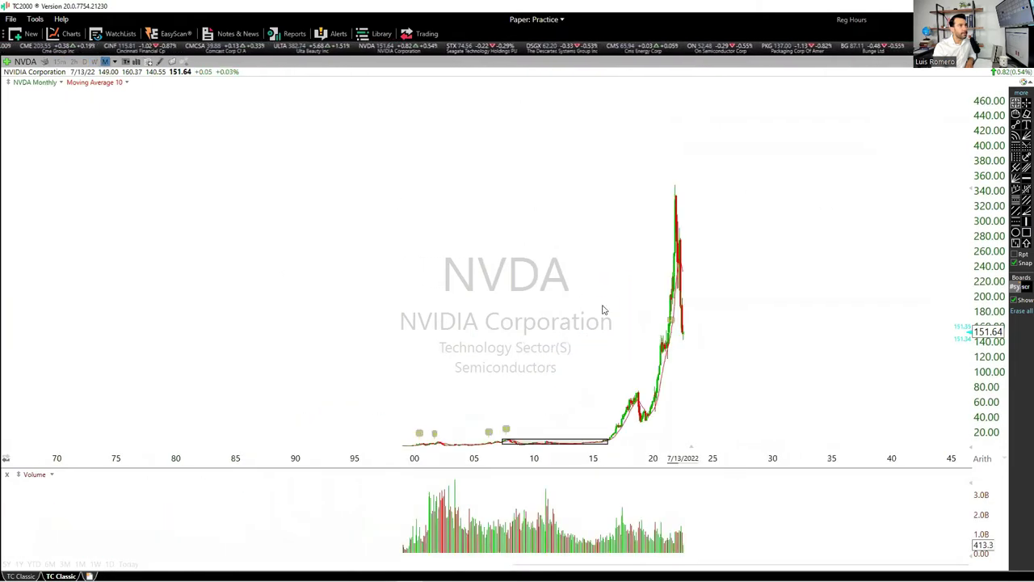
{"action": "scroll", "coordinate": [602, 309], "scroll_direction": "down", "scroll_amount": 3}
{"action": "scroll", "coordinate": [602, 309], "scroll_direction": "down", "scroll_amount": 1}
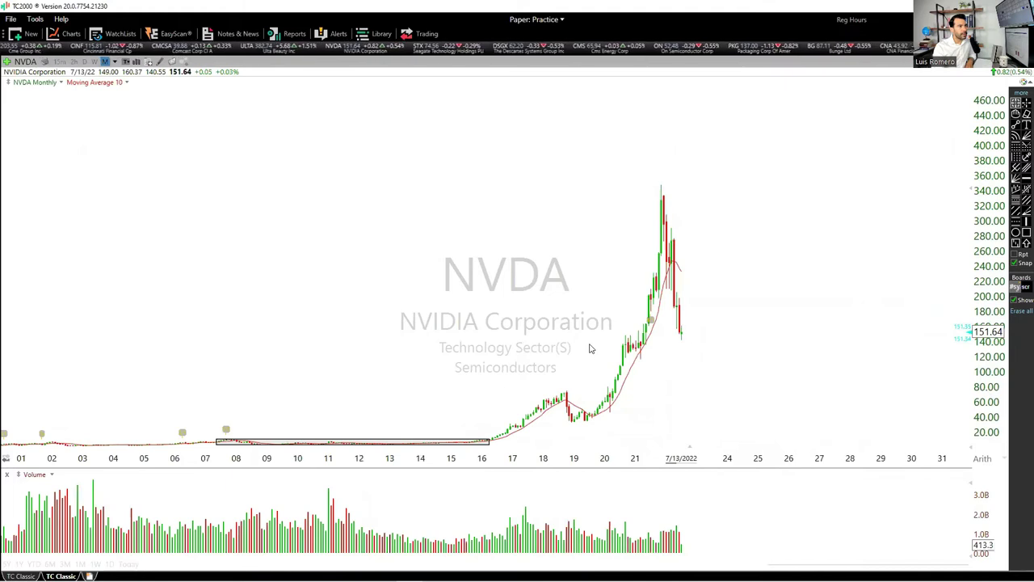
{"action": "scroll", "coordinate": [593, 348], "scroll_direction": "up", "scroll_amount": 2}
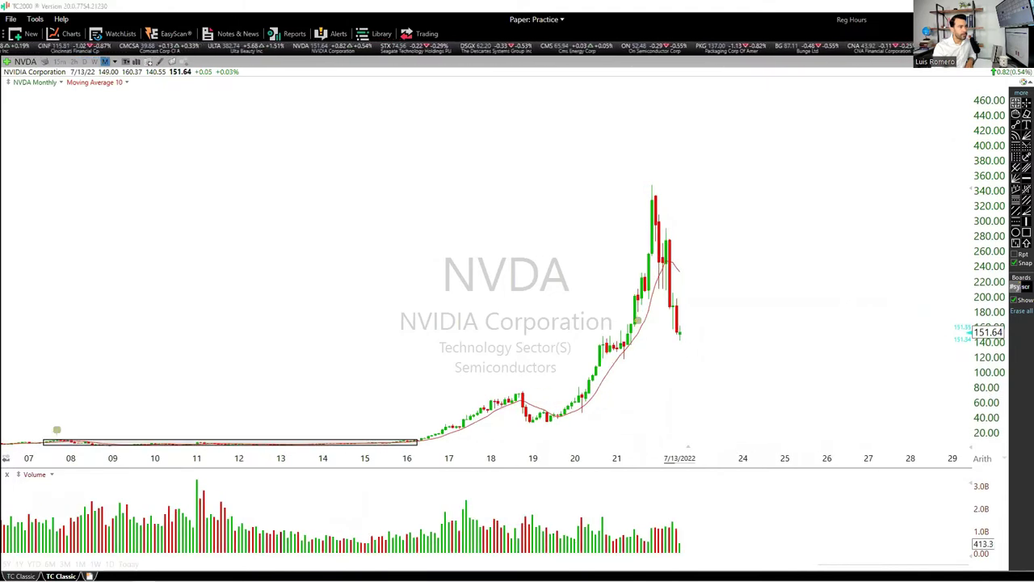
- Trace the price swings since 2015 with a red freehand line projecting a climb to about 420 in 2026, and clear it
{"action": "mouse_move", "coordinate": [386, 441]}
{"action": "left_mouse_down"}
{"action": "mouse_move", "coordinate": [505, 372]}
{"action": "mouse_move", "coordinate": [543, 420]}
{"action": "mouse_move", "coordinate": [651, 192]}
{"action": "mouse_move", "coordinate": [694, 334]}
{"action": "mouse_move", "coordinate": [678, 334]}
{"action": "mouse_move", "coordinate": [695, 340]}
{"action": "mouse_move", "coordinate": [827, 127]}
{"action": "left_mouse_up"}
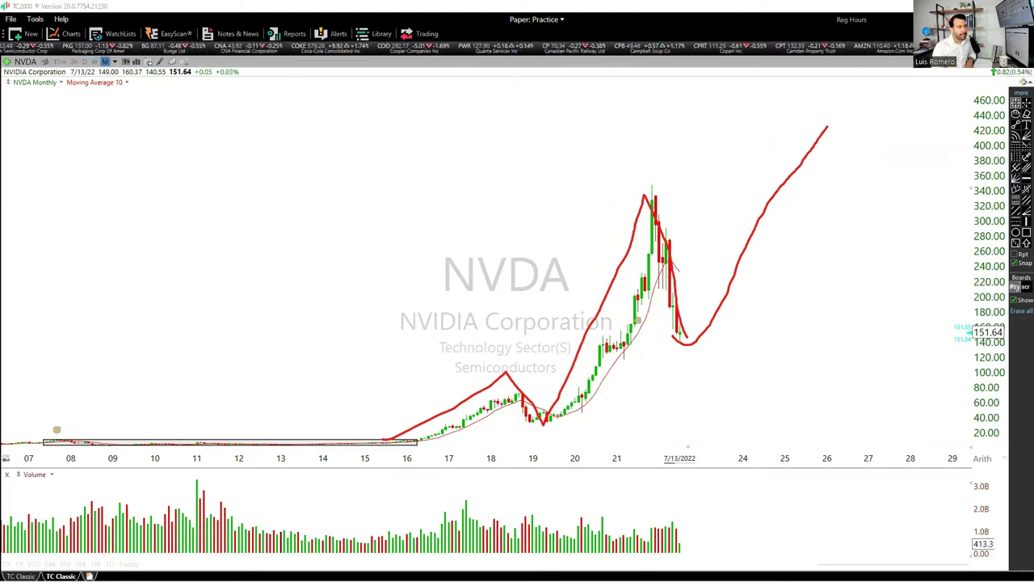
{"action": "key", "text": "ctrl+z"}
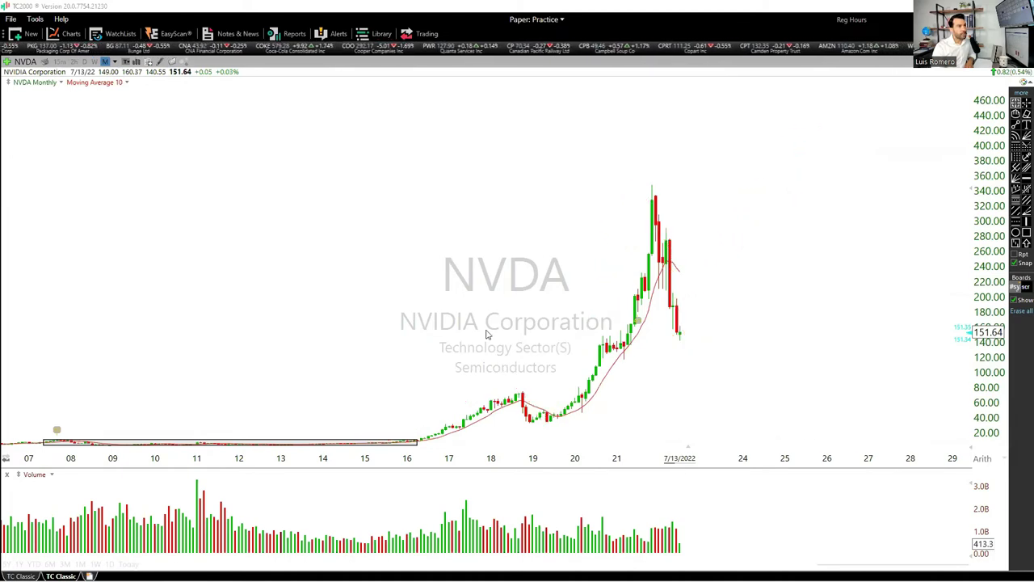
{"action": "scroll", "coordinate": [566, 350], "scroll_direction": "up", "scroll_amount": 3}
{"action": "scroll", "coordinate": [565, 350], "scroll_direction": "down", "scroll_amount": 2}
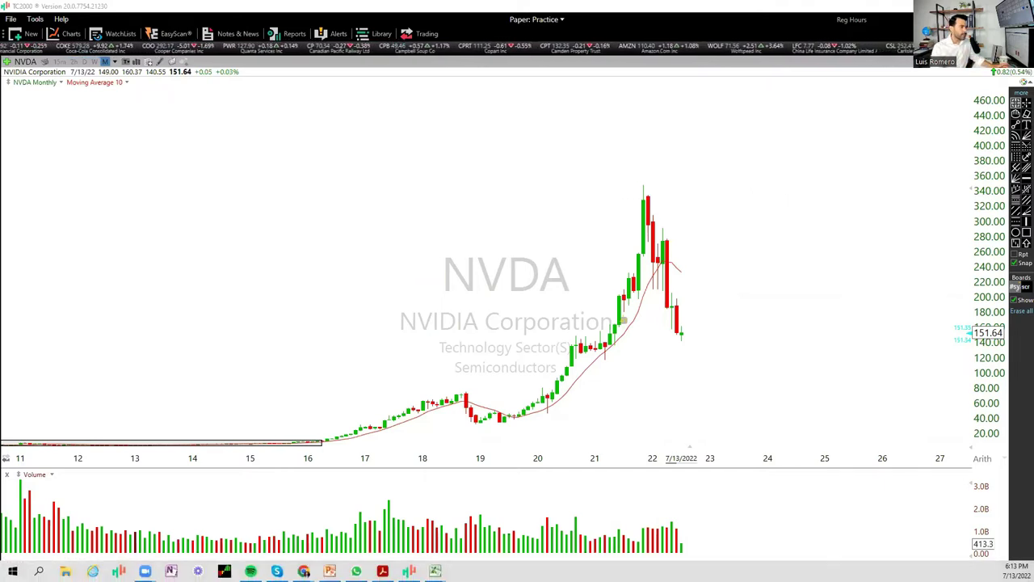
- Switch to the NVIDIA model workbook in Excel and open the Comps sheet
{"action": "key", "text": "alt+Tab"}
{"action": "left_click", "coordinate": [137, 494]}
{"action": "left_click", "coordinate": [83, 565]}
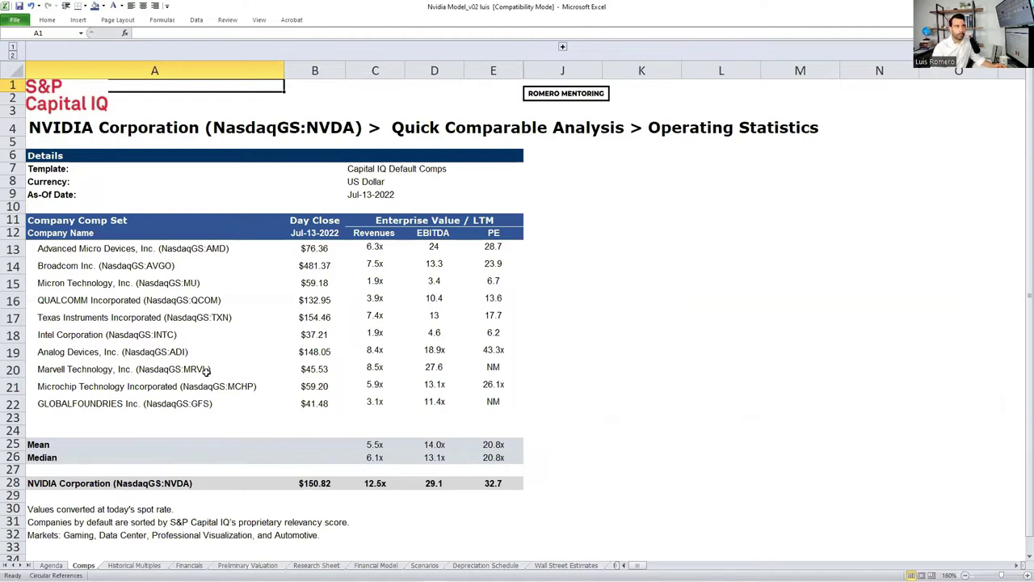
- Highlight the peer company names in A13:A23 and the NVIDIA row 28 to examine the comparable set
{"action": "left_click", "coordinate": [157, 335]}
{"action": "scroll", "coordinate": [157, 334], "scroll_direction": "up", "scroll_amount": 1}
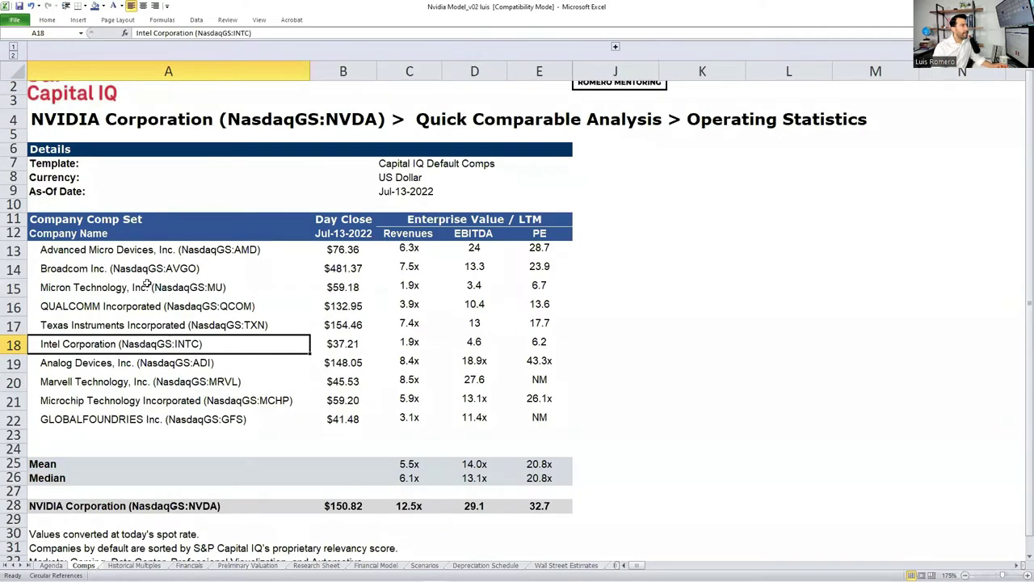
{"action": "left_click_drag", "start_coordinate": [77, 252], "coordinate": [73, 430]}
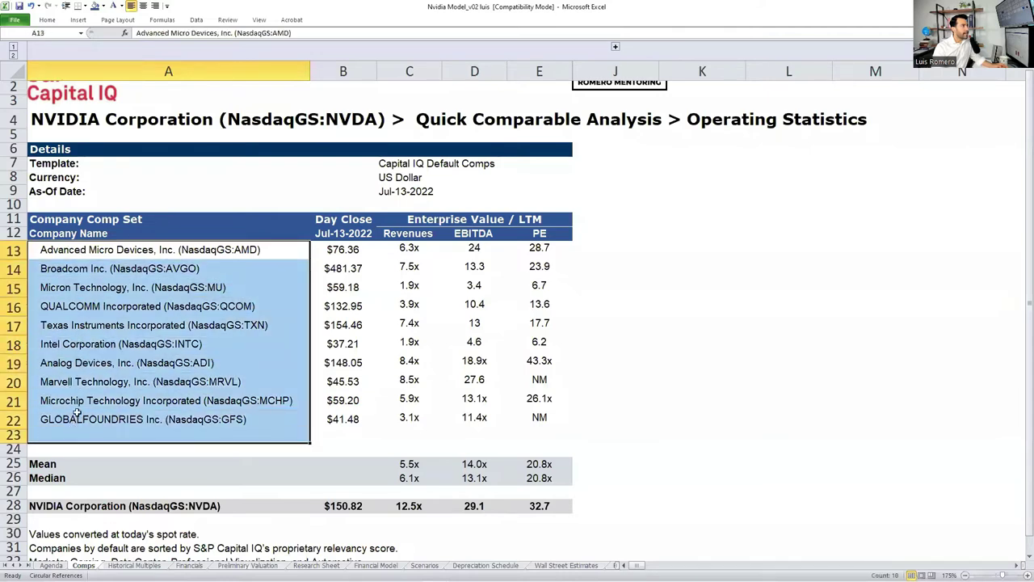
{"action": "scroll", "coordinate": [113, 362], "scroll_direction": "up", "scroll_amount": 1}
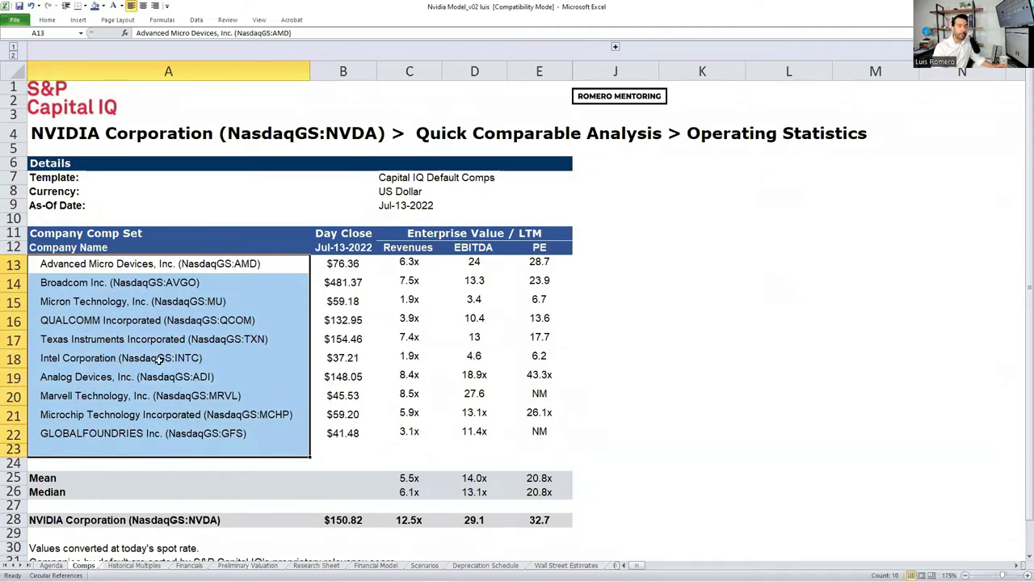
{"action": "left_click", "coordinate": [22, 521]}
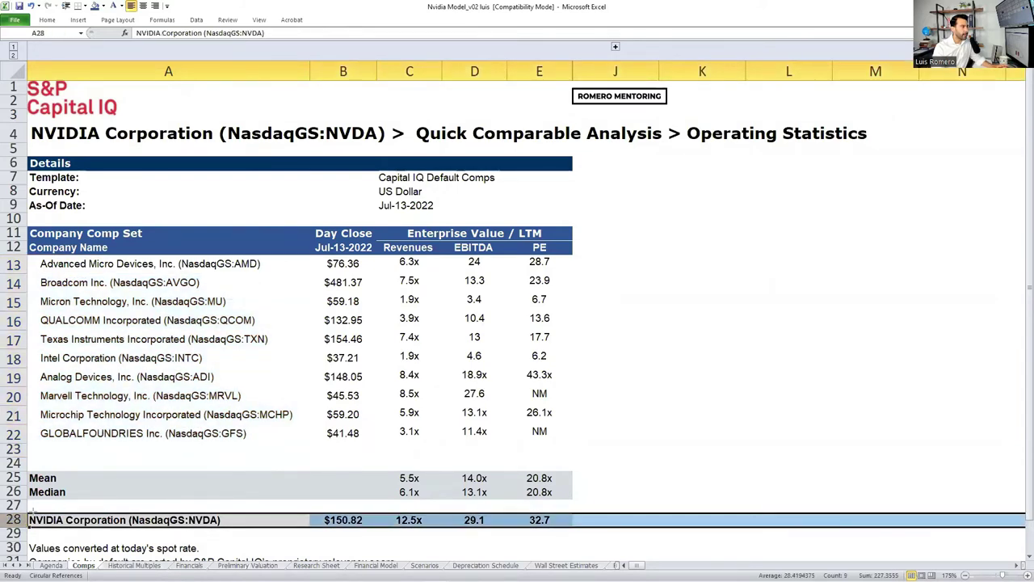
- Draw red rectangles around the NVIDIA row, the three multiple columns, the EBITDA and Revenues columns, and the Mean and Median rows
{"action": "mouse_move", "coordinate": [24, 505]}
{"action": "left_mouse_down"}
{"action": "mouse_move", "coordinate": [622, 530]}
{"action": "mouse_move", "coordinate": [613, 533]}
{"action": "left_mouse_up"}
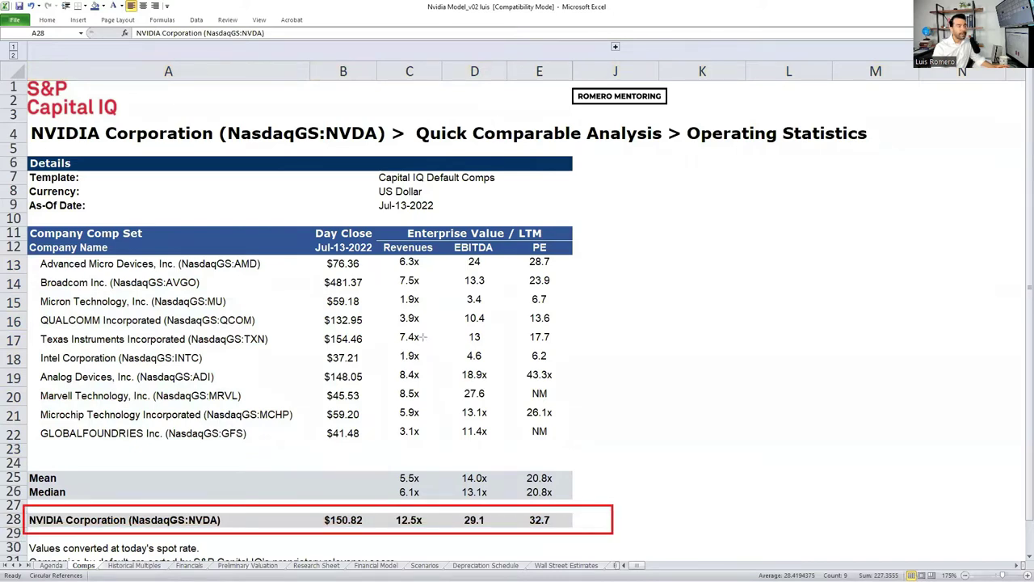
{"action": "mouse_move", "coordinate": [381, 234]}
{"action": "left_mouse_down"}
{"action": "mouse_move", "coordinate": [418, 344]}
{"action": "mouse_move", "coordinate": [565, 472]}
{"action": "mouse_move", "coordinate": [574, 546]}
{"action": "left_mouse_up"}
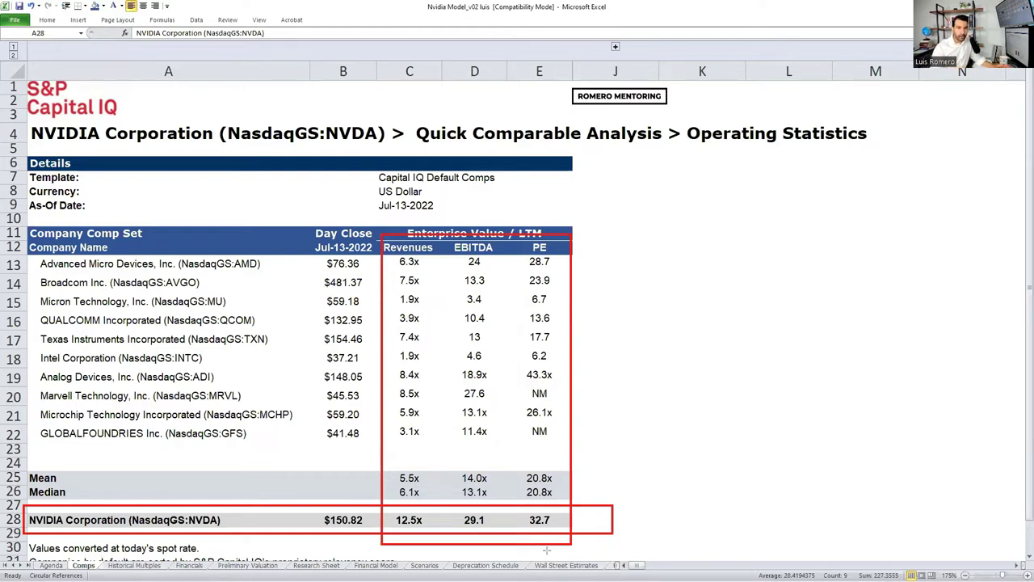
{"action": "mouse_move", "coordinate": [442, 234]}
{"action": "left_mouse_down"}
{"action": "mouse_move", "coordinate": [511, 476]}
{"action": "mouse_move", "coordinate": [517, 545]}
{"action": "mouse_move", "coordinate": [509, 534]}
{"action": "left_mouse_up"}
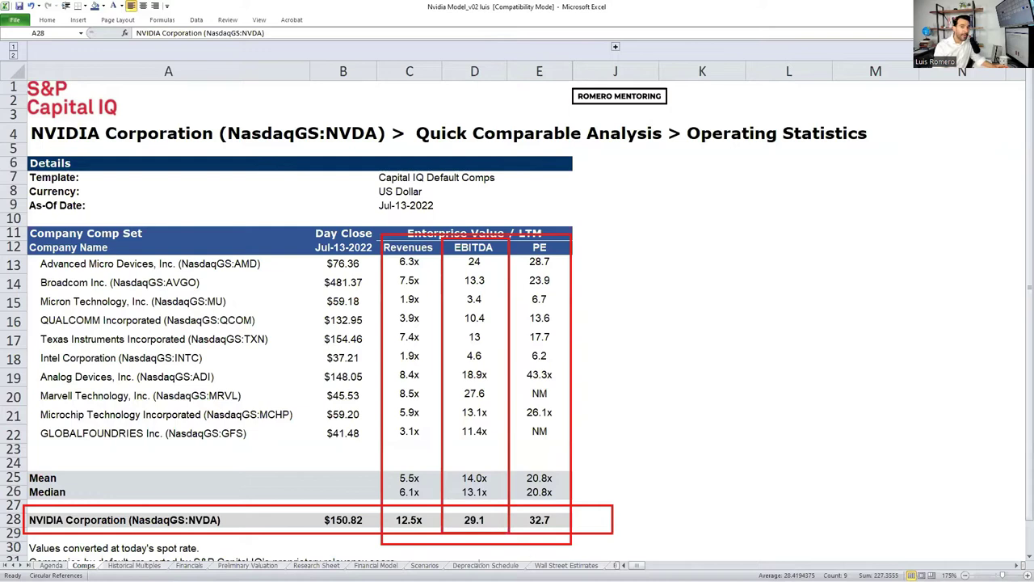
{"action": "left_click_drag", "start_coordinate": [377, 233], "coordinate": [439, 533]}
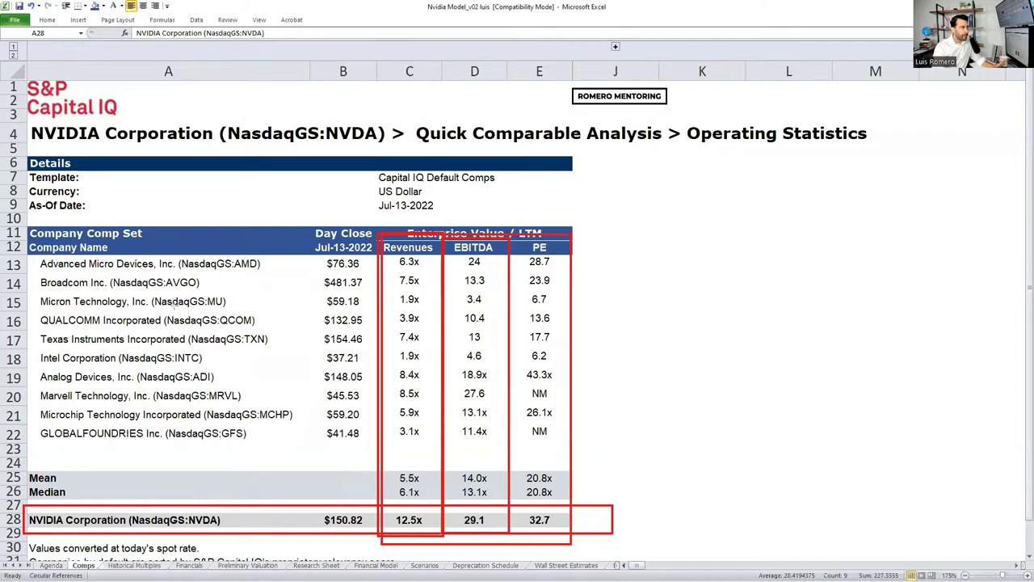
{"action": "mouse_move", "coordinate": [16, 466]}
{"action": "left_mouse_down"}
{"action": "mouse_move", "coordinate": [362, 495]}
{"action": "mouse_move", "coordinate": [596, 498]}
{"action": "left_mouse_up"}
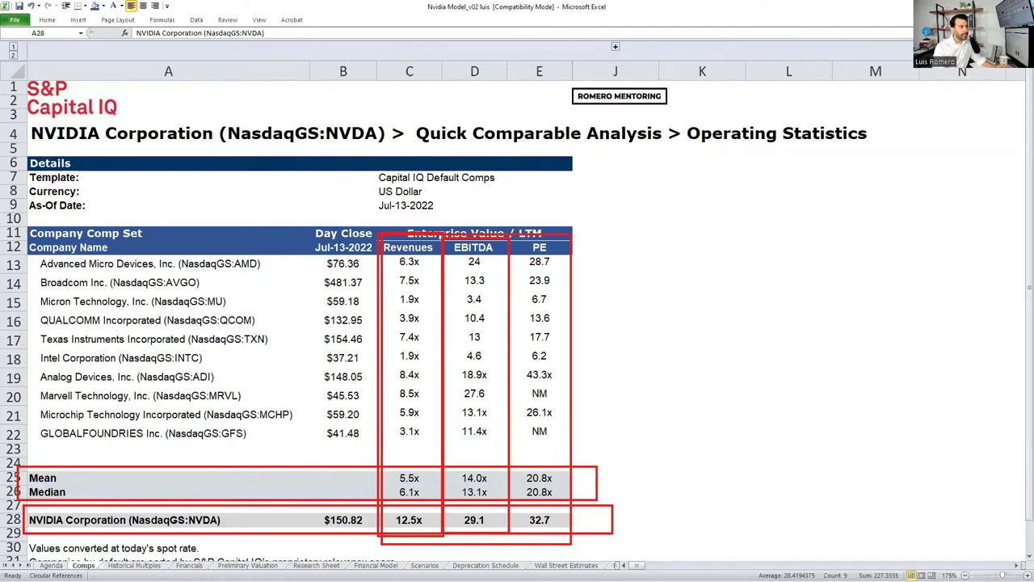
- Clear the annotations and draw red boxes around the mean and median multiples and each of NVIDIA's three multiples
{"action": "key", "text": "e"}
{"action": "left_click_drag", "start_coordinate": [365, 464], "coordinate": [581, 502]}
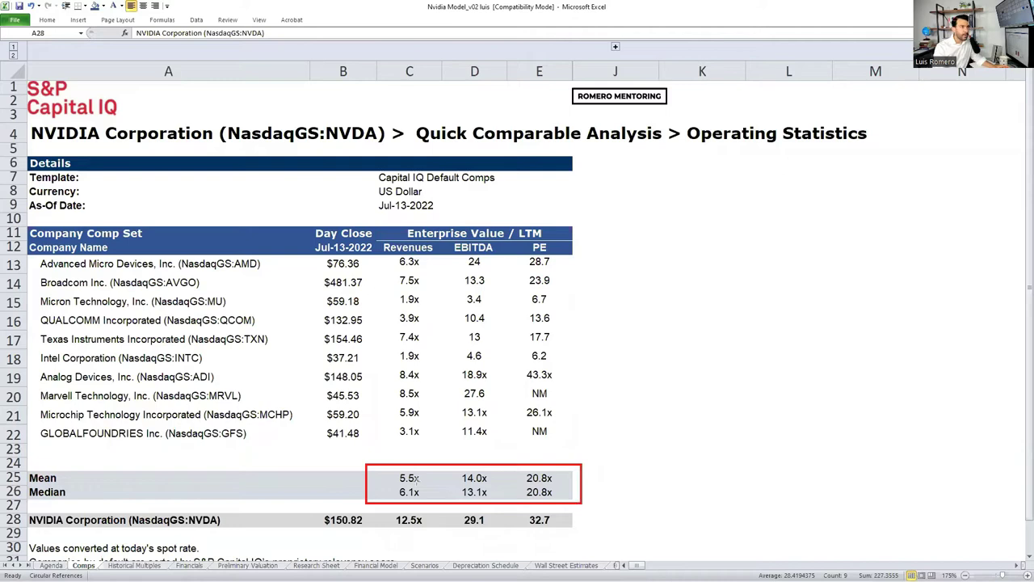
{"action": "mouse_move", "coordinate": [387, 511]}
{"action": "left_mouse_down"}
{"action": "mouse_move", "coordinate": [427, 533]}
{"action": "mouse_move", "coordinate": [563, 533]}
{"action": "left_mouse_up"}
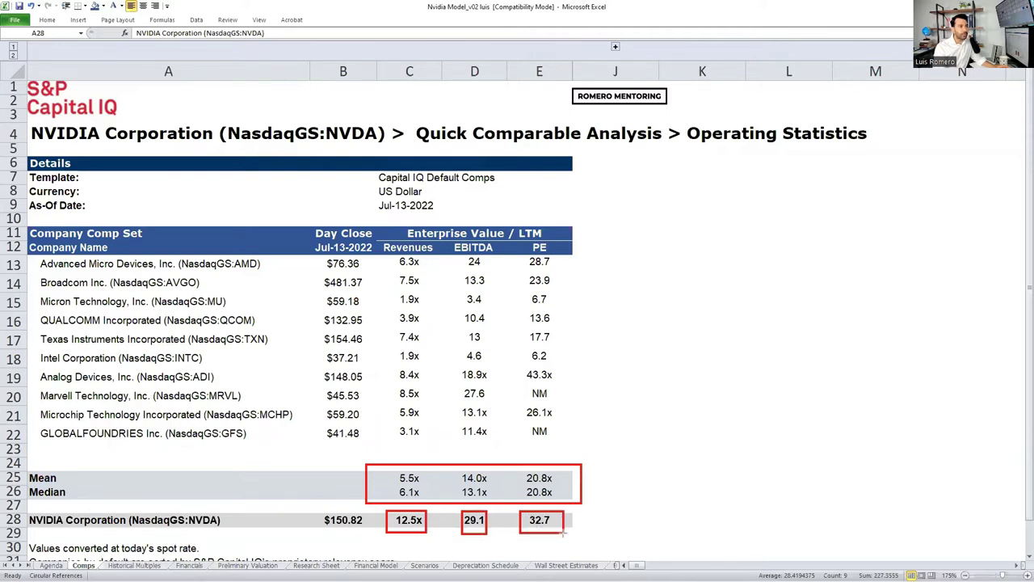
- Enter the label "premium / discount" in cell B29 below the NVIDIA share price
{"action": "left_click", "coordinate": [329, 537]}
{"action": "type", "text": "pre"}
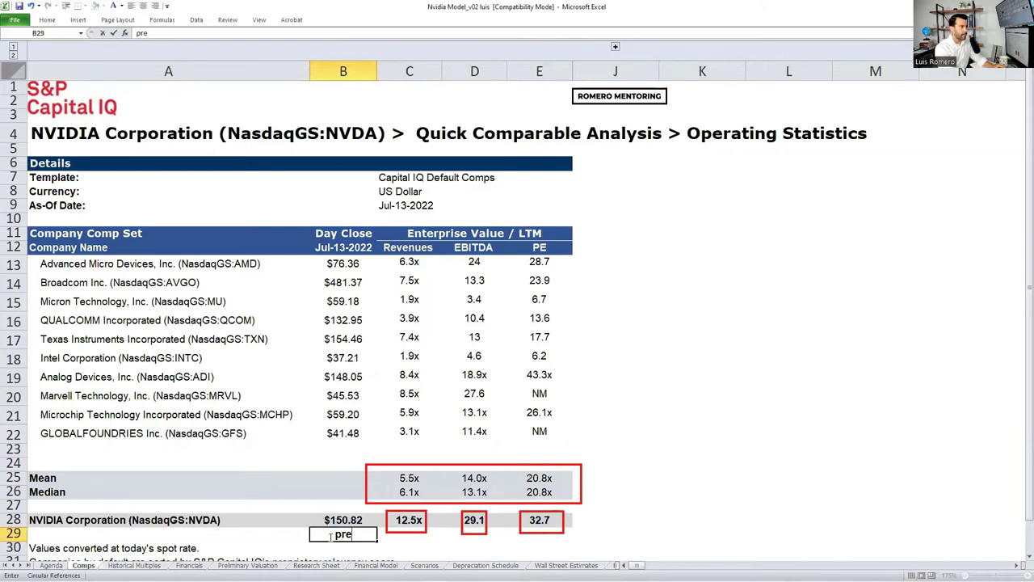
{"action": "type", "text": "mium / discount"}
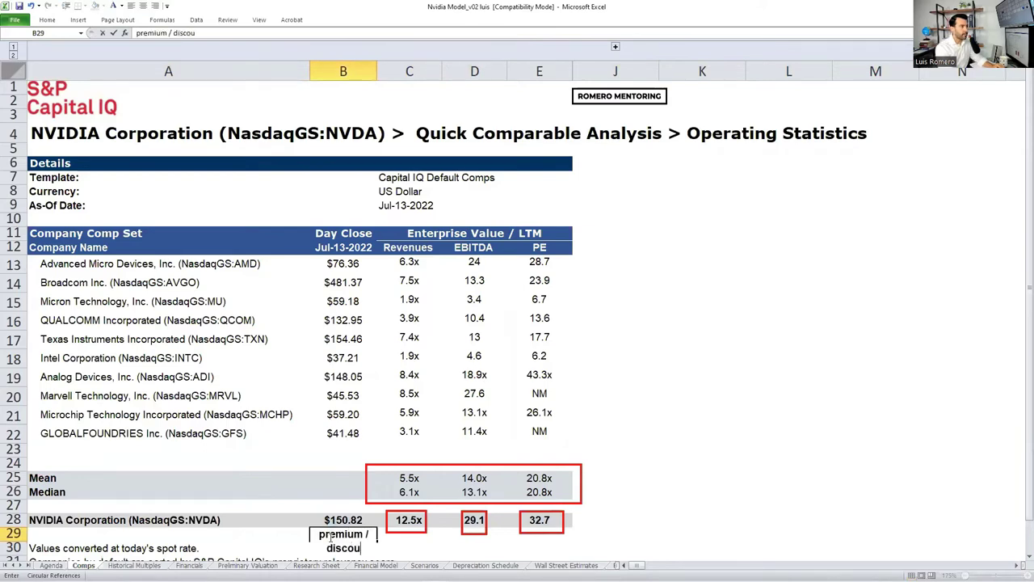
{"action": "key", "text": "Tab"}
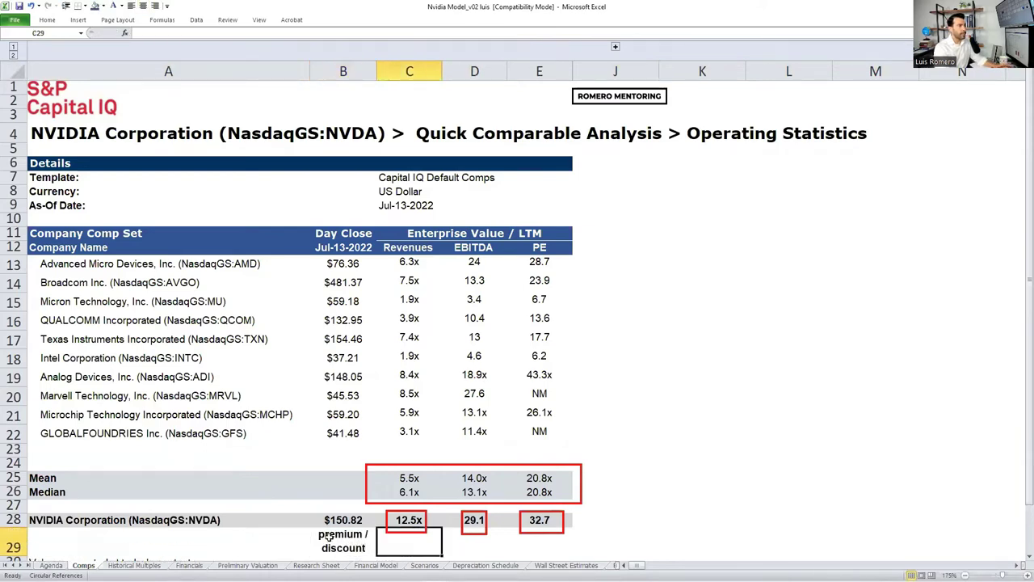
- Calculate NVIDIA's revenue multiple premium over the median in C29 with the formula =C28/C26-1
{"action": "type", "text": "="}
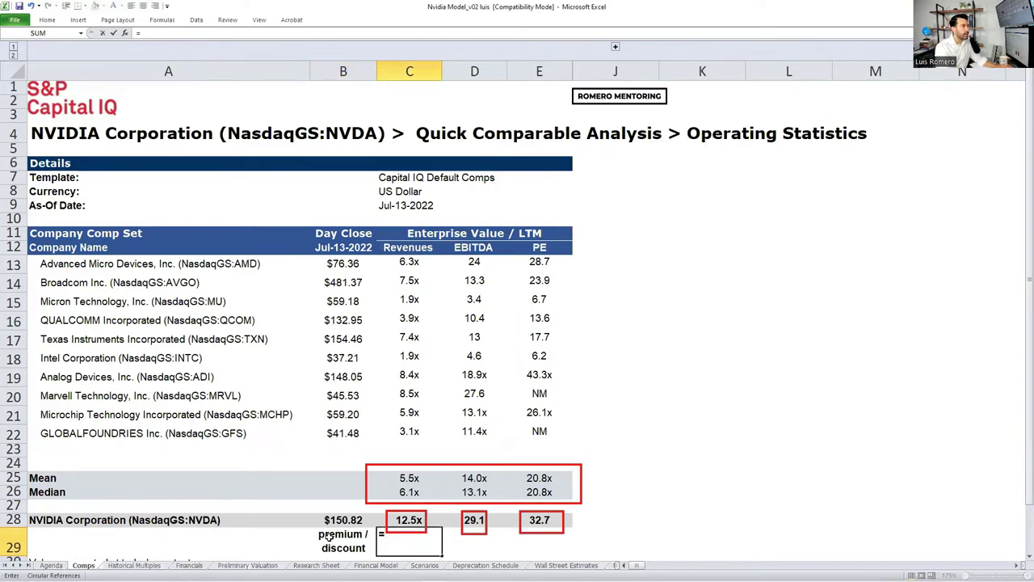
{"action": "key", "text": "Up"}
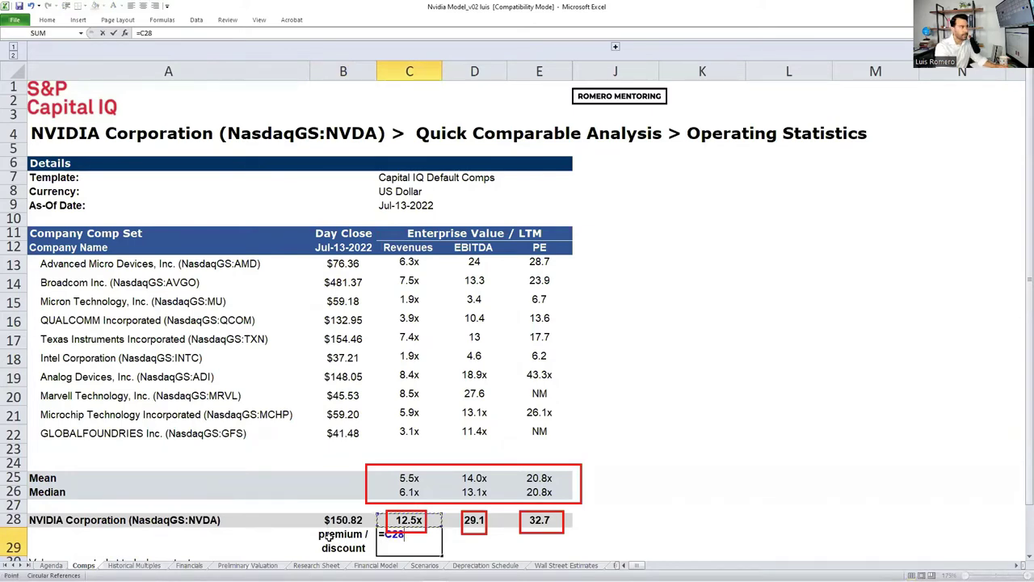
{"action": "type", "text": "/"}
{"action": "key", "text": "Up"}
{"action": "key", "text": "Up"}
{"action": "key", "text": "Up"}
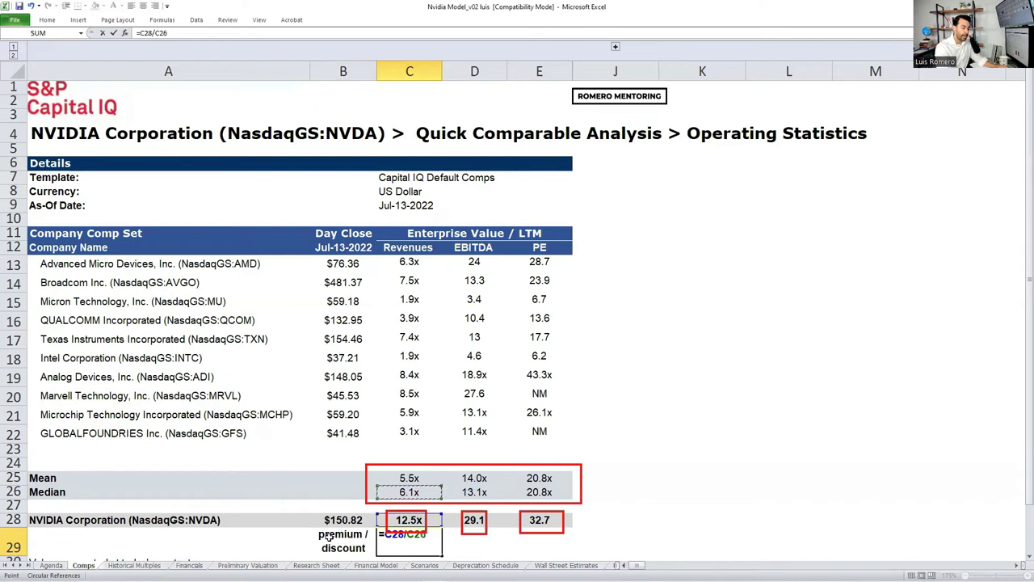
{"action": "type", "text": "-1"}
{"action": "key", "text": "ctrl+Return"}
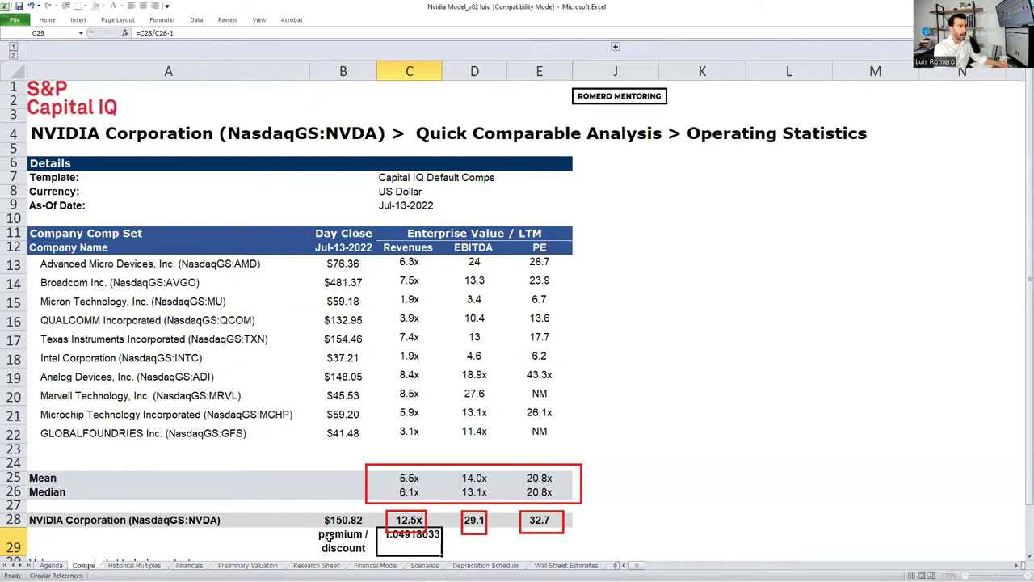
- Format C29 as a percentage and fill its formula across to the EBITDA and PE columns in D29:E29
{"action": "key", "text": "ctrl+shift+5"}
{"action": "key", "text": "shift+Right"}
{"action": "key", "text": "shift+Right"}
{"action": "key", "text": "ctrl+r"}
- Remove the bold formatting from the premium / discount label and percentages in B29:E29
{"action": "key", "text": "Left"}
{"action": "key", "text": "ctrl+shift+Right"}
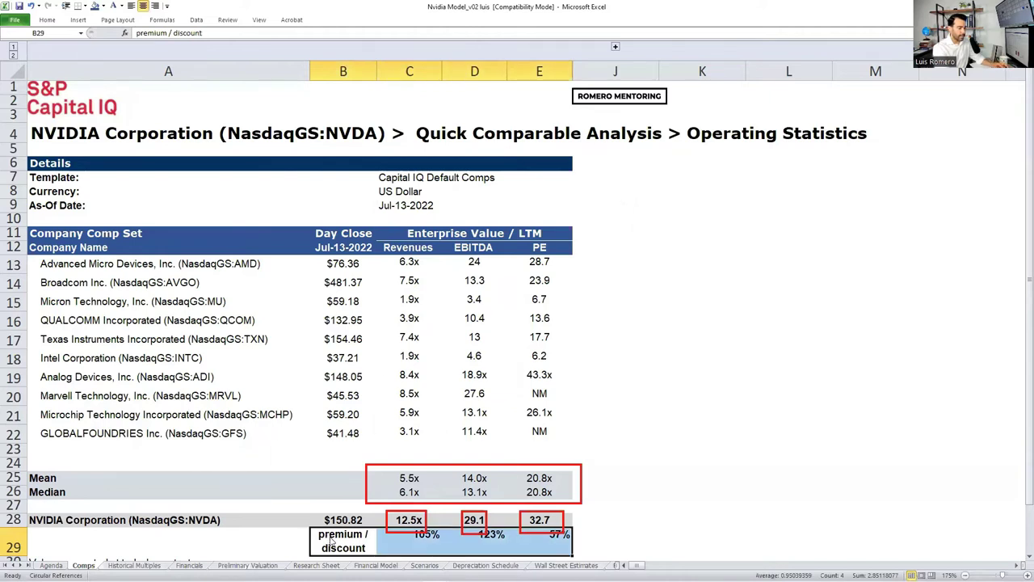
{"action": "left_click", "coordinate": [327, 539]}
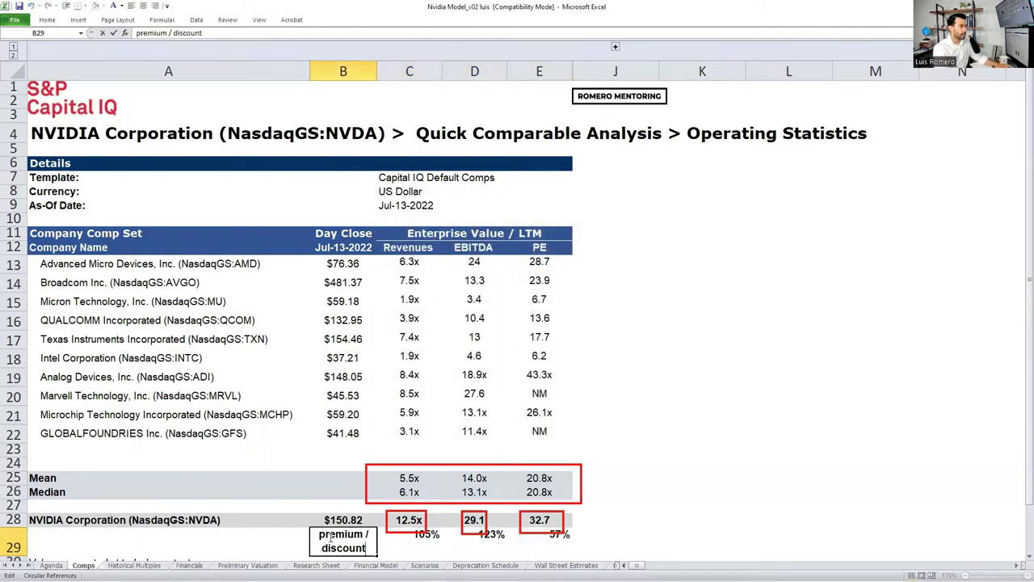
{"action": "key", "text": "shift+Right"}
{"action": "key", "text": "shift+Right"}
{"action": "key", "text": "shift+Right"}
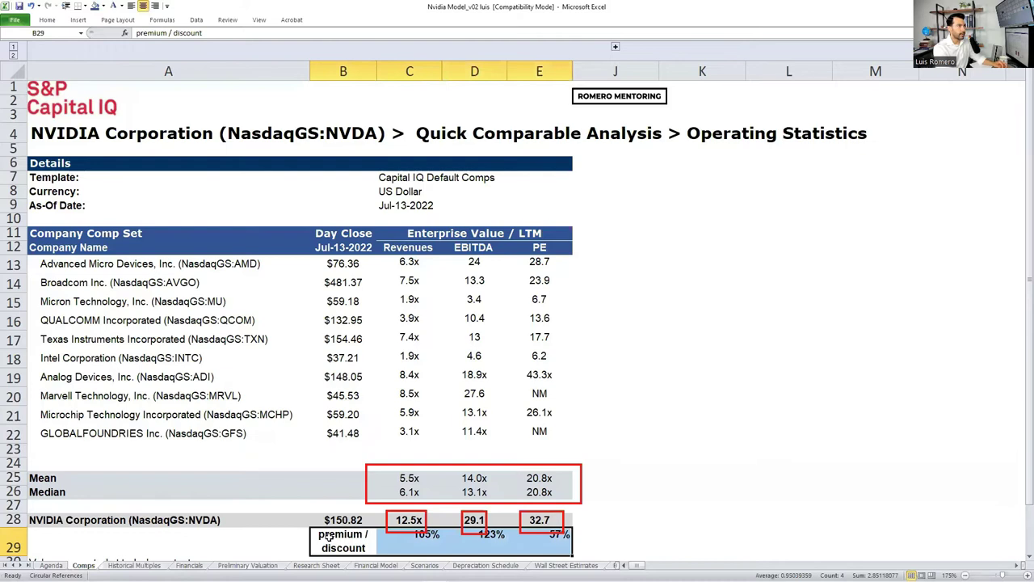
{"action": "key", "text": "ctrl+1"}
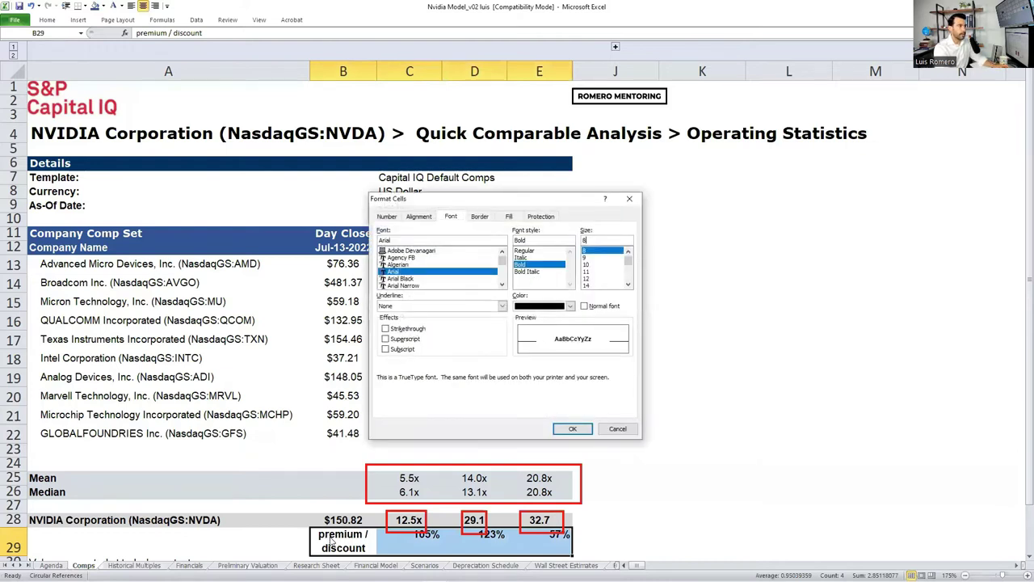
{"action": "key", "text": "Escape"}
{"action": "key", "text": "ctrl+b"}
- Center the premium percentages in C29:E29 under their multiple columns
{"action": "left_click", "coordinate": [327, 538]}
{"action": "key", "text": "Right"}
{"action": "key", "text": "shift+Right"}
{"action": "key", "text": "shift+Right"}
{"action": "key", "text": "alt+h"}
{"action": "key", "text": "a"}
{"action": "key", "text": "c"}
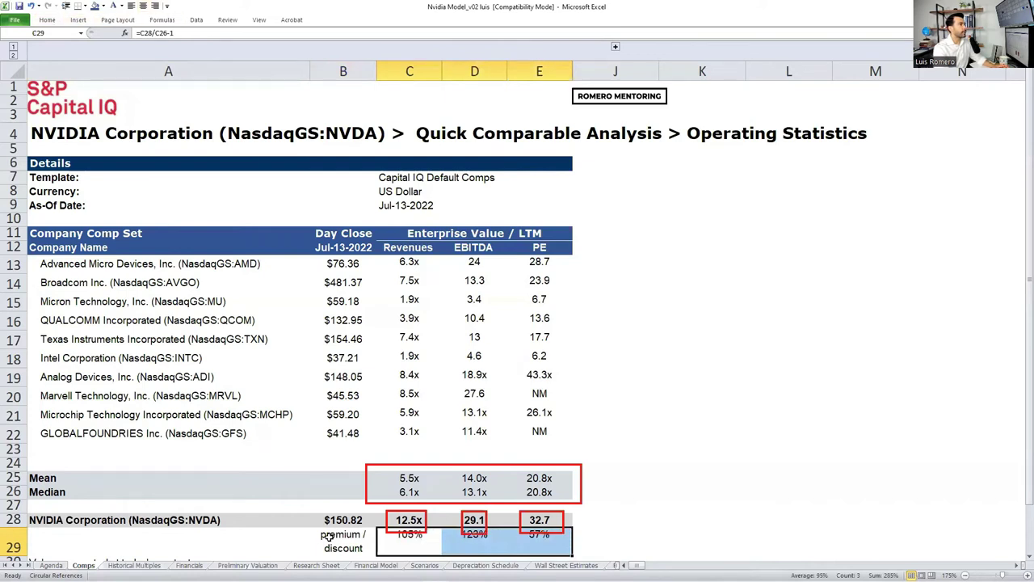
- Turn off text wrapping for the premium / discount label in B29 and align it right
{"action": "left_click", "coordinate": [328, 538]}
{"action": "key", "text": "ctrl+1"}
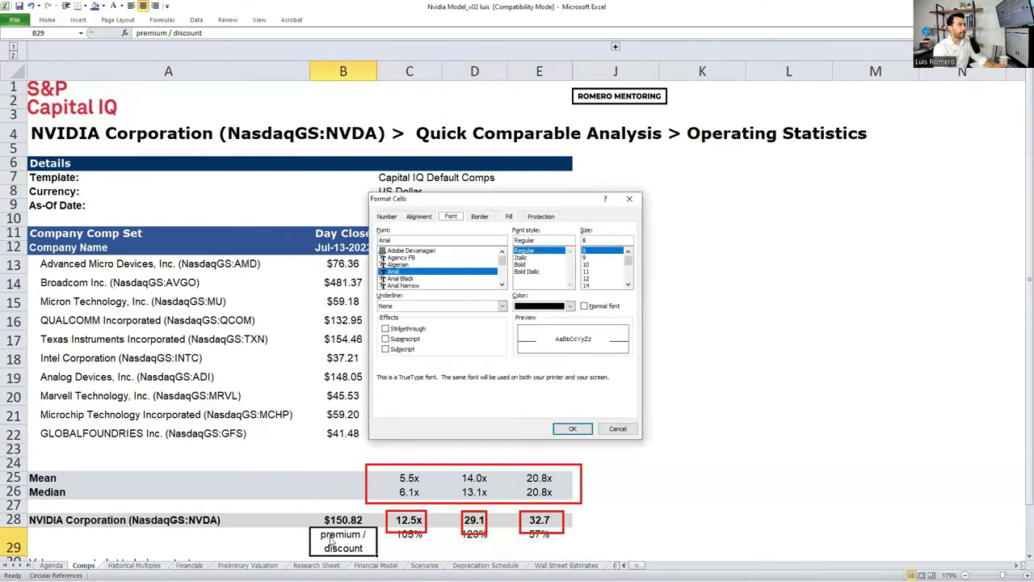
{"action": "key", "text": "ctrl+Tab"}
{"action": "key", "text": "alt+w"}
{"action": "key", "text": "Return"}
{"action": "key", "text": "alt+h"}
{"action": "key", "text": "a"}
{"action": "key", "text": "r"}
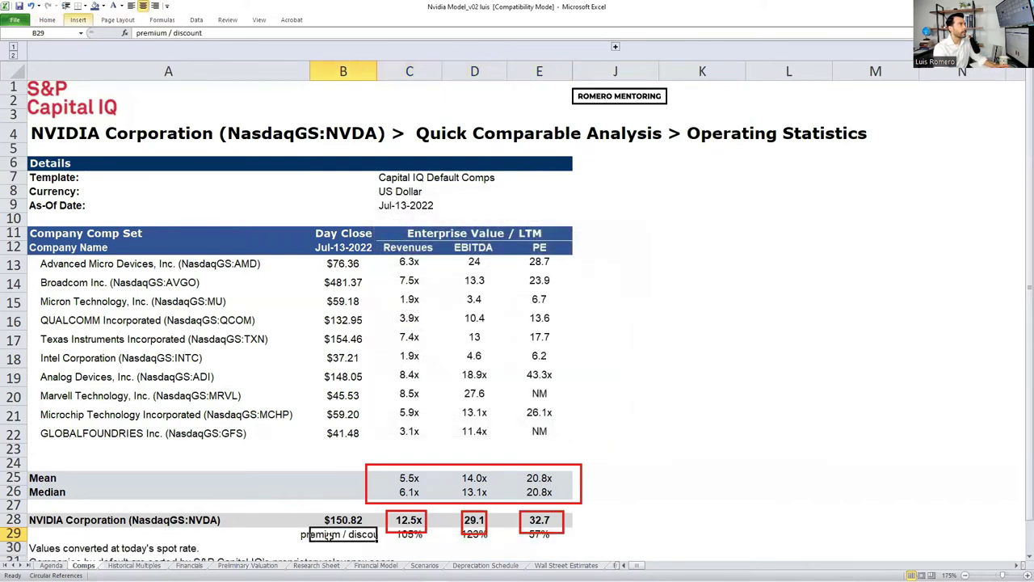
- Examine the median against NVIDIA's premium for revenue, EBITDA and PE in turn, and highlight NVIDIA's multiples and premiums in C28:E29
{"action": "key", "text": "Right"}
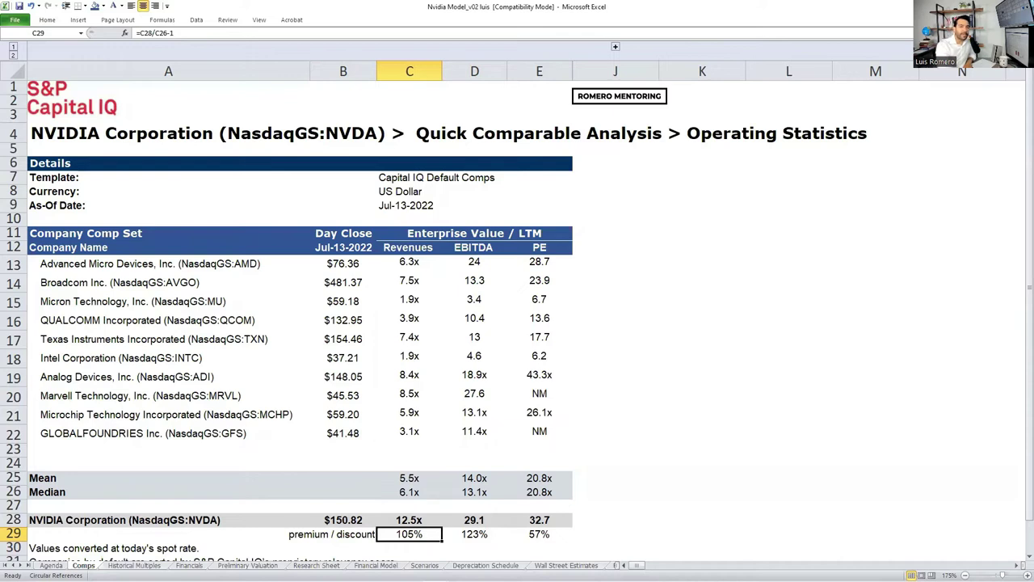
{"action": "key", "text": "Up"}
{"action": "key", "text": "Up"}
{"action": "key", "text": "Up"}
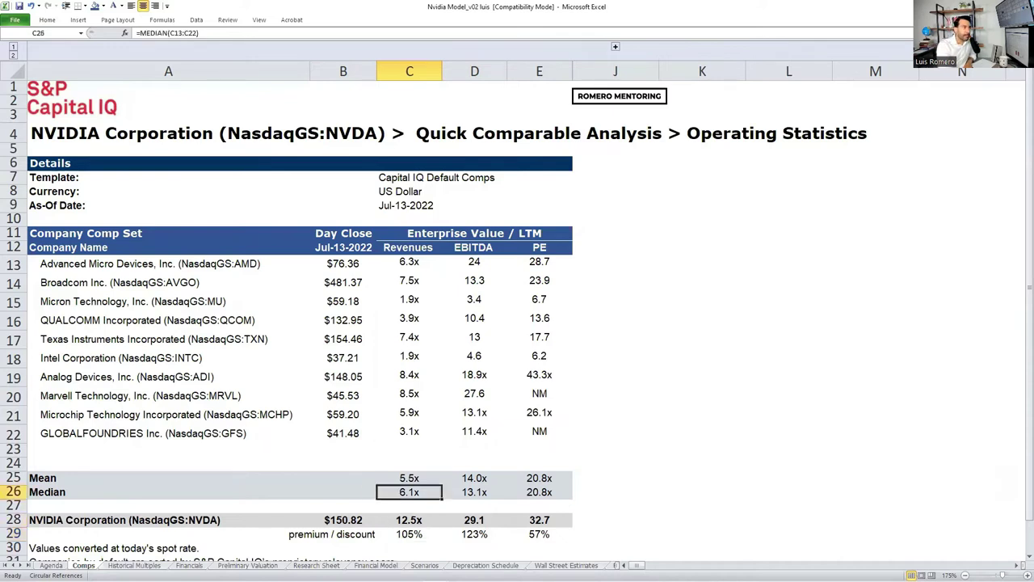
{"action": "key", "text": "Right"}
{"action": "key", "text": "Down"}
{"action": "key", "text": "Down"}
{"action": "key", "text": "Down"}
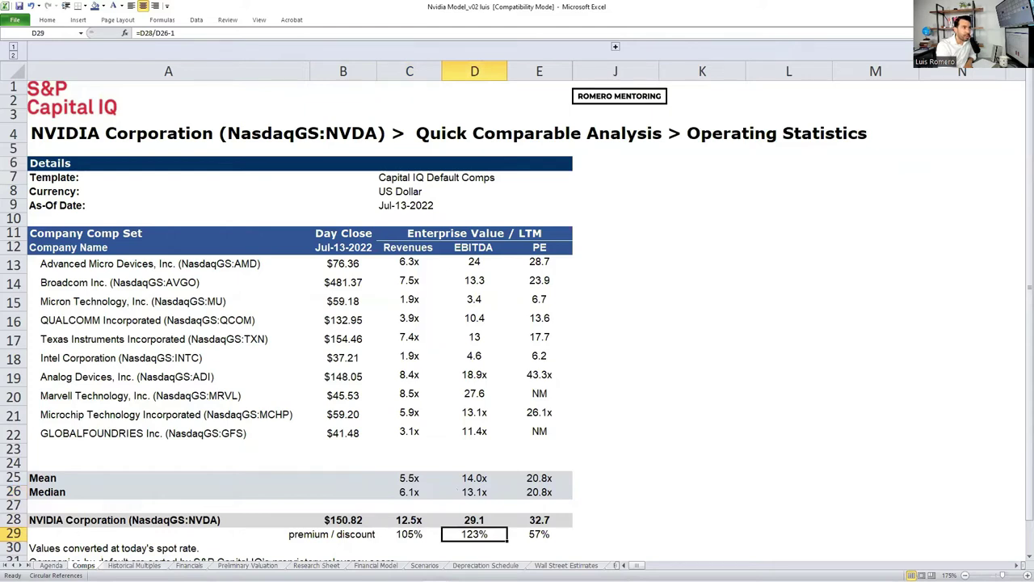
{"action": "key", "text": "Up"}
{"action": "key", "text": "Up"}
{"action": "key", "text": "Up"}
{"action": "key", "text": "Right"}
{"action": "key", "text": "Down"}
{"action": "key", "text": "Down"}
{"action": "key", "text": "Down"}
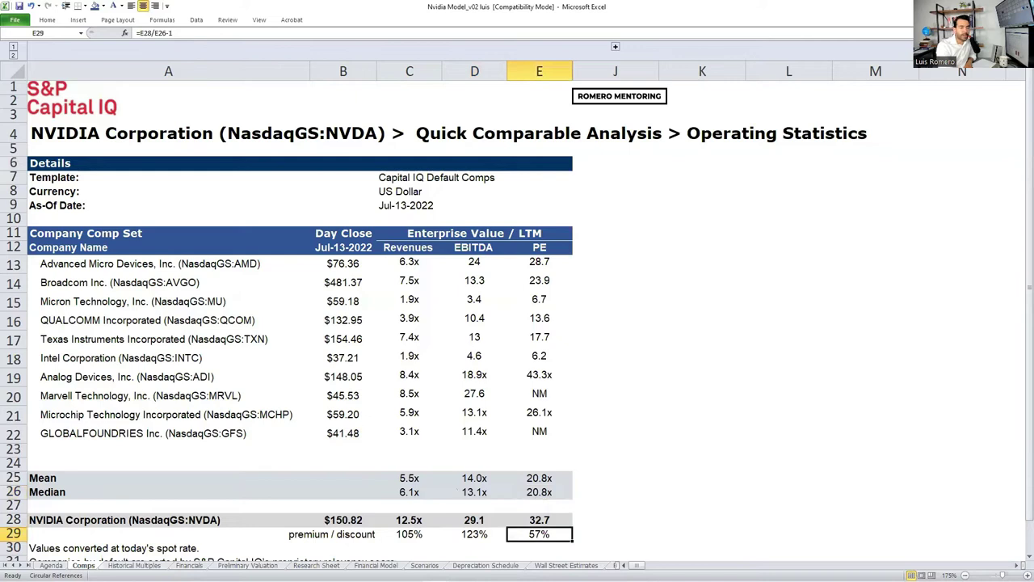
{"action": "key", "text": "Up"}
{"action": "key", "text": "Up"}
{"action": "key", "text": "Up"}
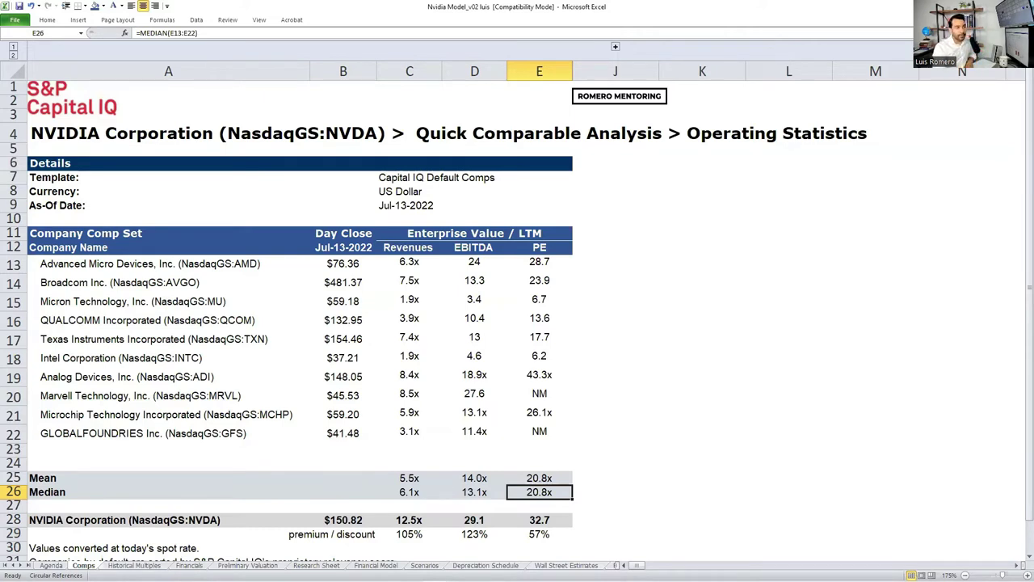
{"action": "left_click_drag", "start_coordinate": [409, 520], "coordinate": [519, 520]}
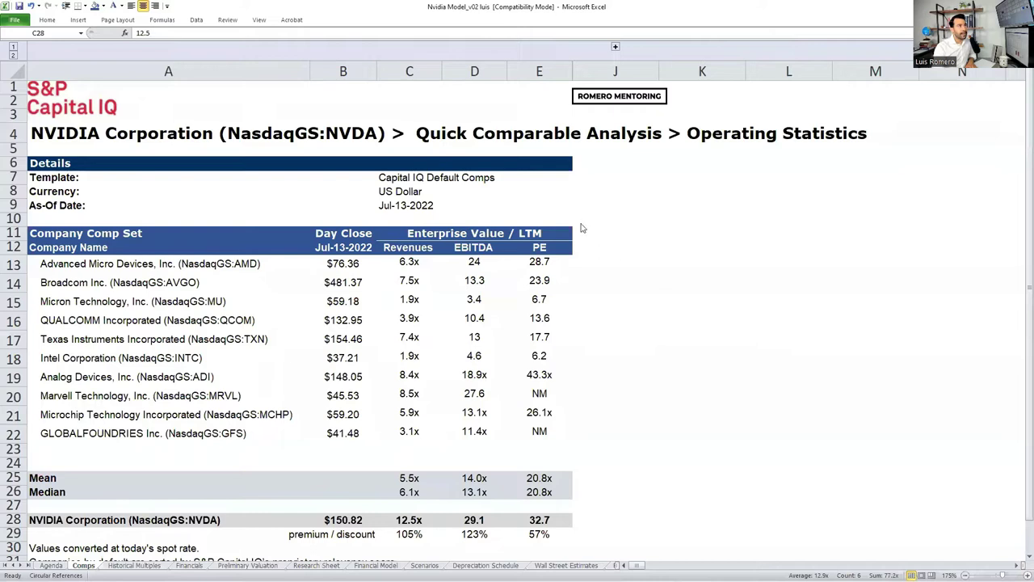
- Expand the collapsed columns F:I and draw a red box around the gross, EBITDA and EBIT margin columns
{"action": "key", "text": "alt+Tab"}
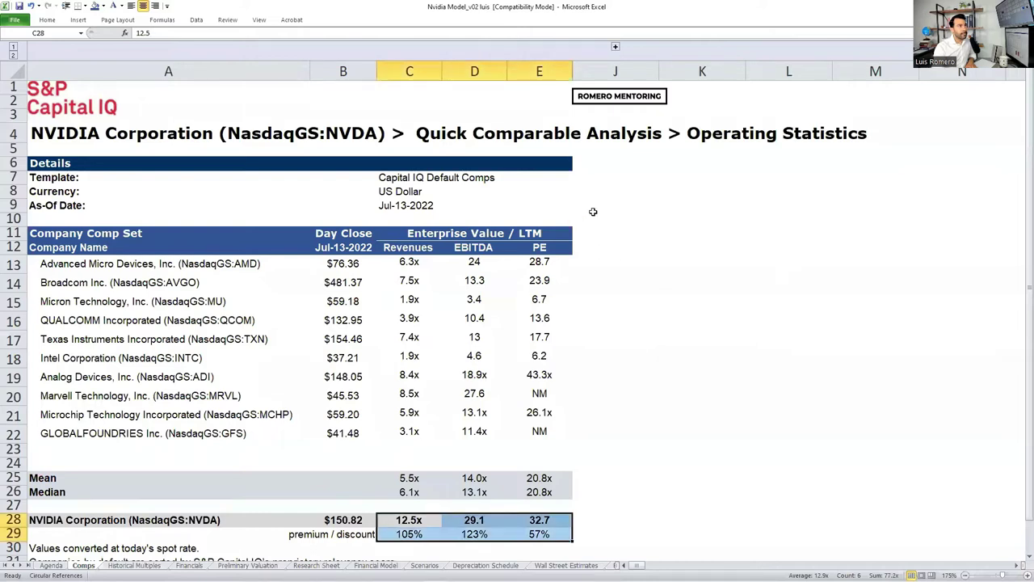
{"action": "left_click", "coordinate": [615, 48]}
{"action": "left_click", "coordinate": [618, 322]}
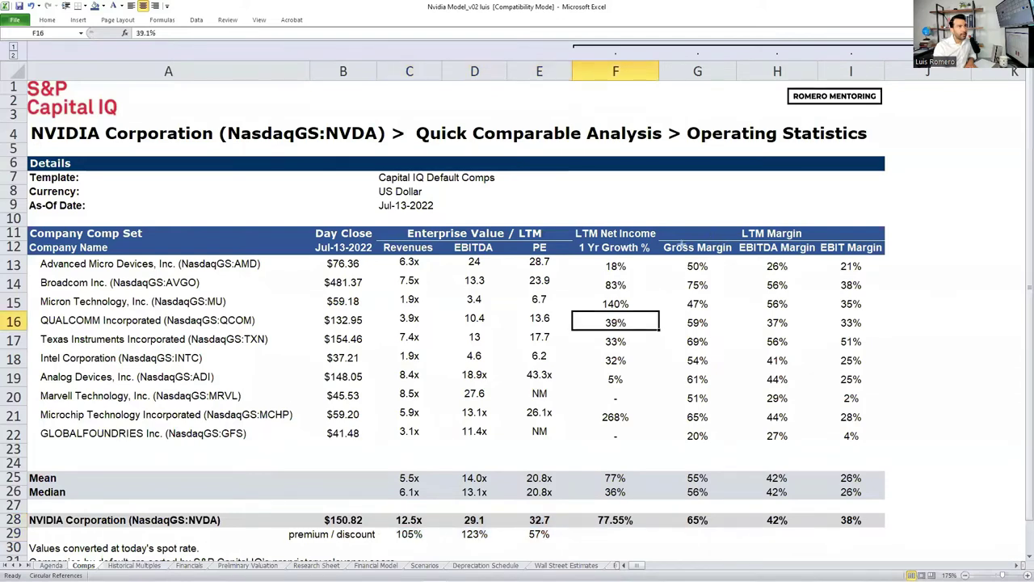
{"action": "key", "text": "ctrl+2"}
{"action": "mouse_move", "coordinate": [661, 240]}
{"action": "left_mouse_down"}
{"action": "mouse_move", "coordinate": [679, 252]}
{"action": "mouse_move", "coordinate": [897, 257]}
{"action": "mouse_move", "coordinate": [897, 535]}
{"action": "left_mouse_up"}
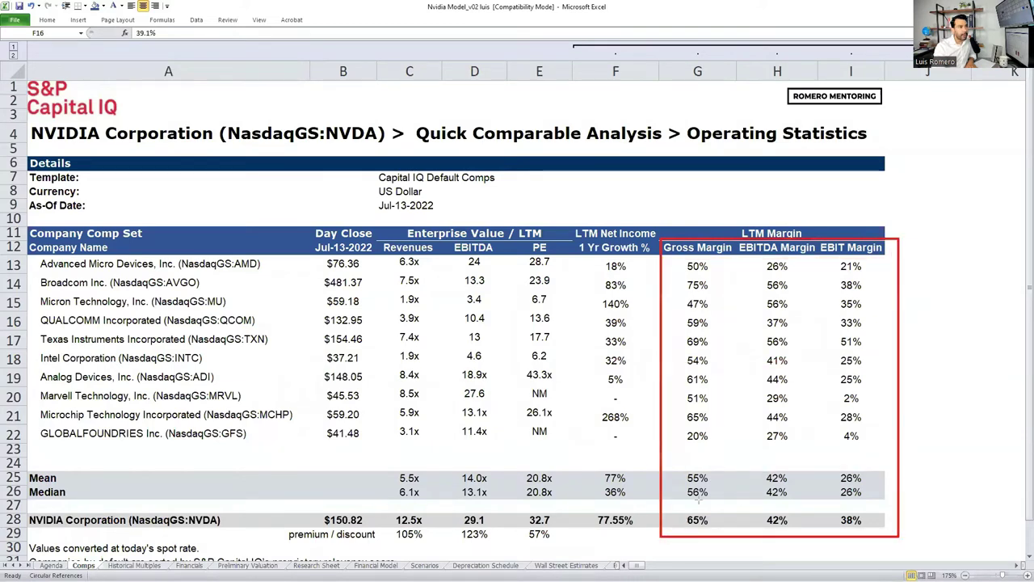
- Draw red boxes around the median margins and each of NVIDIA's gross, EBITDA and EBIT margins
{"action": "left_click_drag", "start_coordinate": [670, 510], "coordinate": [725, 530]}
{"action": "left_click_drag", "start_coordinate": [660, 483], "coordinate": [895, 499]}
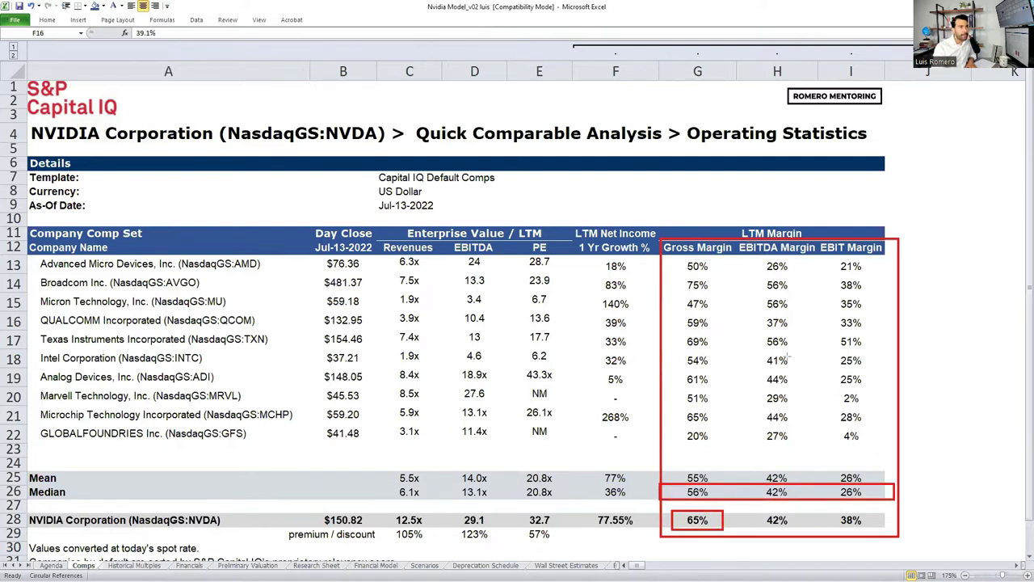
{"action": "left_click_drag", "start_coordinate": [767, 510], "coordinate": [792, 532]}
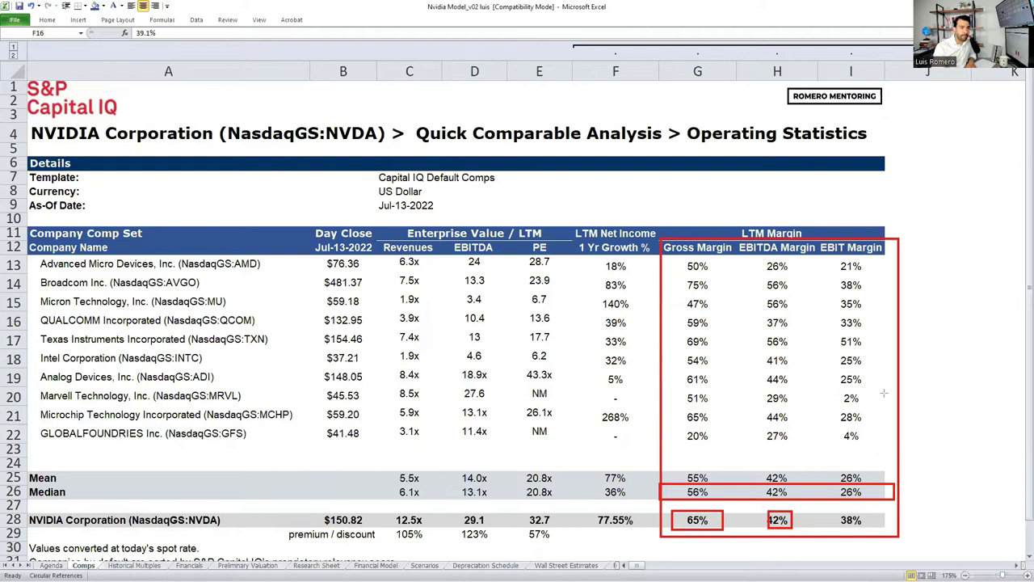
{"action": "left_click_drag", "start_coordinate": [832, 509], "coordinate": [861, 534]}
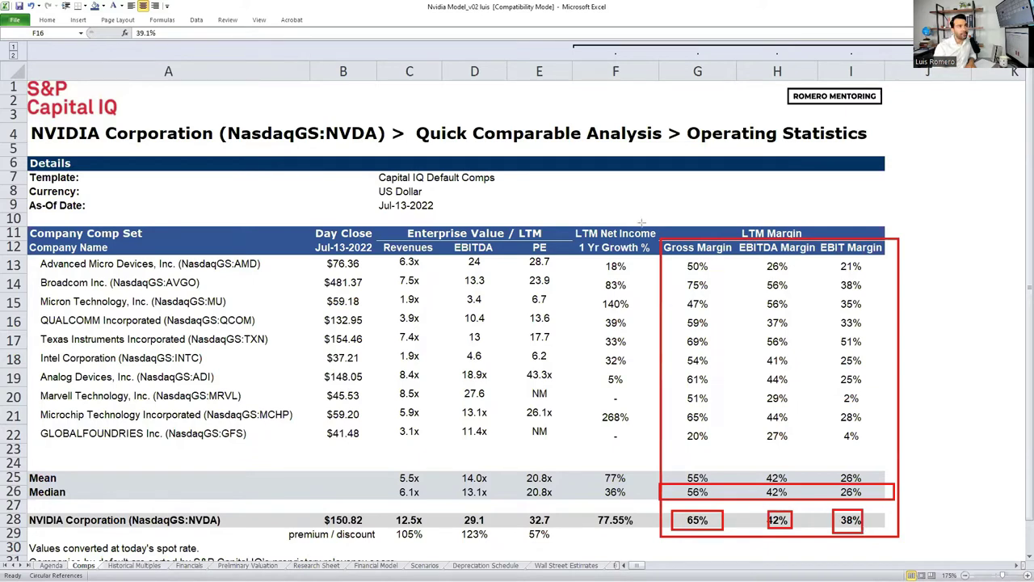
- Draw red boxes around the net income growth column, its median, and the growth figures of NVIDIA, Microchip and Micron
{"action": "left_click_drag", "start_coordinate": [564, 214], "coordinate": [663, 538]}
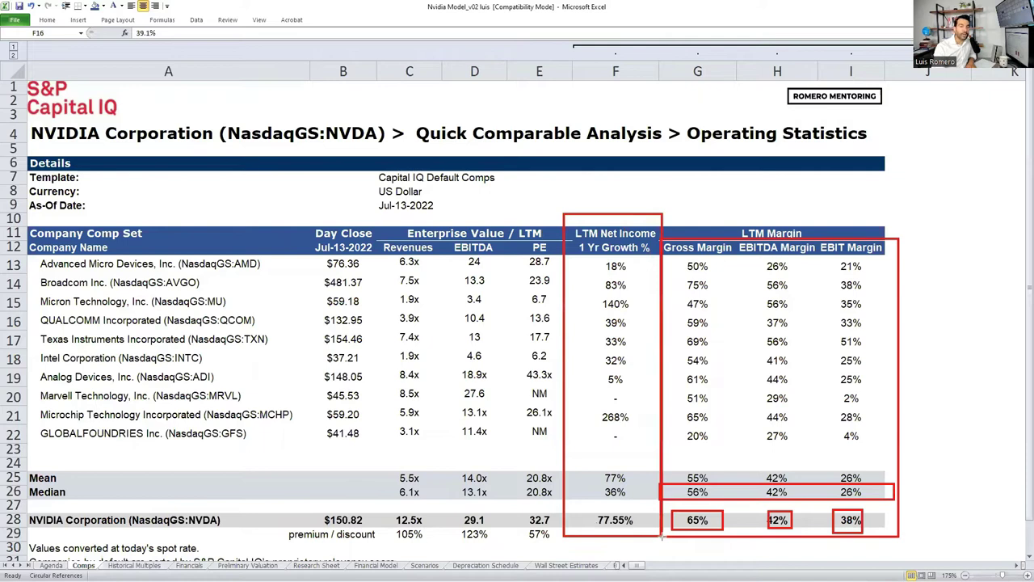
{"action": "left_click_drag", "start_coordinate": [592, 482], "coordinate": [638, 501]}
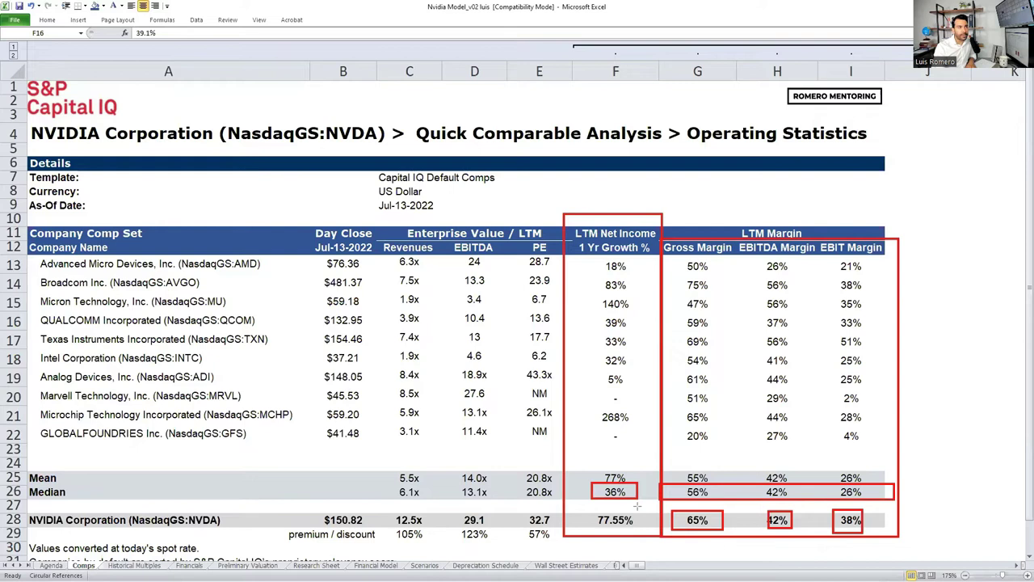
{"action": "left_click_drag", "start_coordinate": [588, 510], "coordinate": [645, 531]}
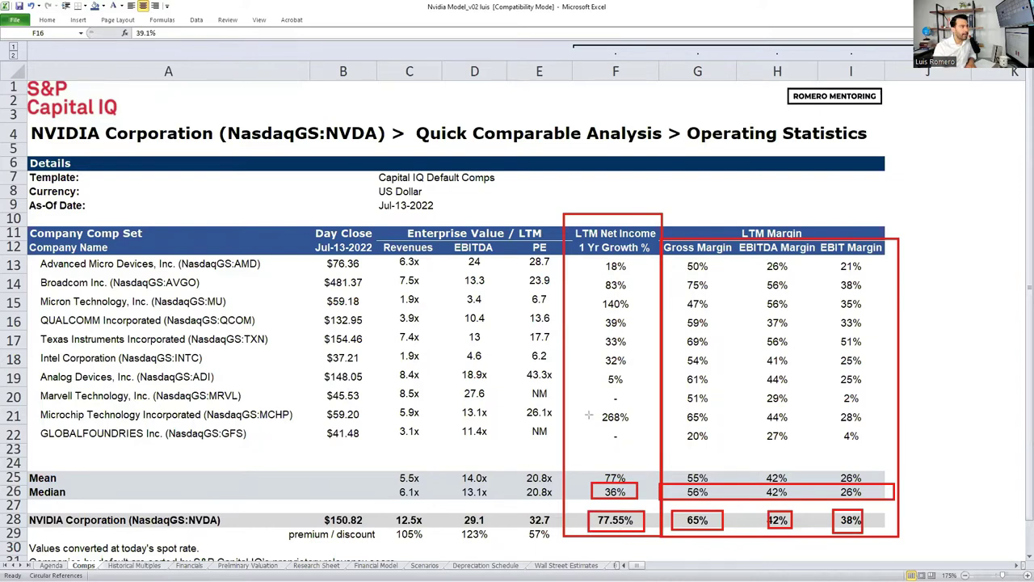
{"action": "left_click_drag", "start_coordinate": [587, 408], "coordinate": [638, 426]}
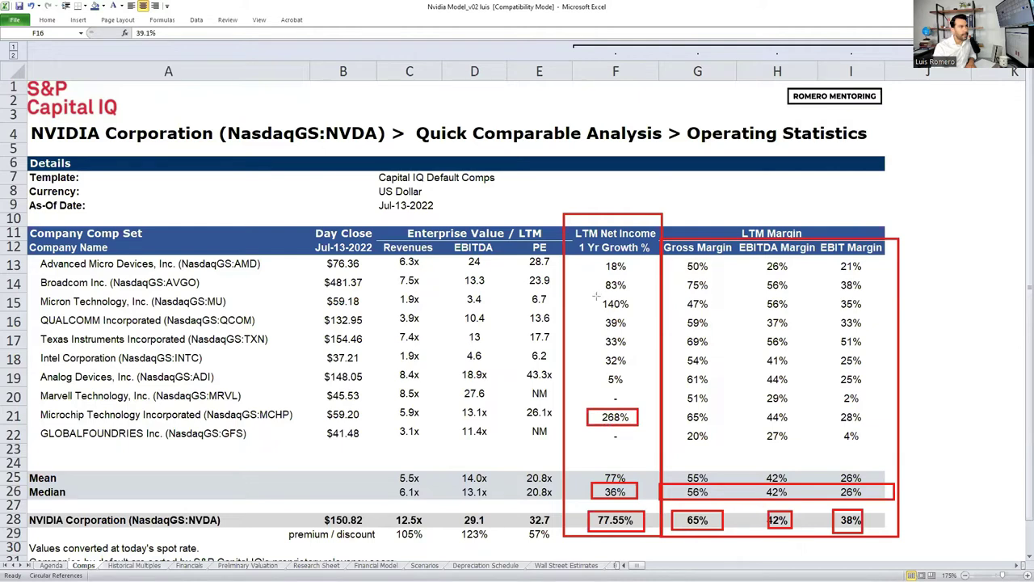
{"action": "left_click_drag", "start_coordinate": [596, 295], "coordinate": [640, 312]}
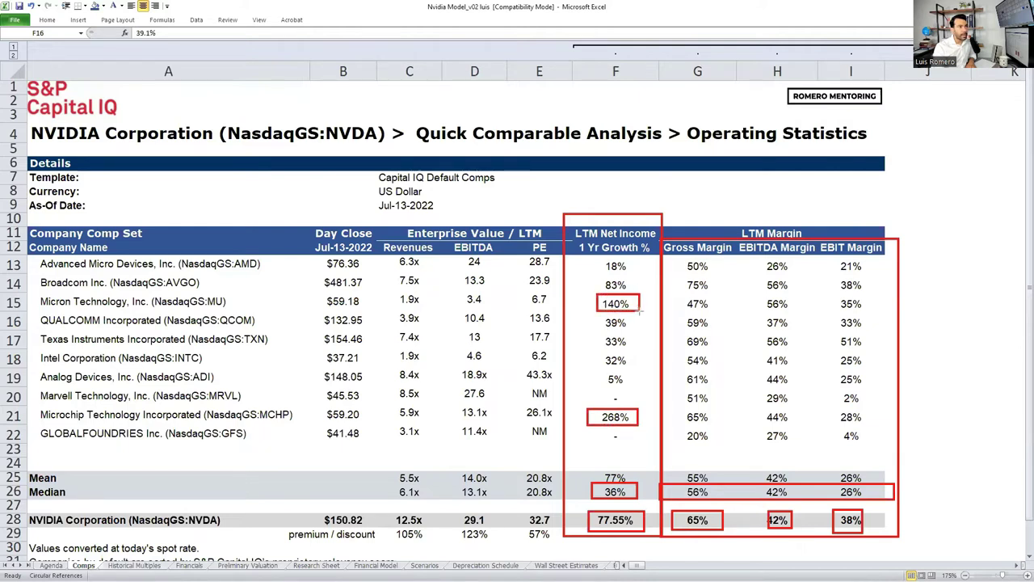
{"action": "left_click_drag", "start_coordinate": [594, 484], "coordinate": [629, 496]}
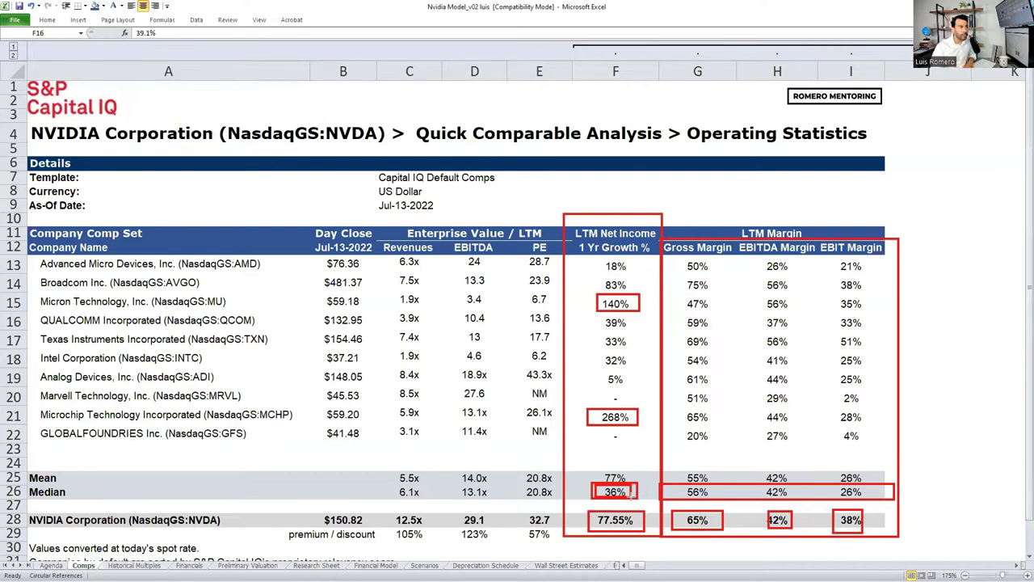
- Draw red boxes around the mean, median and NVIDIA multiples with their premiums, and around NVIDIA's share price
{"action": "mouse_move", "coordinate": [389, 468]}
{"action": "left_mouse_down"}
{"action": "mouse_move", "coordinate": [527, 545]}
{"action": "mouse_move", "coordinate": [559, 547]}
{"action": "left_mouse_up"}
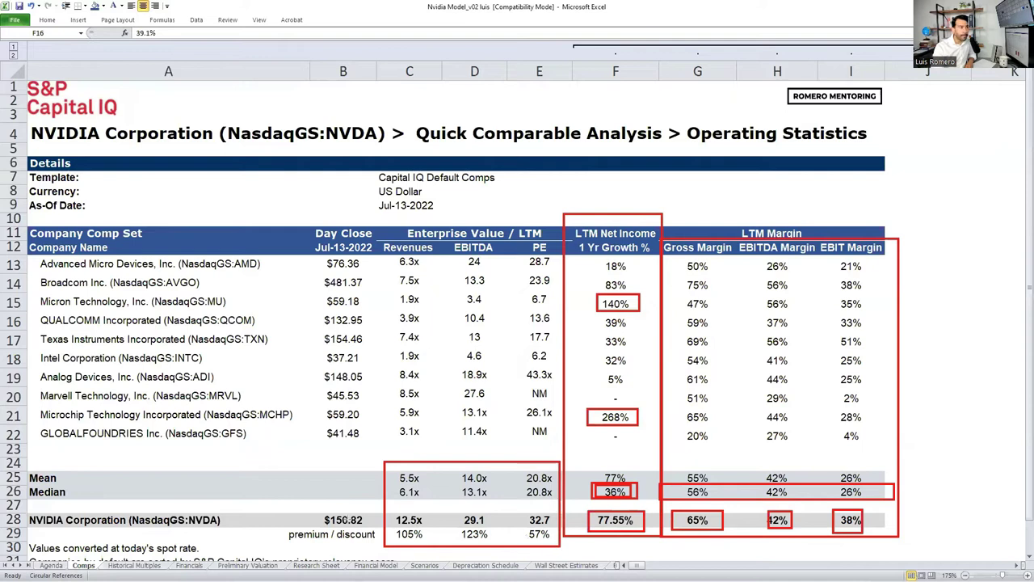
{"action": "left_click_drag", "start_coordinate": [306, 504], "coordinate": [376, 529]}
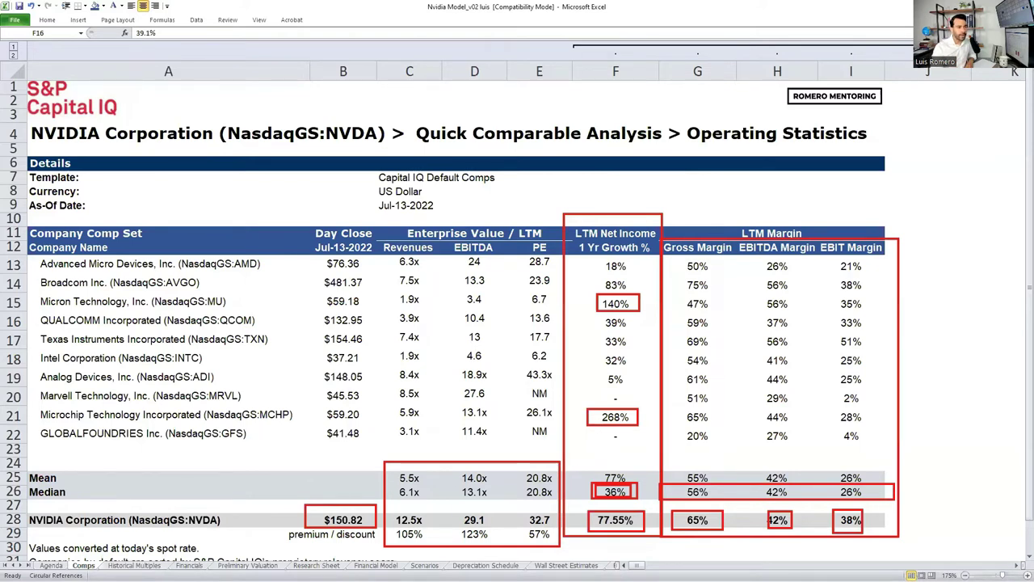
- Clear the red annotations and highlight the revenue and EBITDA multiple columns in C12:D29
{"action": "key", "text": "Escape"}
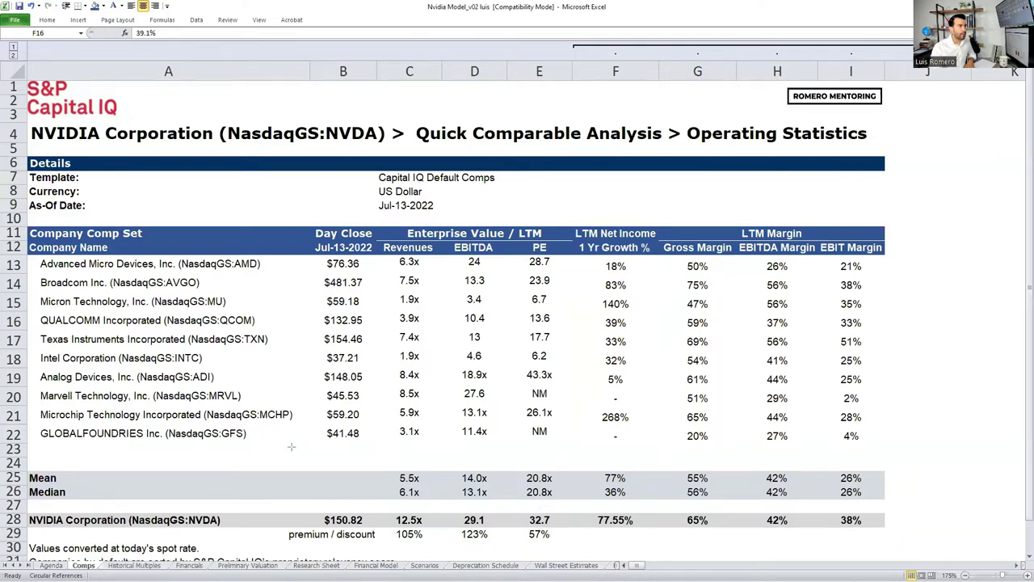
{"action": "key", "text": "alt+Tab"}
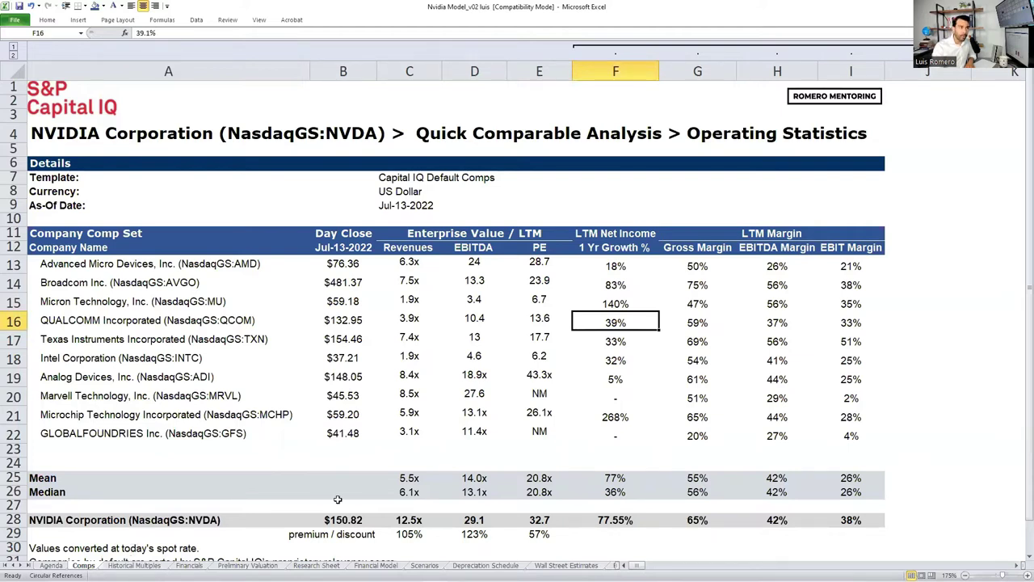
{"action": "left_click_drag", "start_coordinate": [397, 447], "coordinate": [398, 441]}
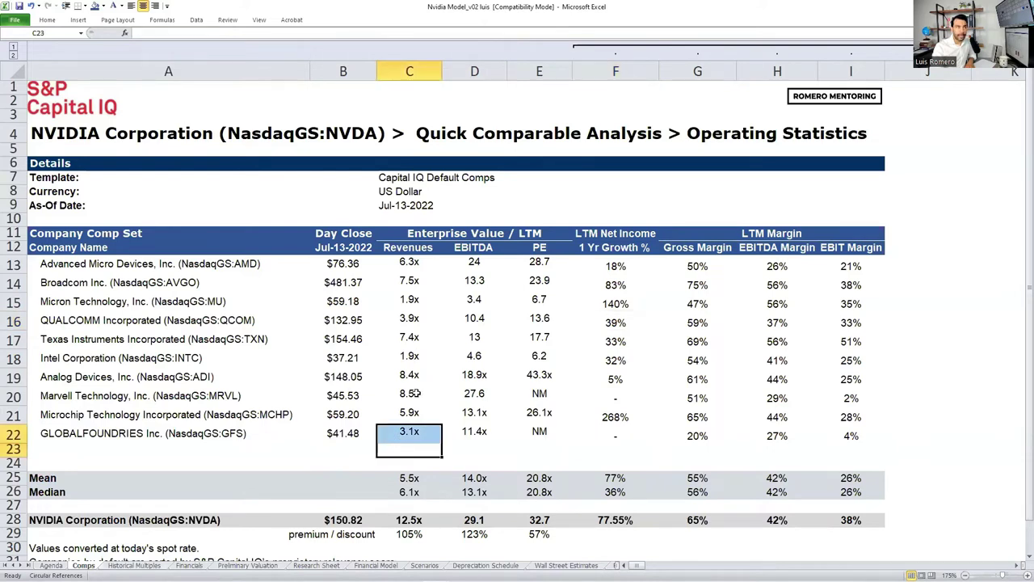
{"action": "left_click_drag", "start_coordinate": [406, 249], "coordinate": [474, 533]}
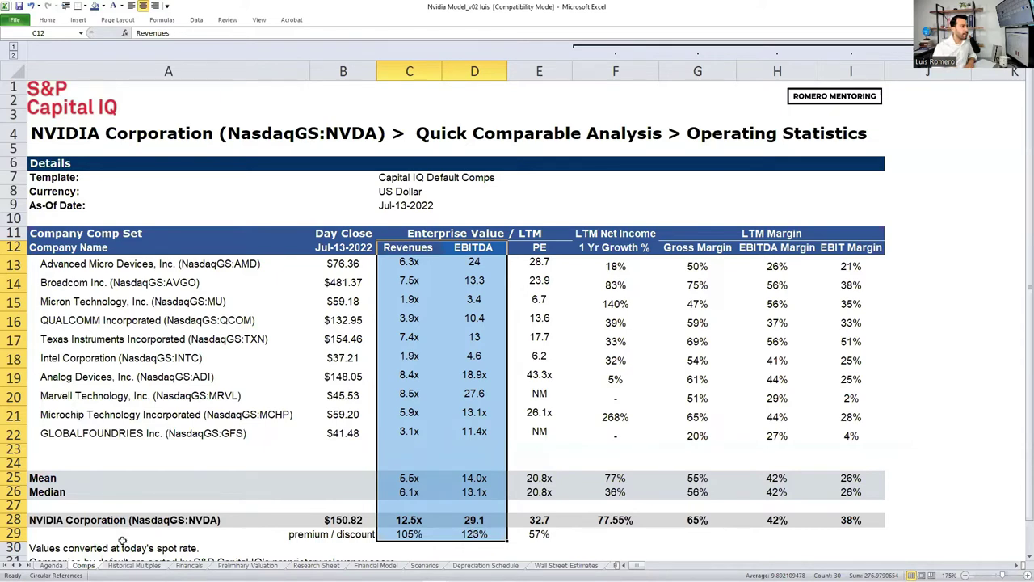
- Open the Historical Multiples sheet and draw a red box around the legend of NVIDIA's TEV/Total Revenues chart
{"action": "left_click", "coordinate": [133, 564]}
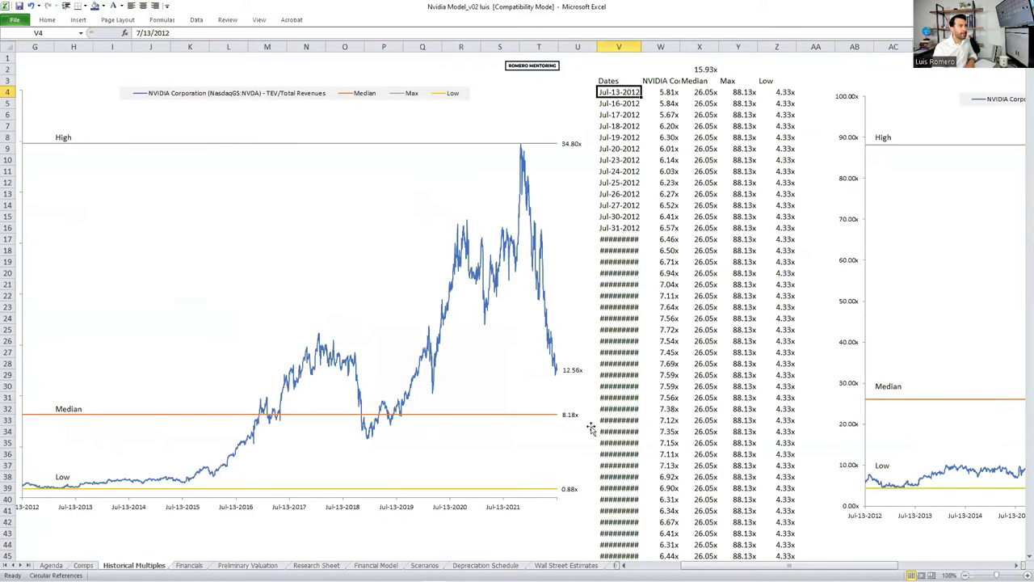
{"action": "left_click_drag", "start_coordinate": [619, 442], "coordinate": [619, 432]}
{"action": "left_click", "coordinate": [531, 535]}
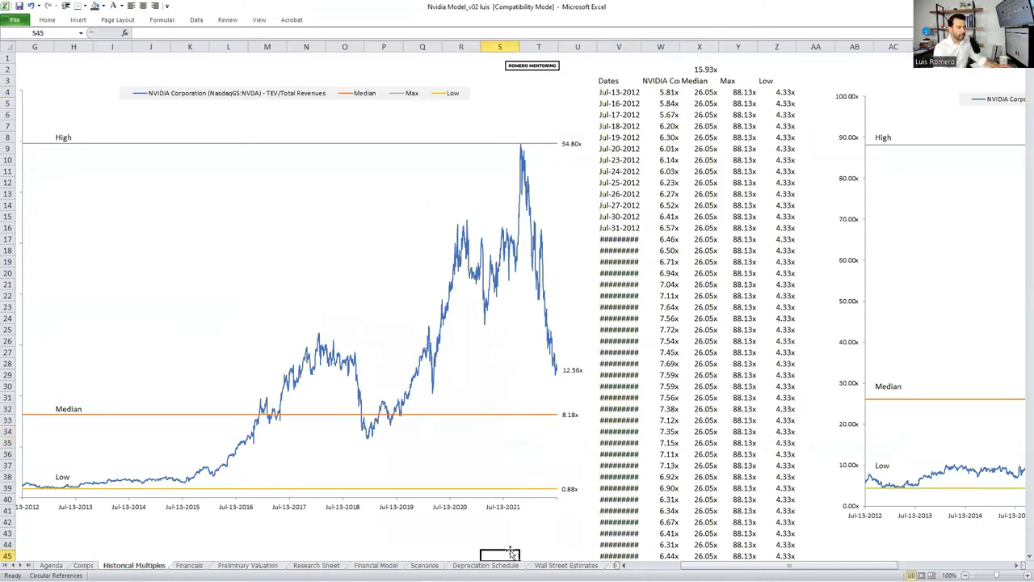
{"action": "left_click", "coordinate": [511, 553]}
{"action": "key", "text": "Left"}
{"action": "key", "text": "Left"}
{"action": "key", "text": "Left"}
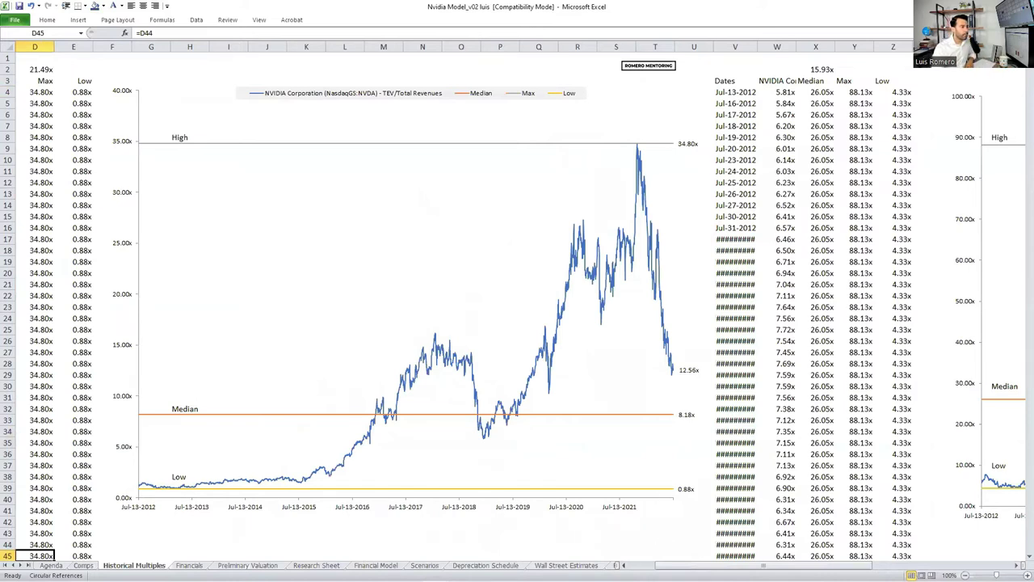
{"action": "mouse_move", "coordinate": [243, 85]}
{"action": "left_mouse_down"}
{"action": "mouse_move", "coordinate": [591, 109]}
{"action": "mouse_move", "coordinate": [604, 101]}
{"action": "left_mouse_up"}
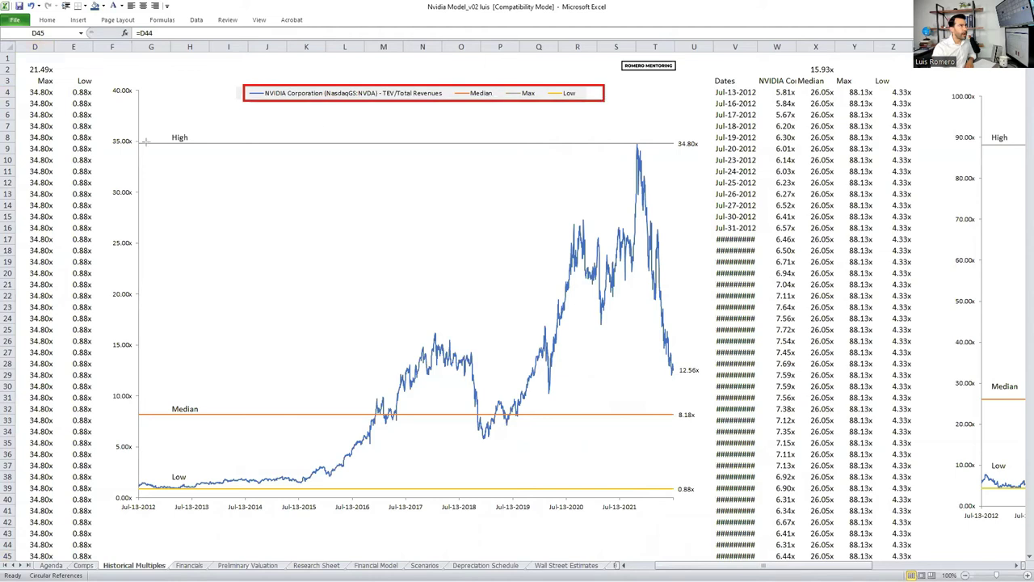
- Draw red boxes around the High, Median and Low lines of the TEV/Total Revenues chart
{"action": "mouse_move", "coordinate": [108, 126]}
{"action": "left_mouse_down"}
{"action": "mouse_move", "coordinate": [147, 142]}
{"action": "mouse_move", "coordinate": [714, 149]}
{"action": "left_mouse_up"}
{"action": "mouse_move", "coordinate": [136, 399]}
{"action": "left_mouse_down"}
{"action": "mouse_move", "coordinate": [686, 430]}
{"action": "mouse_move", "coordinate": [709, 428]}
{"action": "mouse_move", "coordinate": [705, 420]}
{"action": "left_mouse_up"}
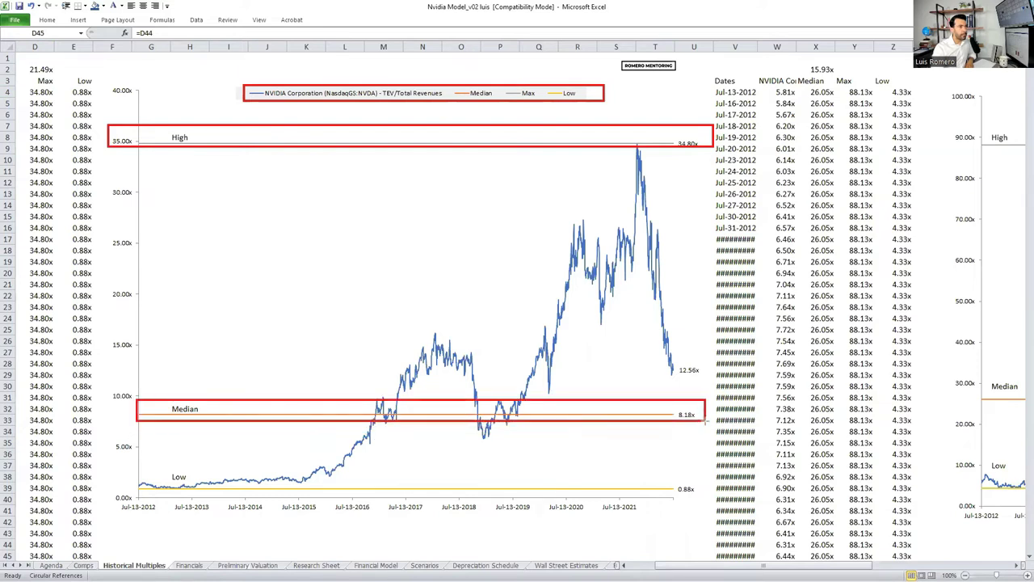
{"action": "left_click_drag", "start_coordinate": [137, 479], "coordinate": [707, 494]}
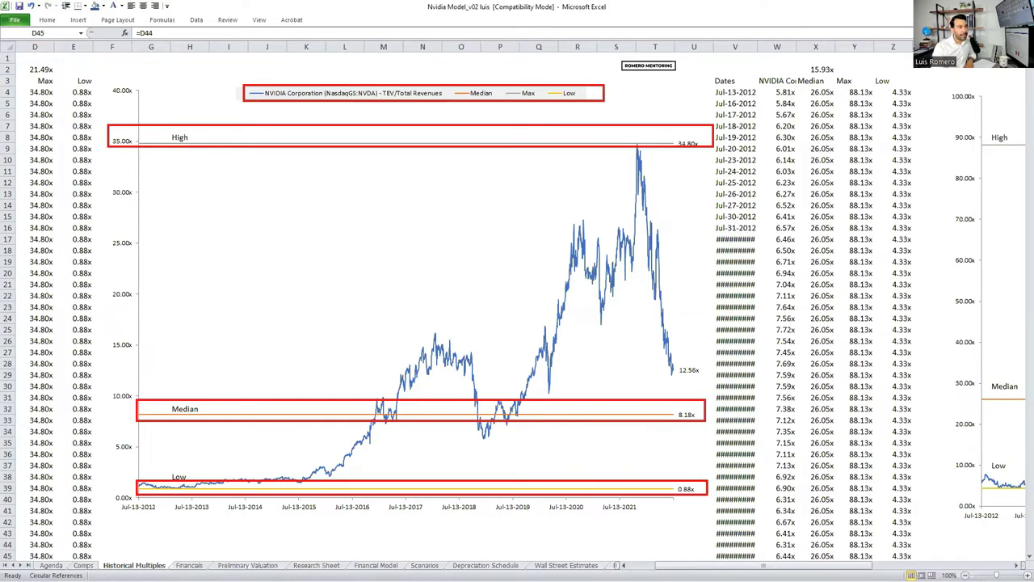
- Clear the red boxes, circle the revenue chart's peak and its high, current, median and low multiple labels, and link current to median
{"action": "key", "text": "Escape"}
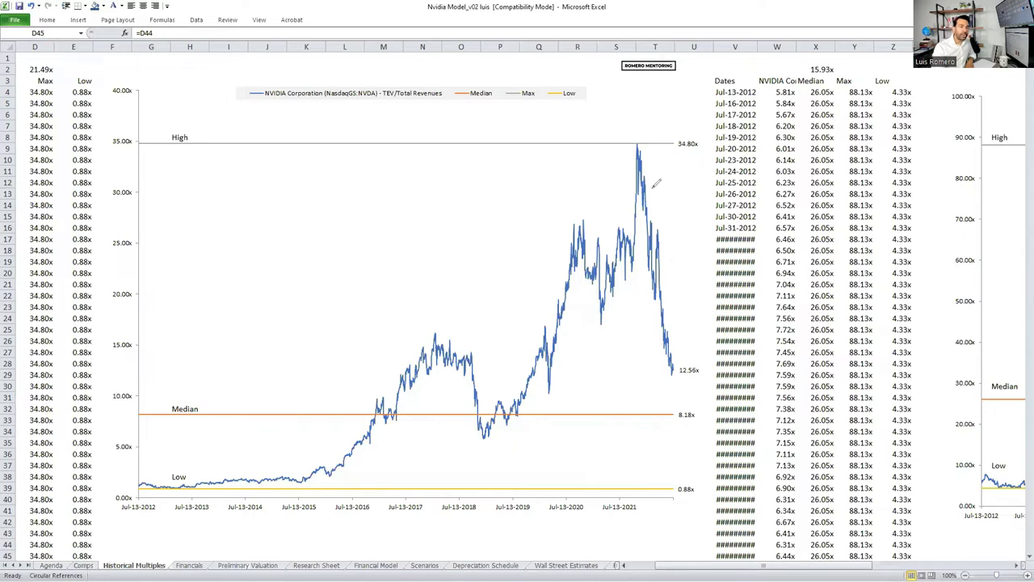
{"action": "mouse_move", "coordinate": [638, 134]}
{"action": "left_mouse_down"}
{"action": "mouse_move", "coordinate": [681, 151]}
{"action": "mouse_move", "coordinate": [706, 147]}
{"action": "mouse_move", "coordinate": [701, 130]}
{"action": "left_mouse_up"}
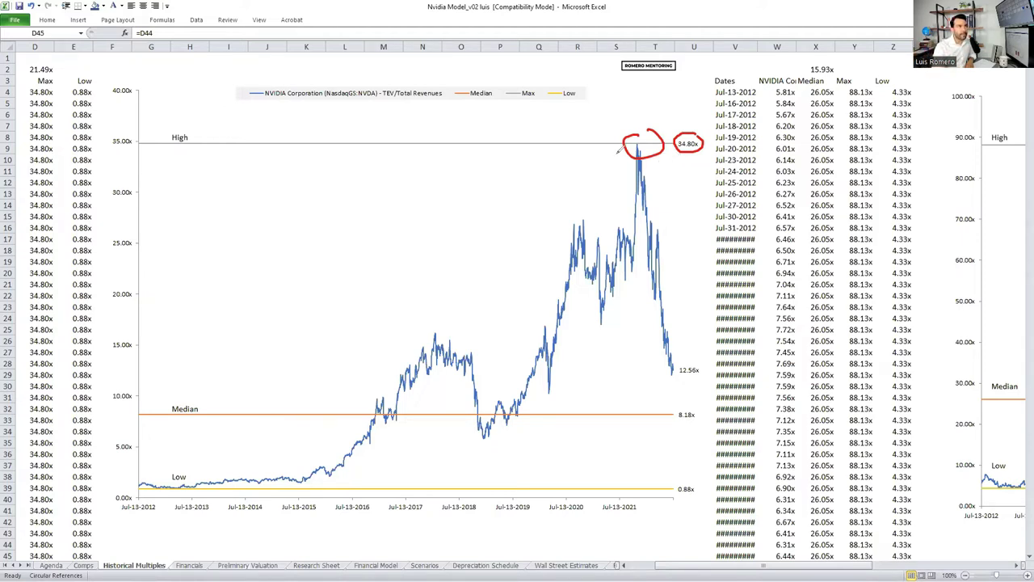
{"action": "left_click_drag", "start_coordinate": [678, 151], "coordinate": [710, 147]}
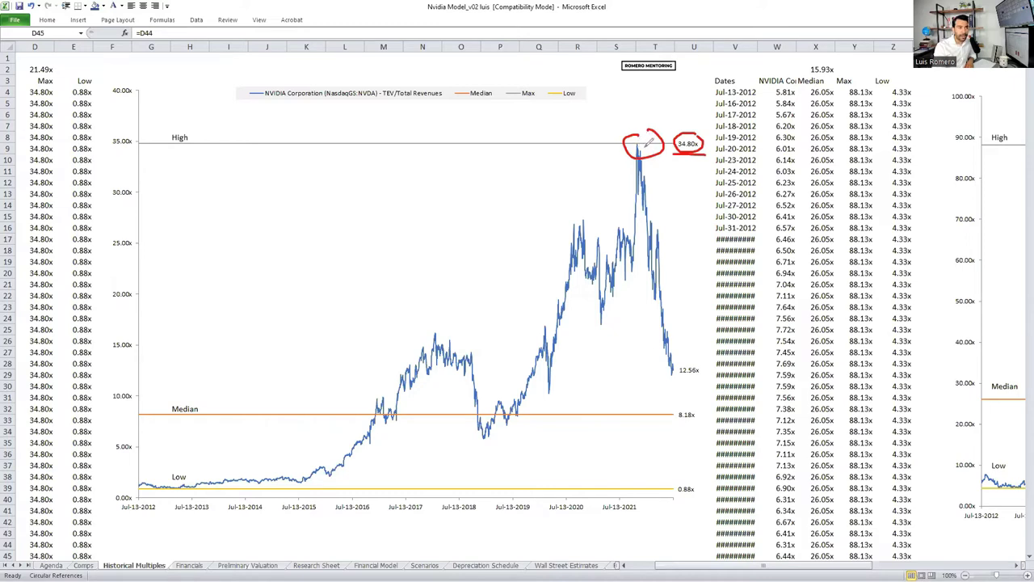
{"action": "mouse_move", "coordinate": [706, 361]}
{"action": "left_mouse_down"}
{"action": "mouse_move", "coordinate": [678, 358]}
{"action": "mouse_move", "coordinate": [708, 364]}
{"action": "mouse_move", "coordinate": [683, 370]}
{"action": "mouse_move", "coordinate": [708, 375]}
{"action": "left_mouse_up"}
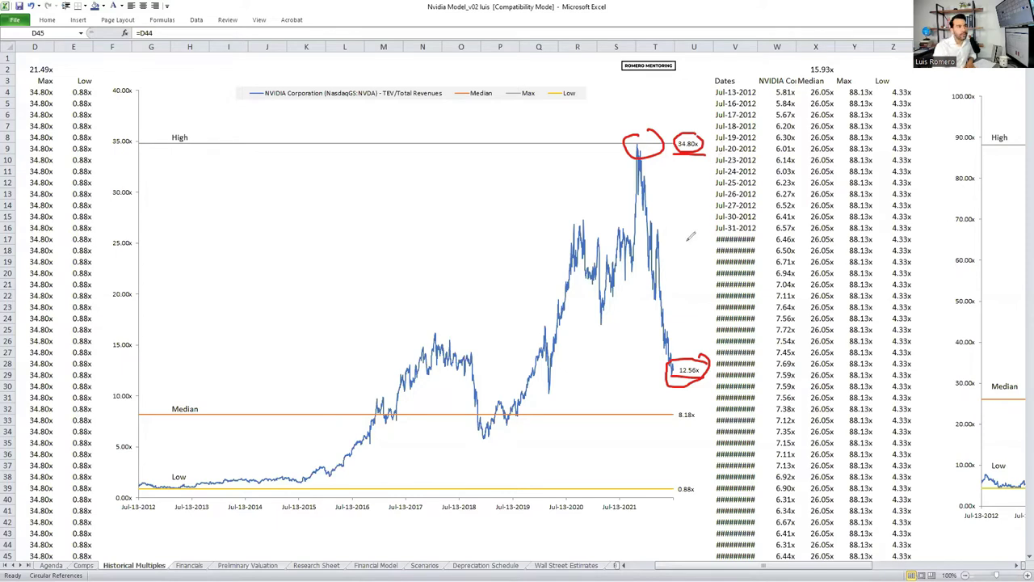
{"action": "mouse_move", "coordinate": [699, 410]}
{"action": "left_mouse_down"}
{"action": "mouse_move", "coordinate": [666, 413]}
{"action": "mouse_move", "coordinate": [721, 415]}
{"action": "mouse_move", "coordinate": [716, 406]}
{"action": "left_mouse_up"}
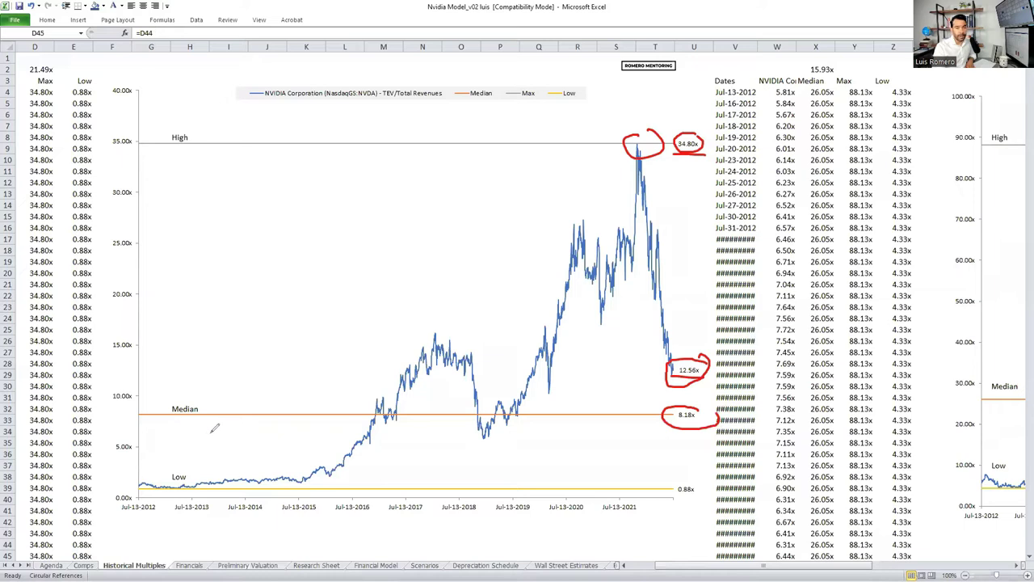
{"action": "left_click_drag", "start_coordinate": [683, 370], "coordinate": [708, 419]}
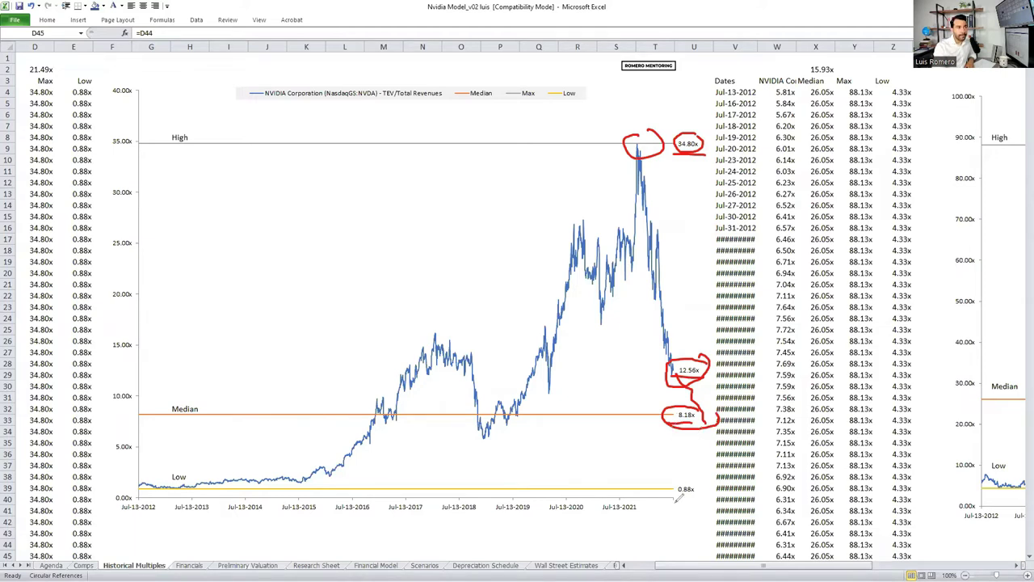
{"action": "mouse_move", "coordinate": [706, 479]}
{"action": "left_mouse_down"}
{"action": "mouse_move", "coordinate": [673, 479]}
{"action": "mouse_move", "coordinate": [705, 491]}
{"action": "mouse_move", "coordinate": [708, 480]}
{"action": "left_mouse_up"}
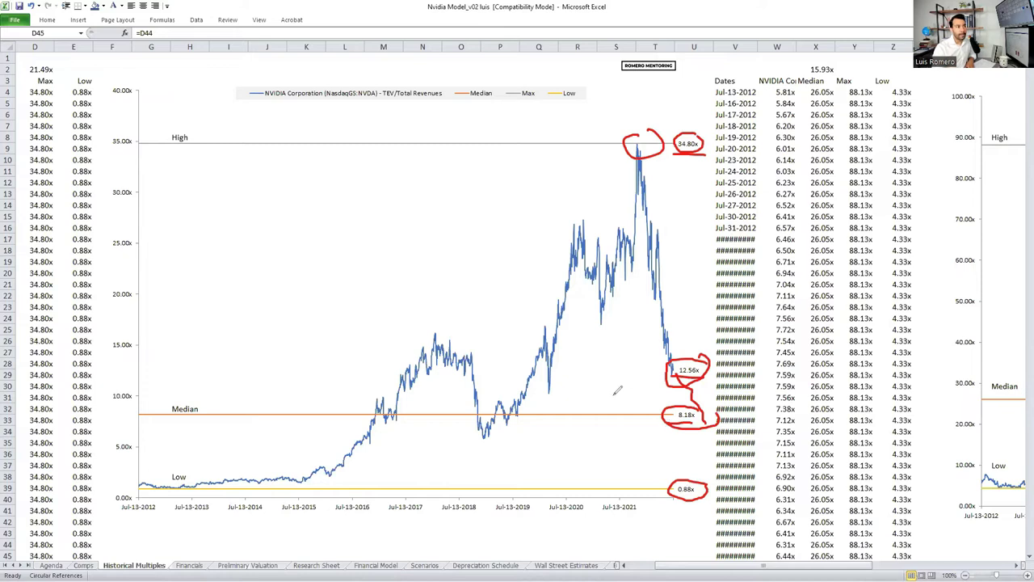
- Clear the circles, underline TEV/Total Revenues in the legend, and mark the earlier dip below the median and a downward path from the current multiple
{"action": "key", "text": "Escape"}
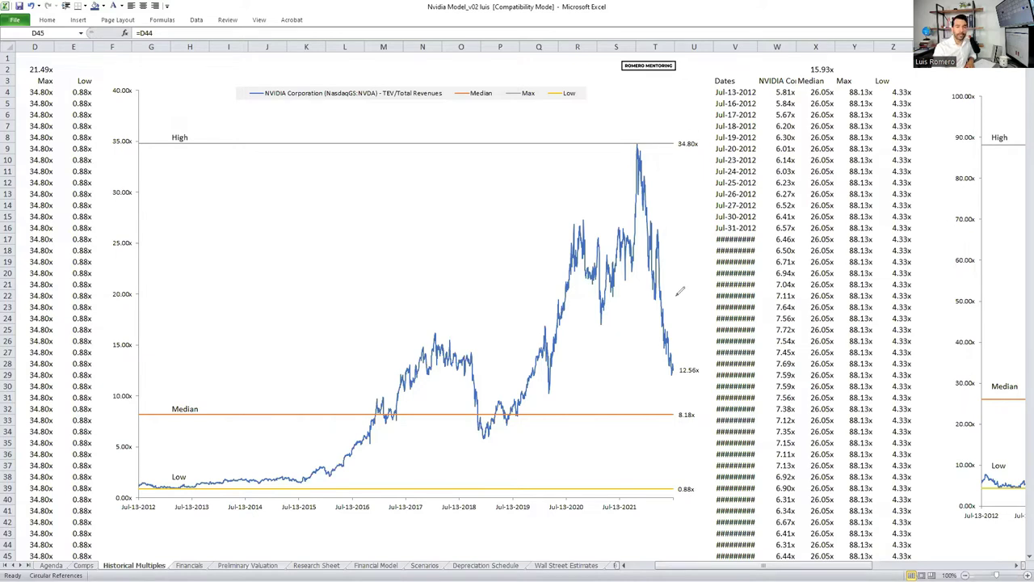
{"action": "left_click_drag", "start_coordinate": [363, 102], "coordinate": [443, 94]}
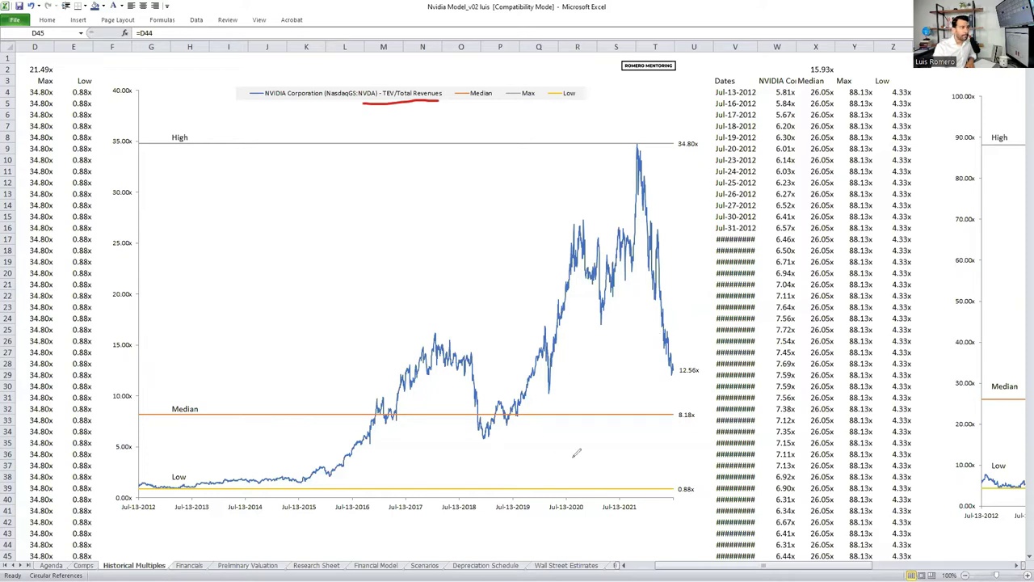
{"action": "mouse_move", "coordinate": [558, 460]}
{"action": "left_mouse_down"}
{"action": "mouse_move", "coordinate": [545, 466]}
{"action": "mouse_move", "coordinate": [490, 409]}
{"action": "mouse_move", "coordinate": [485, 420]}
{"action": "mouse_move", "coordinate": [519, 434]}
{"action": "left_mouse_up"}
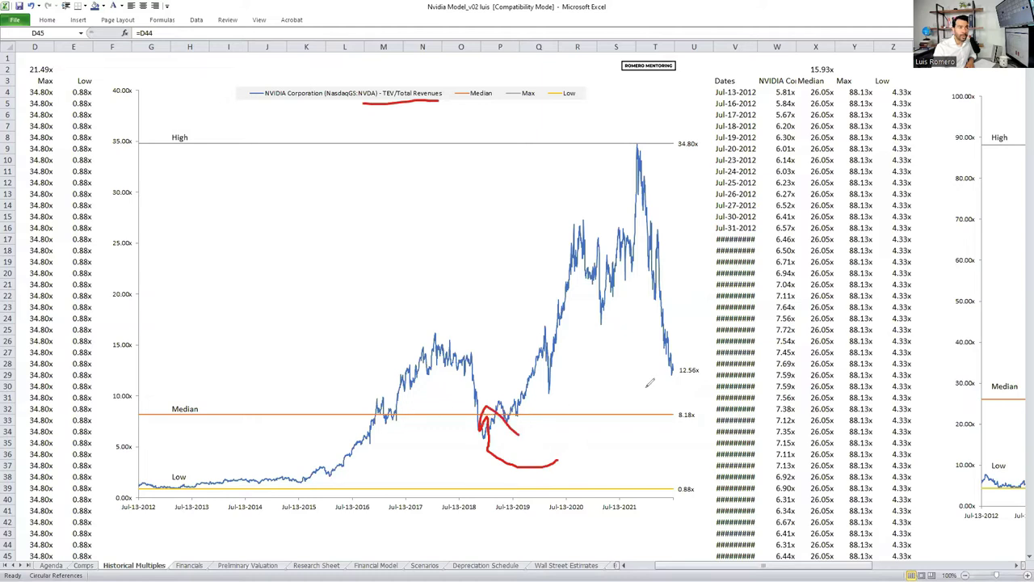
{"action": "left_click_drag", "start_coordinate": [669, 378], "coordinate": [687, 427]}
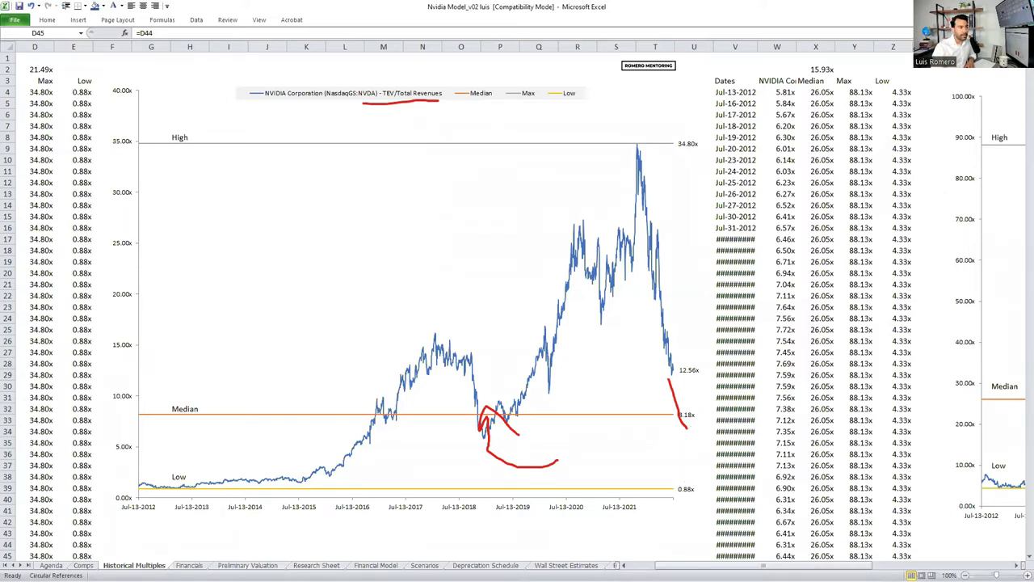
- Clear the red marks, bring up the TEV/EBITDA chart, circle its legend and underline TEV/EBITDA
{"action": "key", "text": "Escape"}
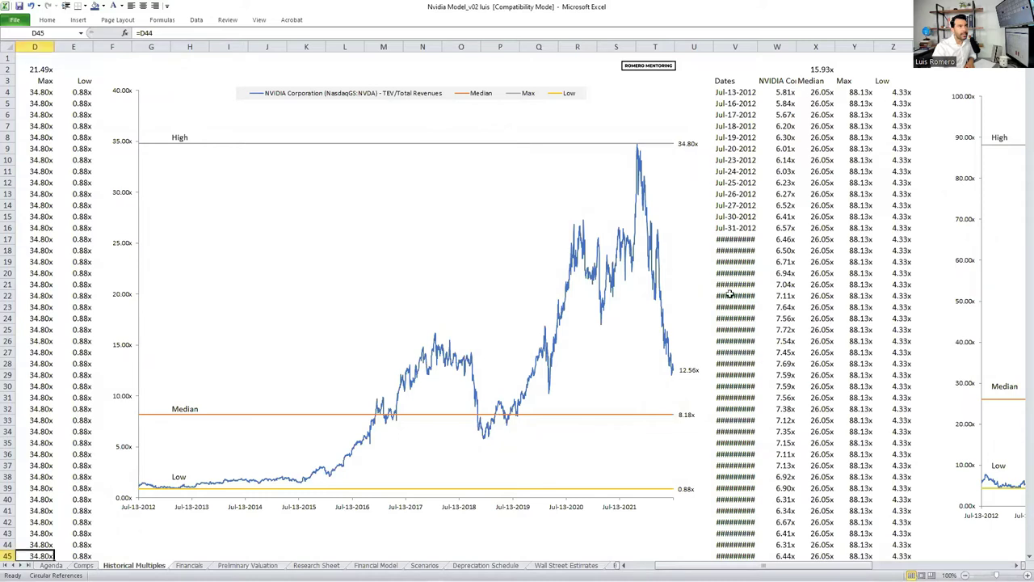
{"action": "key", "text": "Right"}
{"action": "left_click", "coordinate": [730, 295]}
{"action": "key", "text": "Right"}
{"action": "key", "text": "Right"}
{"action": "key", "text": "Right"}
{"action": "key", "text": "Right"}
{"action": "key", "text": "Right"}
{"action": "key", "text": "Right"}
{"action": "key", "text": "Right"}
{"action": "key", "text": "Right"}
{"action": "key", "text": "Right"}
{"action": "key", "text": "Right"}
{"action": "key", "text": "Right"}
{"action": "key", "text": "Right"}
{"action": "key", "text": "Right"}
{"action": "key", "text": "Right"}
{"action": "key", "text": "Right"}
{"action": "key", "text": "Right"}
{"action": "key", "text": "Right"}
{"action": "key", "text": "Right"}
{"action": "key", "text": "Right"}
{"action": "key", "text": "Right"}
{"action": "key", "text": "Right"}
{"action": "key", "text": "Right"}
{"action": "key", "text": "Right"}
{"action": "key", "text": "Right"}
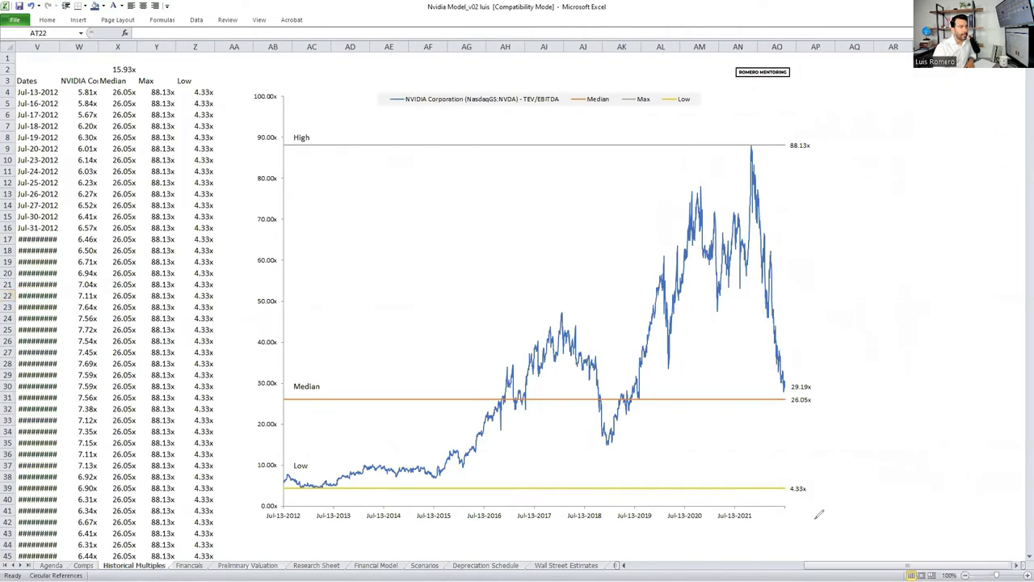
{"action": "mouse_move", "coordinate": [706, 87]}
{"action": "left_mouse_down"}
{"action": "mouse_move", "coordinate": [558, 78]}
{"action": "mouse_move", "coordinate": [355, 91]}
{"action": "mouse_move", "coordinate": [590, 123]}
{"action": "mouse_move", "coordinate": [712, 120]}
{"action": "mouse_move", "coordinate": [705, 89]}
{"action": "left_mouse_up"}
{"action": "left_click_drag", "start_coordinate": [514, 106], "coordinate": [583, 103]}
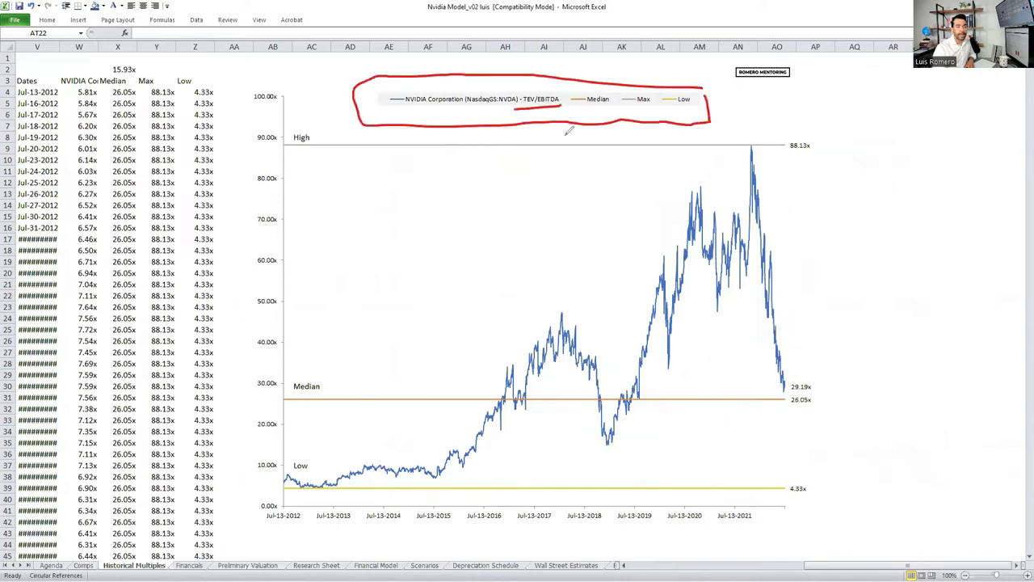
- Circle the high, median and low multiples on the TEV/EBITDA chart, underline the Median label, and draw a downward stroke from the current multiple
{"action": "mouse_move", "coordinate": [826, 134]}
{"action": "left_mouse_down"}
{"action": "mouse_move", "coordinate": [794, 161]}
{"action": "mouse_move", "coordinate": [819, 140]}
{"action": "left_mouse_up"}
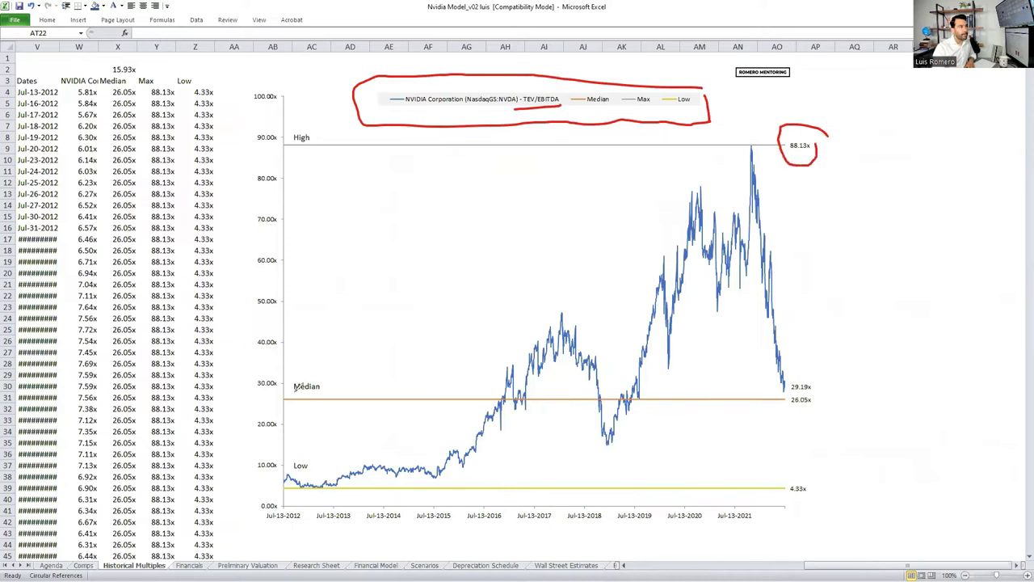
{"action": "left_click_drag", "start_coordinate": [292, 396], "coordinate": [327, 395]}
{"action": "mouse_move", "coordinate": [826, 391]}
{"action": "left_mouse_down"}
{"action": "mouse_move", "coordinate": [788, 392]}
{"action": "mouse_move", "coordinate": [800, 409]}
{"action": "mouse_move", "coordinate": [826, 396]}
{"action": "left_mouse_up"}
{"action": "left_click_drag", "start_coordinate": [283, 486], "coordinate": [305, 487]}
{"action": "mouse_move", "coordinate": [820, 477]}
{"action": "left_mouse_down"}
{"action": "mouse_move", "coordinate": [780, 478]}
{"action": "mouse_move", "coordinate": [818, 500]}
{"action": "mouse_move", "coordinate": [821, 473]}
{"action": "left_mouse_up"}
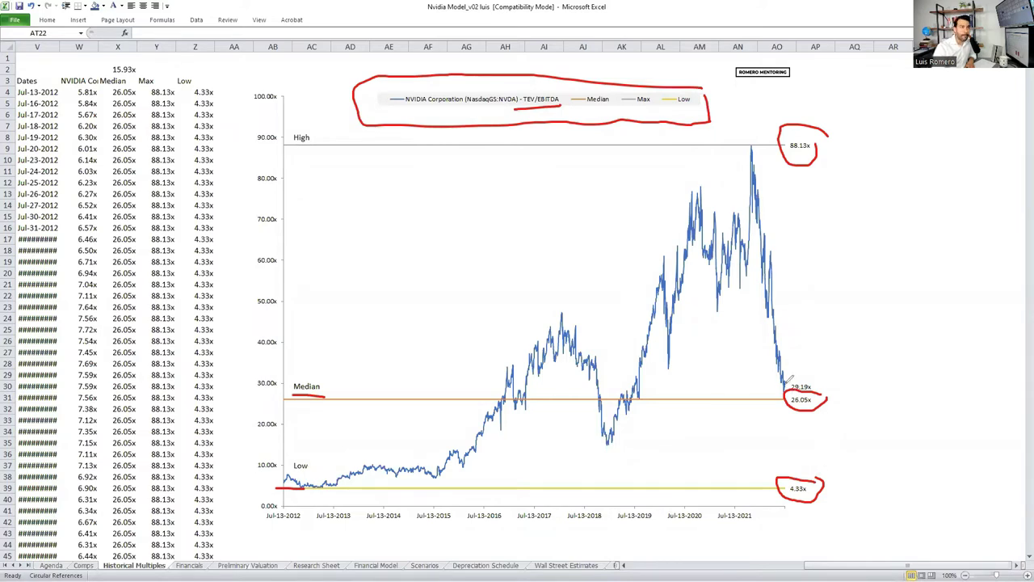
{"action": "left_click_drag", "start_coordinate": [791, 381], "coordinate": [808, 450]}
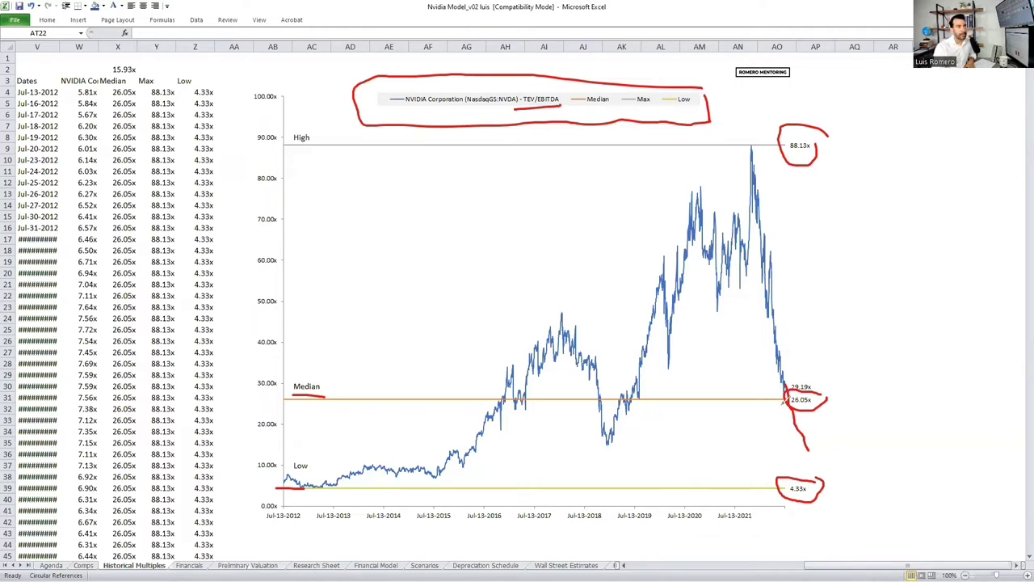
- Replace the red marks with a horizontal line across the TEV/EBITDA chart labelled 15x, and clear it once presented
{"action": "key", "text": "Escape"}
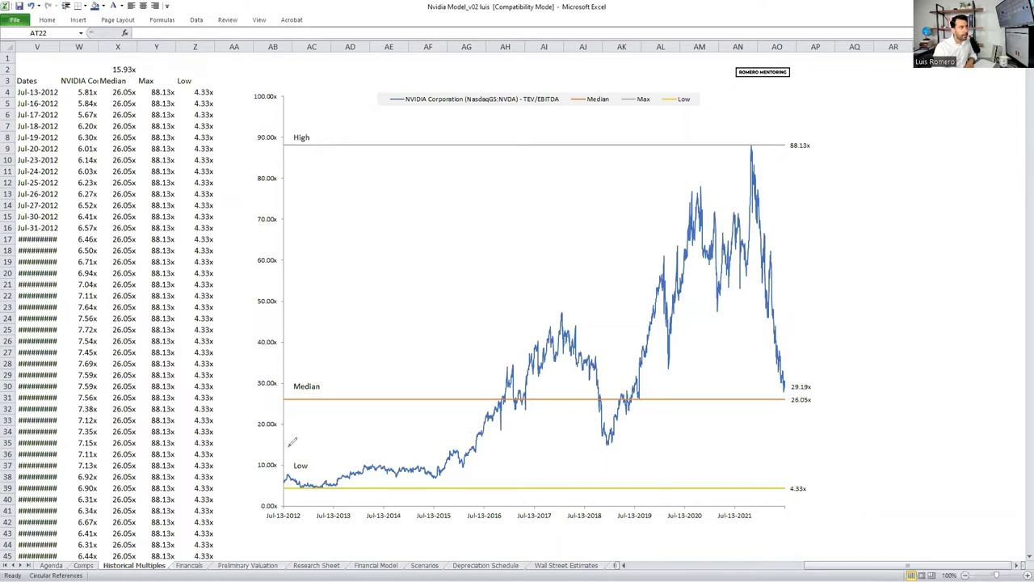
{"action": "mouse_move", "coordinate": [284, 442]}
{"action": "left_mouse_down"}
{"action": "mouse_move", "coordinate": [877, 455]}
{"action": "mouse_move", "coordinate": [862, 460]}
{"action": "left_mouse_up"}
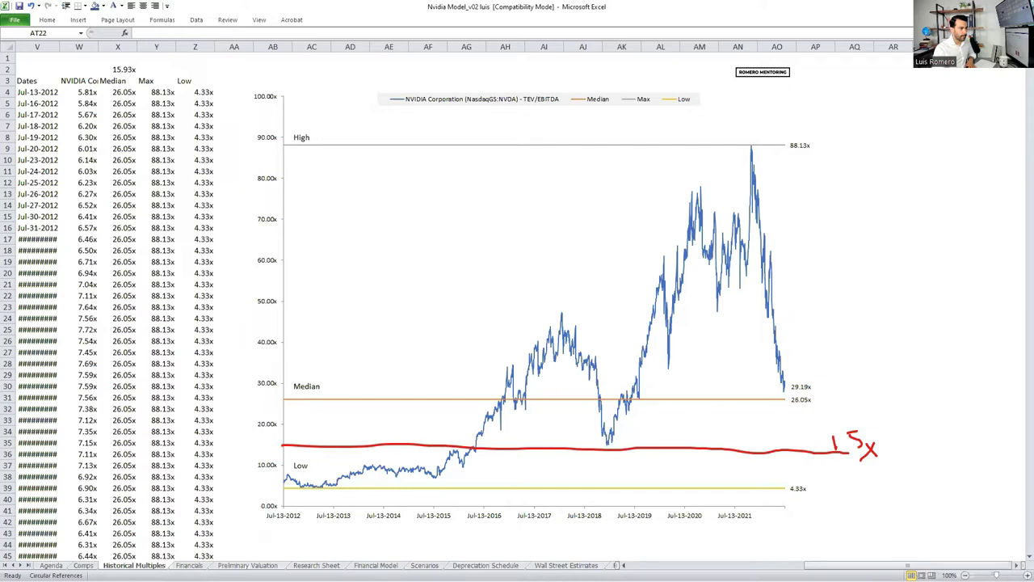
{"action": "key", "text": "Escape"}
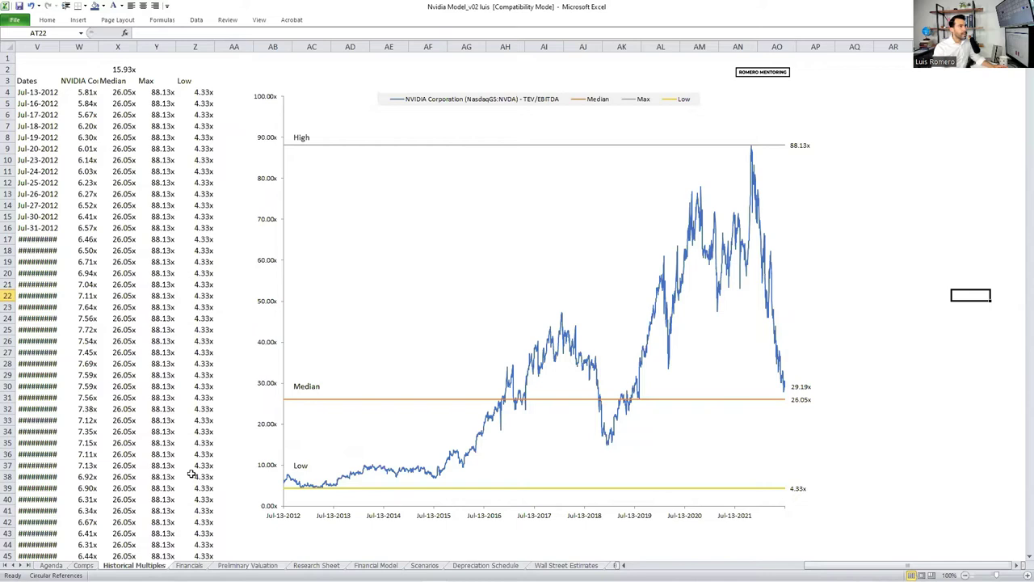
- Examine the TEV/Total Revenues chart again and return to the TEV/EBITDA chart for comparison
{"action": "left_click", "coordinate": [213, 476]}
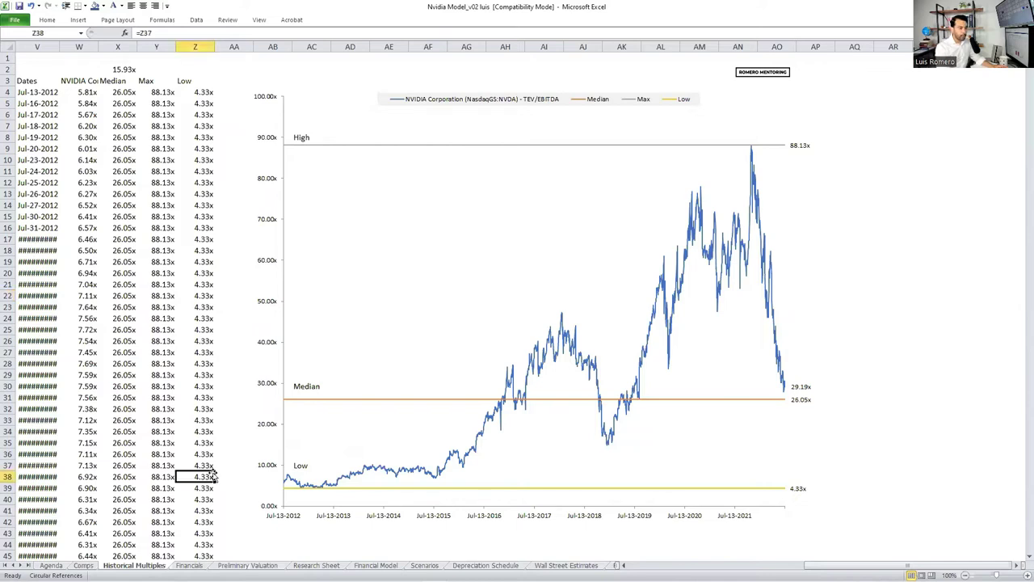
{"action": "key", "text": "Left"}
{"action": "key", "text": "Left"}
{"action": "key", "text": "Left"}
{"action": "key", "text": "Left"}
{"action": "key", "text": "Left"}
{"action": "key", "text": "Left"}
{"action": "key", "text": "Left"}
{"action": "key", "text": "Left"}
{"action": "key", "text": "Left"}
{"action": "key", "text": "Left"}
{"action": "key", "text": "Left"}
{"action": "key", "text": "Left"}
{"action": "key", "text": "Left"}
{"action": "key", "text": "Left"}
{"action": "key", "text": "Left"}
{"action": "key", "text": "Left"}
{"action": "key", "text": "Left"}
{"action": "key", "text": "Left"}
{"action": "key", "text": "Left"}
{"action": "key", "text": "Left"}
{"action": "key", "text": "Right"}
{"action": "key", "text": "Right"}
{"action": "key", "text": "Right"}
{"action": "key", "text": "Right"}
{"action": "key", "text": "Right"}
{"action": "key", "text": "Right"}
{"action": "key", "text": "Right"}
{"action": "key", "text": "Right"}
{"action": "key", "text": "Right"}
{"action": "key", "text": "Right"}
{"action": "key", "text": "Right"}
{"action": "key", "text": "Right"}
{"action": "key", "text": "Right"}
{"action": "key", "text": "Right"}
{"action": "key", "text": "Right"}
{"action": "key", "text": "Right"}
{"action": "key", "text": "Right"}
{"action": "key", "text": "Right"}
{"action": "key", "text": "Right"}
{"action": "key", "text": "Right"}
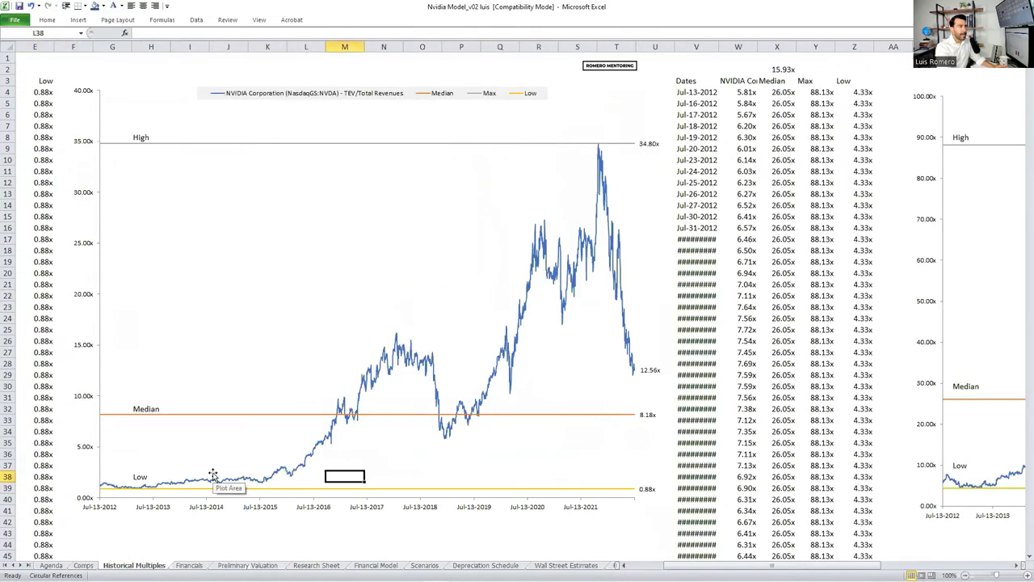
{"action": "key", "text": "Right"}
{"action": "key", "text": "Right"}
{"action": "key", "text": "Right"}
{"action": "key", "text": "Right"}
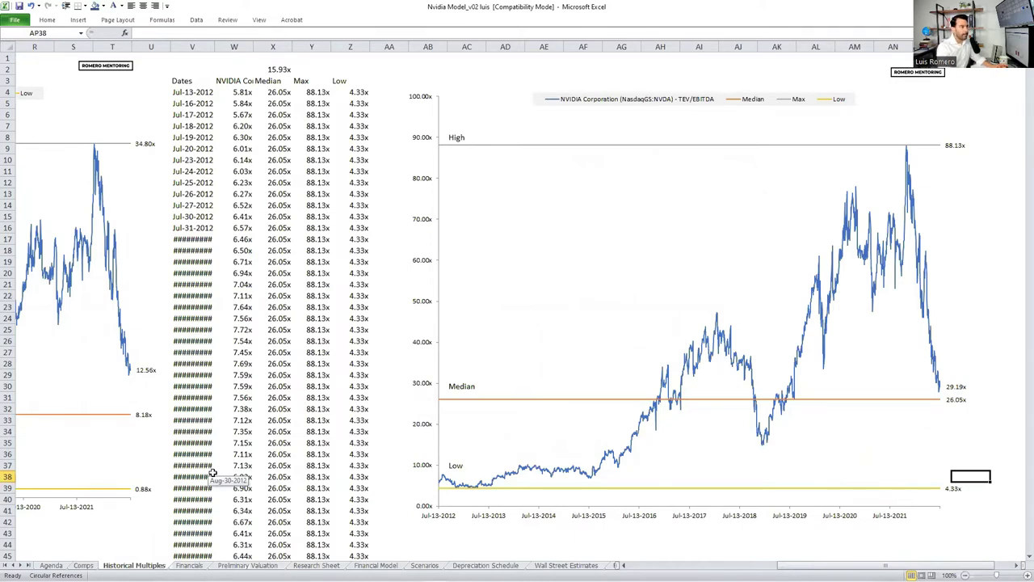
- Return to the Comps sheet and highlight NVIDIA's multiples with premiums in C28:E29 and the LTM Margin columns from row 11 to row 29
{"action": "key", "text": "ctrl+Page_Up"}
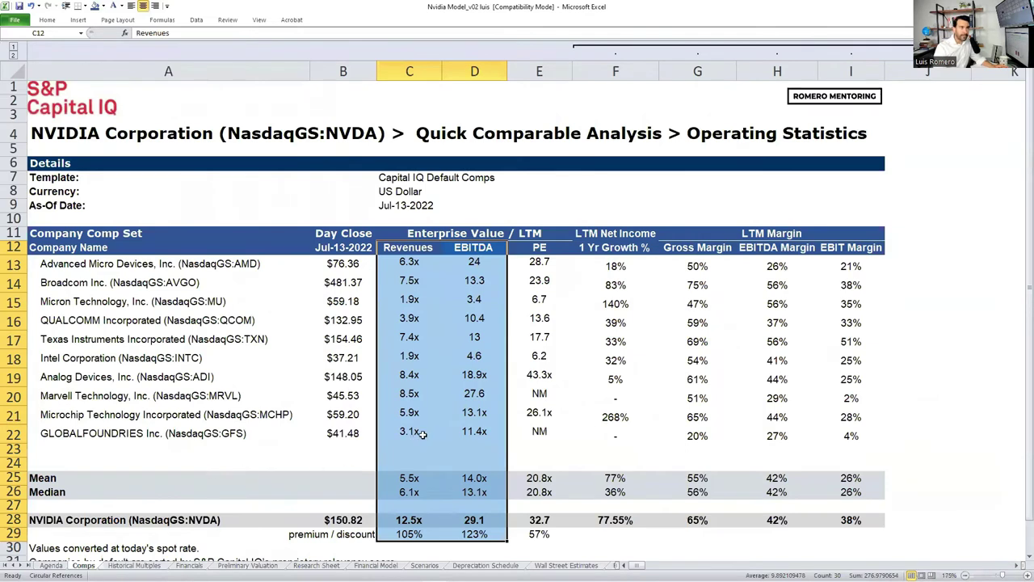
{"action": "left_click", "coordinate": [607, 422]}
{"action": "left_click_drag", "start_coordinate": [393, 520], "coordinate": [524, 538]}
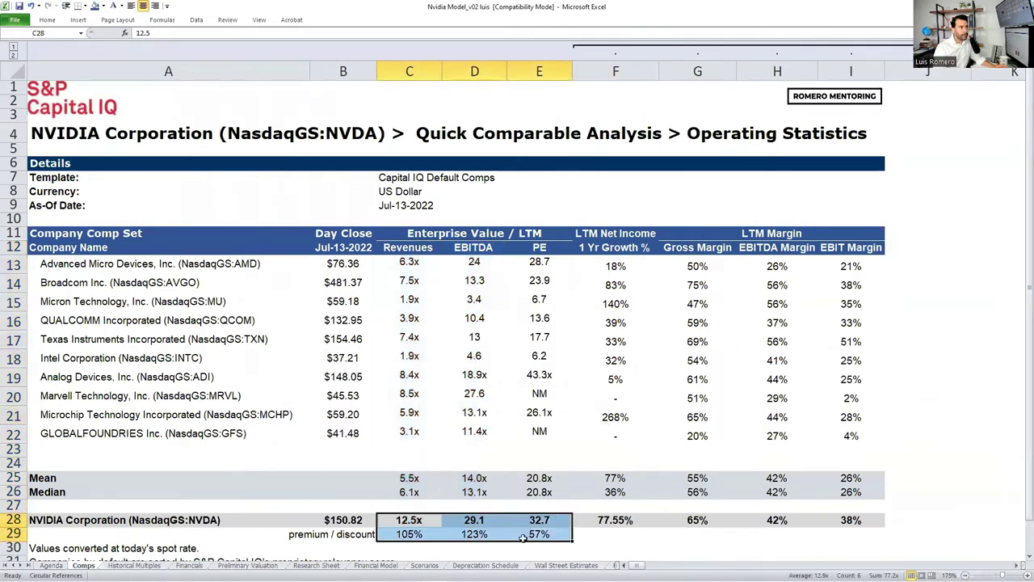
{"action": "left_click_drag", "start_coordinate": [679, 236], "coordinate": [867, 541]}
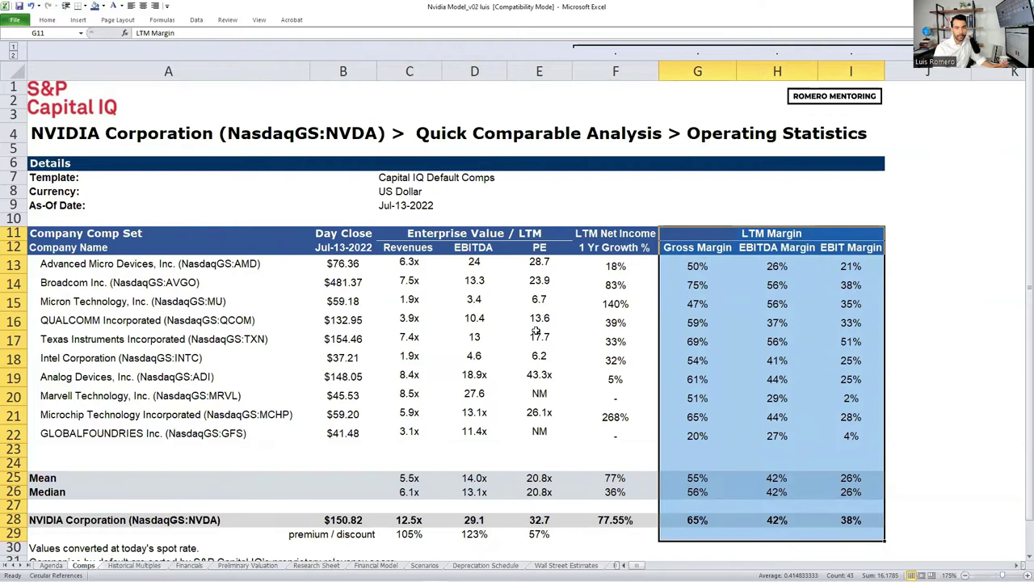
- Open the Financials sheet and draw red check marks beside Total Revenue, Gross Profit, EBITDA, EBIT, Net Income and Diluted EPS
{"action": "left_click", "coordinate": [189, 565]}
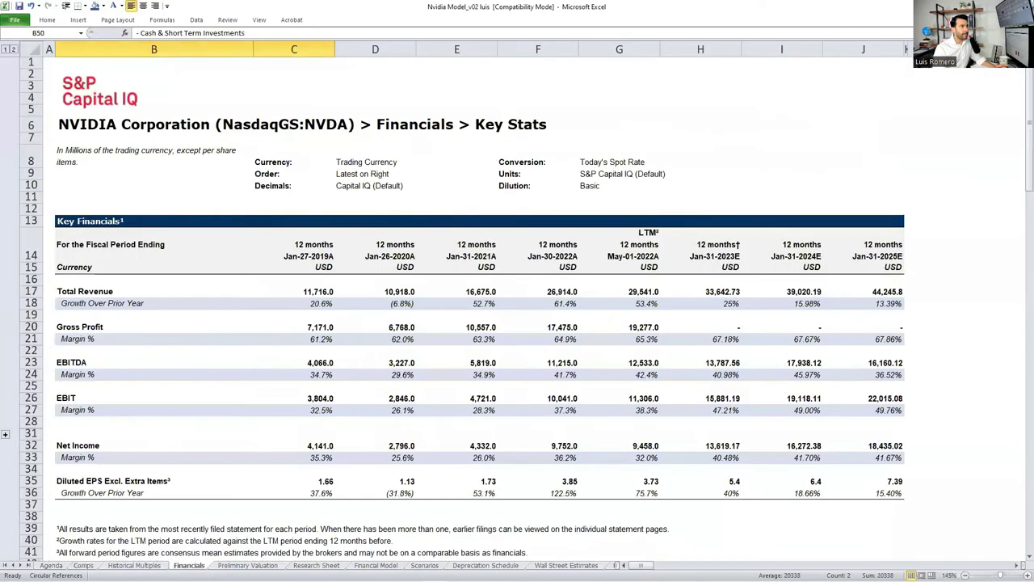
{"action": "left_click", "coordinate": [327, 327]}
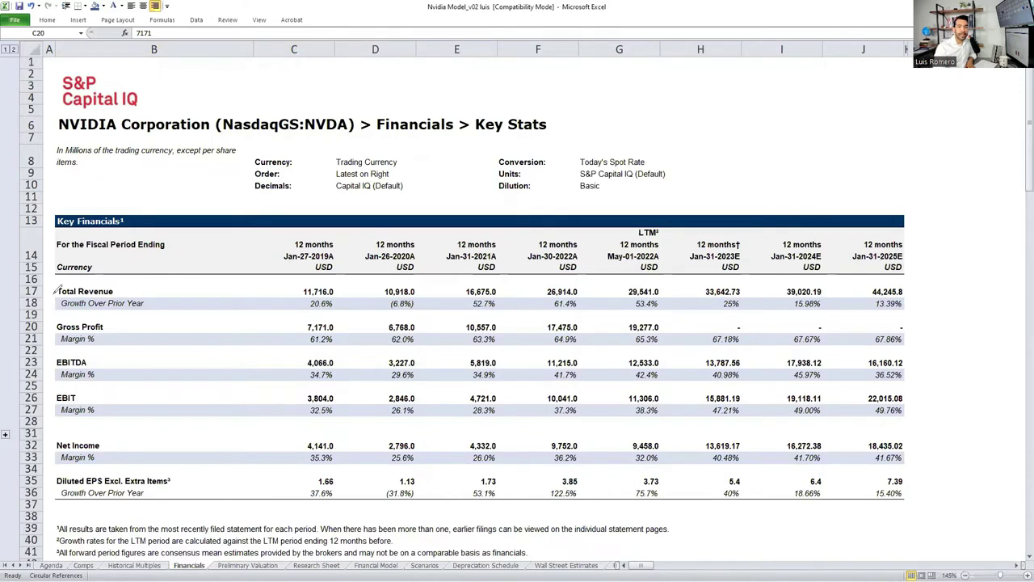
{"action": "mouse_move", "coordinate": [45, 284]}
{"action": "left_mouse_down"}
{"action": "mouse_move", "coordinate": [50, 297]}
{"action": "mouse_move", "coordinate": [77, 253]}
{"action": "left_mouse_up"}
{"action": "left_click_drag", "start_coordinate": [36, 324], "coordinate": [76, 278]}
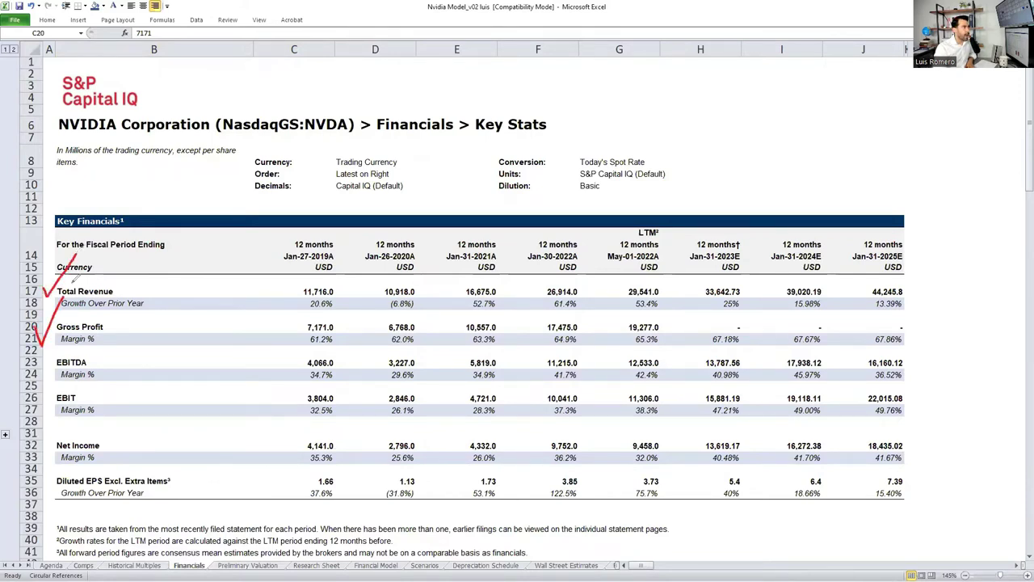
{"action": "left_click_drag", "start_coordinate": [51, 354], "coordinate": [80, 326]}
{"action": "mouse_move", "coordinate": [43, 392]}
{"action": "left_mouse_down"}
{"action": "mouse_move", "coordinate": [47, 402]}
{"action": "mouse_move", "coordinate": [66, 380]}
{"action": "left_mouse_up"}
{"action": "mouse_move", "coordinate": [46, 438]}
{"action": "left_mouse_down"}
{"action": "mouse_move", "coordinate": [50, 450]}
{"action": "mouse_move", "coordinate": [65, 418]}
{"action": "left_mouse_up"}
{"action": "left_click_drag", "start_coordinate": [39, 489], "coordinate": [68, 470]}
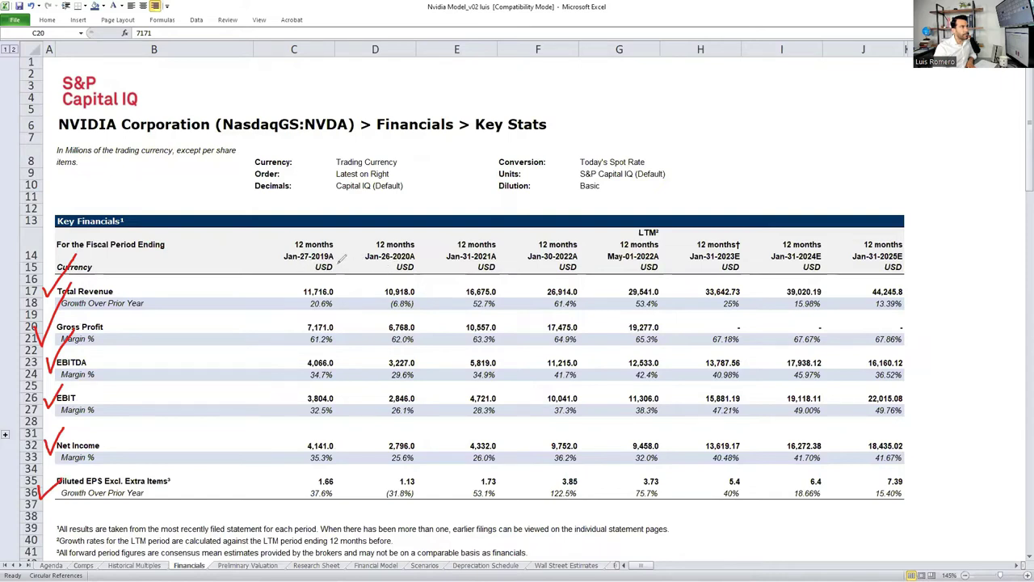
- Check-mark the Jan-26-2020A header and the Jan-2021, Jan-2022 and LTM revenue growth figures, and circle the Jan-31-2023E header
{"action": "left_click_drag", "start_coordinate": [420, 253], "coordinate": [430, 246]}
{"action": "mouse_move", "coordinate": [499, 297]}
{"action": "left_mouse_down"}
{"action": "mouse_move", "coordinate": [503, 307]}
{"action": "mouse_move", "coordinate": [521, 271]}
{"action": "left_mouse_up"}
{"action": "left_click_drag", "start_coordinate": [469, 316], "coordinate": [496, 312]}
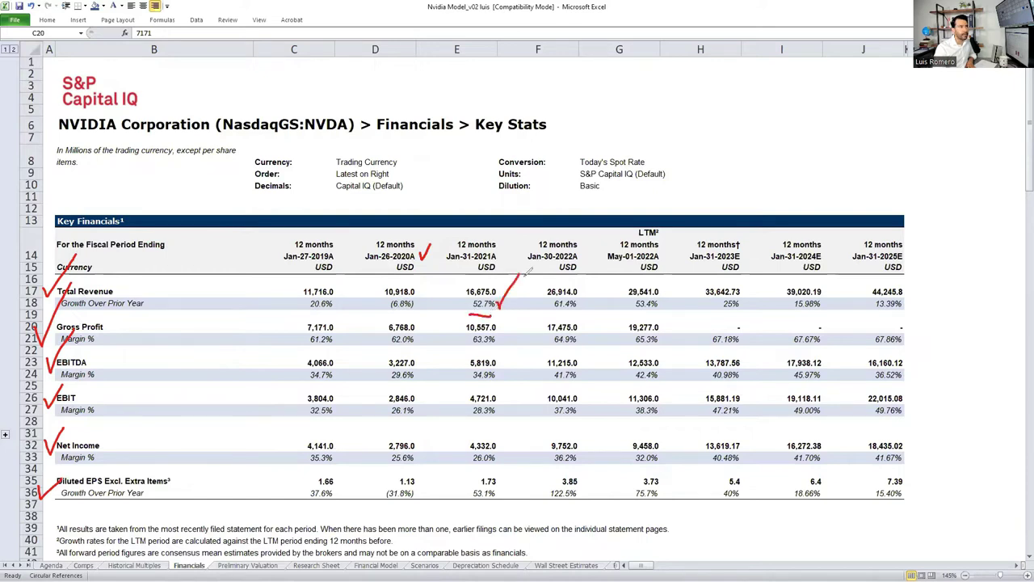
{"action": "mouse_move", "coordinate": [577, 297]}
{"action": "left_mouse_down"}
{"action": "mouse_move", "coordinate": [585, 302]}
{"action": "mouse_move", "coordinate": [597, 280]}
{"action": "left_mouse_up"}
{"action": "mouse_move", "coordinate": [659, 296]}
{"action": "left_mouse_down"}
{"action": "mouse_move", "coordinate": [666, 306]}
{"action": "mouse_move", "coordinate": [678, 280]}
{"action": "mouse_move", "coordinate": [635, 308]}
{"action": "left_mouse_up"}
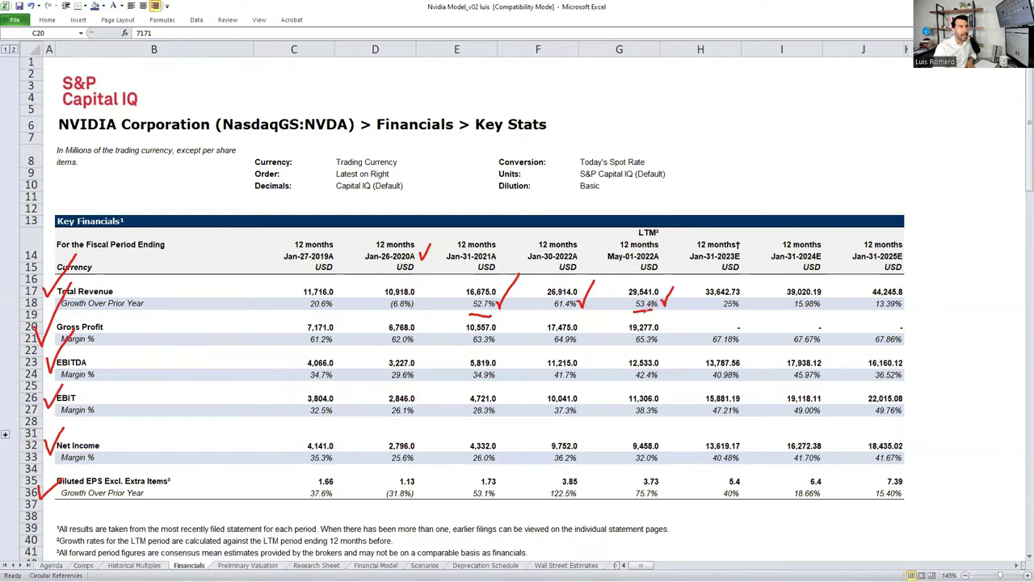
{"action": "mouse_move", "coordinate": [751, 240]}
{"action": "left_mouse_down"}
{"action": "mouse_move", "coordinate": [708, 227]}
{"action": "mouse_move", "coordinate": [694, 272]}
{"action": "mouse_move", "coordinate": [756, 270]}
{"action": "mouse_move", "coordinate": [762, 239]}
{"action": "mouse_move", "coordinate": [742, 235]}
{"action": "left_mouse_up"}
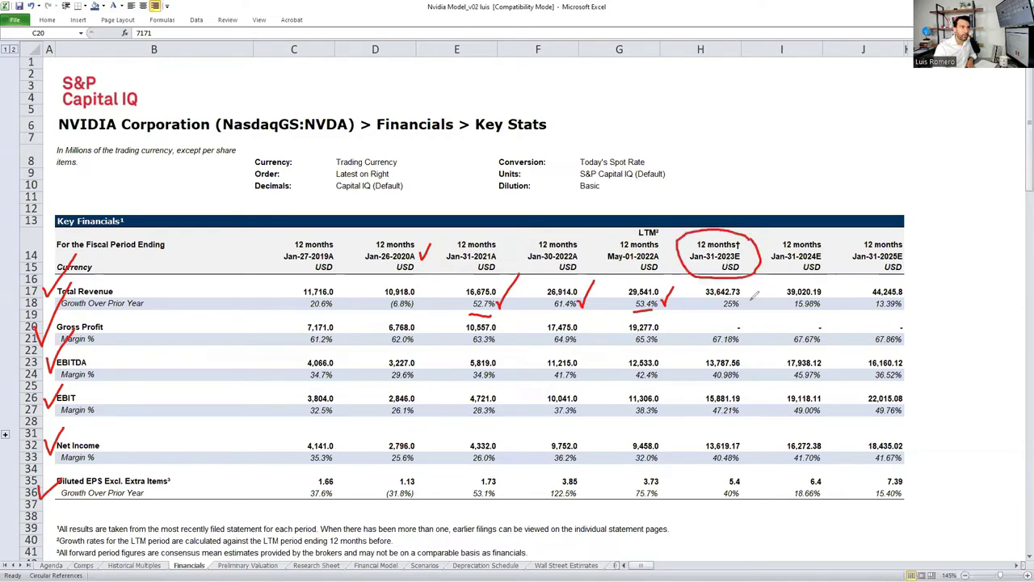
- Check-mark the projected revenue growth figures for Jan-2023E, Jan-2024E and Jan-2025E and draw a vertical line between the LTM and Jan-31-2023E columns
{"action": "left_click_drag", "start_coordinate": [744, 293], "coordinate": [769, 275]}
{"action": "left_click_drag", "start_coordinate": [834, 299], "coordinate": [853, 267]}
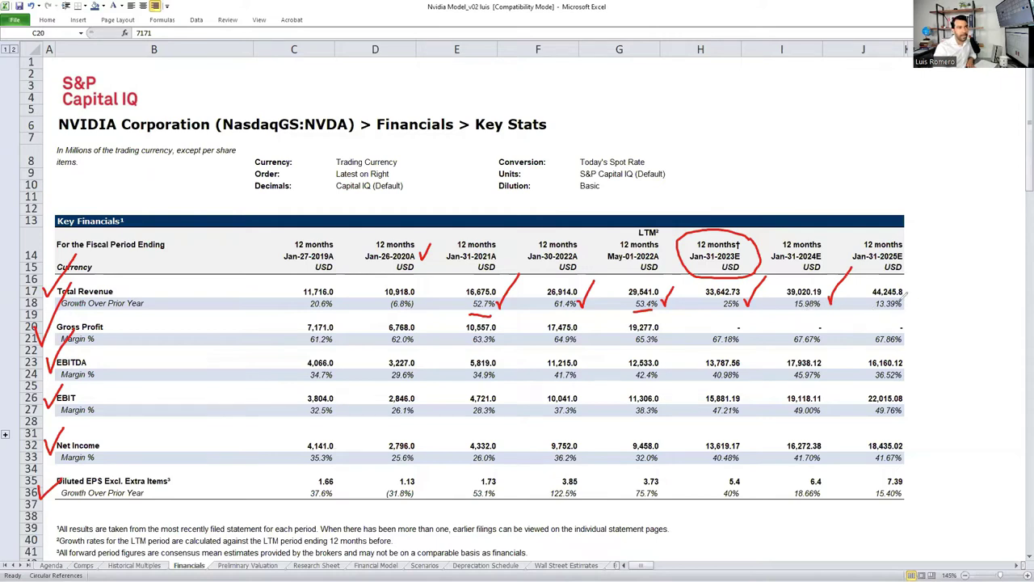
{"action": "left_click_drag", "start_coordinate": [906, 302], "coordinate": [924, 289]}
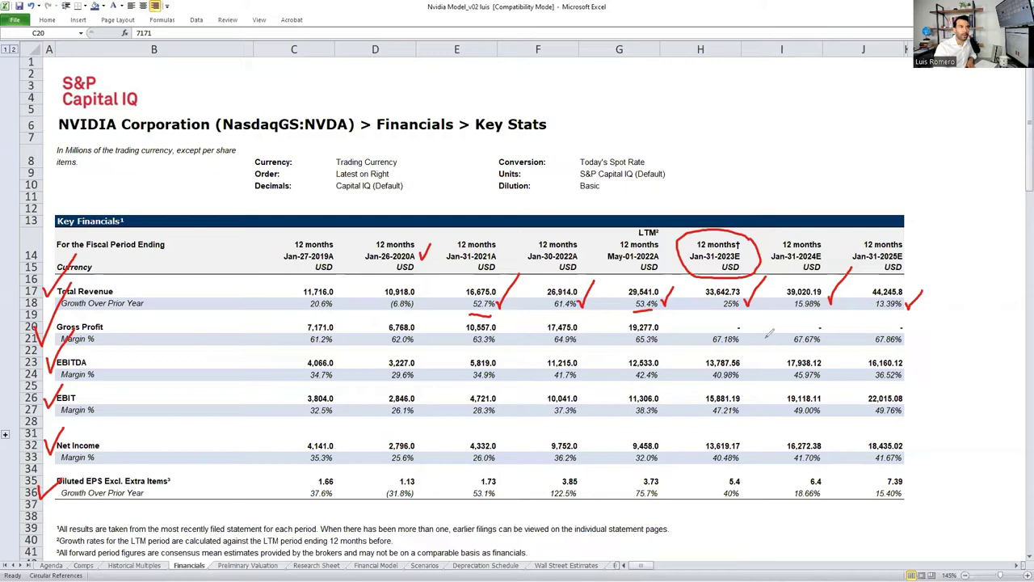
{"action": "left_click_drag", "start_coordinate": [677, 204], "coordinate": [670, 526]}
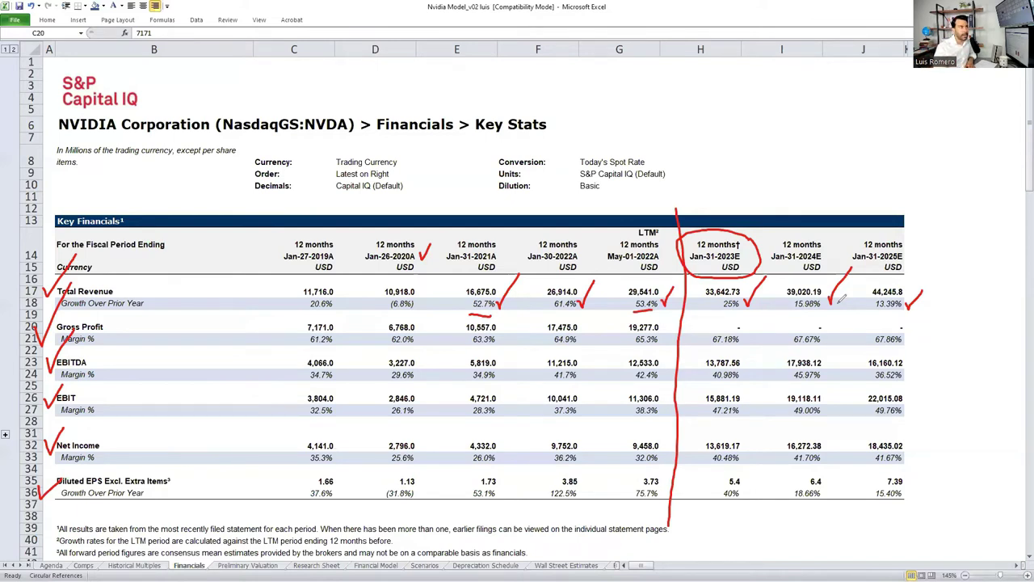
- Draw check marks beside the Gross Profit margins in row 21, first for the three projected years, then for the historical and LTM periods
{"action": "left_click_drag", "start_coordinate": [749, 331], "coordinate": [772, 316]}
{"action": "mouse_move", "coordinate": [831, 330]}
{"action": "left_mouse_down"}
{"action": "mouse_move", "coordinate": [844, 341]}
{"action": "mouse_move", "coordinate": [863, 322]}
{"action": "mouse_move", "coordinate": [923, 345]}
{"action": "mouse_move", "coordinate": [944, 312]}
{"action": "left_mouse_up"}
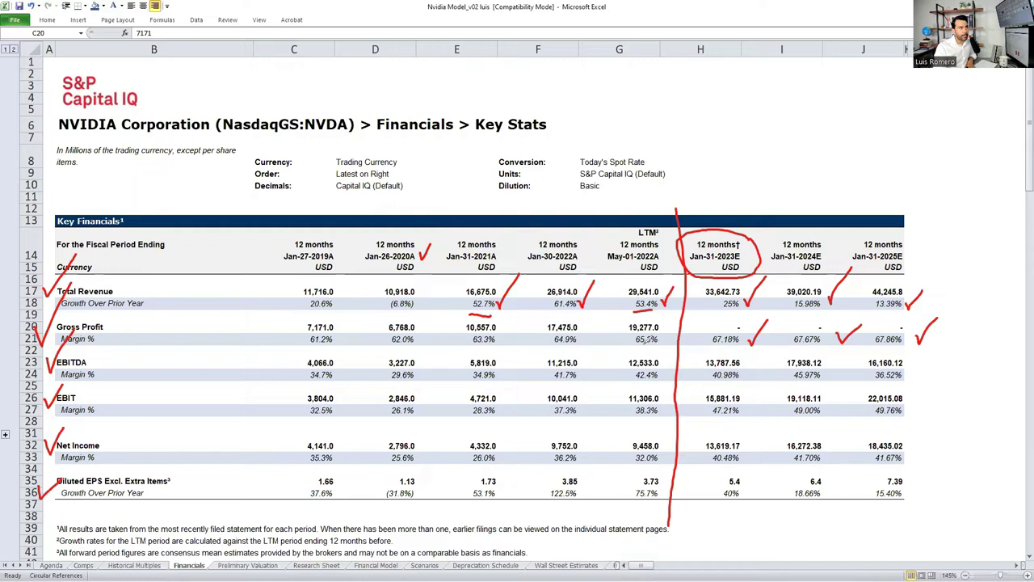
{"action": "left_click_drag", "start_coordinate": [343, 332], "coordinate": [377, 312]}
{"action": "mouse_move", "coordinate": [430, 330]}
{"action": "left_mouse_down"}
{"action": "mouse_move", "coordinate": [441, 343]}
{"action": "mouse_move", "coordinate": [469, 300]}
{"action": "left_mouse_up"}
{"action": "left_click_drag", "start_coordinate": [510, 333], "coordinate": [550, 302]}
{"action": "mouse_move", "coordinate": [584, 332]}
{"action": "left_mouse_down"}
{"action": "mouse_move", "coordinate": [609, 316]}
{"action": "mouse_move", "coordinate": [669, 336]}
{"action": "mouse_move", "coordinate": [693, 305]}
{"action": "left_mouse_up"}
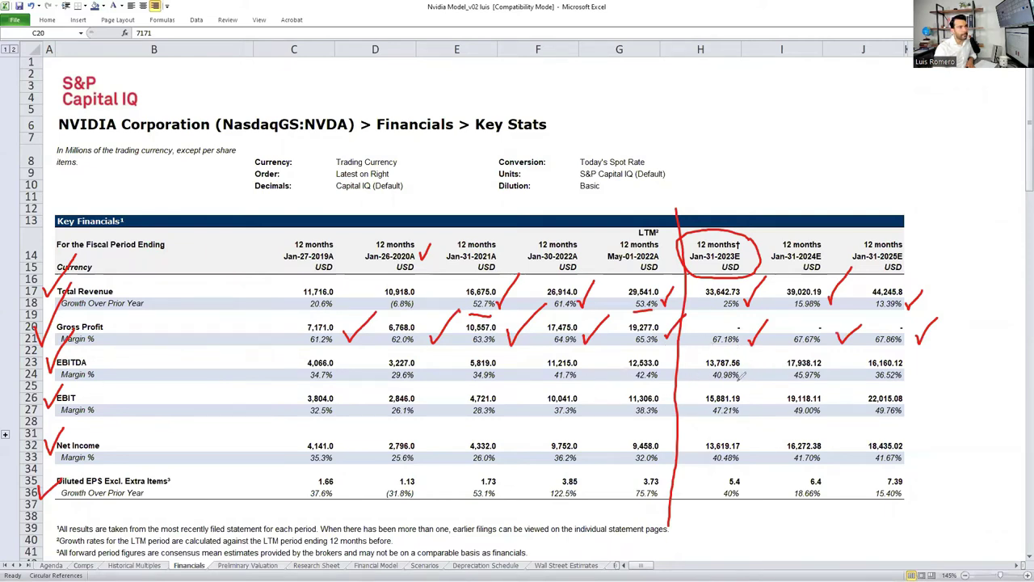
- Circle and check-mark the EBITDA figures and margins for the LTM period and the Jan-2023E, Jan-2024E and Jan-2025E projections
{"action": "mouse_move", "coordinate": [742, 349]}
{"action": "left_mouse_down"}
{"action": "mouse_move", "coordinate": [692, 353]}
{"action": "mouse_move", "coordinate": [710, 387]}
{"action": "mouse_move", "coordinate": [767, 361]}
{"action": "mouse_move", "coordinate": [758, 345]}
{"action": "left_mouse_up"}
{"action": "mouse_move", "coordinate": [663, 353]}
{"action": "left_mouse_down"}
{"action": "mouse_move", "coordinate": [612, 349]}
{"action": "mouse_move", "coordinate": [657, 390]}
{"action": "mouse_move", "coordinate": [676, 353]}
{"action": "mouse_move", "coordinate": [647, 353]}
{"action": "left_mouse_up"}
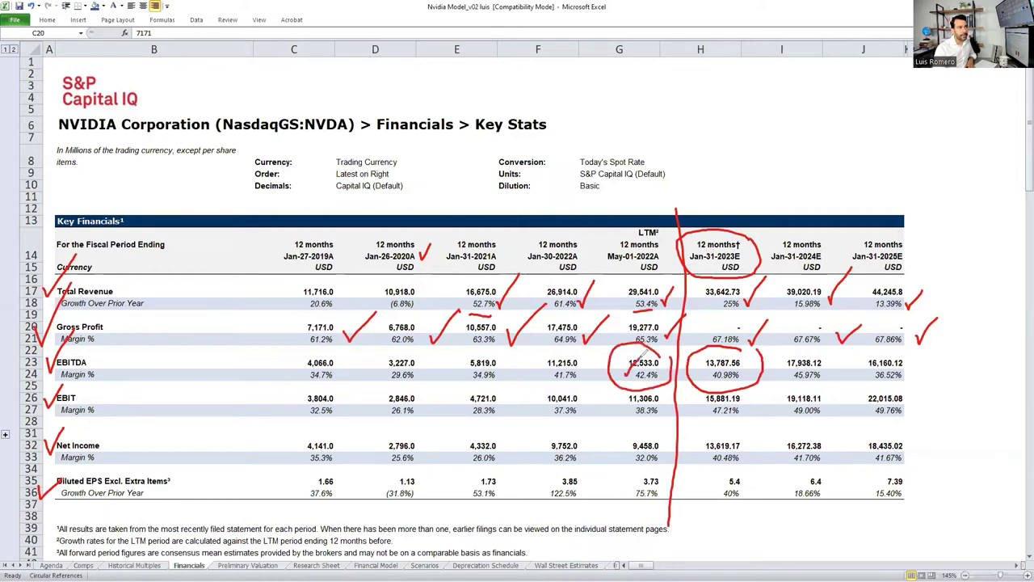
{"action": "mouse_move", "coordinate": [829, 349]}
{"action": "left_mouse_down"}
{"action": "mouse_move", "coordinate": [781, 373]}
{"action": "mouse_move", "coordinate": [829, 381]}
{"action": "mouse_move", "coordinate": [831, 357]}
{"action": "left_mouse_up"}
{"action": "mouse_move", "coordinate": [912, 352]}
{"action": "left_mouse_down"}
{"action": "mouse_move", "coordinate": [872, 385]}
{"action": "mouse_move", "coordinate": [922, 370]}
{"action": "mouse_move", "coordinate": [914, 357]}
{"action": "left_mouse_up"}
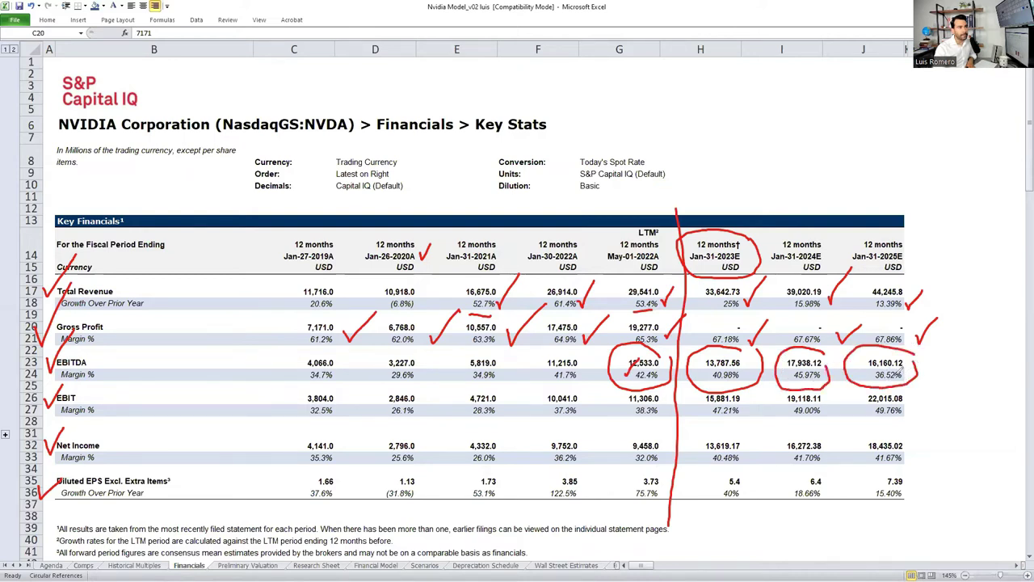
{"action": "mouse_move", "coordinate": [746, 368]}
{"action": "left_mouse_down"}
{"action": "mouse_move", "coordinate": [768, 356]}
{"action": "mouse_move", "coordinate": [855, 353]}
{"action": "mouse_move", "coordinate": [914, 378]}
{"action": "mouse_move", "coordinate": [929, 353]}
{"action": "left_mouse_up"}
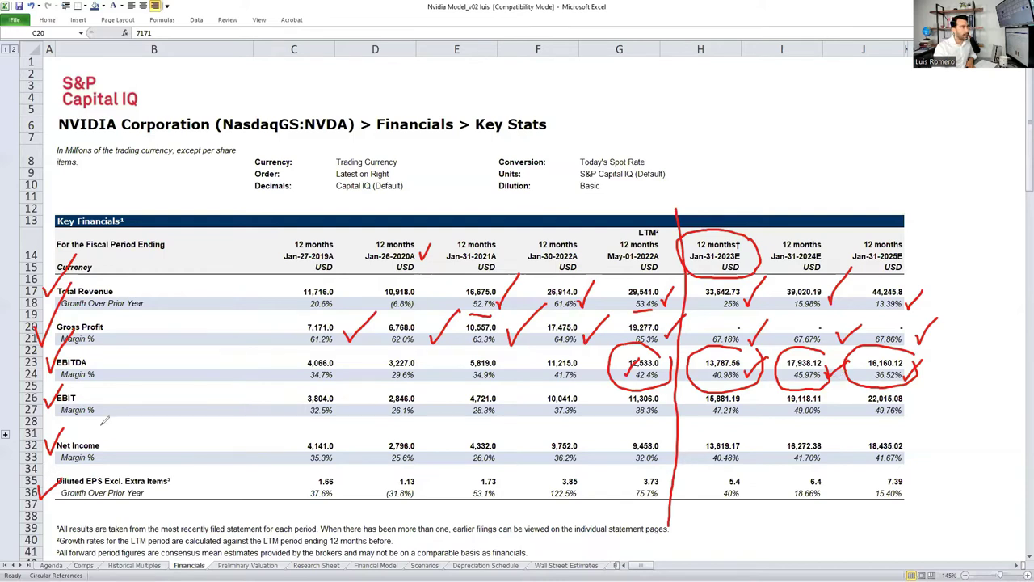
- Draw check marks beside the projected EBIT margins for Jan-2023E, Jan-2024E and Jan-2025E
{"action": "left_click_drag", "start_coordinate": [755, 407], "coordinate": [772, 393]}
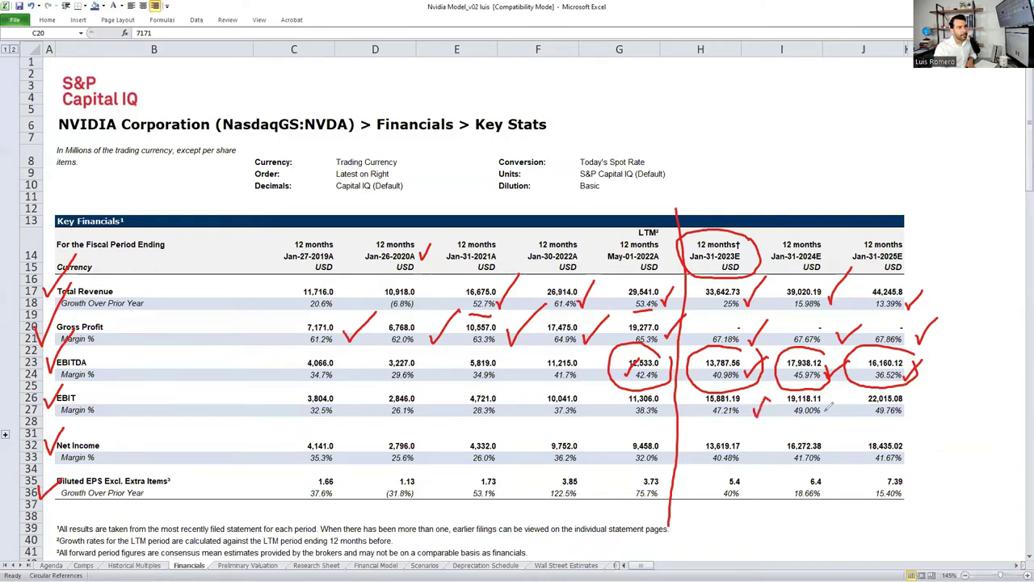
{"action": "left_click_drag", "start_coordinate": [831, 406], "coordinate": [835, 419]}
{"action": "left_click_drag", "start_coordinate": [922, 407], "coordinate": [940, 377]}
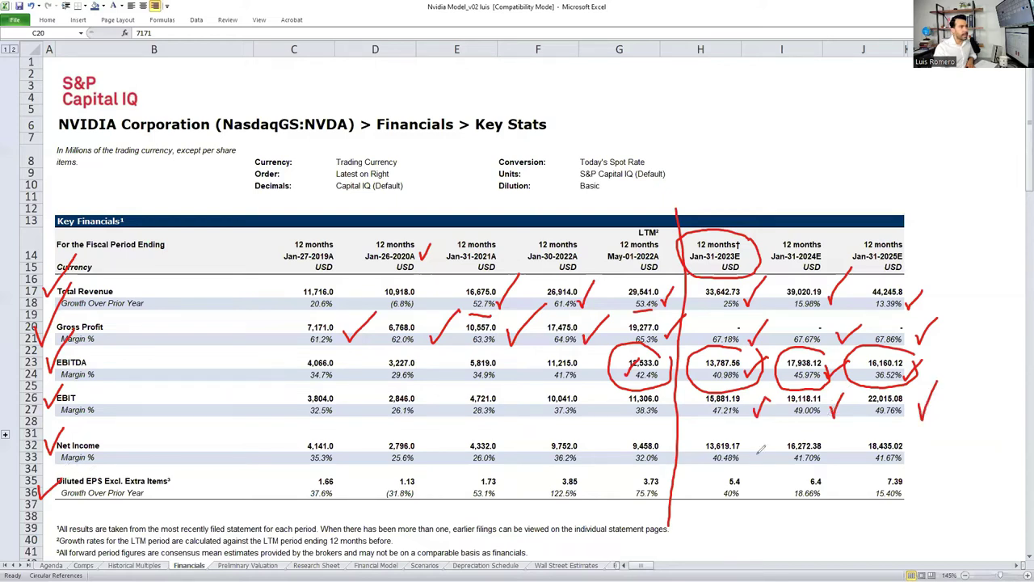
- Check-mark the projected Net Income margins and underline the Jan-2022 and LTM ones, clearing all ink annotations from the sheet at the end
{"action": "mouse_move", "coordinate": [748, 444]}
{"action": "left_mouse_down"}
{"action": "mouse_move", "coordinate": [769, 430]}
{"action": "mouse_move", "coordinate": [845, 428]}
{"action": "left_mouse_up"}
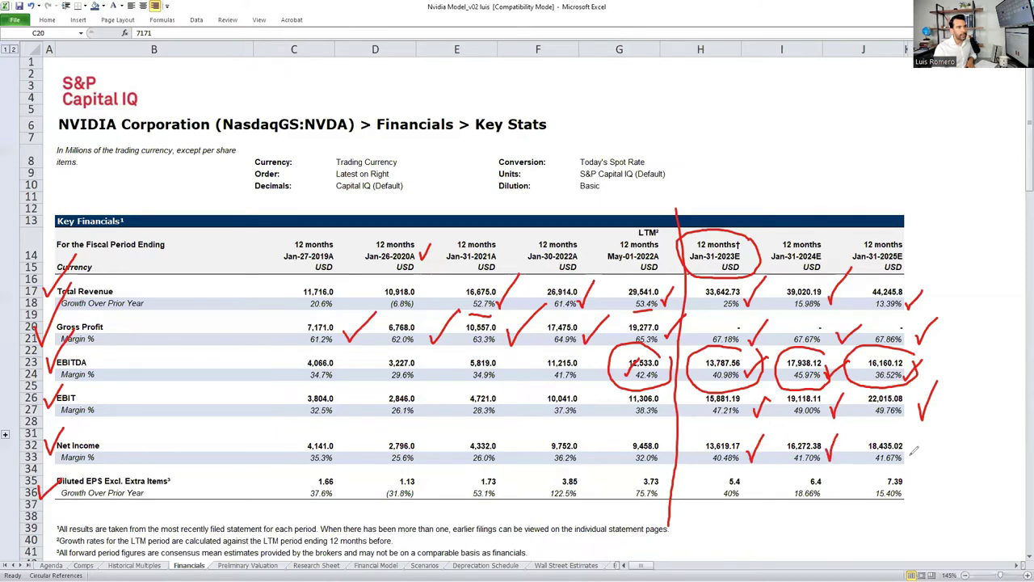
{"action": "left_click_drag", "start_coordinate": [912, 451], "coordinate": [950, 427]}
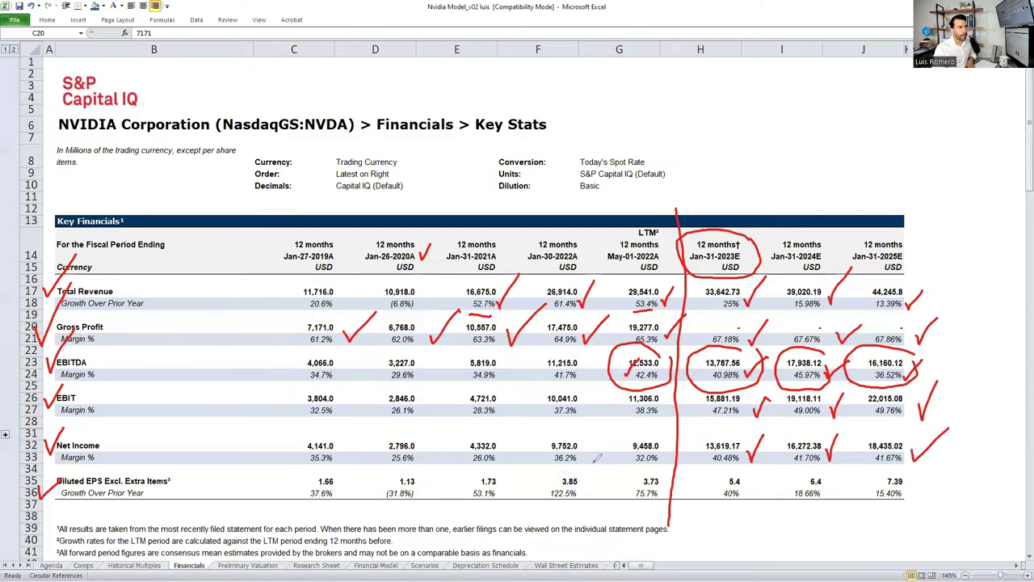
{"action": "left_click_drag", "start_coordinate": [544, 466], "coordinate": [671, 466]}
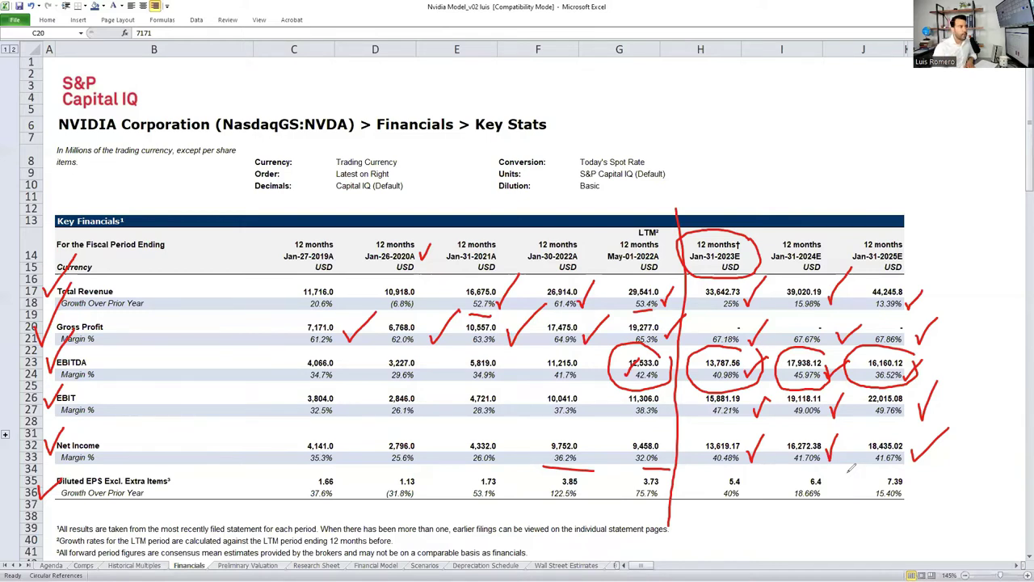
{"action": "key", "text": "Escape"}
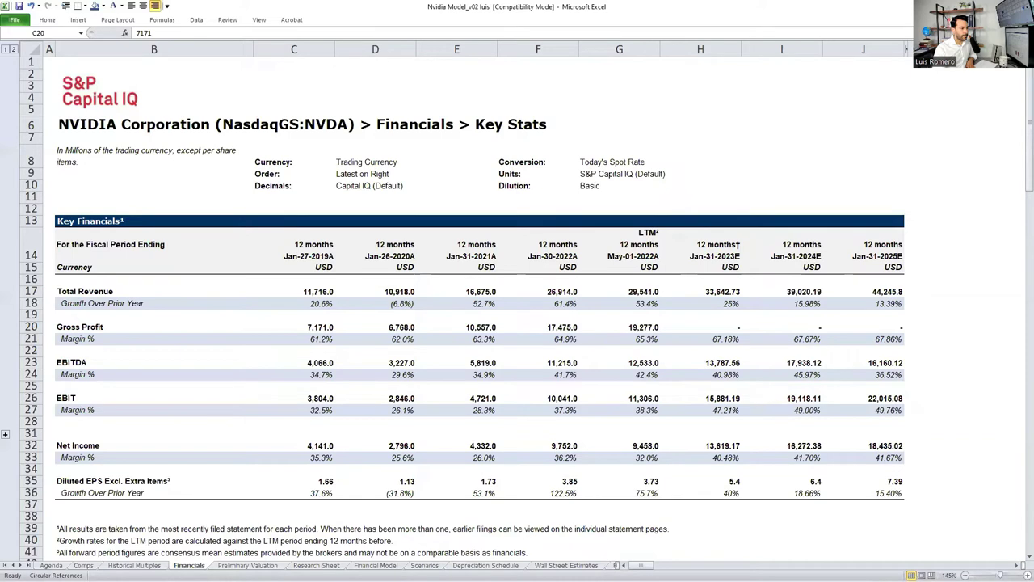
- Open the Preliminary Valuation sheet and select the Sales label in C7
{"action": "left_click", "coordinate": [271, 565]}
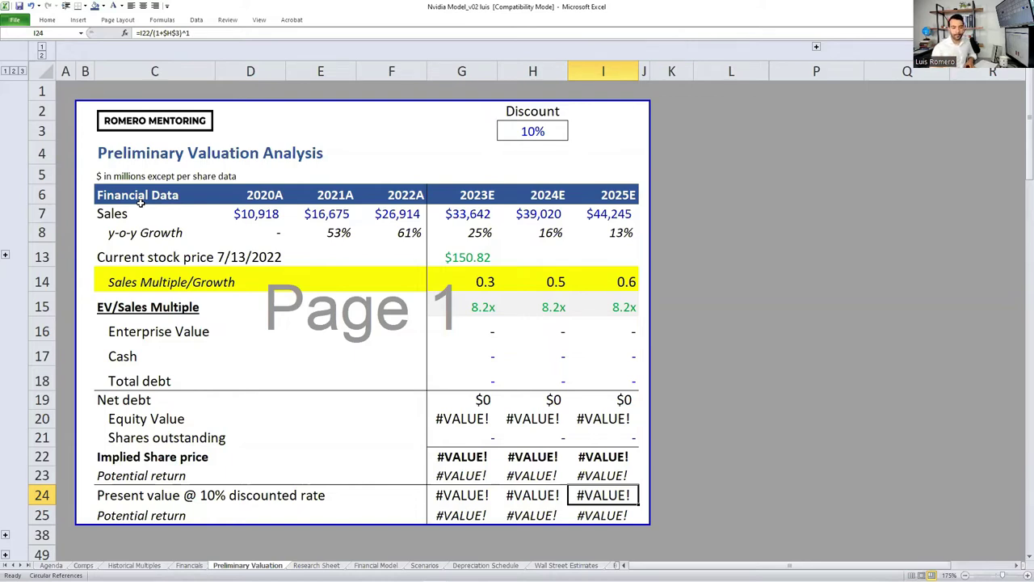
{"action": "left_click", "coordinate": [203, 225]}
{"action": "left_click", "coordinate": [230, 219]}
{"action": "key", "text": "shift+space"}
{"action": "left_click", "coordinate": [232, 223]}
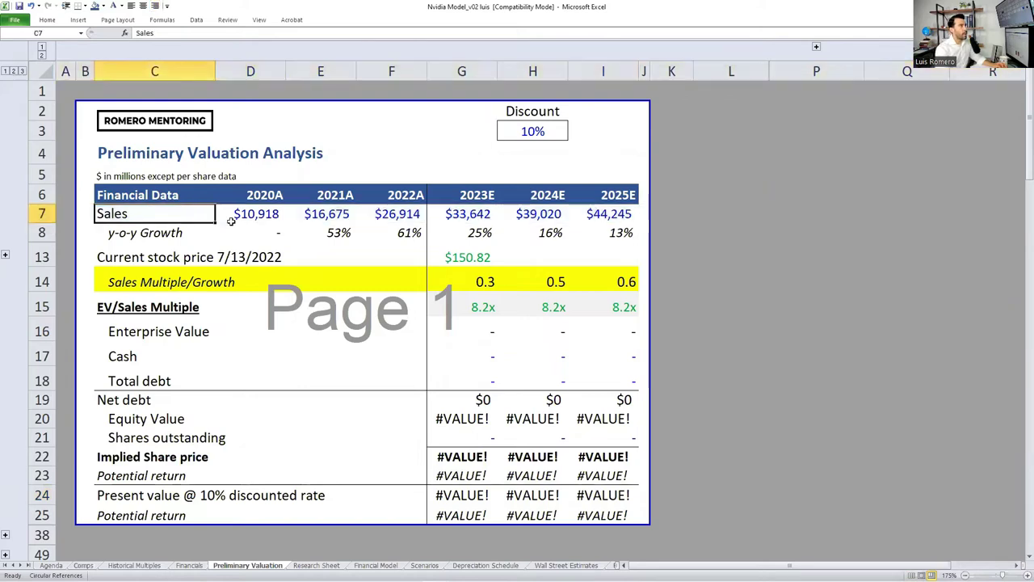
- Examine the y-o-y growth formulas across row 8 and the 2025E sales figure in I7
{"action": "key", "text": "Down"}
{"action": "key", "text": "Right"}
{"action": "type", "text": "=E7/D7-1"}
{"action": "key", "text": "Right"}
{"action": "key", "text": "Right"}
{"action": "key", "text": "Right"}
{"action": "key", "text": "Right"}
{"action": "key", "text": "F2"}
{"action": "key", "text": "Escape"}
{"action": "key", "text": "Up"}
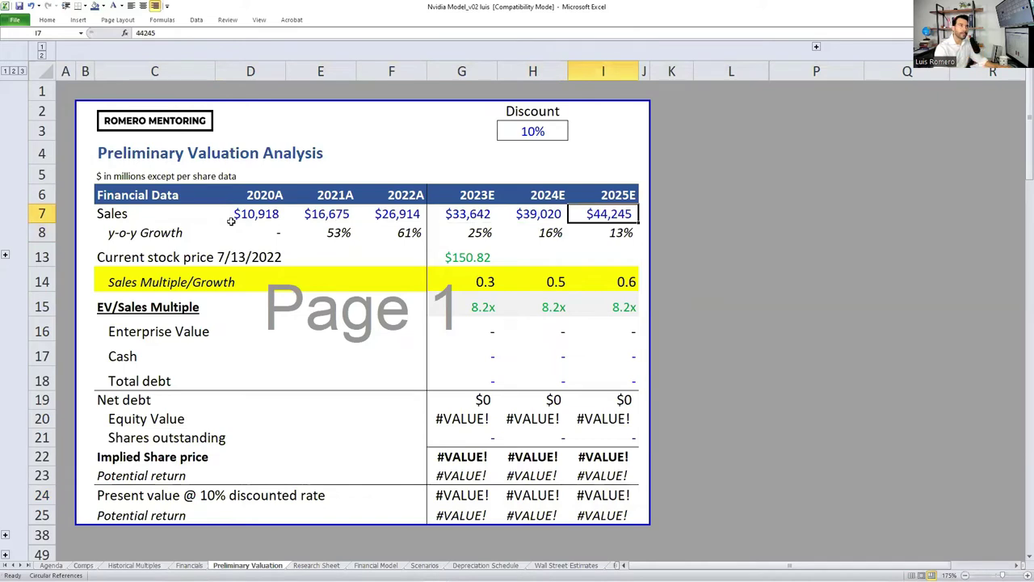
- Highlight the entire EV/Sales Multiple row, row 15
{"action": "key", "text": "Left"}
{"action": "key", "text": "Left"}
{"action": "key", "text": "Left"}
{"action": "key", "text": "Down"}
{"action": "key", "text": "Down"}
{"action": "key", "text": "Down"}
{"action": "key", "text": "Down"}
{"action": "key", "text": "shift+Right"}
{"action": "key", "text": "shift+Right"}
{"action": "key", "text": "shift+Right"}
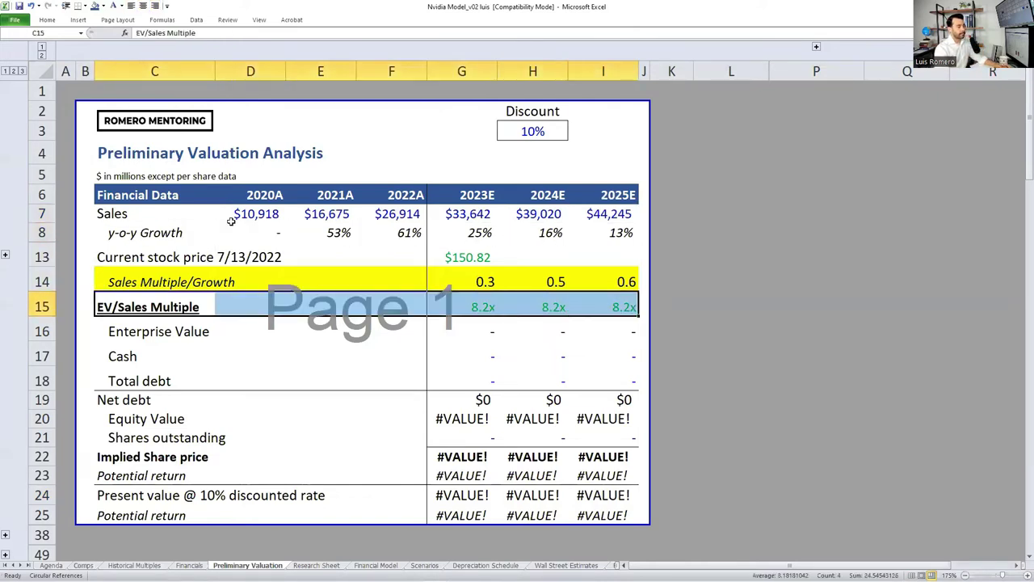
{"action": "key", "text": "shift+space"}
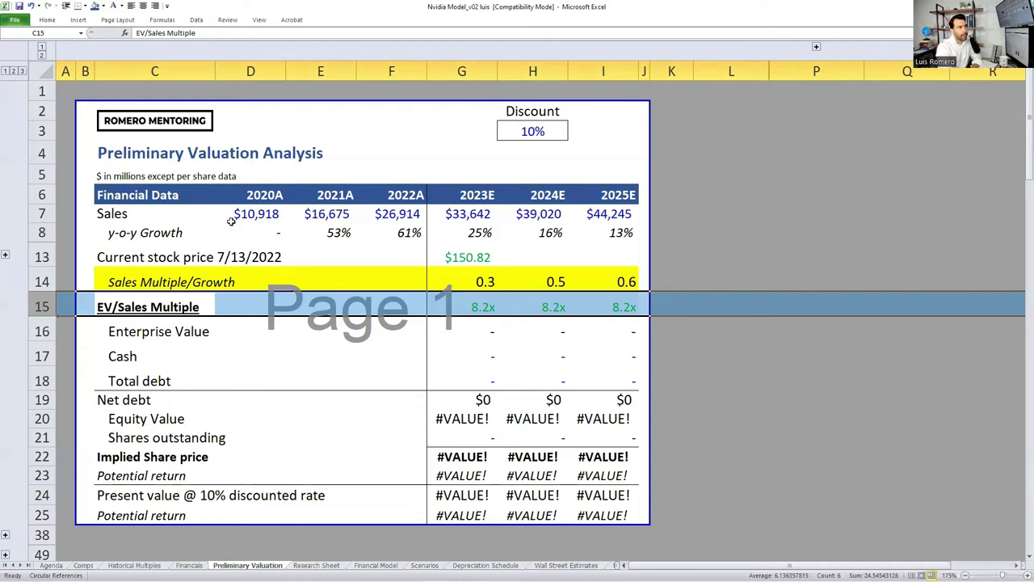
- Trace the 2023E EV/Sales multiple in G15 to Historical Multiples, inspect the MEDIAN formula in C4, and return to Preliminary Valuation
{"action": "key", "text": "Right"}
{"action": "key", "text": "Right"}
{"action": "key", "text": "Right"}
{"action": "key", "text": "Right"}
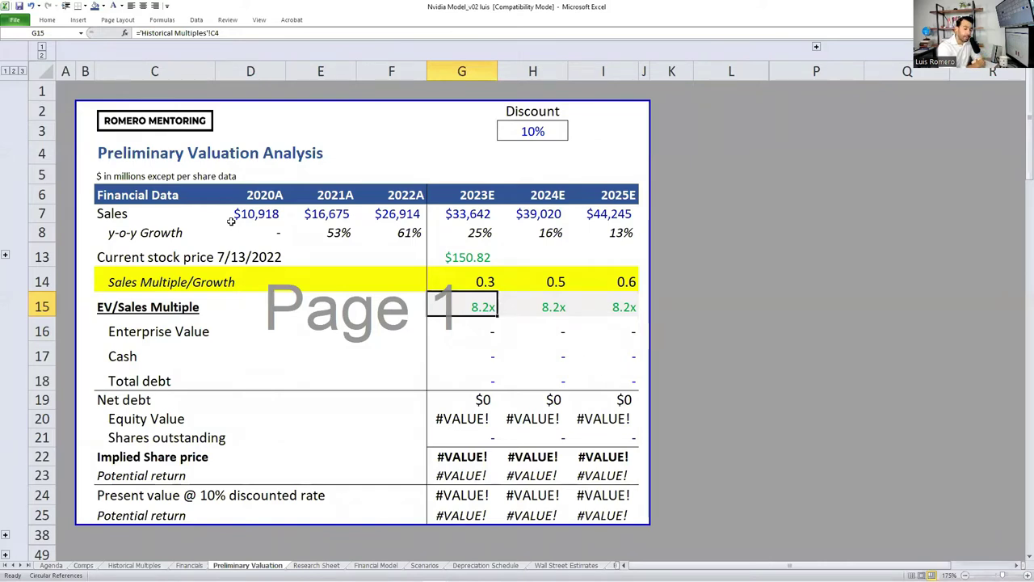
{"action": "key", "text": "ctrl+bracketleft"}
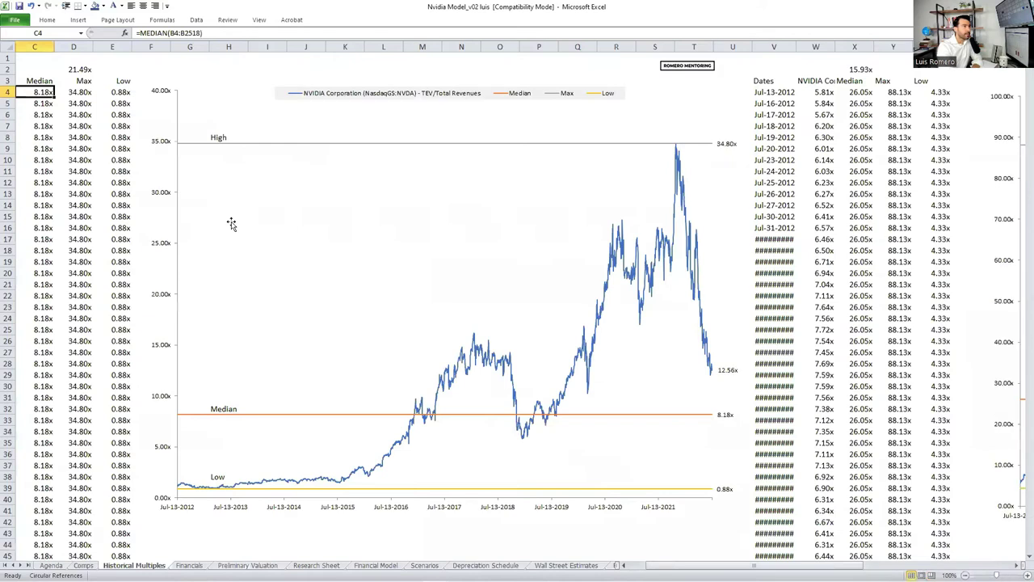
{"action": "key", "text": "F2"}
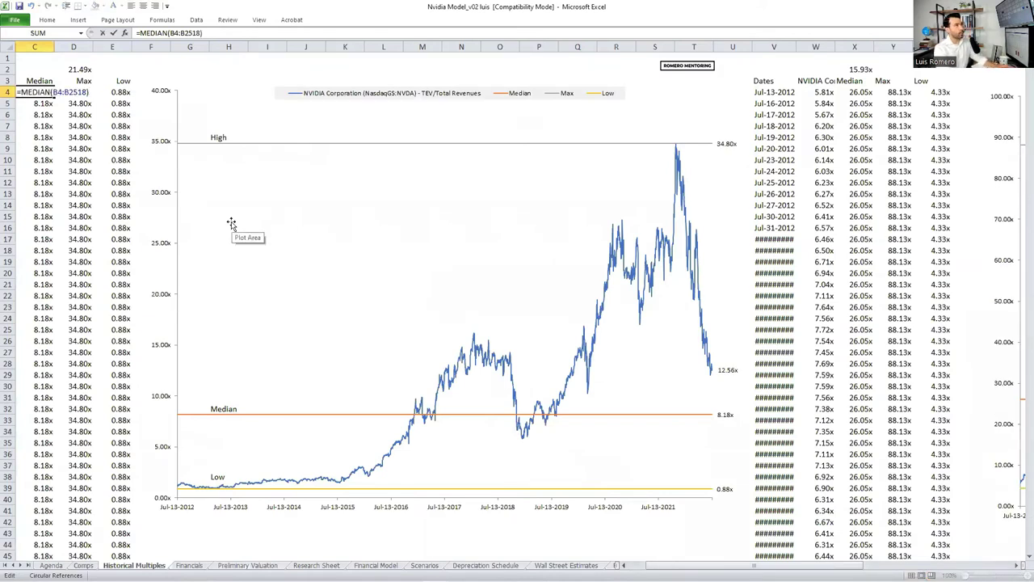
{"action": "key", "text": "Escape"}
{"action": "scroll", "coordinate": [231, 223], "scroll_direction": "left", "scroll_amount": 2}
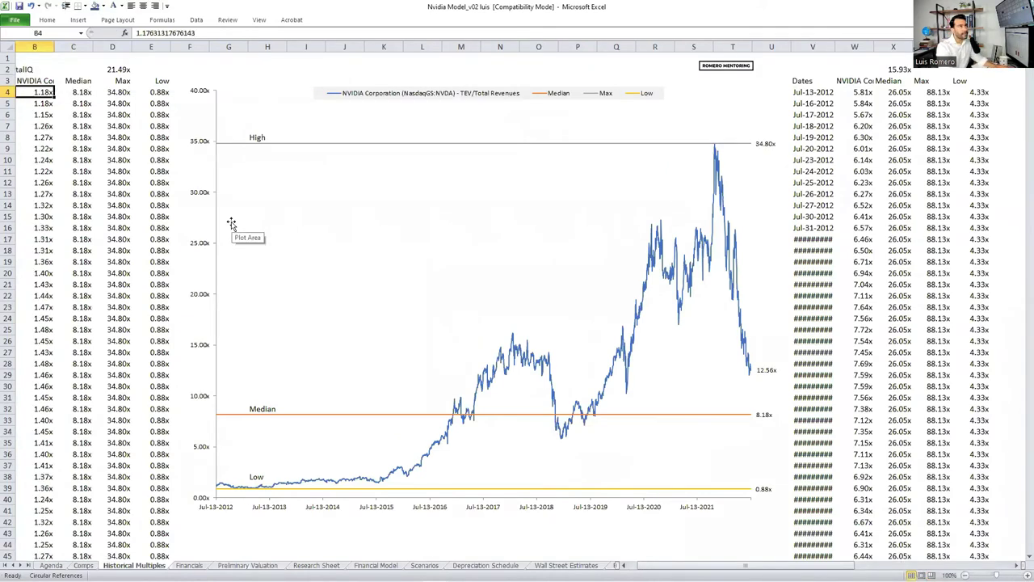
{"action": "key", "text": "F2"}
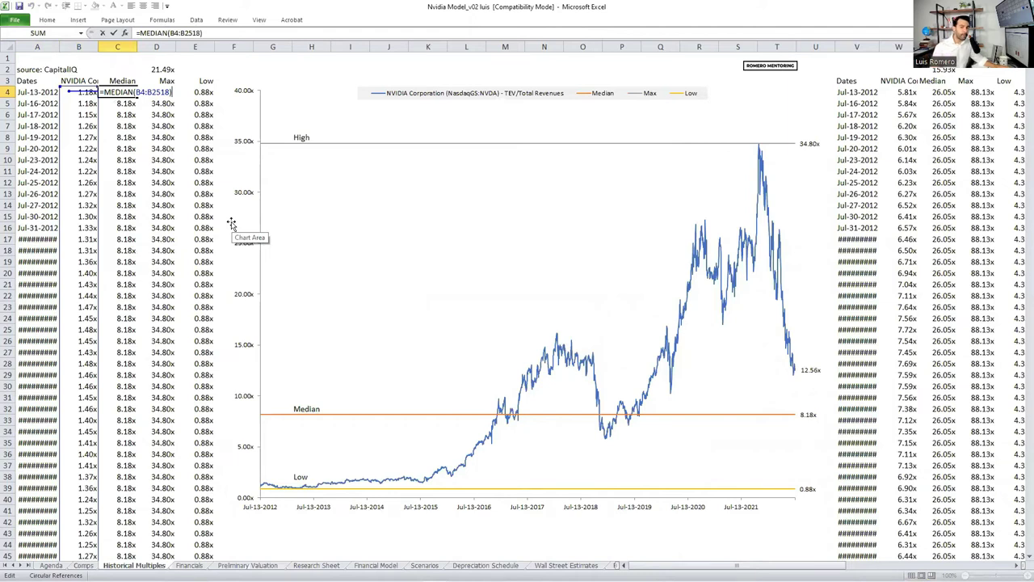
{"action": "key", "text": "Escape"}
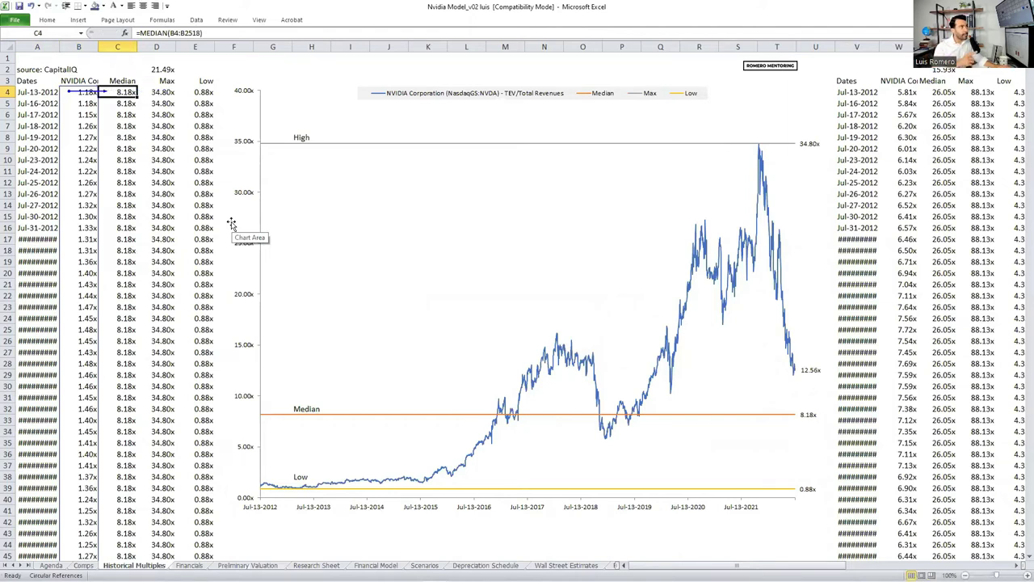
{"action": "key", "text": "ctrl+Page_Down"}
{"action": "key", "text": "ctrl+Page_Down"}
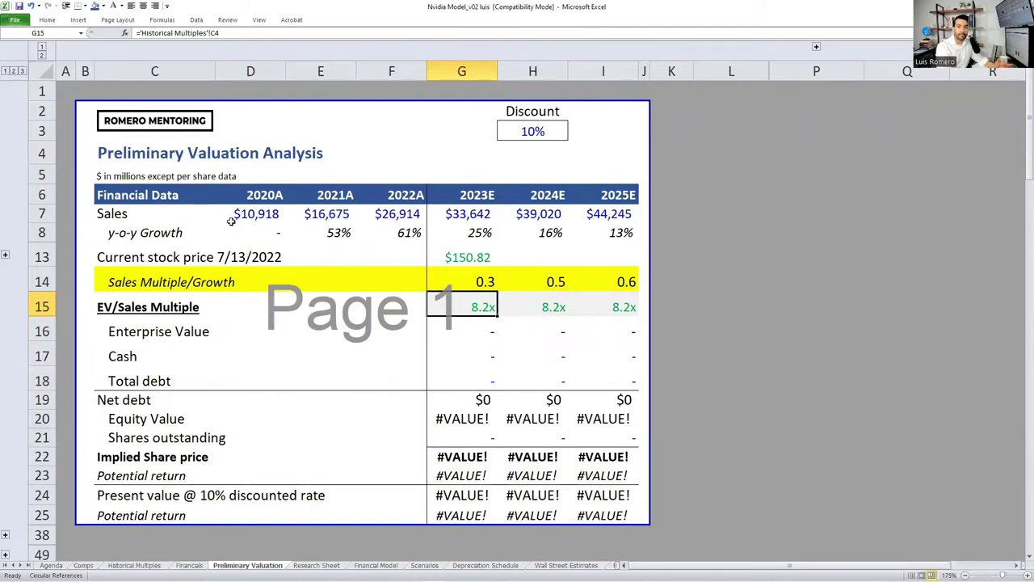
- Calculate the 2023E Enterprise Value in G16 with the formula =G15*G7
{"action": "key", "text": "Down"}
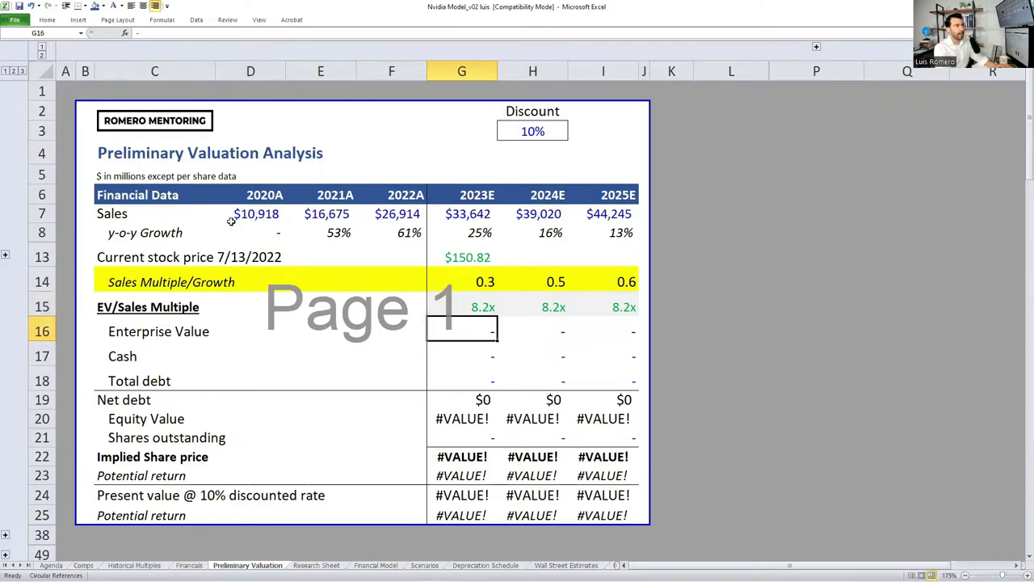
{"action": "key", "text": "shift+space"}
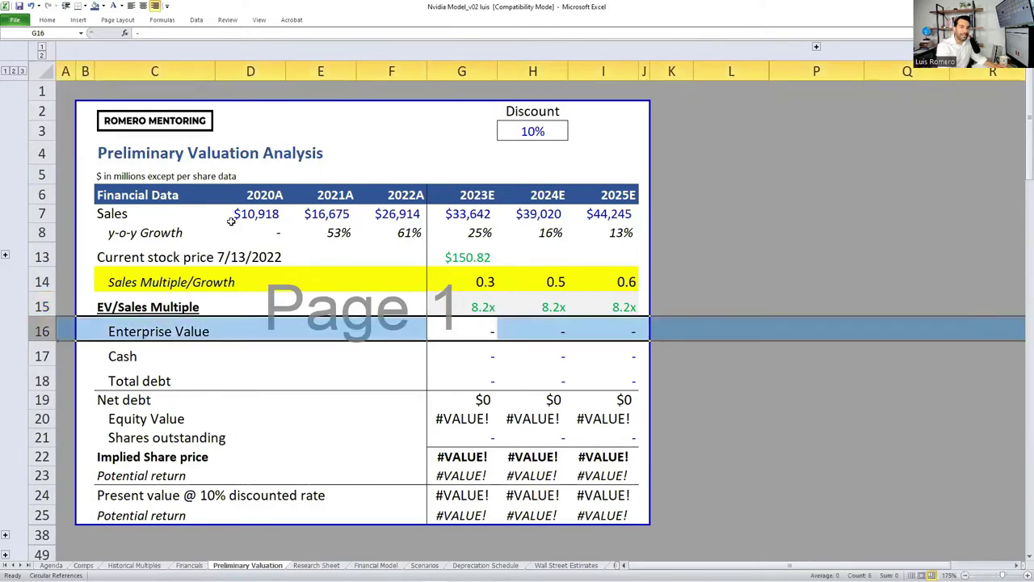
{"action": "type", "text": "="}
{"action": "key", "text": "Up"}
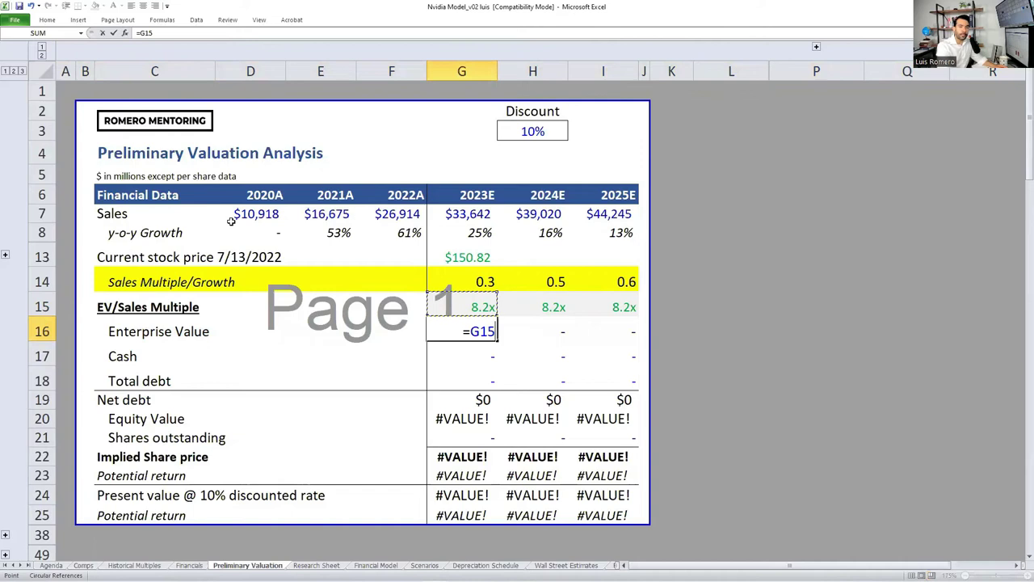
{"action": "type", "text": "*"}
{"action": "key", "text": "Up"}
{"action": "key", "text": "Up"}
{"action": "key", "text": "Up"}
{"action": "key", "text": "Up"}
{"action": "key", "text": "Up"}
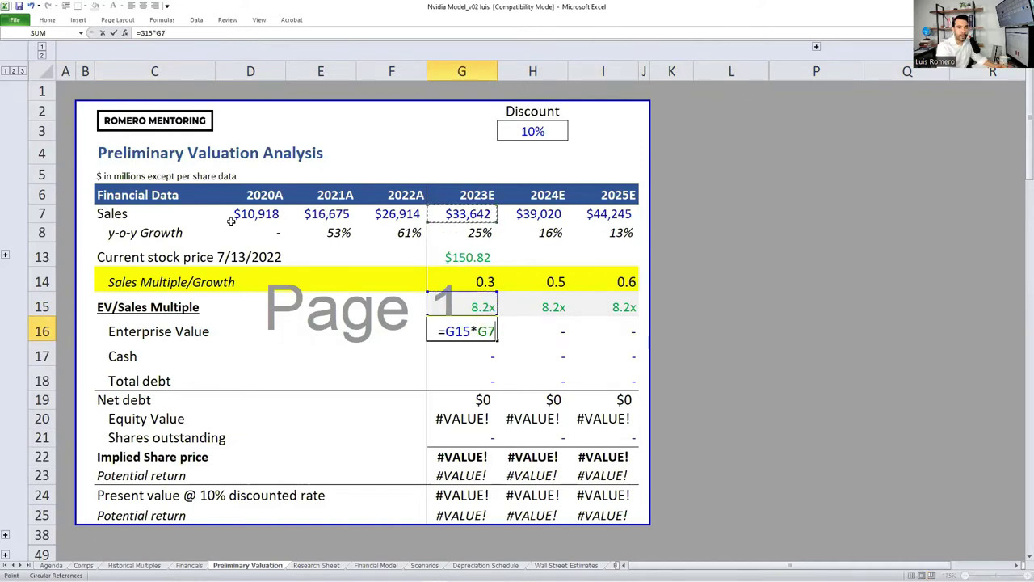
{"action": "key", "text": "ctrl+Return"}
- Format the 2023E Enterprise Value in G16 as currency without decimals and autofit the column width to it
{"action": "key", "text": "alt+o"}
{"action": "key", "text": "c"}
{"action": "key", "text": "a"}
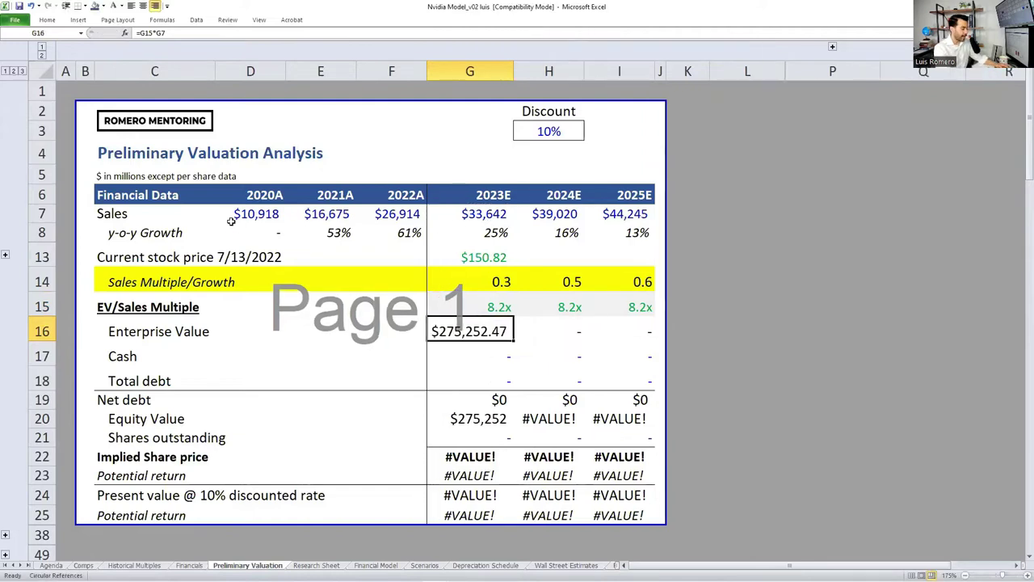
{"action": "key", "text": "ctrl+1"}
{"action": "key", "text": "Escape"}
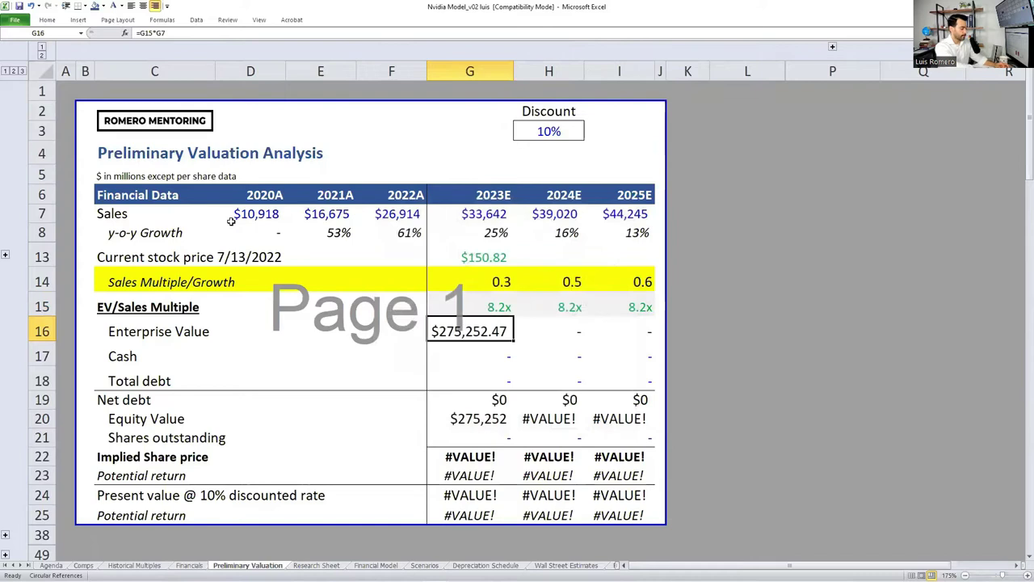
{"action": "key", "text": "ctrl+1"}
{"action": "key", "text": "Escape"}
{"action": "key", "text": "ctrl+1"}
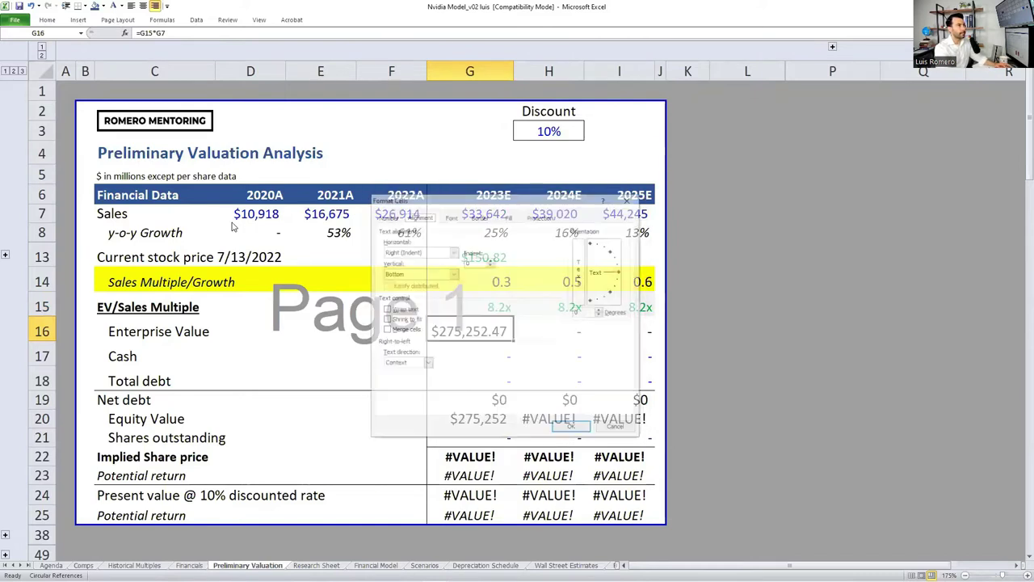
{"action": "key", "text": "ctrl+shift+Tab"}
{"action": "key", "text": "Return"}
{"action": "key", "text": "alt"}
{"action": "key", "text": "o"}
{"action": "key", "text": "c"}
{"action": "key", "text": "a"}
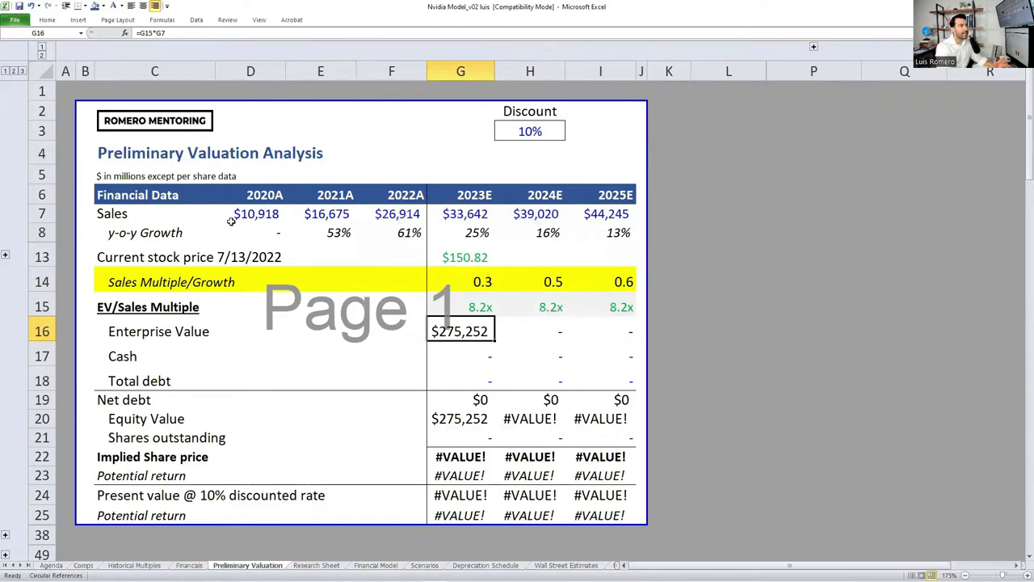
- Check the formula in G16 and fill it right through I16 for 2024E and 2025E
{"action": "key", "text": "F2"}
{"action": "key", "text": "Escape"}
{"action": "key", "text": "shift+Right"}
{"action": "key", "text": "shift+Right"}
{"action": "key", "text": "ctrl+r"}
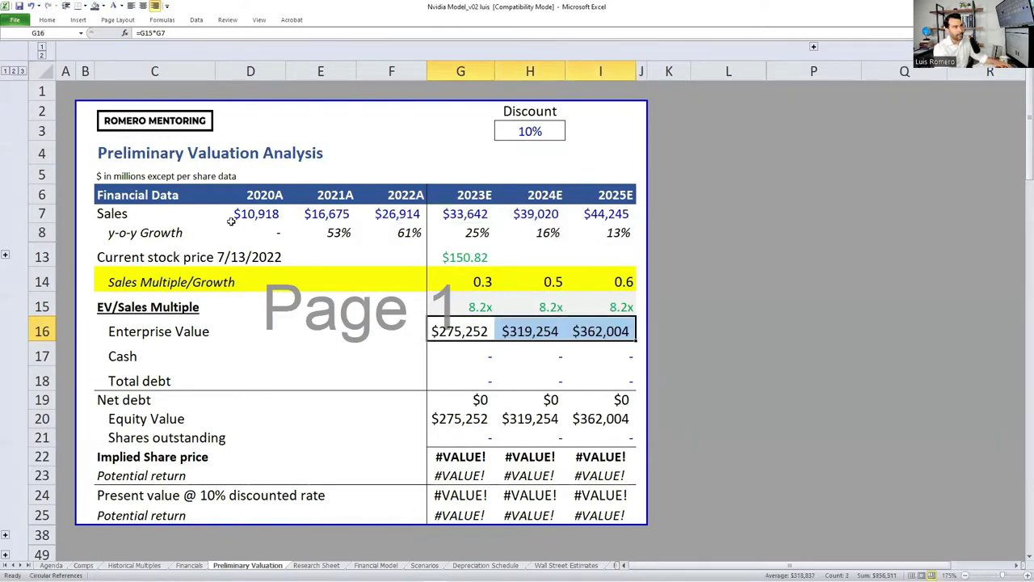
- Inspect the Enterprise Value formulas in H16 and I16 for 2024E and 2025E
{"action": "key", "text": "shift+Left"}
{"action": "key", "text": "shift+Left"}
{"action": "key", "text": "Right"}
{"action": "key", "text": "Right"}
{"action": "key", "text": "Left"}
{"action": "key", "text": "Left"}
{"action": "key", "text": "Right"}
{"action": "key", "text": "F2"}
{"action": "key", "text": "Escape"}
{"action": "key", "text": "Right"}
{"action": "key", "text": "F2"}
{"action": "key", "text": "Escape"}
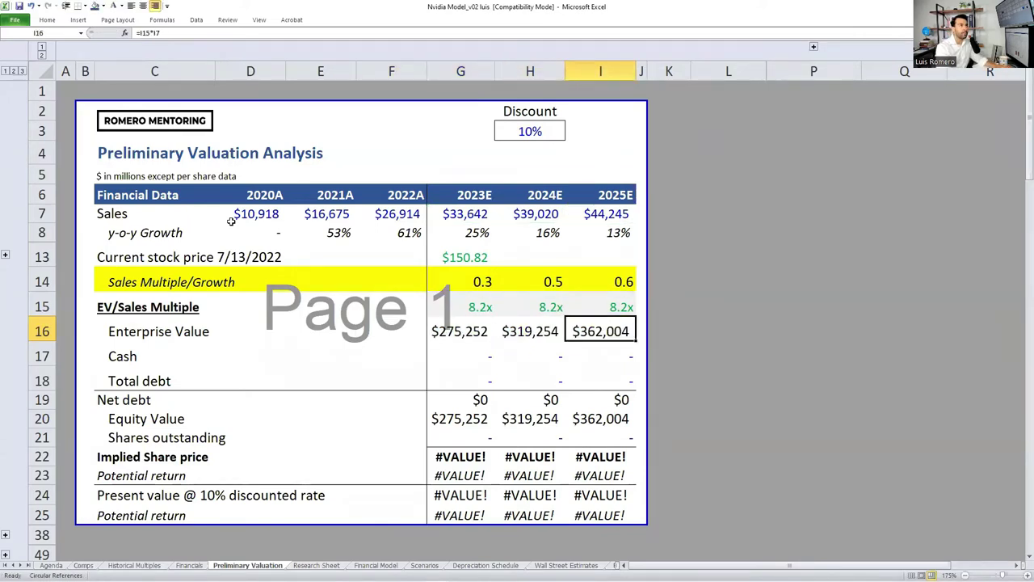
{"action": "key", "text": "ctrl+space"}
{"action": "key", "text": "shift+Left"}
{"action": "key", "text": "Left"}
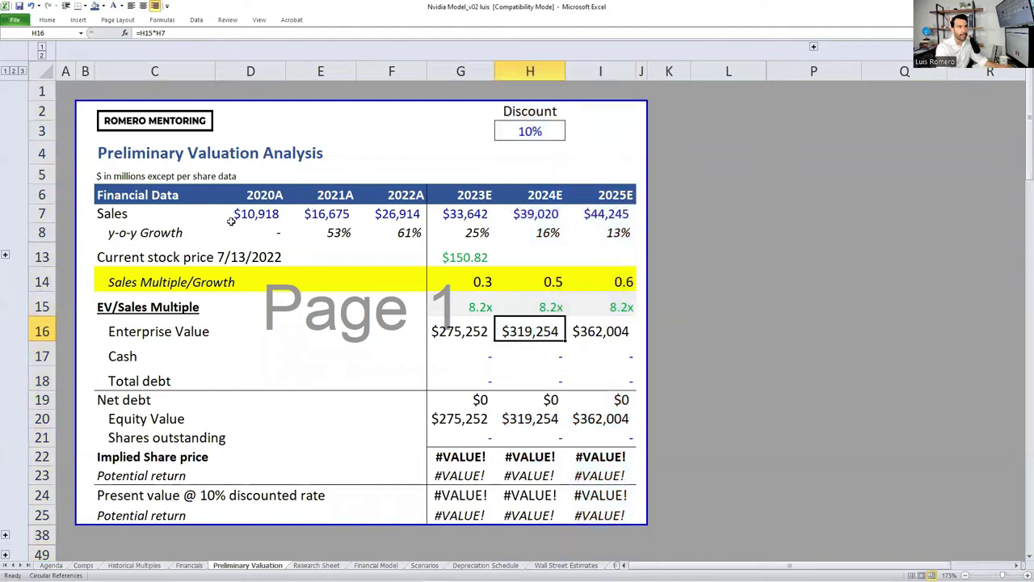
{"action": "key", "text": "Right"}
{"action": "key", "text": "F2"}
{"action": "key", "text": "Escape"}
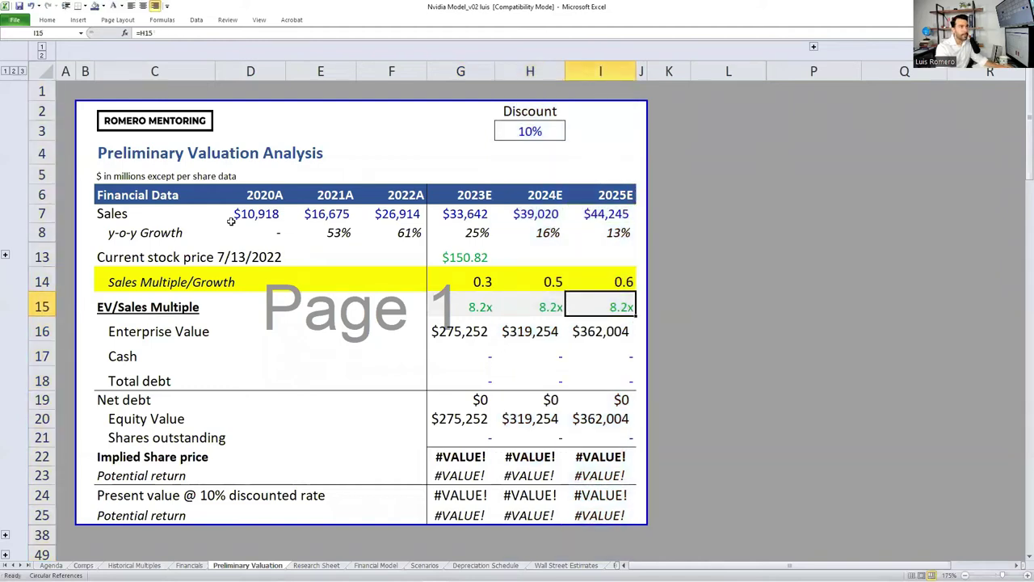
- Review the EV/Sales Multiple formulas across G15:I15 that feed the Enterprise Value row
{"action": "key", "text": "Up"}
{"action": "key", "text": "shift+Left"}
{"action": "key", "text": "shift+Left"}
{"action": "key", "text": "Down"}
{"action": "key", "text": "Left"}
{"action": "key", "text": "Right"}
{"action": "key", "text": "F2"}
{"action": "key", "text": "Escape"}
{"action": "key", "text": "Left"}
{"action": "key", "text": "Left"}
{"action": "key", "text": "F2"}
{"action": "key", "text": "Escape"}
- Examine the Cash & Short Term Investments and Total Debt rows under Current Capitalization on the Financials sheet
{"action": "key", "text": "Down"}
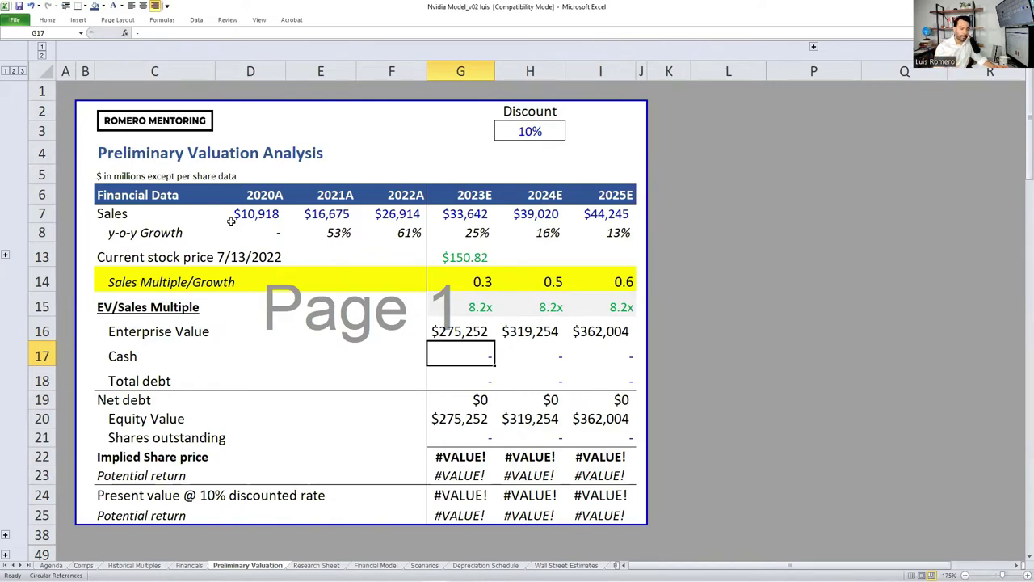
{"action": "key", "text": "ctrl+Page_Up"}
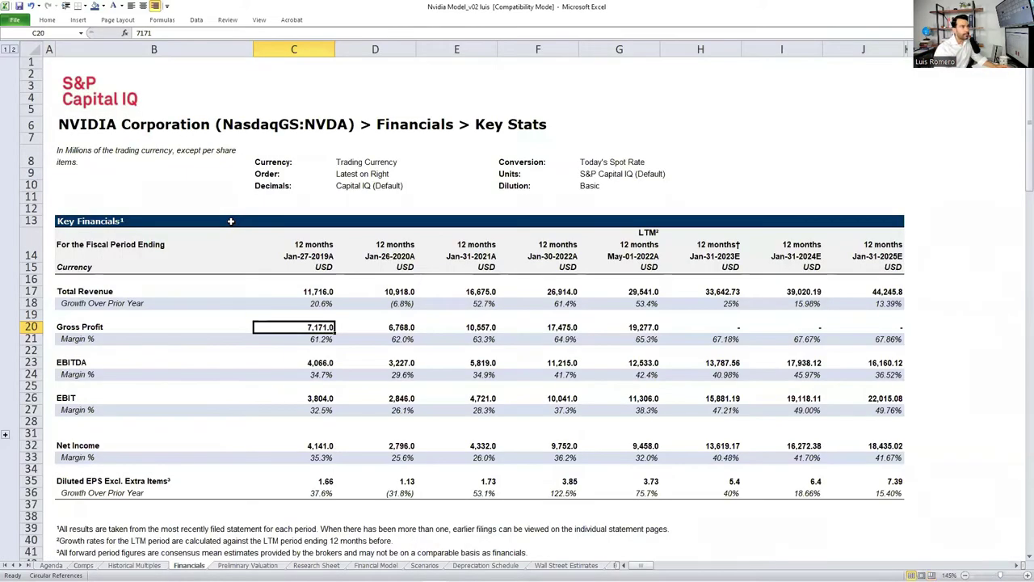
{"action": "scroll", "coordinate": [231, 221], "scroll_direction": "down", "scroll_amount": 8}
{"action": "left_click", "coordinate": [88, 323]}
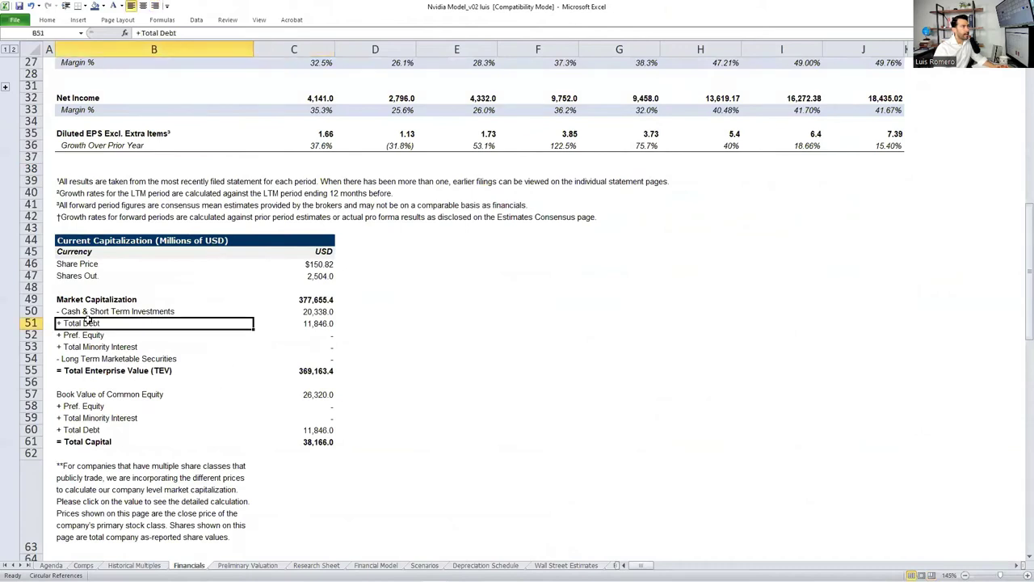
{"action": "key", "text": "Up"}
{"action": "key", "text": "shift+Right"}
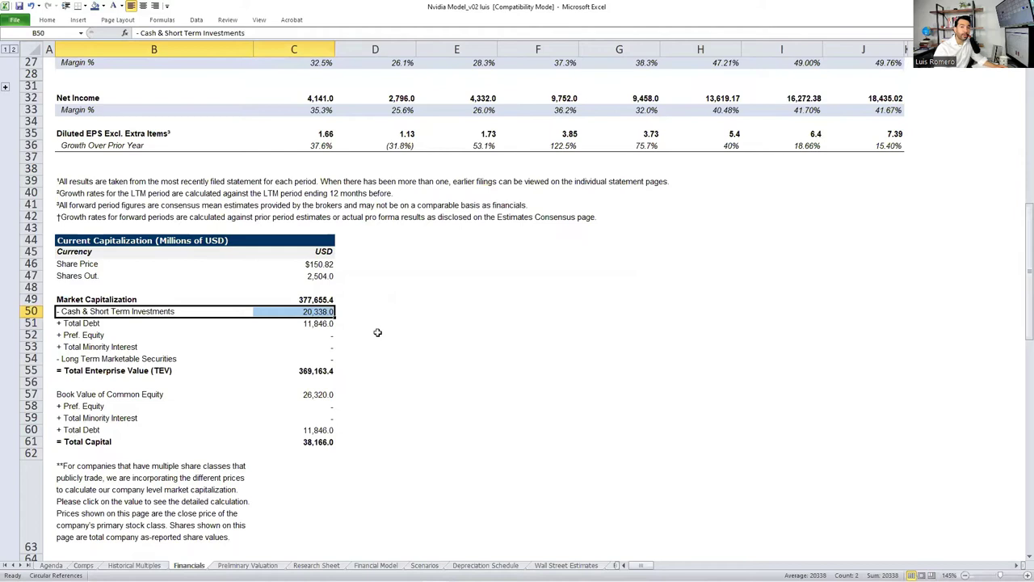
{"action": "key", "text": "shift+Down"}
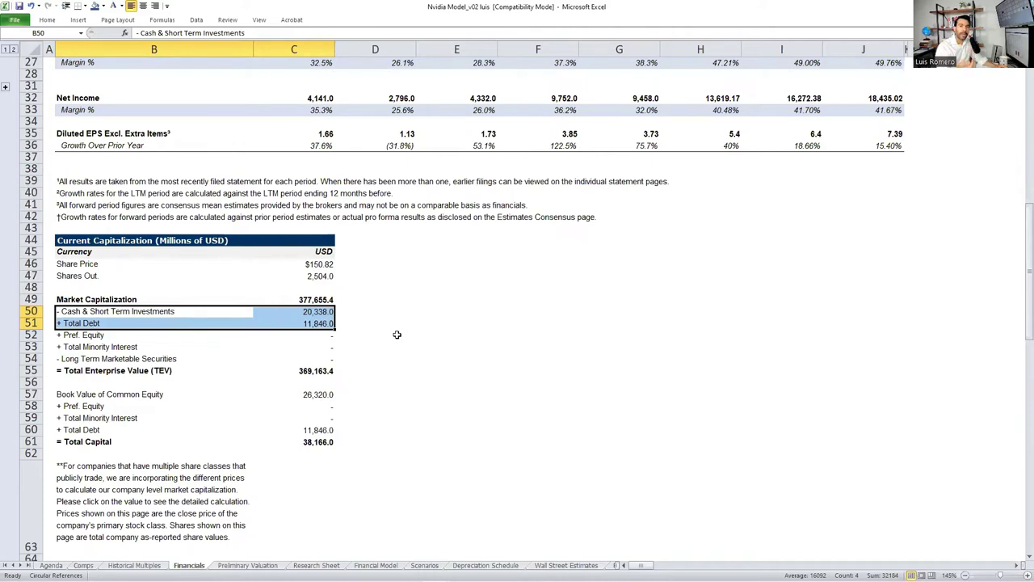
- Link the 2023E Cash in G17 of Preliminary Valuation to the Financials sheet as a negative with =-Financials!C50
{"action": "key", "text": "ctrl+Page_Down"}
{"action": "type", "text": "="}
{"action": "key", "text": "ctrl+Page_Up"}
{"action": "key", "text": "Right"}
{"action": "key", "text": "Up"}
{"action": "key", "text": "Up"}
{"action": "key", "text": "Up"}
{"action": "key", "text": "Up"}
{"action": "key", "text": "Up"}
{"action": "key", "text": "Up"}
{"action": "key", "text": "Up"}
{"action": "key", "text": "Up"}
{"action": "key", "text": "Up"}
{"action": "key", "text": "Up"}
{"action": "key", "text": "Up"}
{"action": "key", "text": "Up"}
{"action": "key", "text": "Up"}
{"action": "key", "text": "Up"}
{"action": "key", "text": "Up"}
{"action": "key", "text": "Up"}
{"action": "key", "text": "Up"}
{"action": "key", "text": "Up"}
{"action": "key", "text": "Up"}
{"action": "key", "text": "Up"}
{"action": "key", "text": "Down"}
{"action": "key", "text": "Down"}
{"action": "key", "text": "Down"}
{"action": "key", "text": "Down"}
{"action": "key", "text": "Down"}
{"action": "key", "text": "Down"}
{"action": "key", "text": "Down"}
{"action": "key", "text": "Down"}
{"action": "key", "text": "Down"}
{"action": "key", "text": "Down"}
{"action": "key", "text": "Down"}
{"action": "key", "text": "Down"}
{"action": "key", "text": "Down"}
{"action": "key", "text": "Down"}
{"action": "key", "text": "Down"}
{"action": "key", "text": "Down"}
{"action": "key", "text": "Down"}
{"action": "key", "text": "Down"}
{"action": "key", "text": "Down"}
{"action": "key", "text": "Down"}
{"action": "key", "text": "Down"}
{"action": "key", "text": "Down"}
{"action": "key", "text": "Return"}
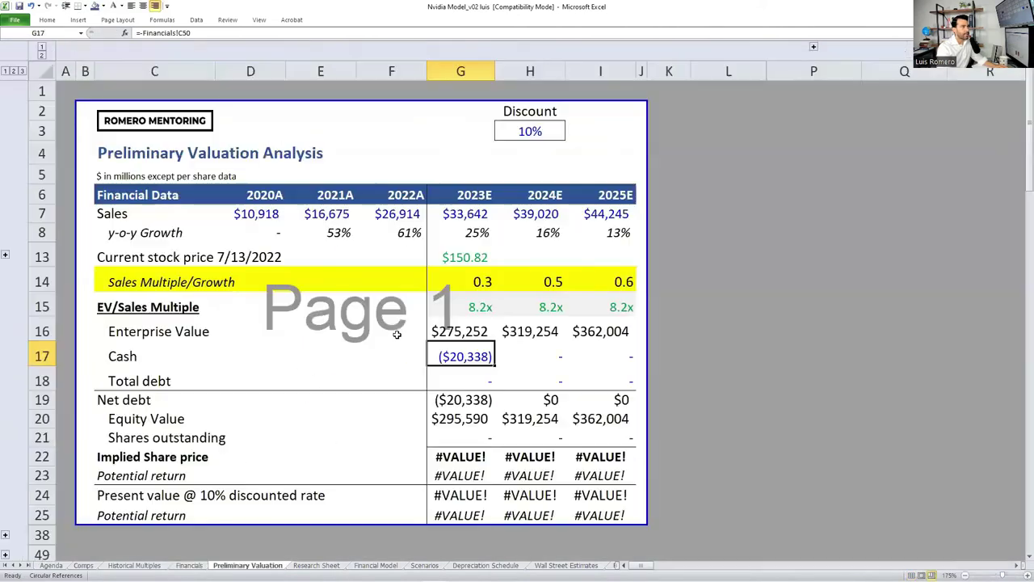
- Link the 2023E Total debt in G18 to the Total Debt amount on the Financials sheet
{"action": "key", "text": "Down"}
{"action": "type", "text": "="}
{"action": "key", "text": "ctrl+Page_Up"}
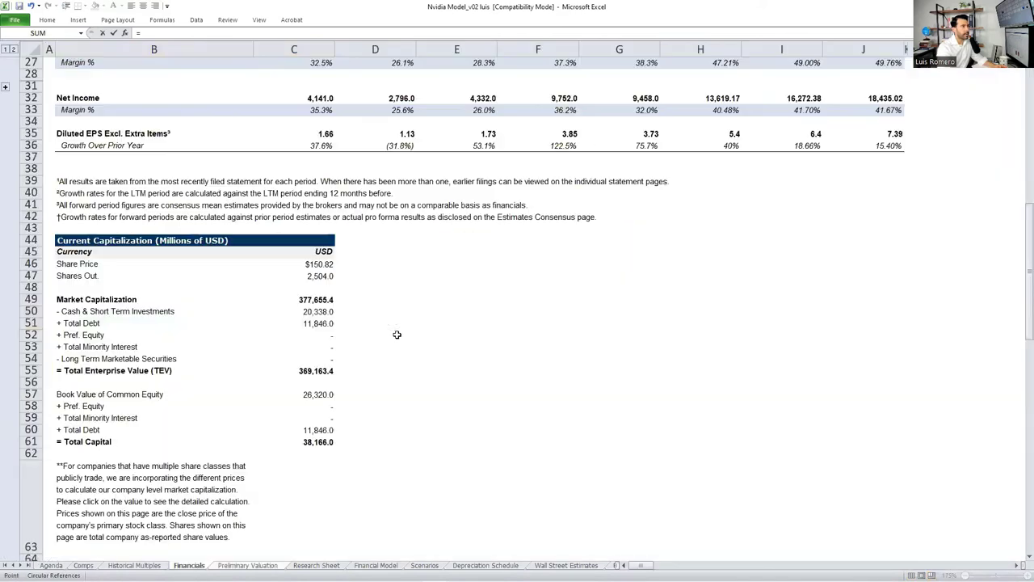
{"action": "key", "text": "Down"}
{"action": "key", "text": "Down"}
{"action": "key", "text": "Down"}
{"action": "key", "text": "Down"}
{"action": "key", "text": "Down"}
{"action": "key", "text": "Down"}
{"action": "key", "text": "Down"}
{"action": "key", "text": "Down"}
{"action": "key", "text": "Down"}
{"action": "key", "text": "Down"}
{"action": "key", "text": "Down"}
{"action": "key", "text": "Down"}
{"action": "key", "text": "Down"}
{"action": "key", "text": "Down"}
{"action": "key", "text": "Down"}
{"action": "key", "text": "Down"}
{"action": "key", "text": "Down"}
{"action": "key", "text": "Down"}
{"action": "key", "text": "Down"}
{"action": "key", "text": "Down"}
{"action": "key", "text": "Right"}
{"action": "key", "text": "Right"}
{"action": "key", "text": "Return"}
- Color the 2023E Cash and Total debt values in G17:G18 green to mark them as links to another sheet
{"action": "key", "text": "Up"}
{"action": "key", "text": "shift+Down"}
{"action": "key", "text": "alt"}
{"action": "key", "text": "6"}
{"action": "key", "text": "Up"}
{"action": "key", "text": "Up"}
{"action": "key", "text": "Left"}
{"action": "key", "text": "Left"}
{"action": "key", "text": "Left"}
{"action": "key", "text": "Left"}
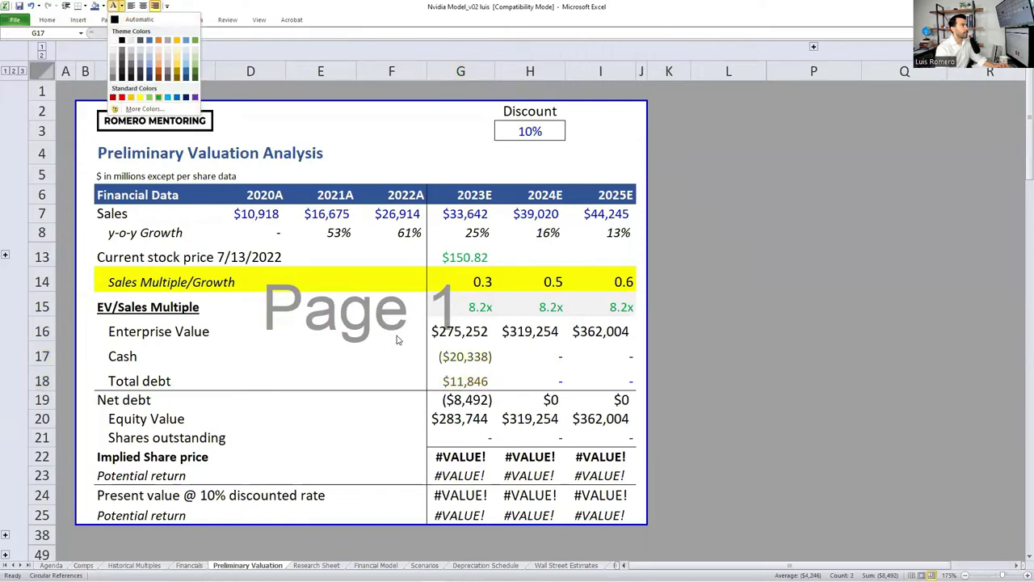
{"action": "key", "text": "Return"}
- Carry Cash forward by entering =G17 in H17 and filling it right to I17
{"action": "key", "text": "Right"}
{"action": "type", "text": "="}
{"action": "key", "text": "Left"}
{"action": "key", "text": "ctrl+Return"}
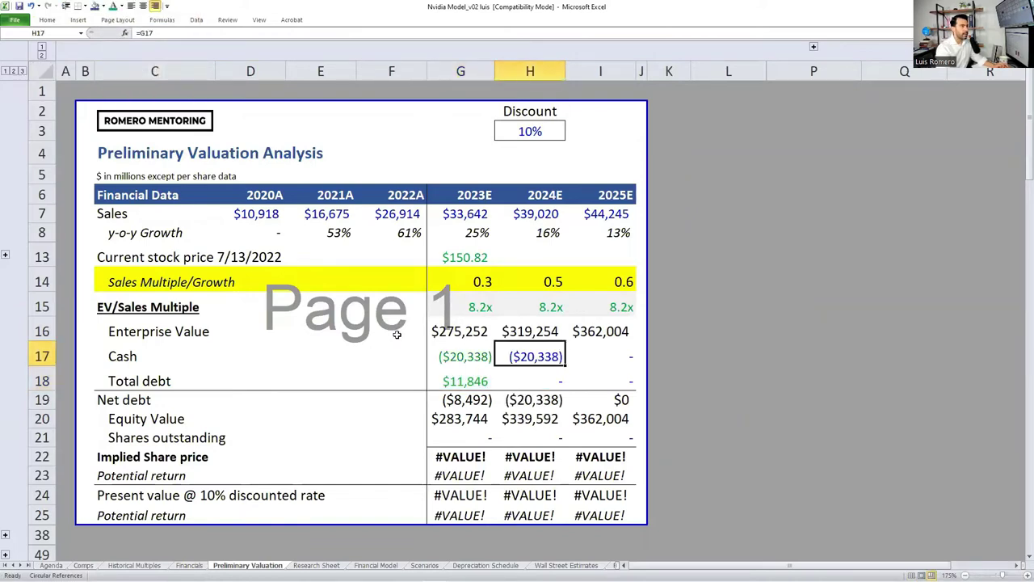
{"action": "key", "text": "shift+Right"}
{"action": "key", "text": "ctrl+r"}
- Carry Total debt forward by entering =G18 in H18 and filling it right to I18
{"action": "key", "text": "shift+Left"}
{"action": "key", "text": "shift+Down"}
{"action": "key", "text": "shift+Right"}
{"action": "key", "text": "Down"}
{"action": "type", "text": "="}
{"action": "key", "text": "Left"}
{"action": "key", "text": "ctrl+Return"}
{"action": "key", "text": "shift+Right"}
{"action": "key", "text": "ctrl+r"}
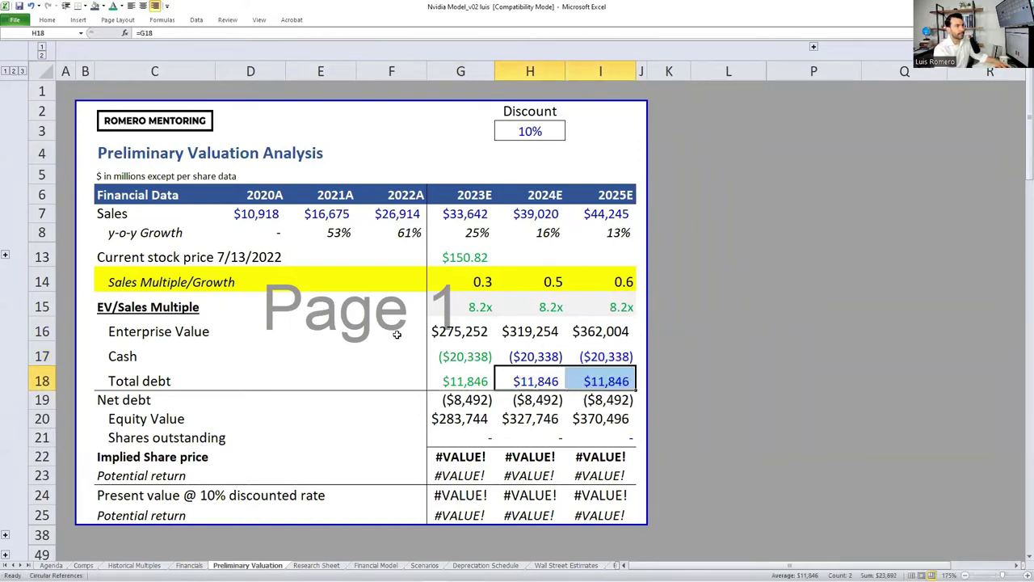
- Apply the green font color to the 2024E and 2025E Cash and Total debt cells in H17:I18
{"action": "key", "text": "Up"}
{"action": "key", "text": "shift+Down"}
{"action": "key", "text": "shift+Right"}
{"action": "key", "text": "alt+7"}
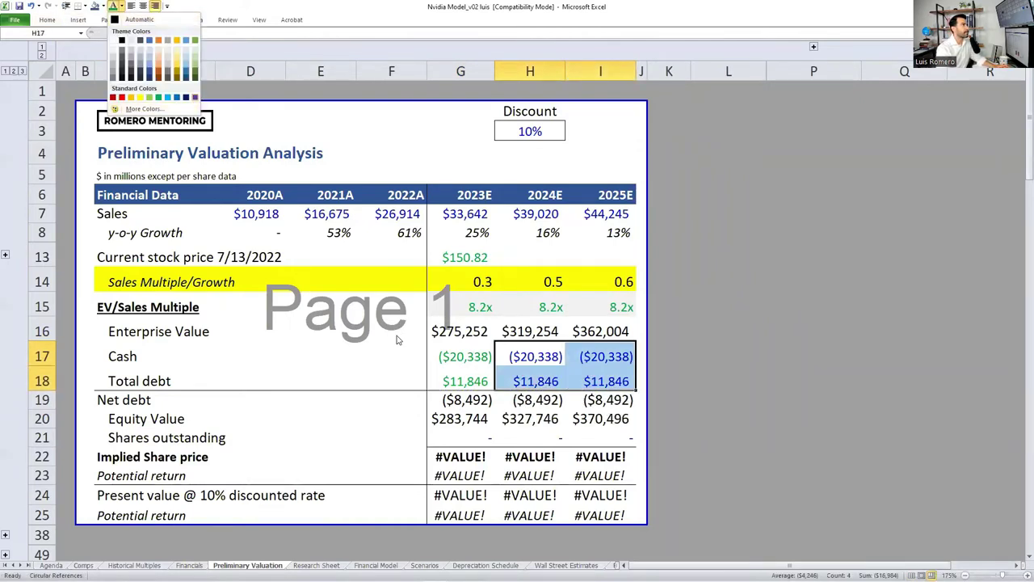
{"action": "key", "text": "Down"}
{"action": "key", "text": "Down"}
{"action": "key", "text": "Down"}
{"action": "key", "text": "Return"}
- Inspect the Net debt SUM formulas in G19 and H19, and go to the 2023E Equity Value in G20
{"action": "key", "text": "Left"}
{"action": "key", "text": "Down"}
{"action": "key", "text": "Down"}
{"action": "key", "text": "F2"}
{"action": "key", "text": "Escape"}
{"action": "key", "text": "F2"}
{"action": "key", "text": "Escape"}
{"action": "key", "text": "Right"}
{"action": "key", "text": "F2"}
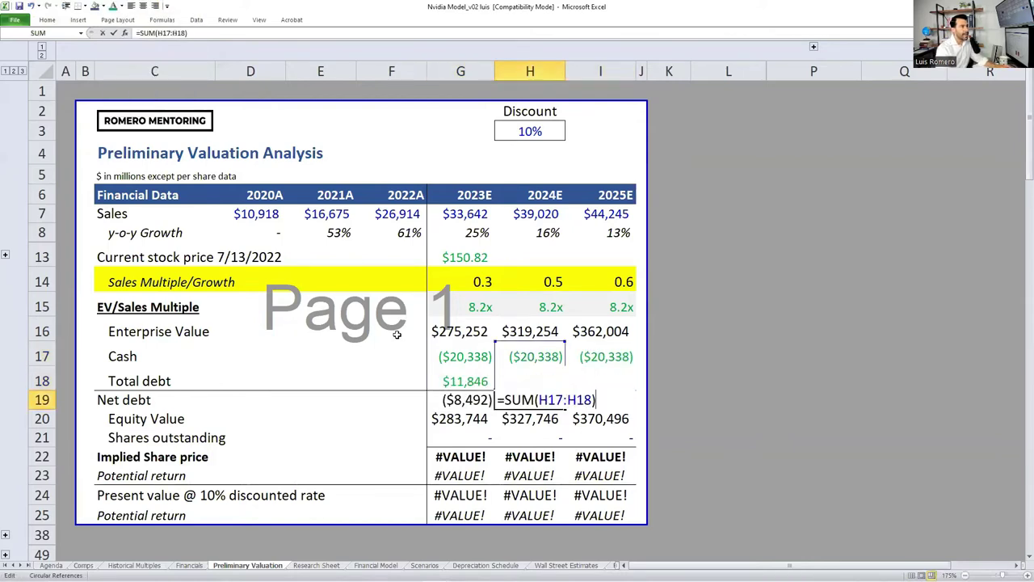
{"action": "key", "text": "Escape"}
{"action": "key", "text": "Down"}
{"action": "key", "text": "Left"}
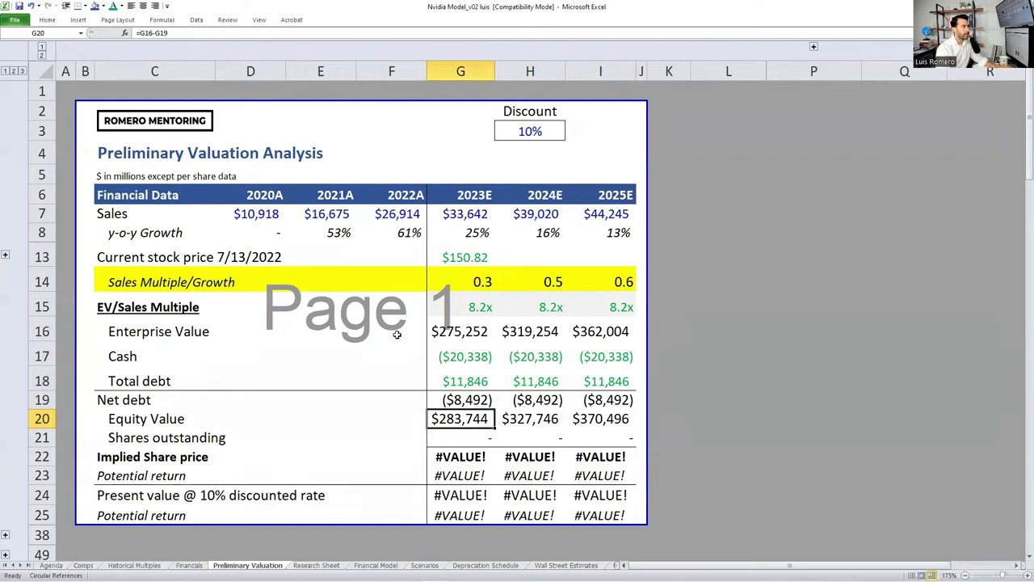
- Inspect the 2023E Equity Value formula in G20 and the Net debt formula in G19 that feeds it
{"action": "key", "text": "F2"}
{"action": "key", "text": "Escape"}
{"action": "key", "text": "ctrl+Left"}
{"action": "key", "text": "Right"}
{"action": "key", "text": "Right"}
{"action": "key", "text": "Right"}
{"action": "key", "text": "Right"}
{"action": "key", "text": "F2"}
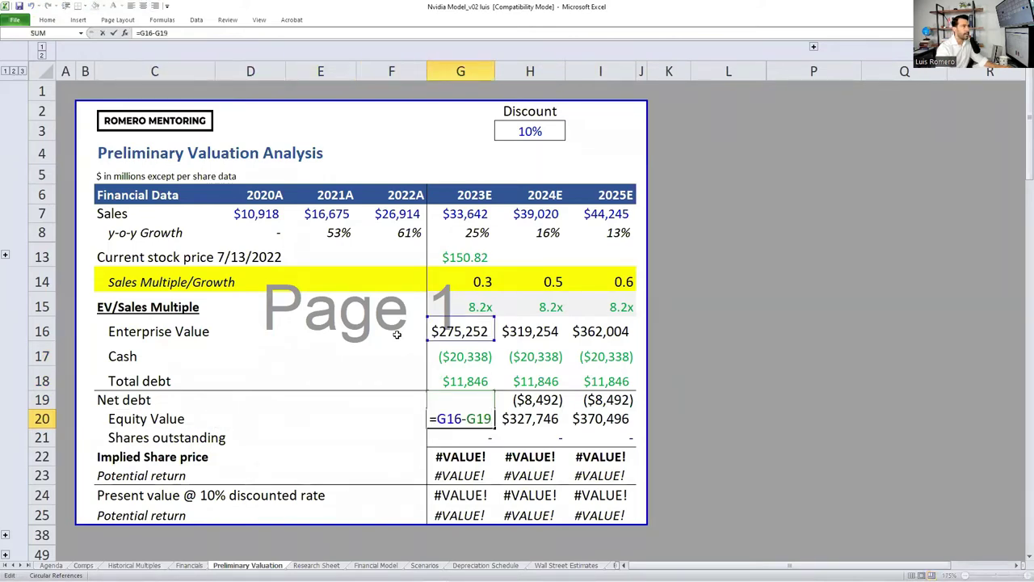
{"action": "key", "text": "Escape"}
{"action": "key", "text": "Up"}
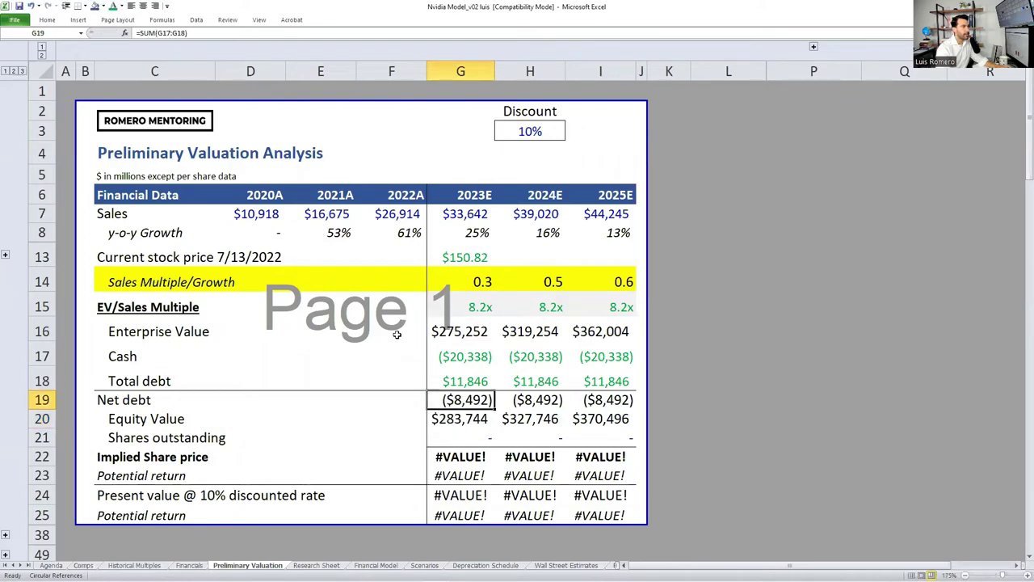
{"action": "key", "text": "Down"}
{"action": "key", "text": "Right"}
{"action": "key", "text": "Right"}
- Link the 2023E Shares outstanding in G21 to Shares Out. in cell C47 of the Financials sheet
{"action": "key", "text": "Down"}
{"action": "key", "text": "Left"}
{"action": "key", "text": "Left"}
{"action": "type", "text": "="}
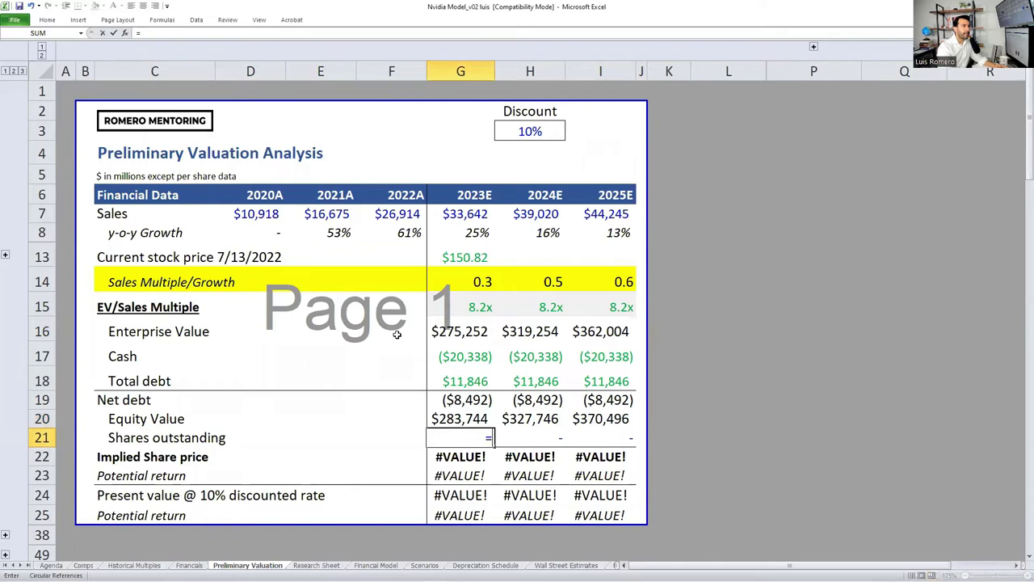
{"action": "key", "text": "ctrl+Page_Up"}
{"action": "key", "text": "Down"}
{"action": "key", "text": "Down"}
{"action": "key", "text": "Down"}
{"action": "key", "text": "Down"}
{"action": "key", "text": "Down"}
{"action": "key", "text": "Down"}
{"action": "key", "text": "Down"}
{"action": "key", "text": "Down"}
{"action": "key", "text": "Down"}
{"action": "key", "text": "Down"}
{"action": "key", "text": "Down"}
{"action": "key", "text": "Down"}
{"action": "key", "text": "Down"}
{"action": "key", "text": "Down"}
{"action": "key", "text": "Down"}
{"action": "key", "text": "Down"}
{"action": "key", "text": "Down"}
{"action": "key", "text": "Right"}
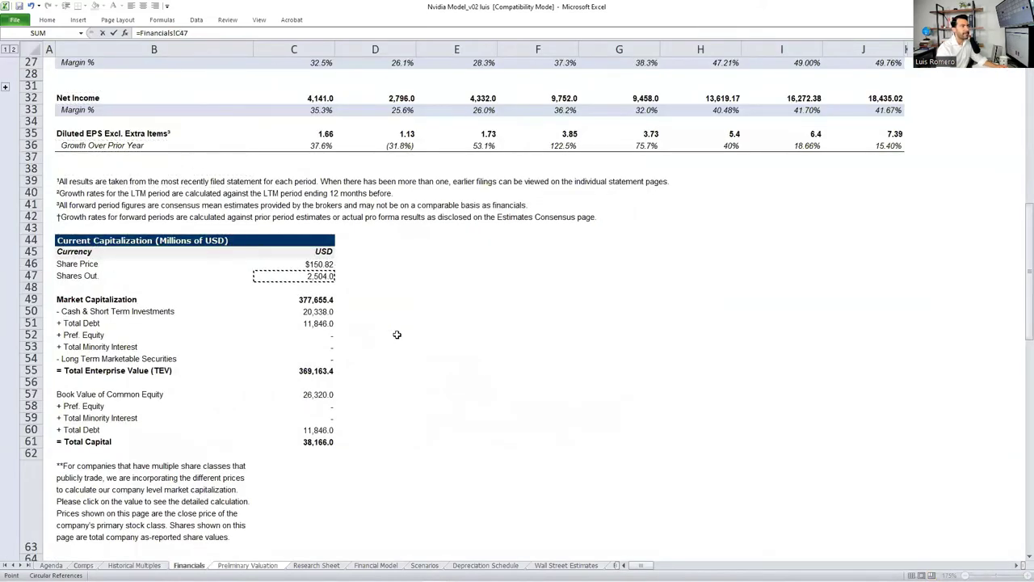
{"action": "key", "text": "Return"}
- Carry Shares outstanding forward by entering =G21 in H21 and filling it right to I21
{"action": "key", "text": "Right"}
{"action": "type", "text": "="}
{"action": "key", "text": "Left"}
{"action": "key", "text": "ctrl+Return"}
{"action": "key", "text": "shift+Right"}
{"action": "key", "text": "ctrl+r"}
- Format Shares outstanding in G21:I21 as numbers with a thousands separator and 0 decimal places
{"action": "key", "text": "Left"}
{"action": "key", "text": "shift+Right"}
{"action": "key", "text": "shift+Right"}
{"action": "key", "text": "ctrl+shift+1"}
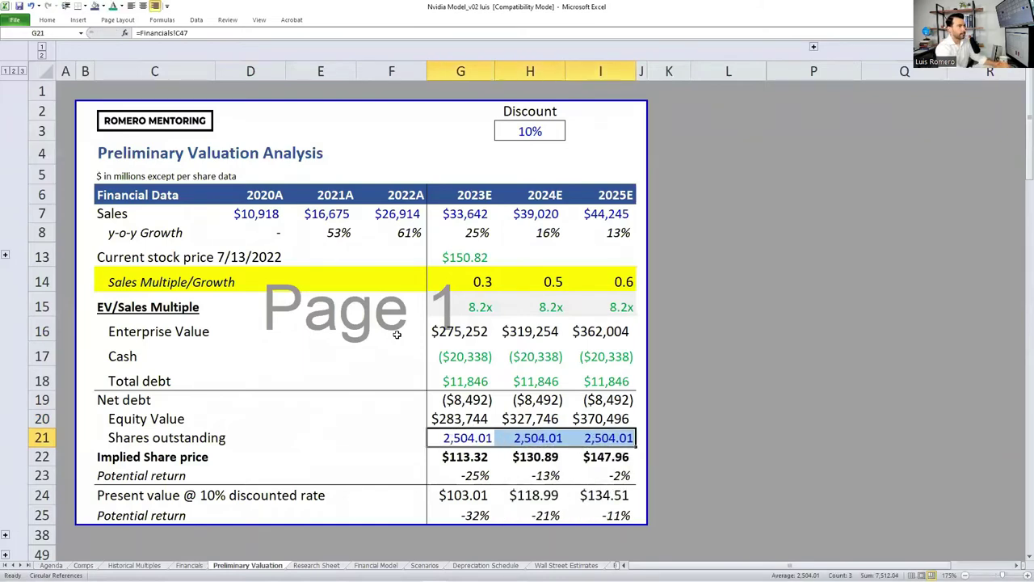
{"action": "key", "text": "ctrl+1"}
{"action": "type", "text": "0"}
{"action": "key", "text": "Return"}
- Apply the green font color to the Shares outstanding cells in G21:I21
{"action": "key", "text": "alt+h"}
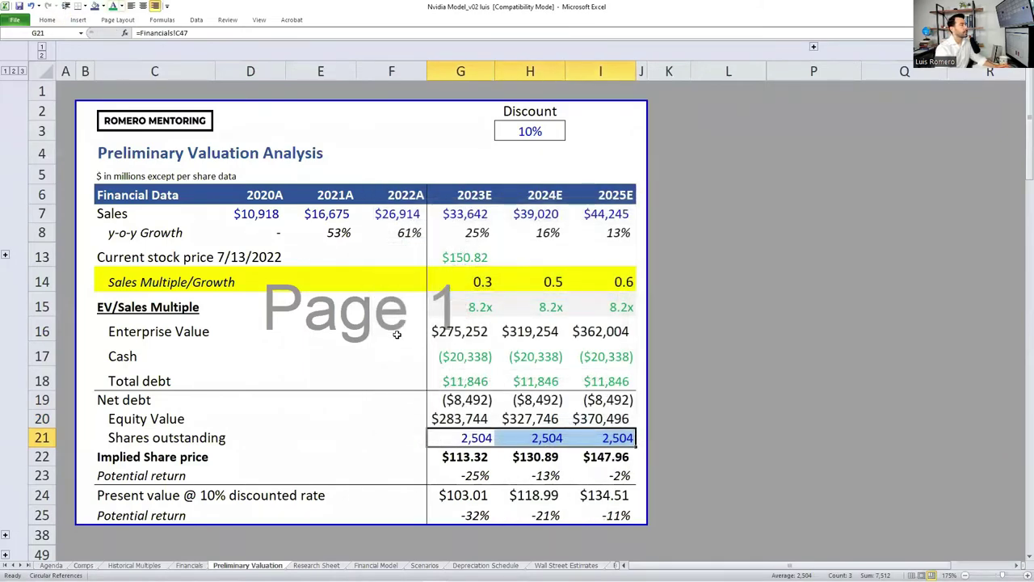
{"action": "key", "text": "f"}
{"action": "key", "text": "c"}
{"action": "key", "text": "Down"}
{"action": "key", "text": "Down"}
{"action": "key", "text": "Down"}
{"action": "key", "text": "Down"}
{"action": "key", "text": "Down"}
{"action": "key", "text": "Down"}
{"action": "key", "text": "Down"}
{"action": "key", "text": "Left"}
{"action": "key", "text": "Left"}
{"action": "key", "text": "Left"}
{"action": "key", "text": "Left"}
{"action": "key", "text": "Return"}
- Calculate the 2023E Implied Share price by entering =G20/G21 in G22, and select G22:I22
{"action": "key", "text": "Down"}
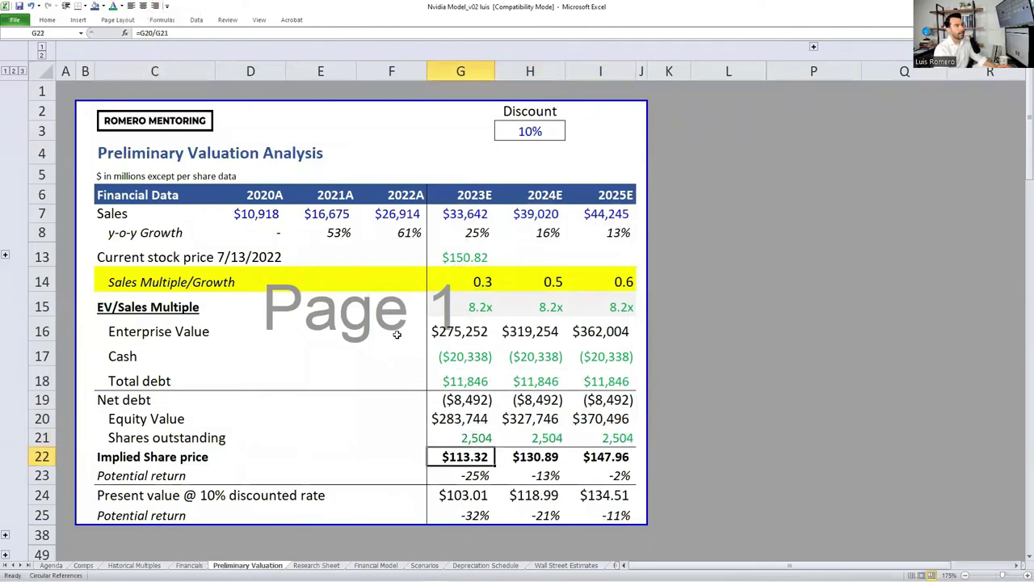
{"action": "type", "text": "="}
{"action": "key", "text": "Up"}
{"action": "key", "text": "Up"}
{"action": "type", "text": "/"}
{"action": "key", "text": "Up"}
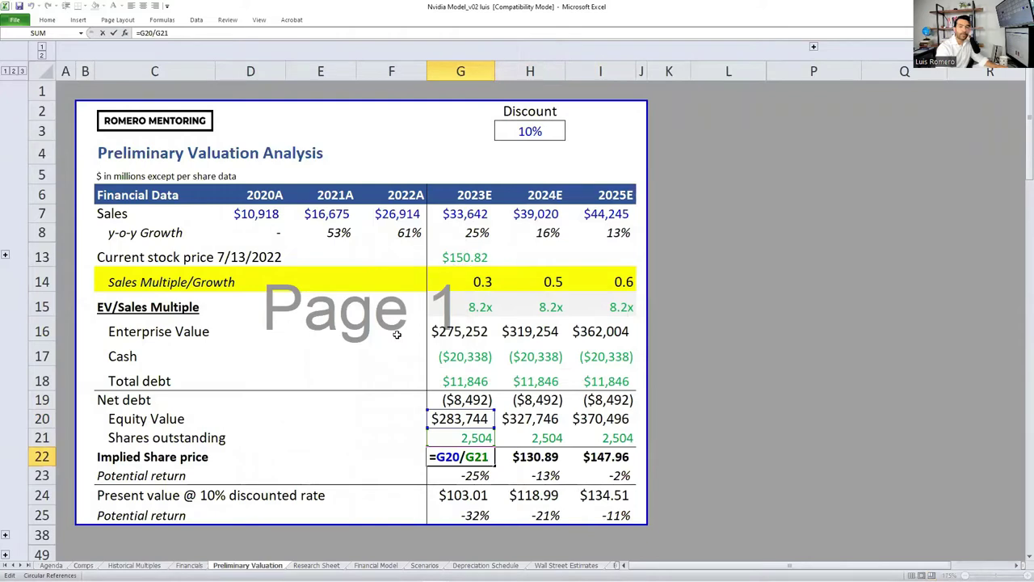
{"action": "key", "text": "ctrl+Return"}
{"action": "key", "text": "shift+Right"}
{"action": "key", "text": "shift+Right"}
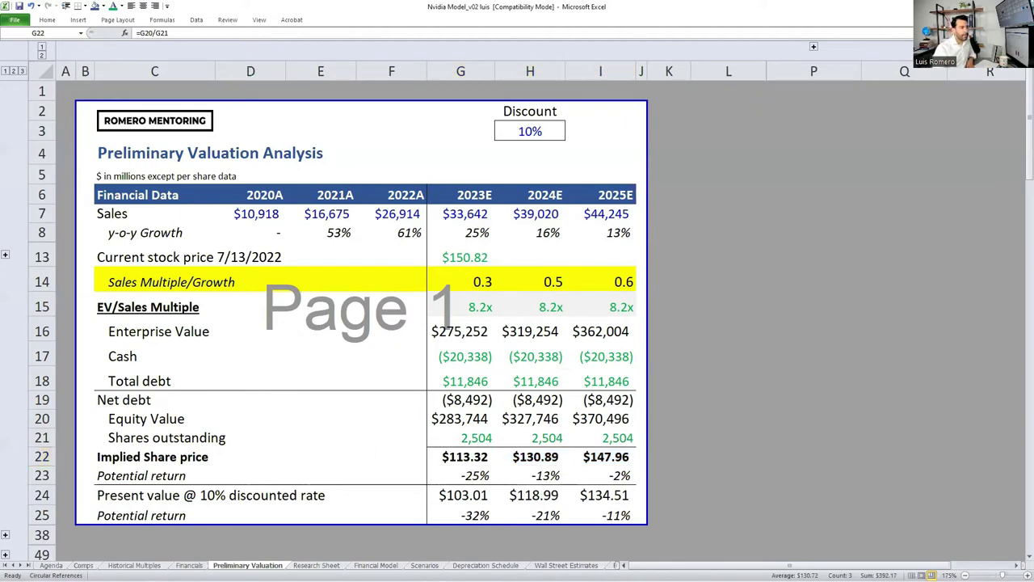
- Mark up the current stock price in red and compare it with the implied share prices and potential returns, clearing the marks at the end
{"action": "mouse_move", "coordinate": [502, 245]}
{"action": "left_mouse_down"}
{"action": "mouse_move", "coordinate": [452, 265]}
{"action": "mouse_move", "coordinate": [500, 255]}
{"action": "left_mouse_up"}
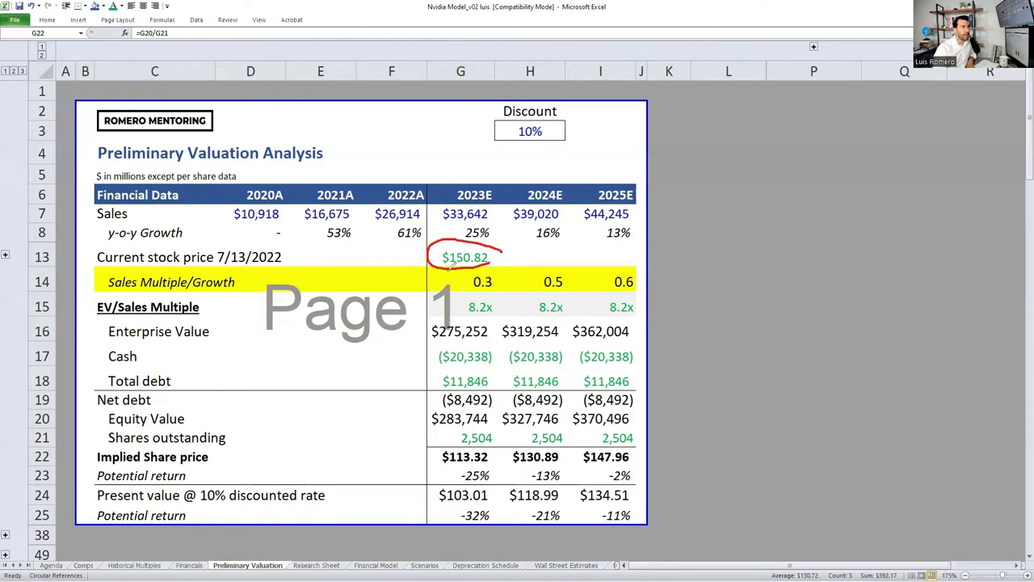
{"action": "mouse_move", "coordinate": [431, 263]}
{"action": "left_mouse_down"}
{"action": "mouse_move", "coordinate": [395, 377]}
{"action": "mouse_move", "coordinate": [396, 446]}
{"action": "mouse_move", "coordinate": [423, 466]}
{"action": "mouse_move", "coordinate": [449, 444]}
{"action": "mouse_move", "coordinate": [594, 443]}
{"action": "mouse_move", "coordinate": [658, 458]}
{"action": "mouse_move", "coordinate": [624, 486]}
{"action": "mouse_move", "coordinate": [481, 486]}
{"action": "mouse_move", "coordinate": [427, 453]}
{"action": "left_mouse_up"}
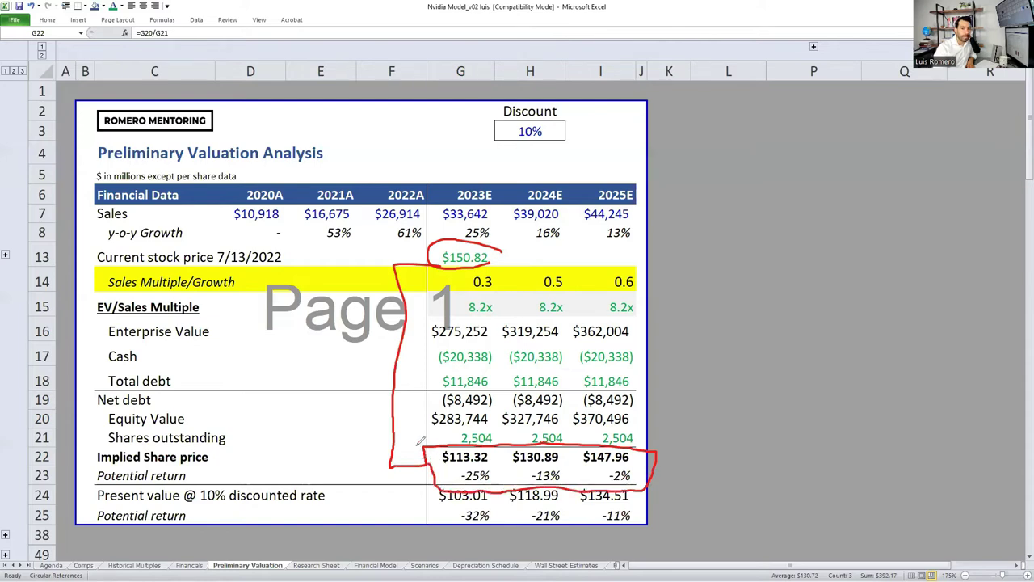
{"action": "left_click_drag", "start_coordinate": [491, 474], "coordinate": [589, 472]}
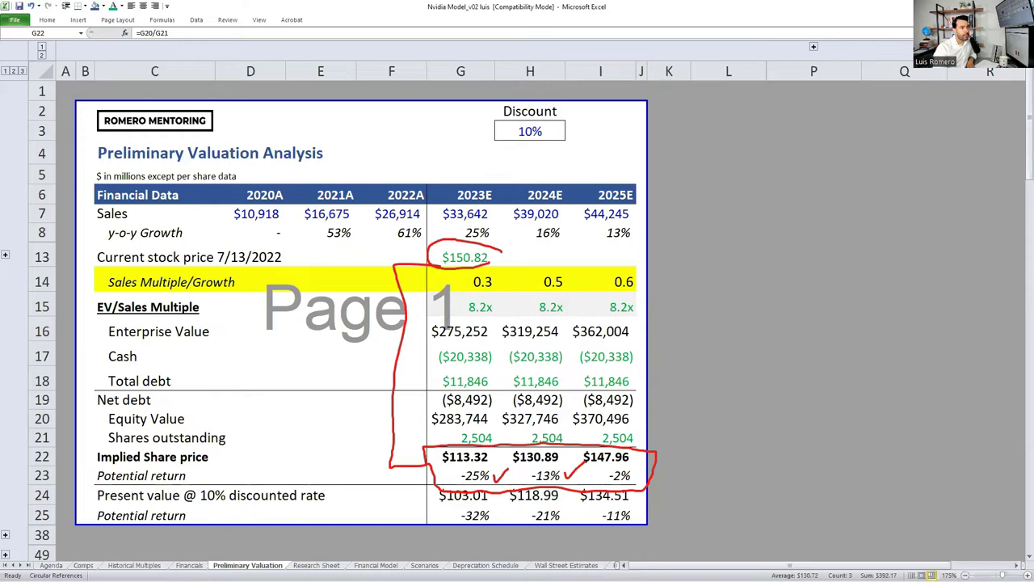
{"action": "key", "text": "Escape"}
- Mark up the implied share prices, the present values at the 10% discount rate with their returns, and the EV/Sales Multiple row, and clear the marks
{"action": "mouse_move", "coordinate": [58, 491]}
{"action": "left_mouse_down"}
{"action": "mouse_move", "coordinate": [89, 494]}
{"action": "mouse_move", "coordinate": [81, 508]}
{"action": "left_mouse_up"}
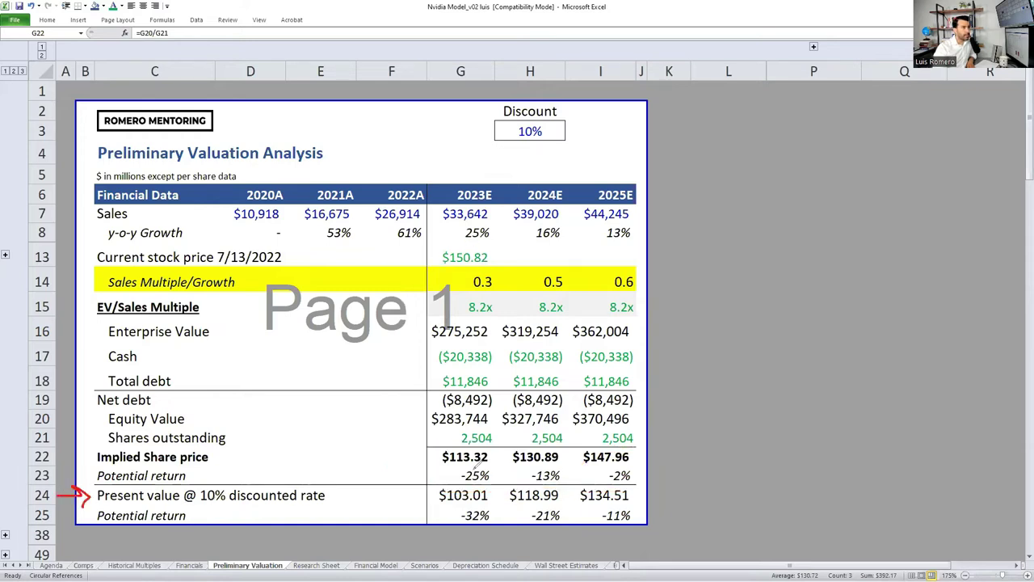
{"action": "mouse_move", "coordinate": [497, 444]}
{"action": "left_mouse_down"}
{"action": "mouse_move", "coordinate": [434, 454]}
{"action": "mouse_move", "coordinate": [509, 451]}
{"action": "left_mouse_up"}
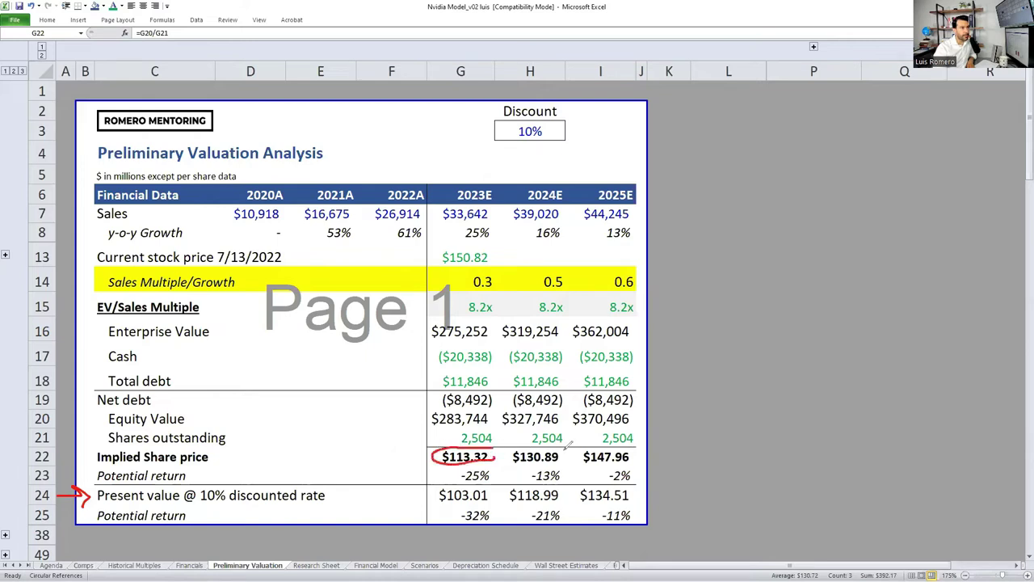
{"action": "mouse_move", "coordinate": [640, 438]}
{"action": "left_mouse_down"}
{"action": "mouse_move", "coordinate": [530, 445]}
{"action": "mouse_move", "coordinate": [566, 463]}
{"action": "mouse_move", "coordinate": [635, 463]}
{"action": "left_mouse_up"}
{"action": "mouse_move", "coordinate": [437, 509]}
{"action": "left_mouse_down"}
{"action": "mouse_move", "coordinate": [422, 485]}
{"action": "mouse_move", "coordinate": [622, 483]}
{"action": "mouse_move", "coordinate": [652, 525]}
{"action": "mouse_move", "coordinate": [523, 534]}
{"action": "mouse_move", "coordinate": [422, 511]}
{"action": "left_mouse_up"}
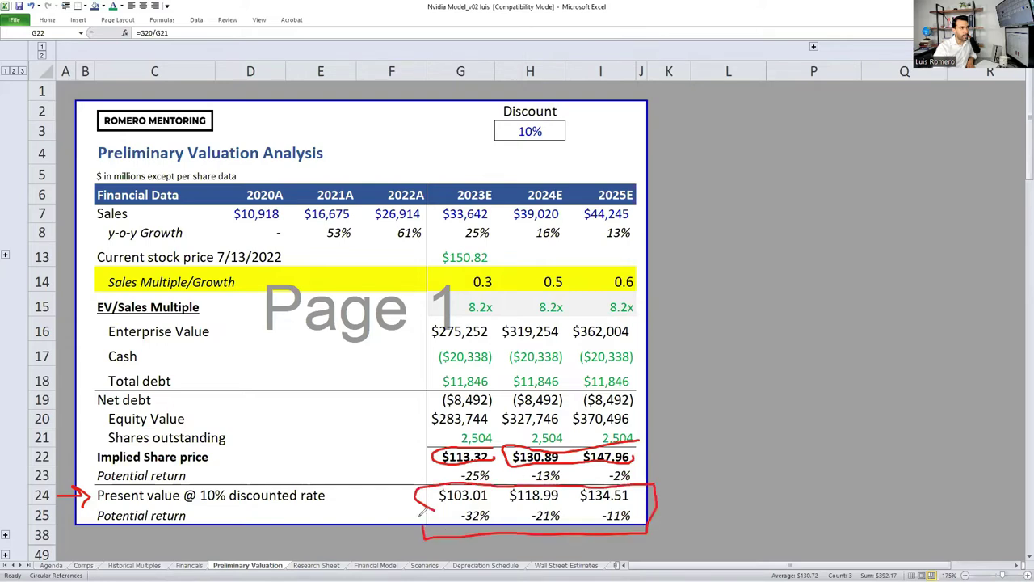
{"action": "mouse_move", "coordinate": [494, 508]}
{"action": "left_mouse_down"}
{"action": "mouse_move", "coordinate": [501, 517]}
{"action": "mouse_move", "coordinate": [518, 495]}
{"action": "mouse_move", "coordinate": [587, 493]}
{"action": "mouse_move", "coordinate": [644, 514]}
{"action": "mouse_move", "coordinate": [651, 495]}
{"action": "left_mouse_up"}
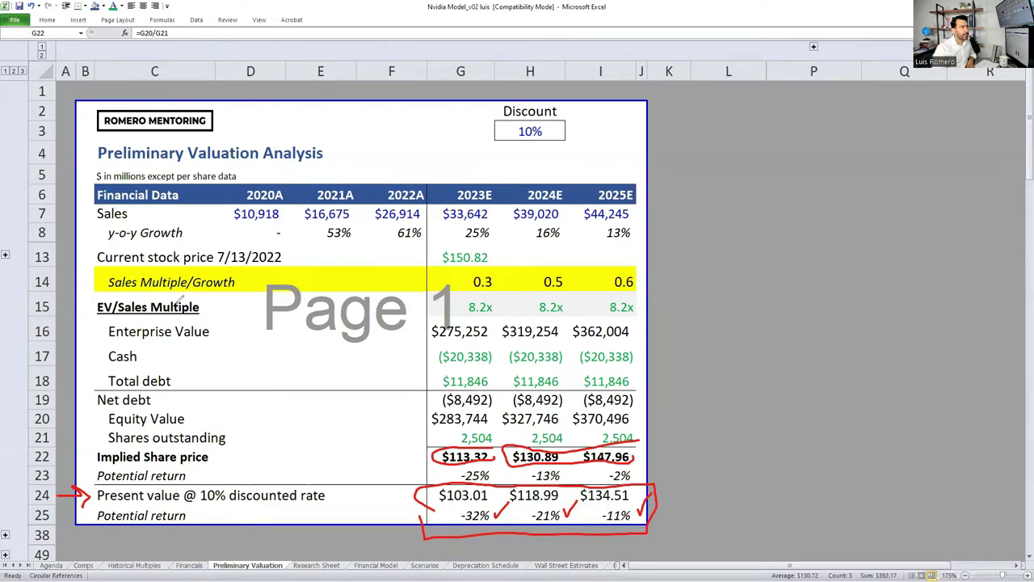
{"action": "mouse_move", "coordinate": [198, 318]}
{"action": "left_mouse_down"}
{"action": "mouse_move", "coordinate": [82, 311]}
{"action": "mouse_move", "coordinate": [231, 288]}
{"action": "left_mouse_up"}
{"action": "mouse_move", "coordinate": [455, 304]}
{"action": "left_mouse_down"}
{"action": "mouse_move", "coordinate": [645, 292]}
{"action": "mouse_move", "coordinate": [590, 322]}
{"action": "mouse_move", "coordinate": [190, 319]}
{"action": "left_mouse_up"}
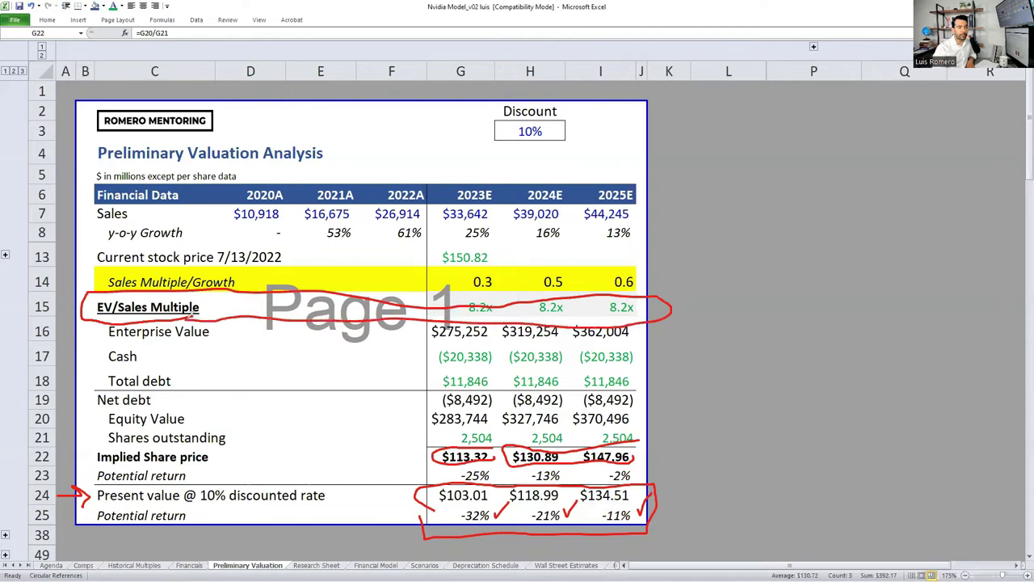
{"action": "key", "text": "Escape"}
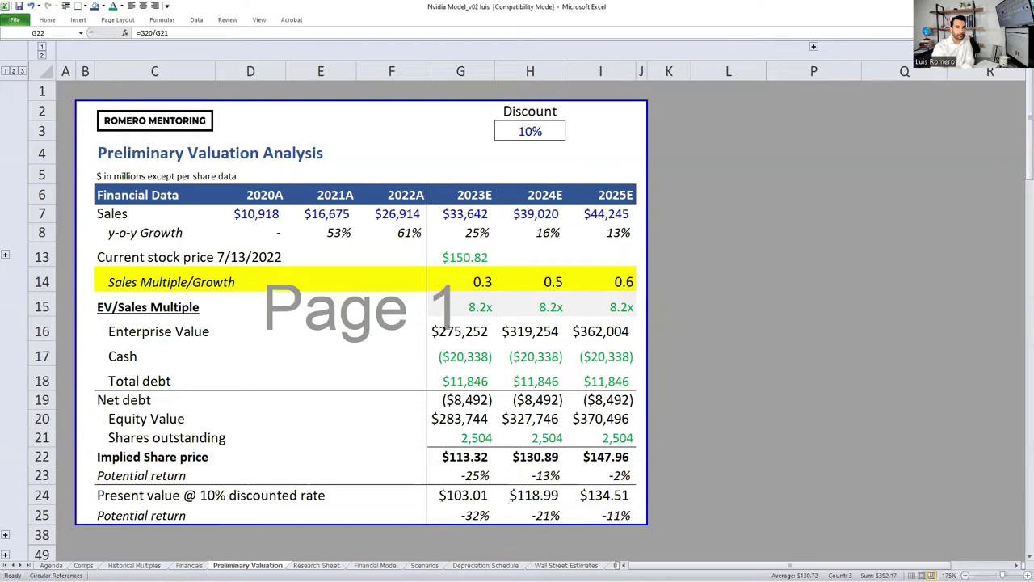
- Circle the 2023E–2025E EV/Sales multiples and connect them to the y-o-y Growth rates with check marks
{"action": "mouse_move", "coordinate": [653, 294]}
{"action": "left_mouse_down"}
{"action": "mouse_move", "coordinate": [436, 305]}
{"action": "mouse_move", "coordinate": [467, 322]}
{"action": "mouse_move", "coordinate": [655, 327]}
{"action": "mouse_move", "coordinate": [645, 296]}
{"action": "left_mouse_up"}
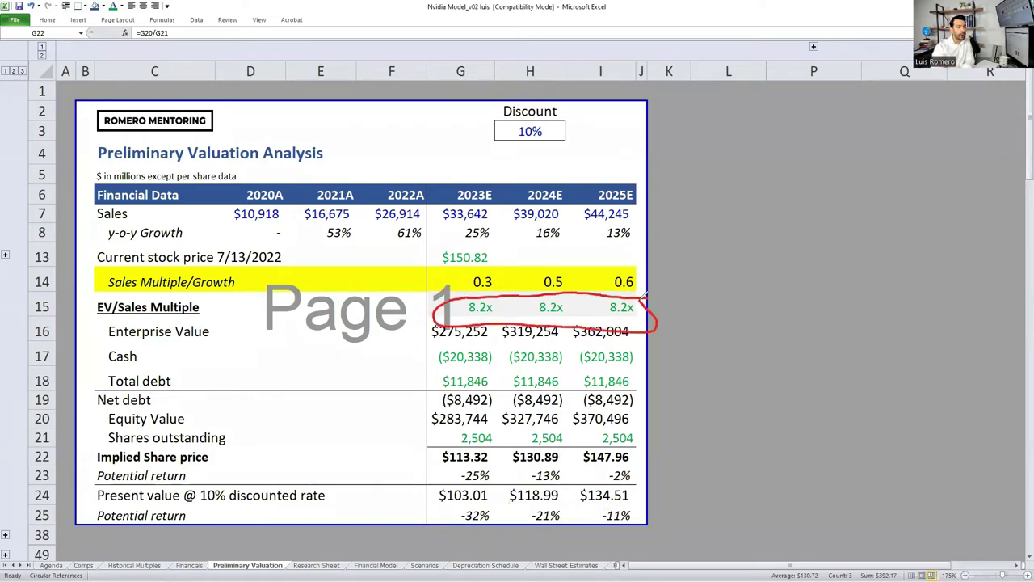
{"action": "mouse_move", "coordinate": [435, 312]}
{"action": "left_mouse_down"}
{"action": "mouse_move", "coordinate": [455, 220]}
{"action": "mouse_move", "coordinate": [606, 215]}
{"action": "mouse_move", "coordinate": [656, 225]}
{"action": "mouse_move", "coordinate": [582, 243]}
{"action": "mouse_move", "coordinate": [443, 234]}
{"action": "mouse_move", "coordinate": [483, 240]}
{"action": "left_mouse_up"}
{"action": "mouse_move", "coordinate": [494, 227]}
{"action": "left_mouse_down"}
{"action": "mouse_move", "coordinate": [500, 236]}
{"action": "mouse_move", "coordinate": [512, 210]}
{"action": "left_mouse_up"}
{"action": "mouse_move", "coordinate": [569, 228]}
{"action": "left_mouse_down"}
{"action": "mouse_move", "coordinate": [574, 239]}
{"action": "mouse_move", "coordinate": [601, 209]}
{"action": "mouse_move", "coordinate": [643, 236]}
{"action": "mouse_move", "coordinate": [683, 202]}
{"action": "left_mouse_up"}
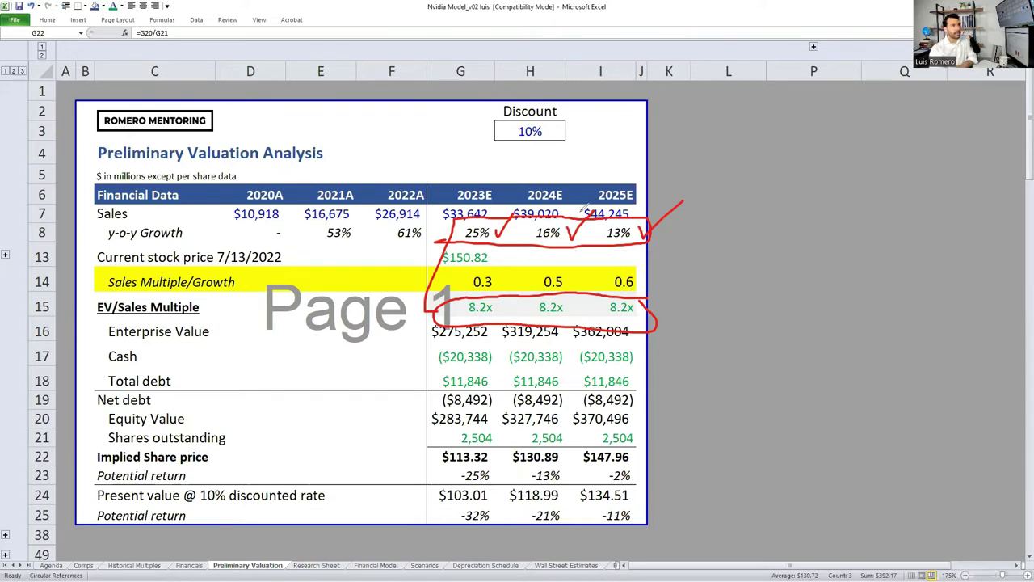
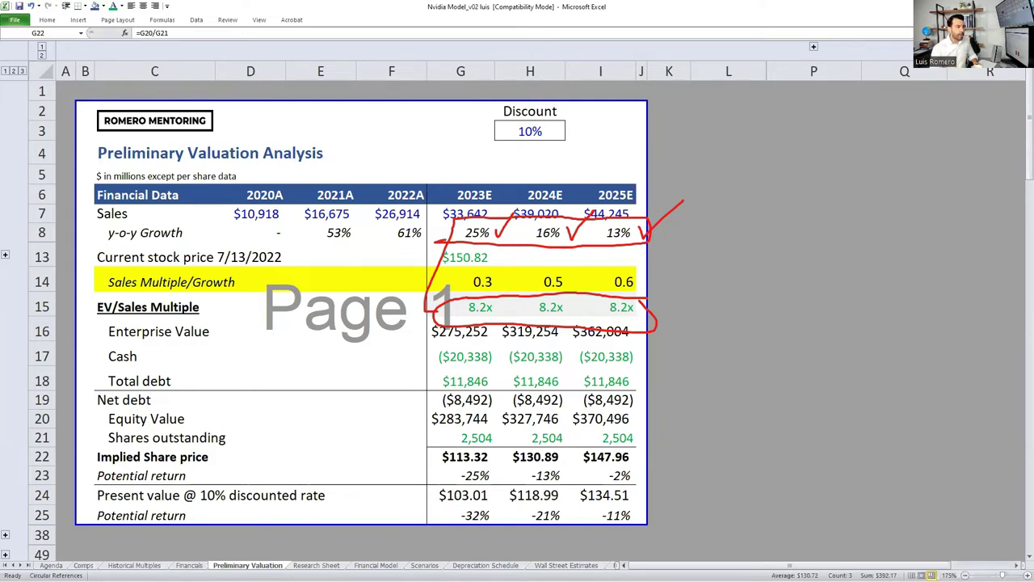
{"action": "key", "text": "Escape"}
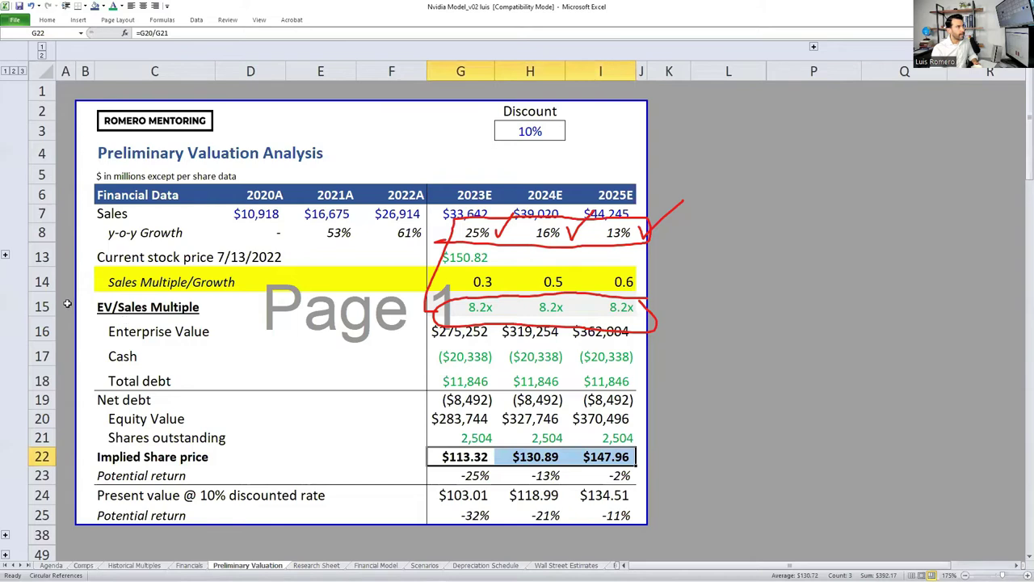
- Inspect the EV/Sales Multiple formulas for 2023E and 2024E in G15 and H15
{"action": "left_click", "coordinate": [481, 306]}
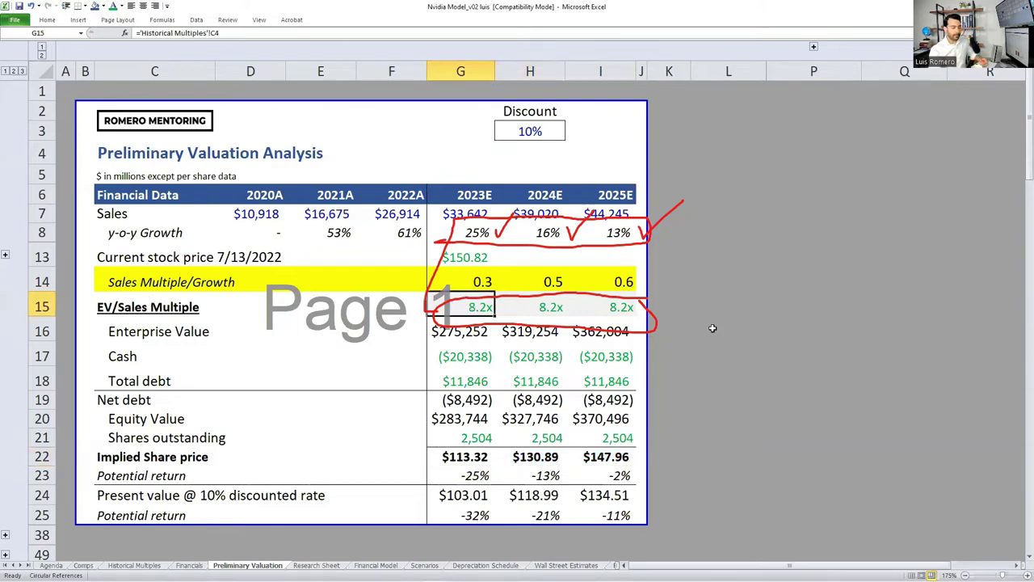
{"action": "key", "text": "Right"}
{"action": "key", "text": "F2"}
{"action": "key", "text": "Escape"}
{"action": "key", "text": "F2"}
{"action": "key", "text": "Escape"}
- On the Comps sheet, circle NVIDIA's EV/Revenues multiple, write 8.2 beneath it for comparison, and clear the marks
{"action": "left_click", "coordinate": [408, 406]}
{"action": "key", "text": "ctrl+Page_Up"}
{"action": "key", "text": "ctrl+Page_Up"}
{"action": "key", "text": "ctrl+Page_Up"}
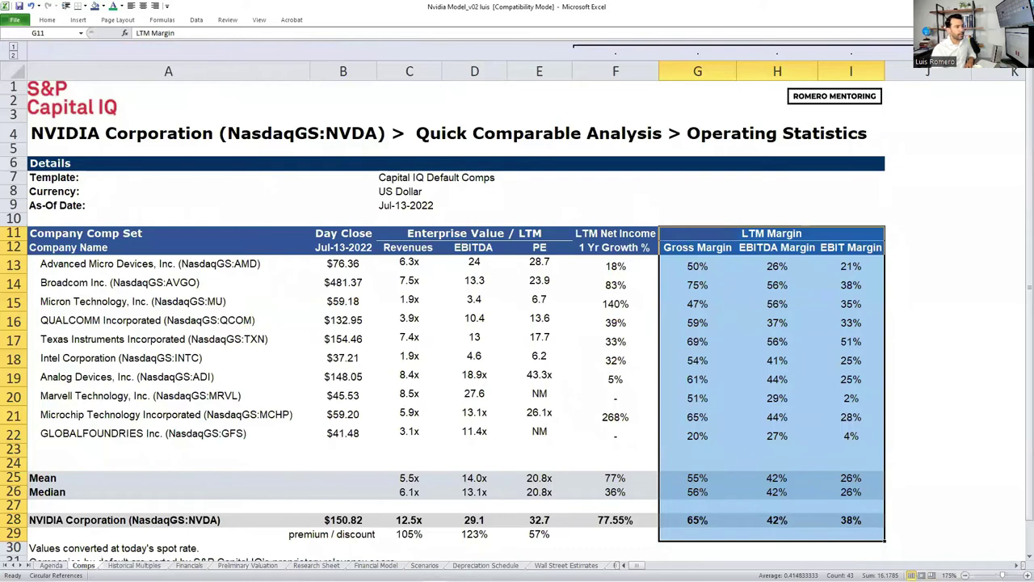
{"action": "mouse_move", "coordinate": [434, 511]}
{"action": "left_mouse_down"}
{"action": "mouse_move", "coordinate": [375, 504]}
{"action": "mouse_move", "coordinate": [397, 527]}
{"action": "mouse_move", "coordinate": [431, 507]}
{"action": "left_mouse_up"}
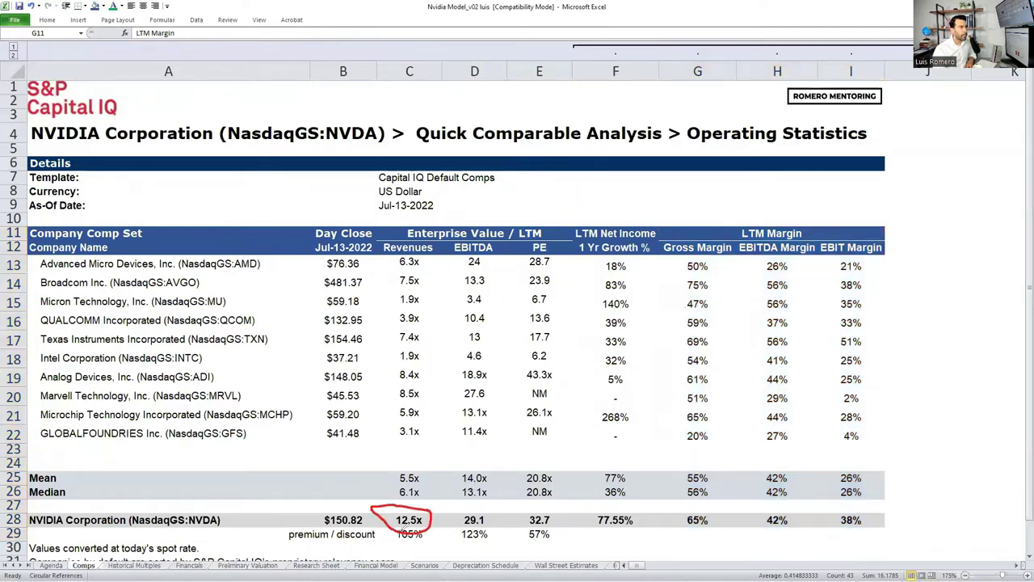
{"action": "mouse_move", "coordinate": [398, 544]}
{"action": "left_mouse_down"}
{"action": "mouse_move", "coordinate": [409, 556]}
{"action": "mouse_move", "coordinate": [456, 556]}
{"action": "left_mouse_up"}
{"action": "left_click", "coordinate": [418, 554]}
{"action": "left_click_drag", "start_coordinate": [400, 543], "coordinate": [413, 542]}
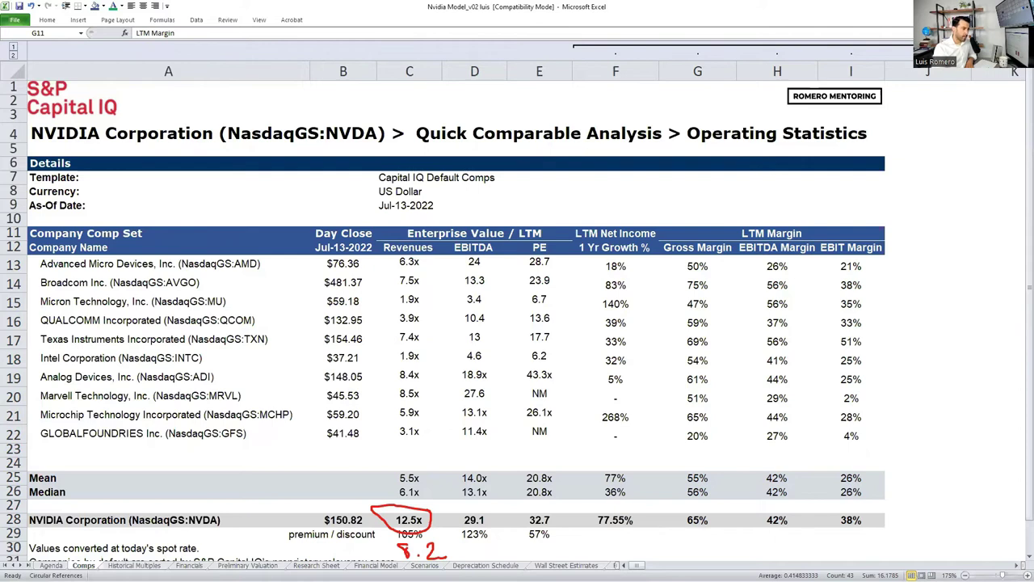
{"action": "mouse_move", "coordinate": [428, 510]}
{"action": "left_mouse_down"}
{"action": "mouse_move", "coordinate": [403, 525]}
{"action": "mouse_move", "coordinate": [425, 514]}
{"action": "left_mouse_up"}
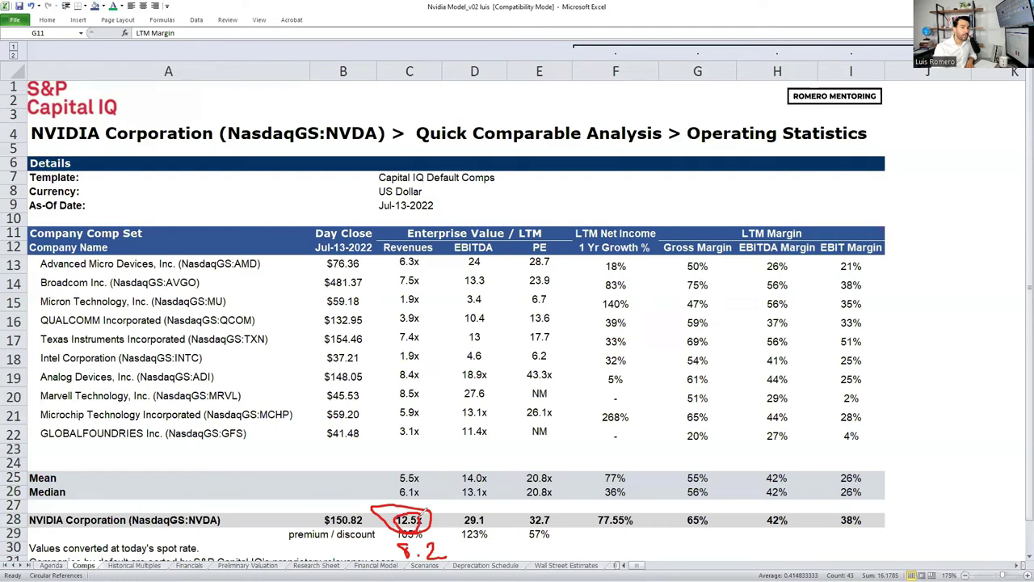
{"action": "key", "text": "Escape"}
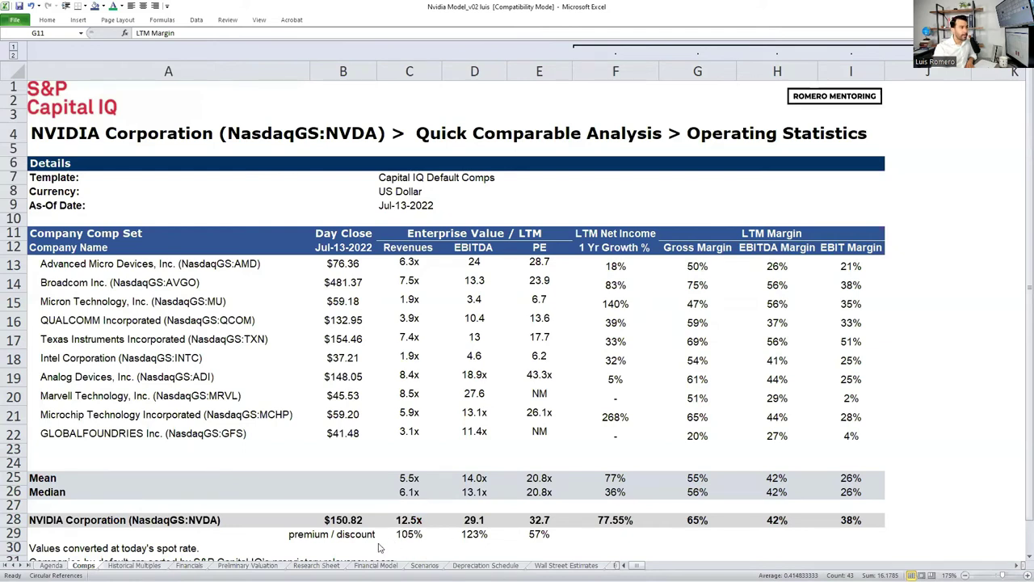
- Set the 2023E EV/Sales Multiple in G15 of the Preliminary Valuation sheet to 12.5
{"action": "key", "text": "ctrl+Page_Down"}
{"action": "key", "text": "ctrl+Page_Down"}
{"action": "key", "text": "ctrl+Page_Down"}
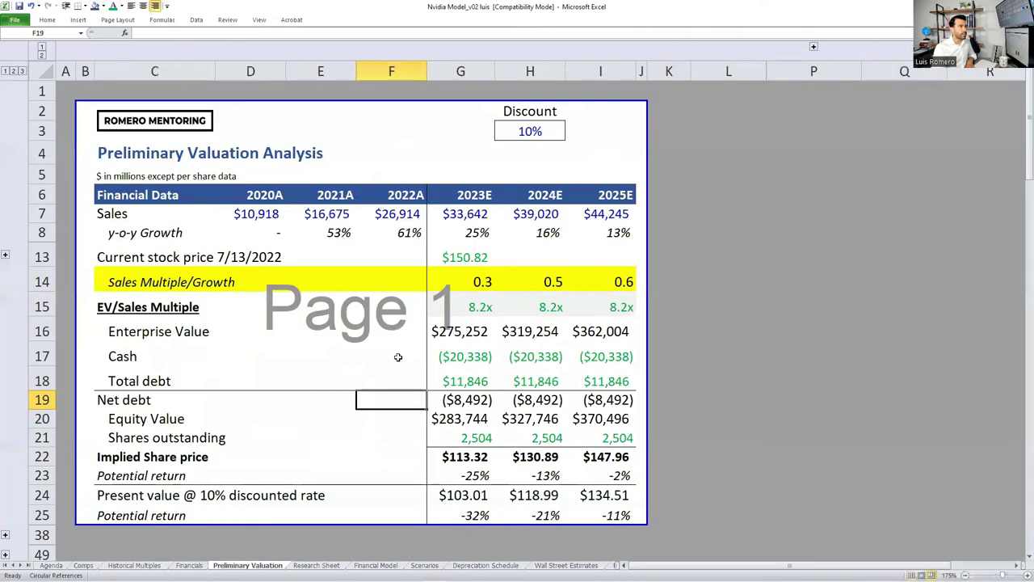
{"action": "left_click", "coordinate": [481, 307]}
{"action": "type", "text": "12.5"}
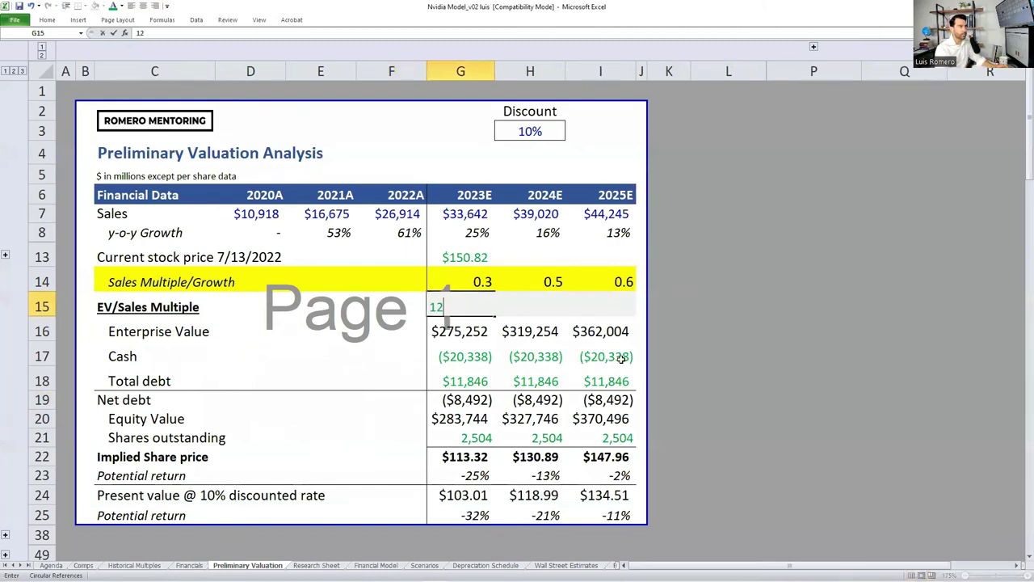
{"action": "key", "text": "ctrl+Return"}
- Go to the 2023E Implied Share price in G22 and inspect its formula
{"action": "key", "text": "ctrl+Down"}
{"action": "key", "text": "Up"}
{"action": "key", "text": "Up"}
{"action": "key", "text": "Up"}
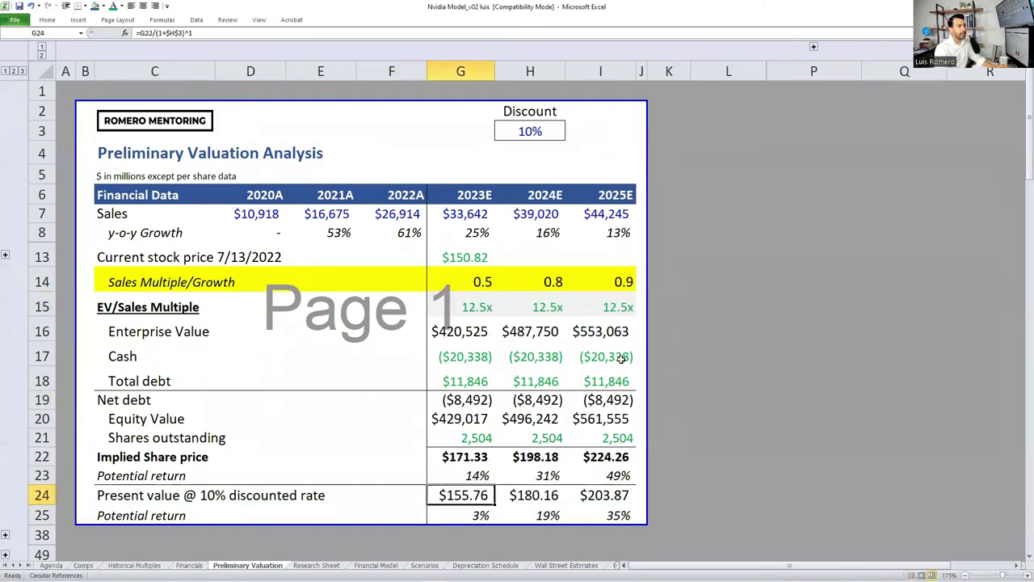
{"action": "key", "text": "F2"}
{"action": "key", "text": "Escape"}
- Fill the Implied Share price row C22:I22 with yellow and go to the 2024E value in H22
{"action": "key", "text": "ctrl+Left"}
{"action": "key", "text": "ctrl+shift+Right"}
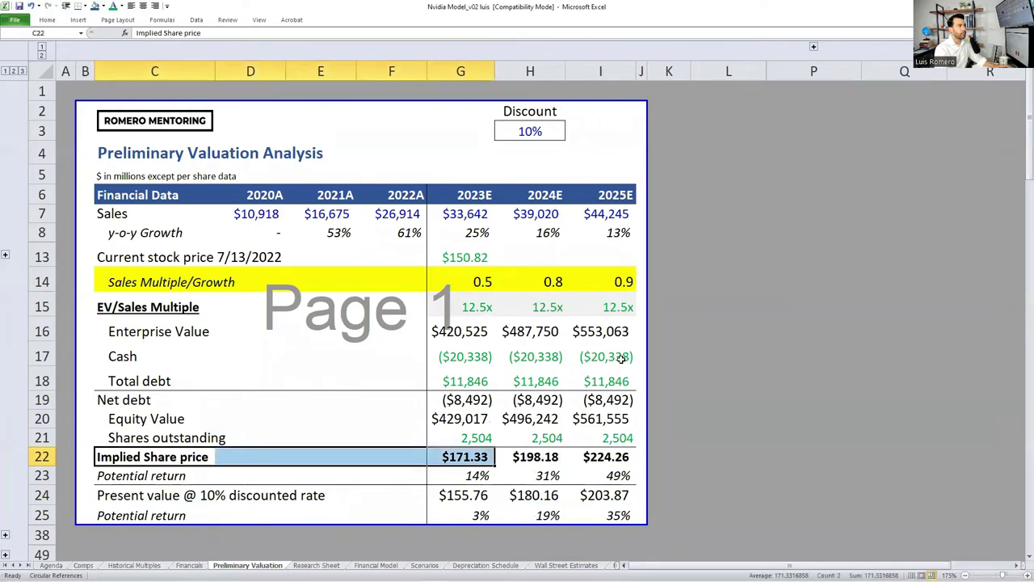
{"action": "key", "text": "ctrl+shift+Right"}
{"action": "key", "text": "alt"}
{"action": "key", "text": "6"}
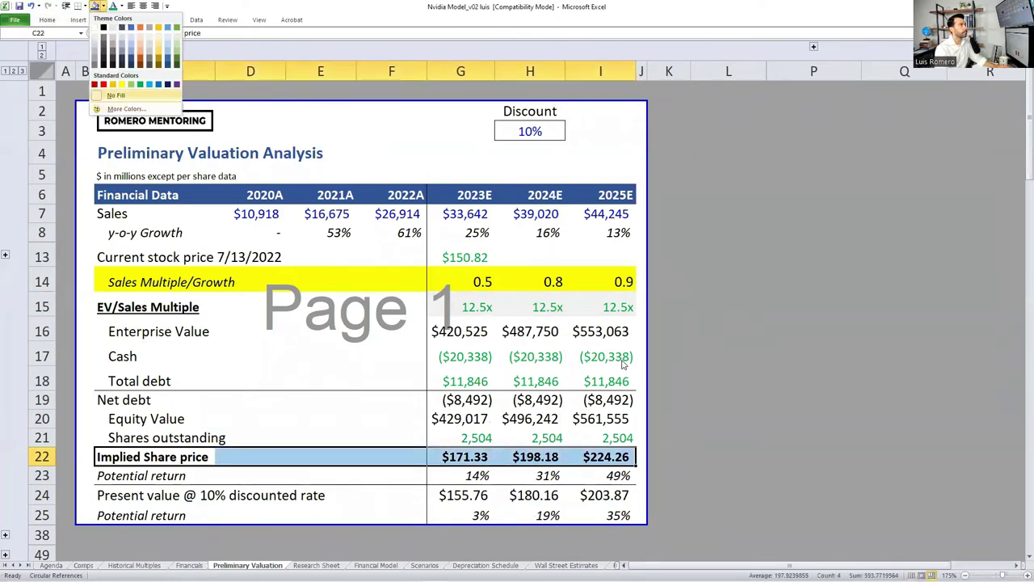
{"action": "key", "text": "Down"}
{"action": "key", "text": "Right"}
{"action": "key", "text": "Return"}
{"action": "key", "text": "Right"}
{"action": "key", "text": "Right"}
{"action": "key", "text": "Right"}
{"action": "key", "text": "Right"}
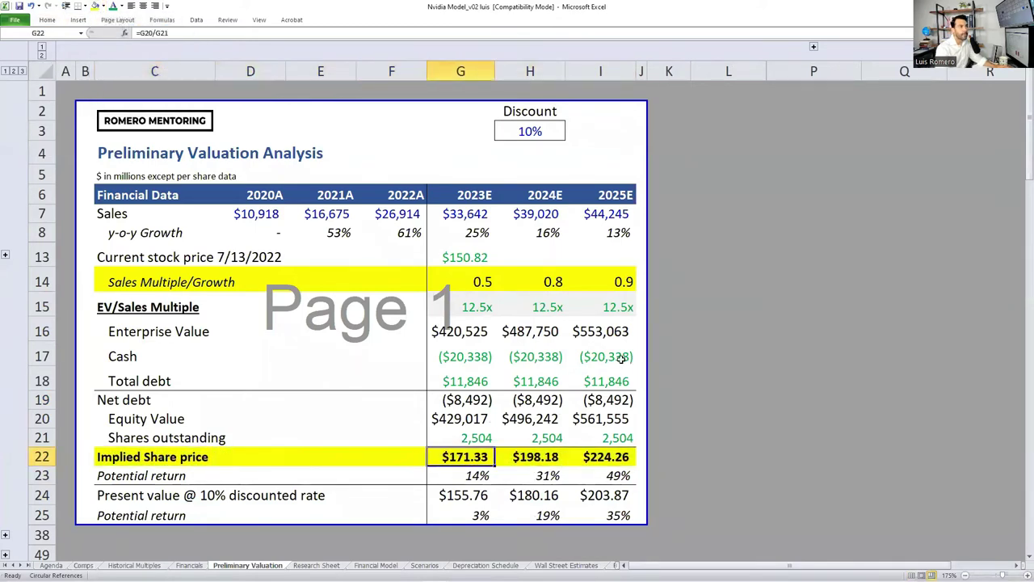
{"action": "key", "text": "Right"}
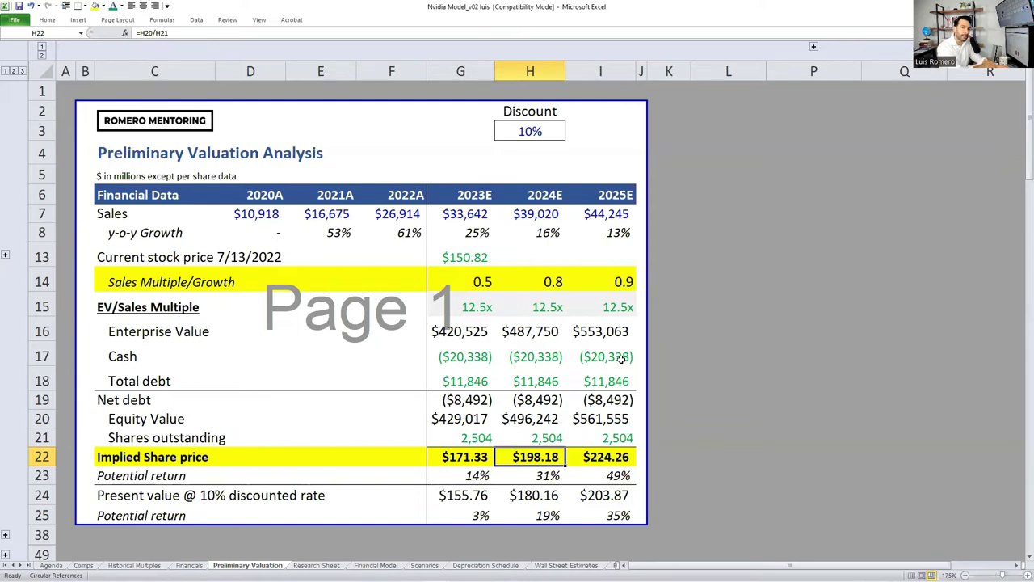
- Go to the 2025E Potential return in I23 and inspect its formula, leaving it unchanged
{"action": "key", "text": "Right"}
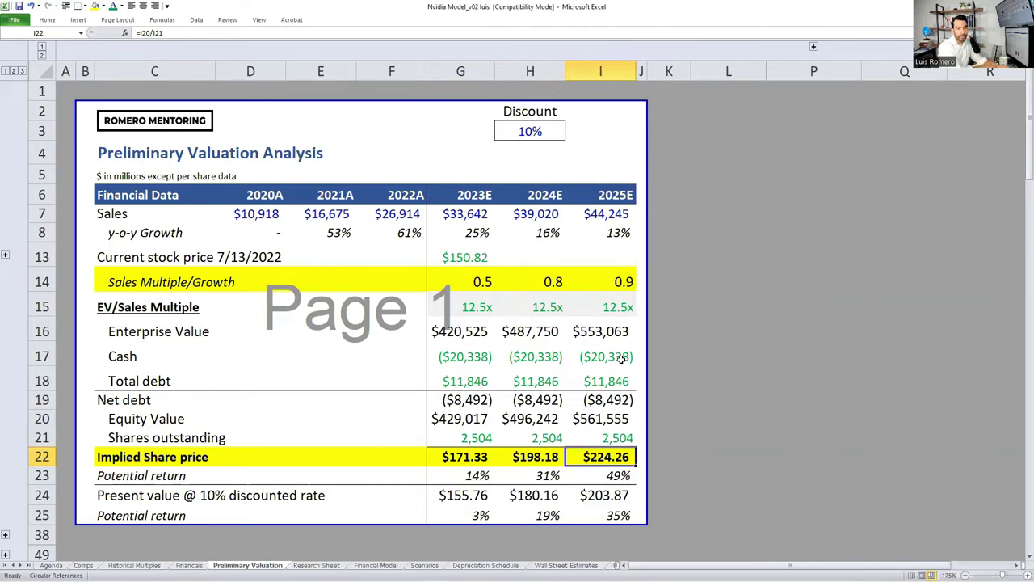
{"action": "key", "text": "Down"}
{"action": "key", "text": "F2"}
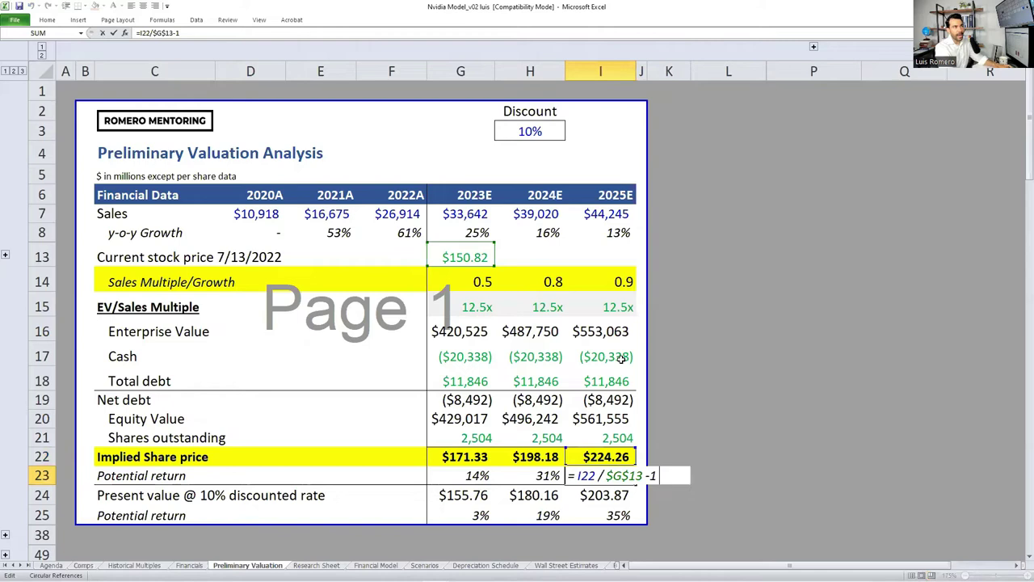
{"action": "key", "text": "Escape"}
{"action": "key", "text": "F2"}
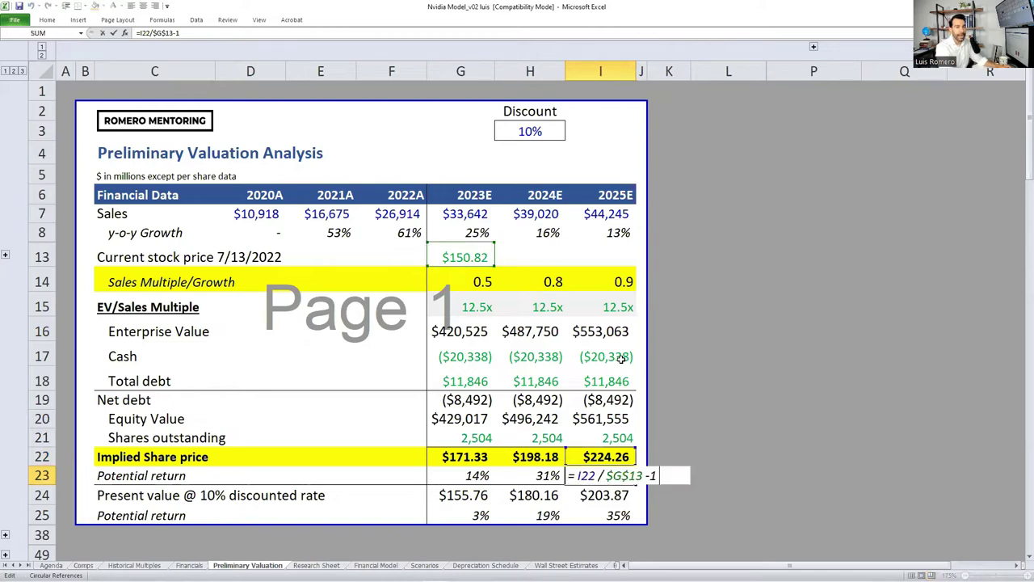
{"action": "key", "text": "Escape"}
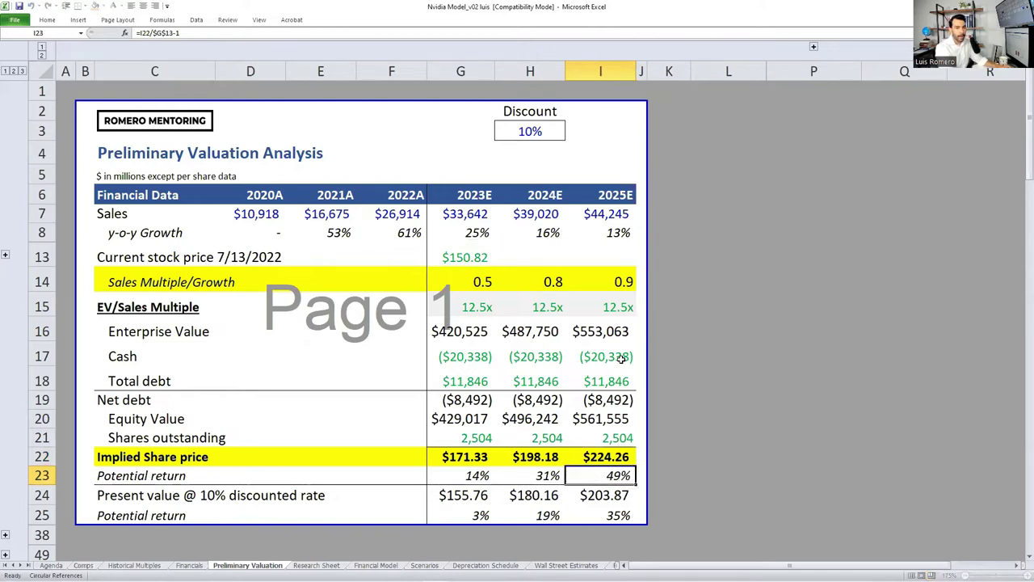
- Go up to the 2025E EV/Sales Multiple in I15 and select all of row 15 to point it out
{"action": "key", "text": "Up"}
{"action": "key", "text": "Up"}
{"action": "key", "text": "Up"}
{"action": "key", "text": "Up"}
{"action": "key", "text": "Up"}
{"action": "key", "text": "Up"}
{"action": "key", "text": "Up"}
{"action": "key", "text": "Up"}
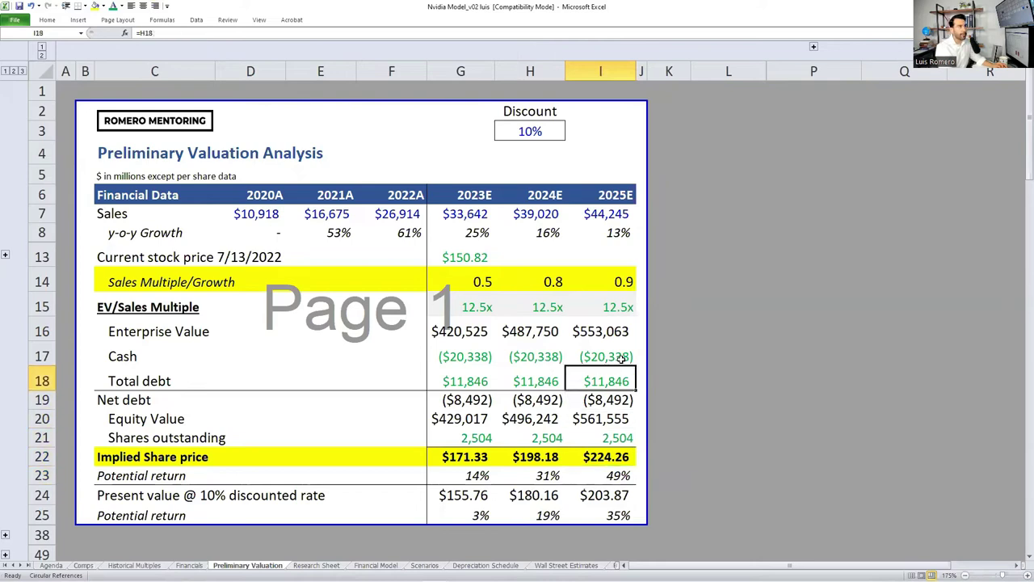
{"action": "key", "text": "shift+space"}
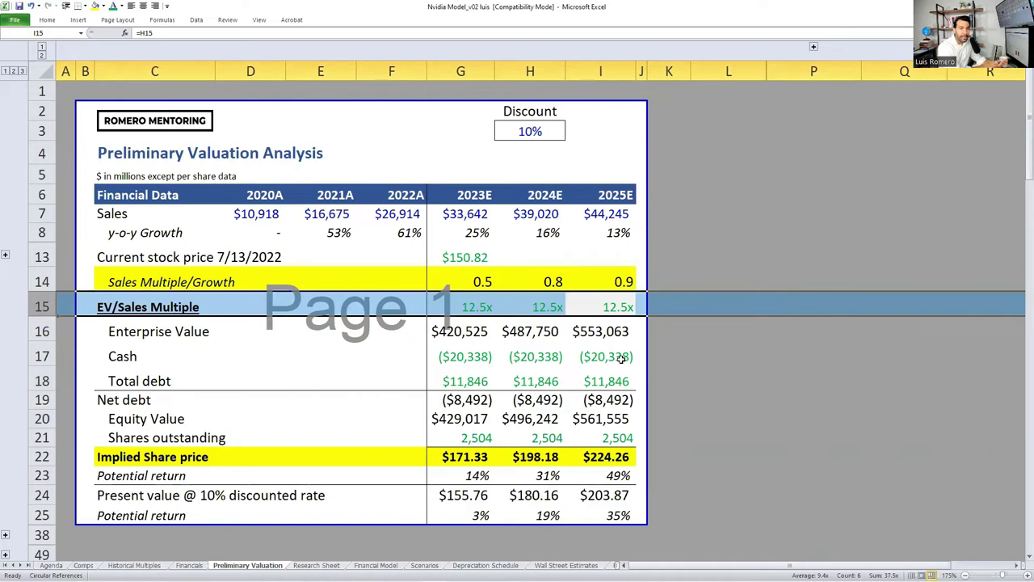
- Return to the Potential return row beneath Implied Share price, select C23:I23 to point it out, and end on I23 alone
{"action": "key", "text": "Down"}
{"action": "key", "text": "Down"}
{"action": "key", "text": "Down"}
{"action": "key", "text": "Down"}
{"action": "key", "text": "Down"}
{"action": "key", "text": "Down"}
{"action": "key", "text": "Down"}
{"action": "key", "text": "Down"}
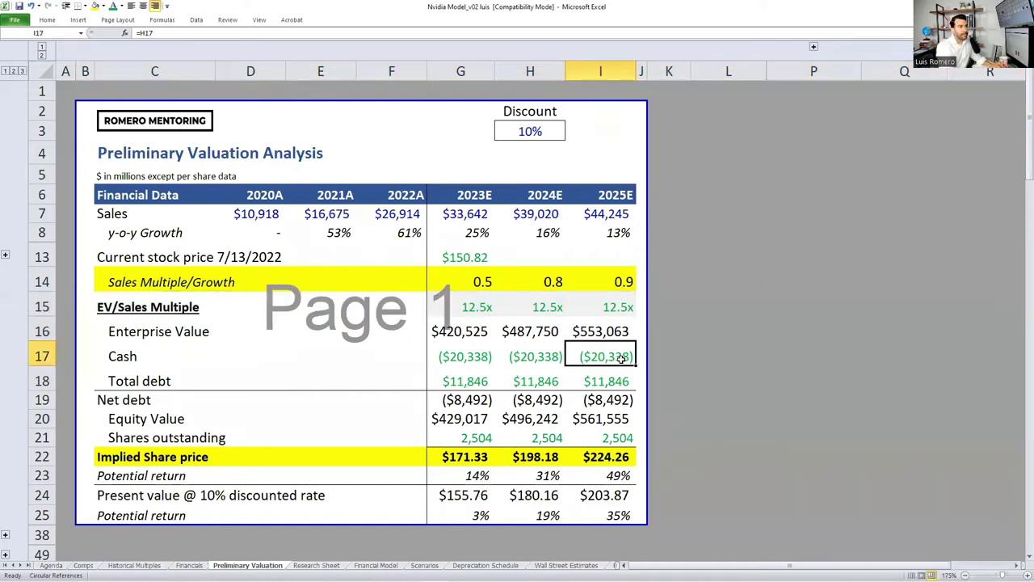
{"action": "key", "text": "shift+Left"}
{"action": "key", "text": "shift+Left"}
{"action": "key", "text": "shift+Left"}
{"action": "key", "text": "shift+Left"}
{"action": "key", "text": "shift+Left"}
{"action": "key", "text": "shift+Left"}
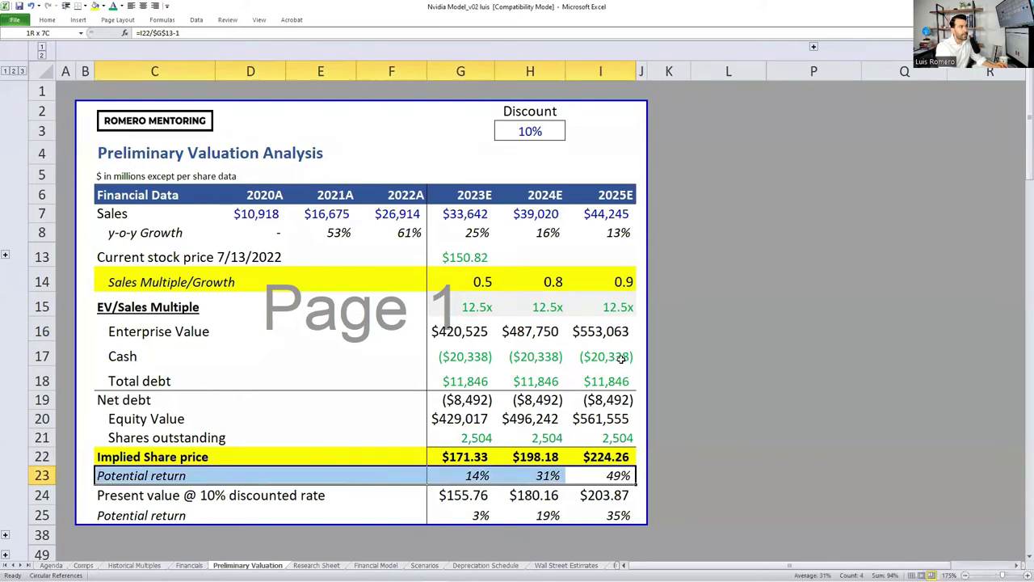
{"action": "key", "text": "Right"}
{"action": "key", "text": "Left"}
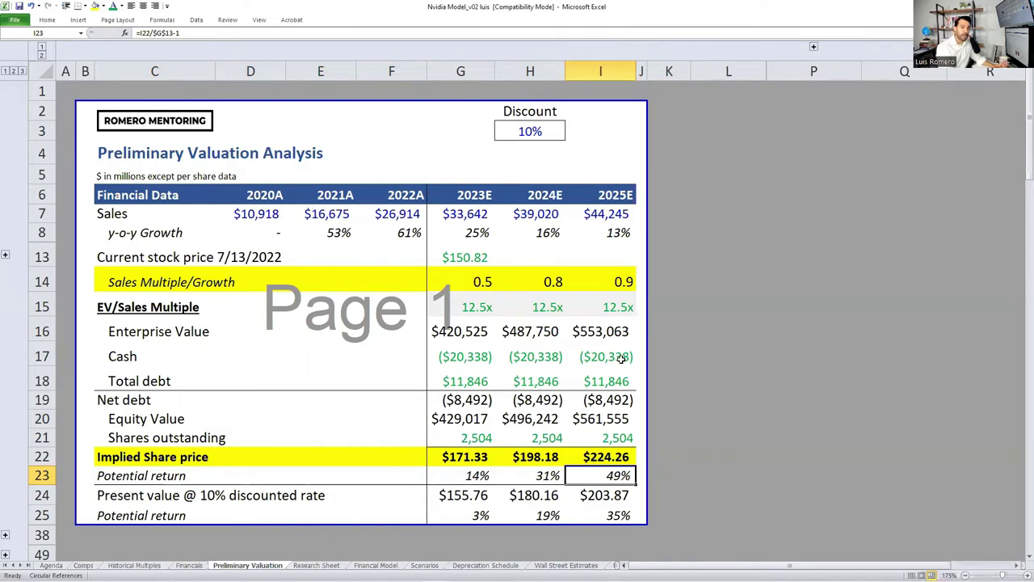
- Review the 2025E EV/Sales multiple, the implied share price and the estimate-year growth inputs in the valuation table
{"action": "key", "text": "Up"}
{"action": "key", "text": "Up"}
{"action": "key", "text": "Up"}
{"action": "key", "text": "Up"}
{"action": "key", "text": "Up"}
{"action": "key", "text": "Up"}
{"action": "key", "text": "Up"}
{"action": "key", "text": "Up"}
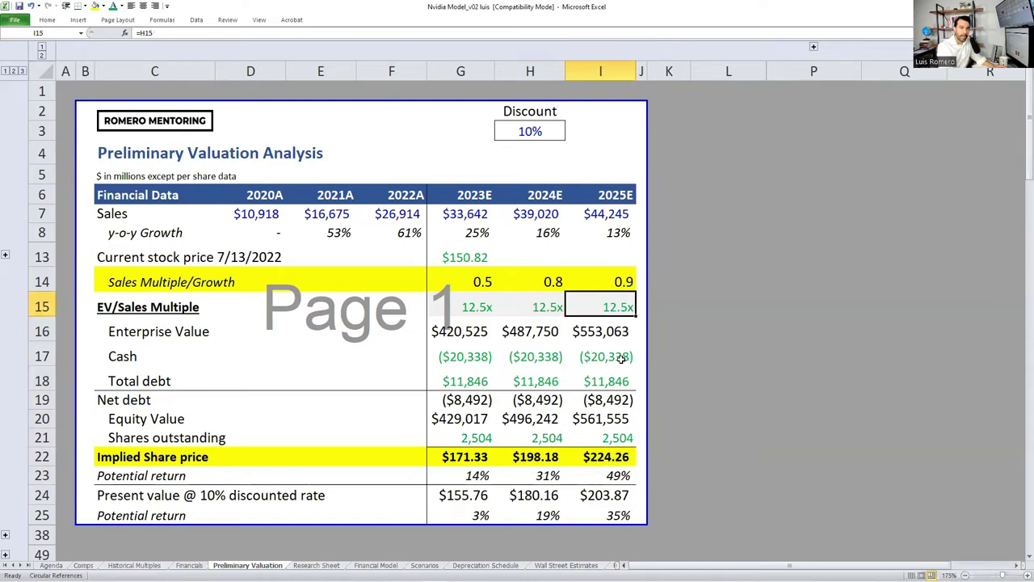
{"action": "key", "text": "ctrl+Down"}
{"action": "key", "text": "Up"}
{"action": "key", "text": "Up"}
{"action": "key", "text": "Up"}
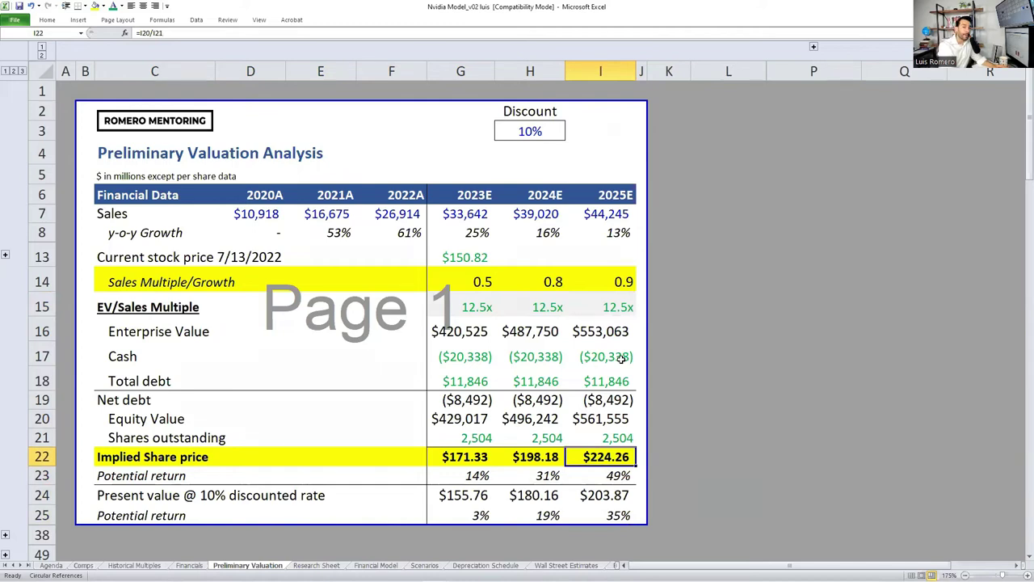
{"action": "key", "text": "Up"}
{"action": "key", "text": "Up"}
{"action": "key", "text": "Up"}
{"action": "key", "text": "Up"}
{"action": "key", "text": "Up"}
{"action": "key", "text": "Up"}
{"action": "key", "text": "Up"}
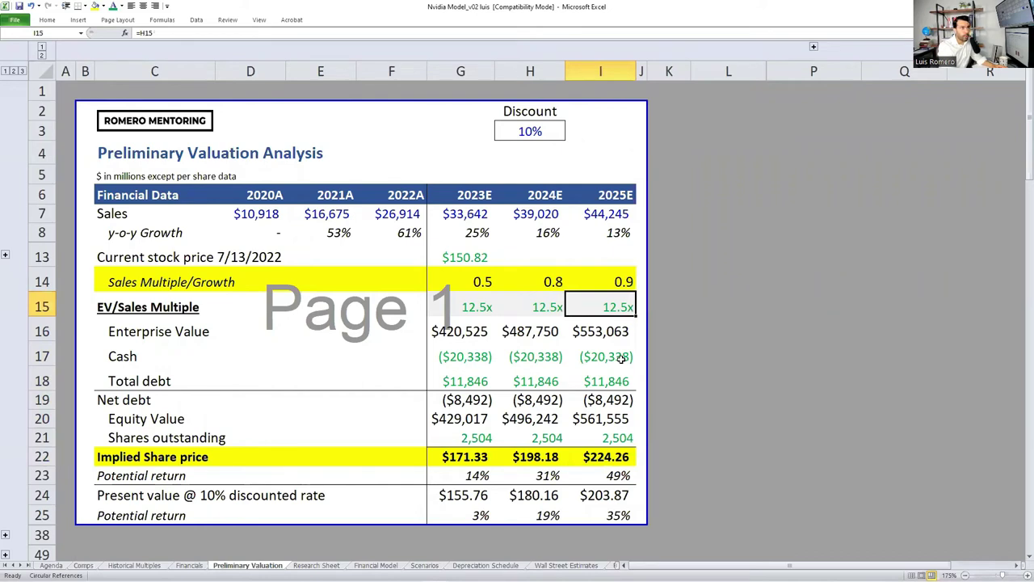
{"action": "key", "text": "Up"}
{"action": "key", "text": "Up"}
{"action": "key", "text": "Up"}
{"action": "key", "text": "Left"}
{"action": "key", "text": "Left"}
{"action": "key", "text": "shift+Right"}
{"action": "key", "text": "shift+Right"}
- Enter the scenario labels Base, Bear and Bull in cells L14 to L16 beside the valuation table
{"action": "key", "text": "Down"}
{"action": "key", "text": "Right"}
{"action": "key", "text": "Down"}
{"action": "key", "text": "Down"}
{"action": "key", "text": "Right"}
{"action": "key", "text": "Right"}
{"action": "key", "text": "Right"}
{"action": "key", "text": "Right"}
{"action": "key", "text": "Up"}
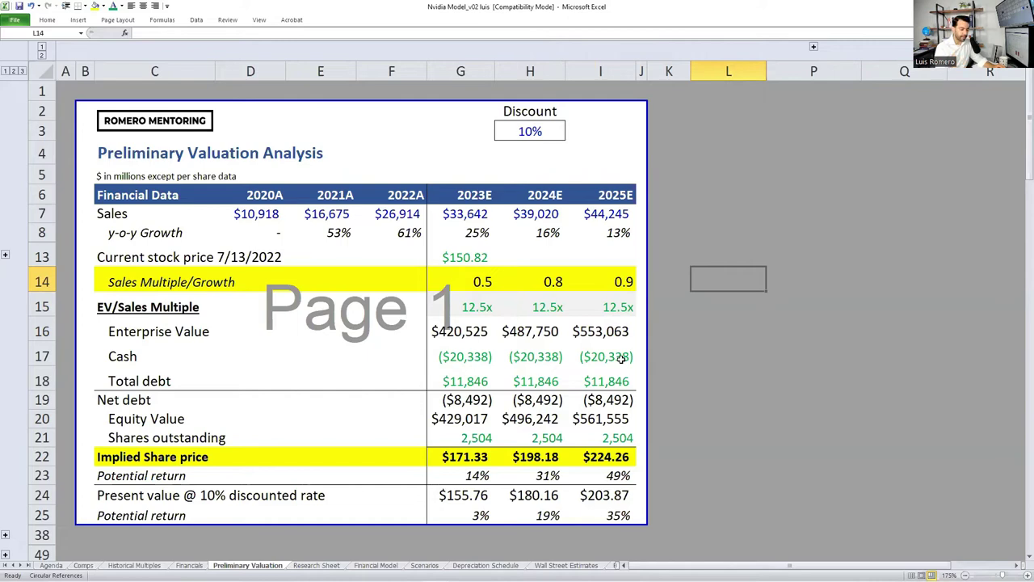
{"action": "type", "text": "Base"}
{"action": "key", "text": "Return"}
{"action": "type", "text": "B"}
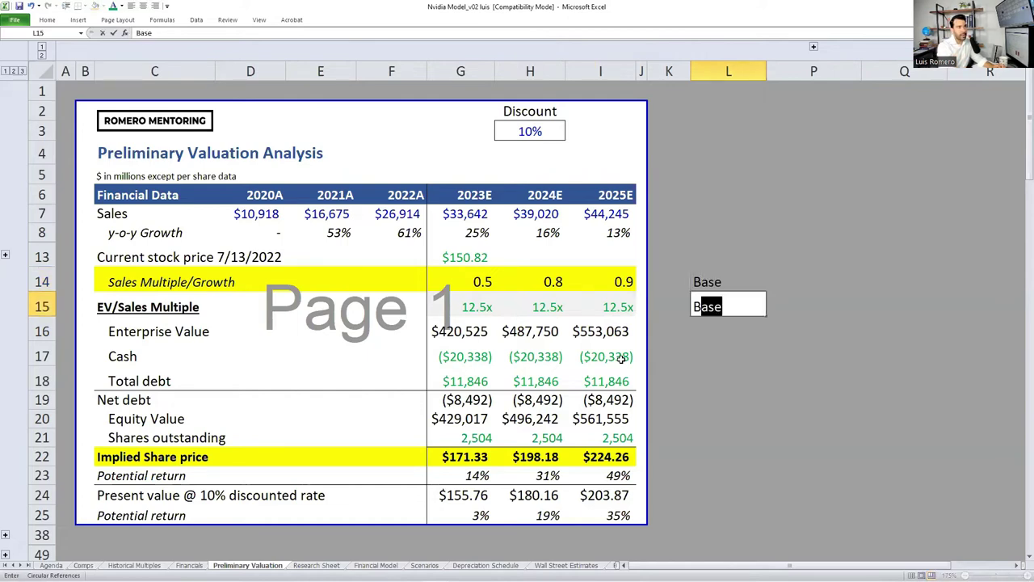
{"action": "key", "text": "BackSpace"}
{"action": "key", "text": "BackSpace"}
{"action": "type", "text": "Bear"}
{"action": "key", "text": "Return"}
{"action": "type", "text": "Bull"}
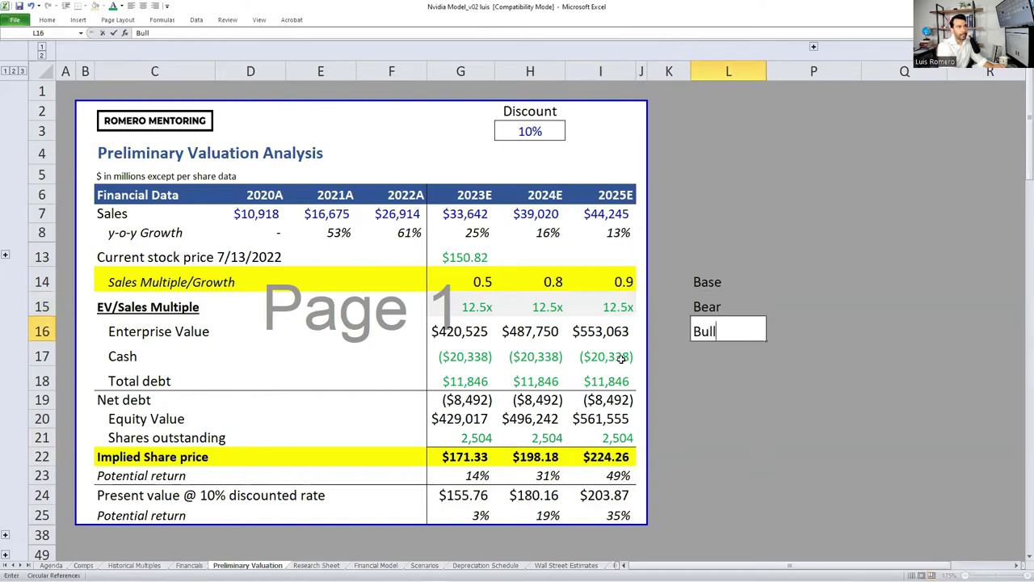
- Add the header Multiple in cell P13, above the column next to the scenario labels
{"action": "key", "text": "Up"}
{"action": "key", "text": "Up"}
{"action": "key", "text": "Up"}
{"action": "key", "text": "Right"}
{"action": "type", "text": "Multiple"}
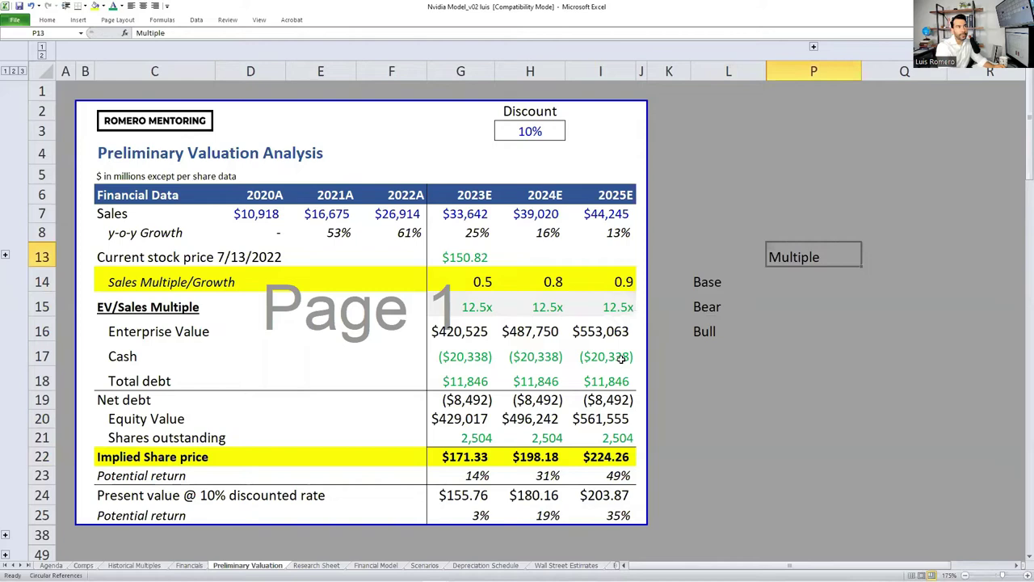
{"action": "key", "text": "Return"}
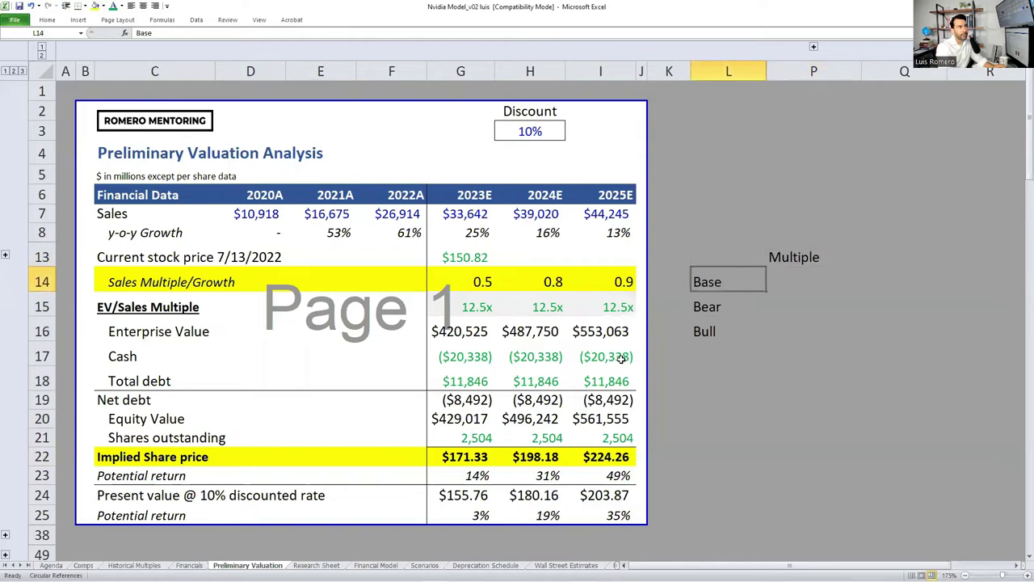
- Enter 12.5 as the Base multiple in P14 and give it the custom number format 0.0\x
{"action": "type", "text": "12.5"}
{"action": "key", "text": "ctrl+Return"}
{"action": "key", "text": "ctrl+shift+1"}
{"action": "key", "text": "ctrl+1"}
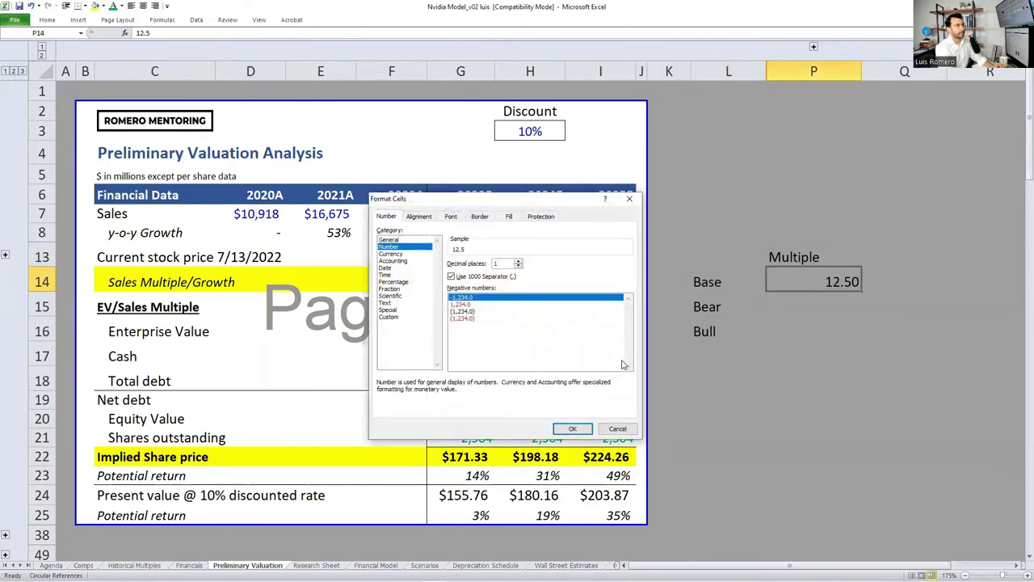
{"action": "key", "text": "End"}
{"action": "key", "text": "Down"}
{"action": "key", "text": "Down"}
{"action": "key", "text": "Up"}
{"action": "key", "text": "Up"}
{"action": "type", "text": "0.0\\x"}
{"action": "key", "text": "Return"}
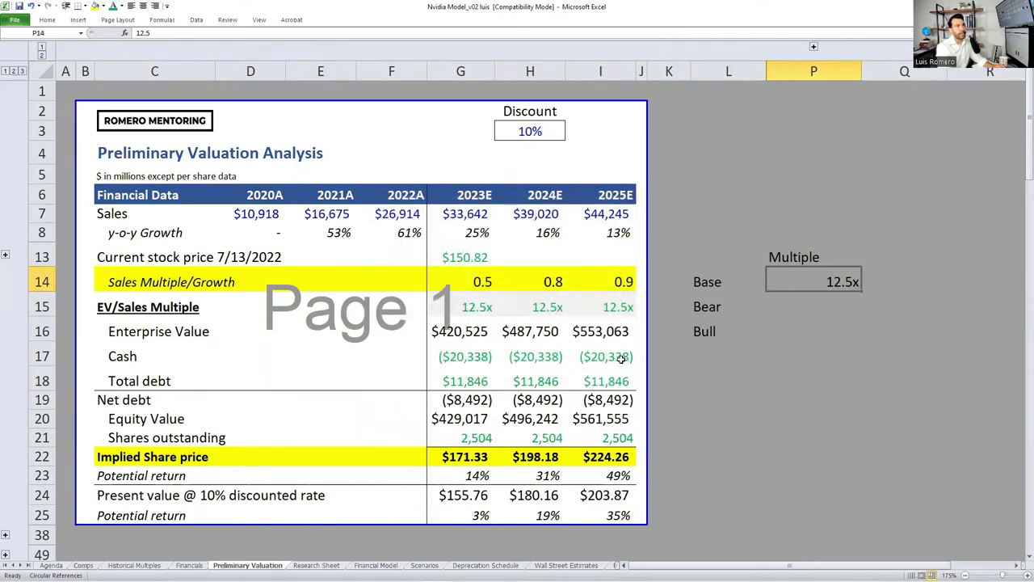
- Fill the Base multiple down through the Bear and Bull rows, and set the Bear multiple to 8.2
{"action": "key", "text": "shift+Down"}
{"action": "key", "text": "shift+Down"}
{"action": "key", "text": "ctrl+d"}
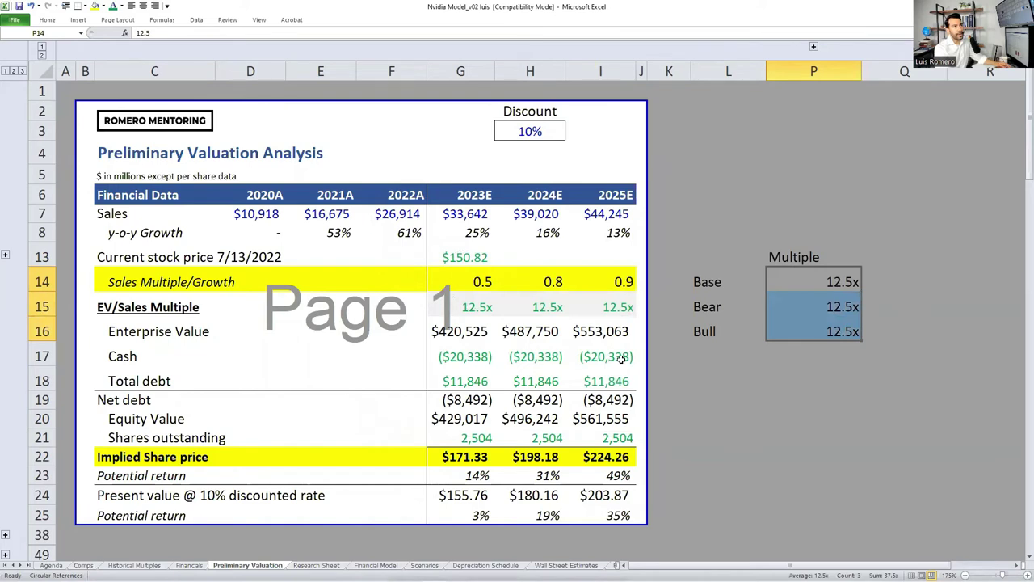
{"action": "key", "text": "Down"}
{"action": "type", "text": "8.2"}
{"action": "key", "text": "ctrl+Return"}
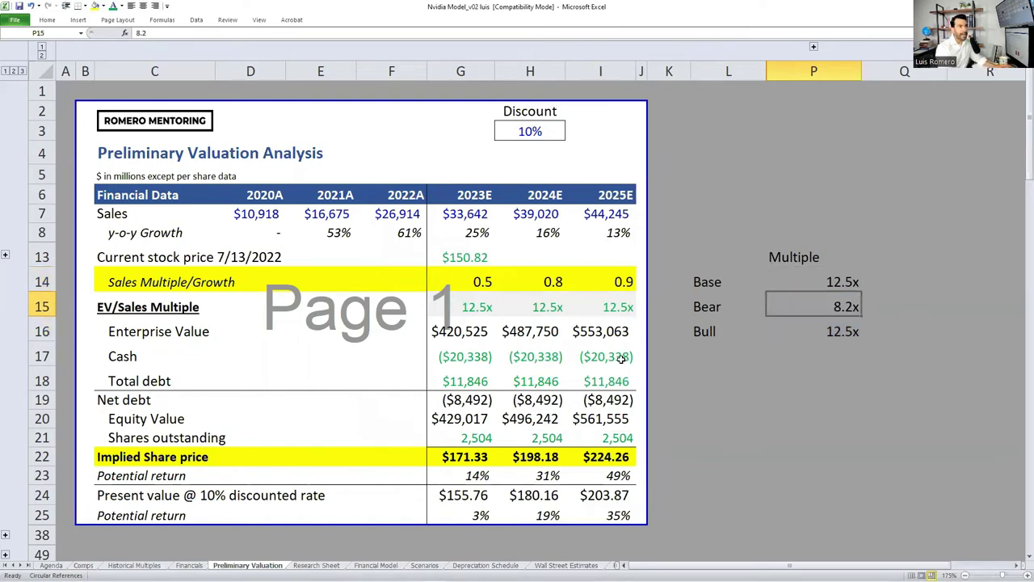
- Calculate the Bull multiple in P16 as twice the Base multiple with the formula =P14*2
{"action": "key", "text": "Down"}
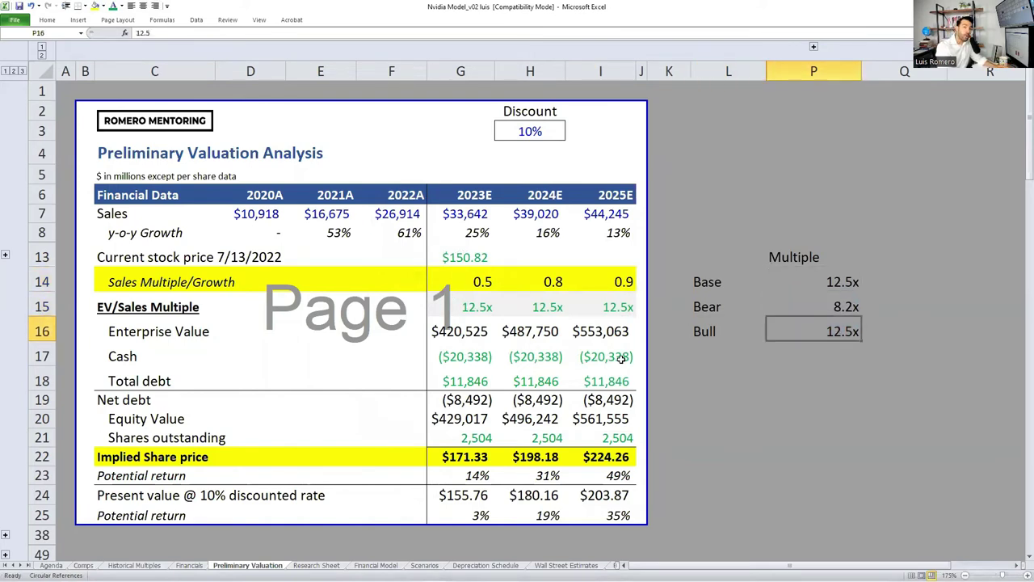
{"action": "type", "text": "="}
{"action": "key", "text": "Up"}
{"action": "key", "text": "Up"}
{"action": "type", "text": "*2"}
{"action": "key", "text": "ctrl+Return"}
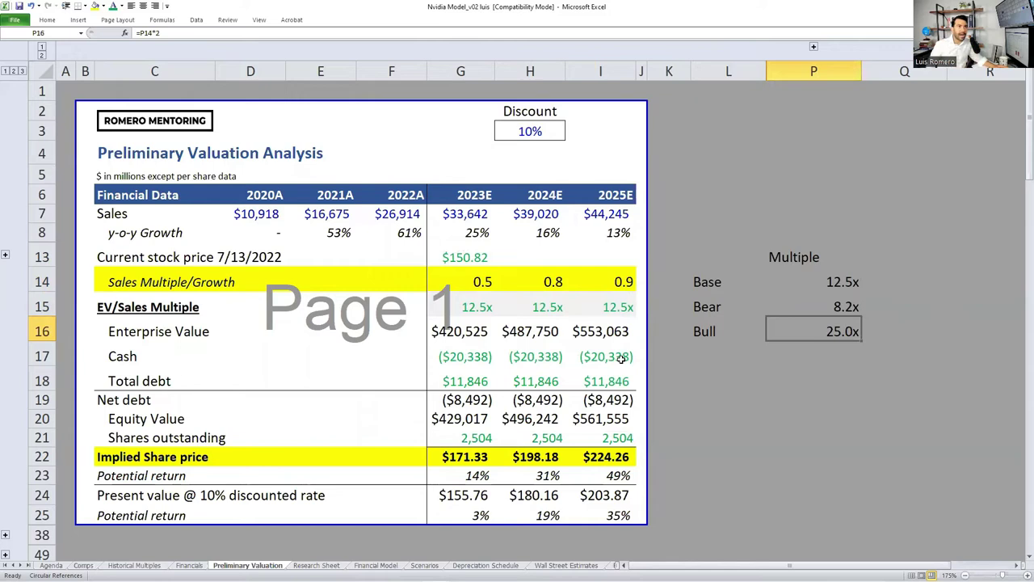
- Rename the Multiple header in P13 to EV/Sales Multiple and right-align it
{"action": "key", "text": "Up"}
{"action": "key", "text": "Up"}
{"action": "key", "text": "Up"}
{"action": "key", "text": "F2"}
{"action": "key", "text": "Home"}
{"action": "type", "text": "EV/Sales"}
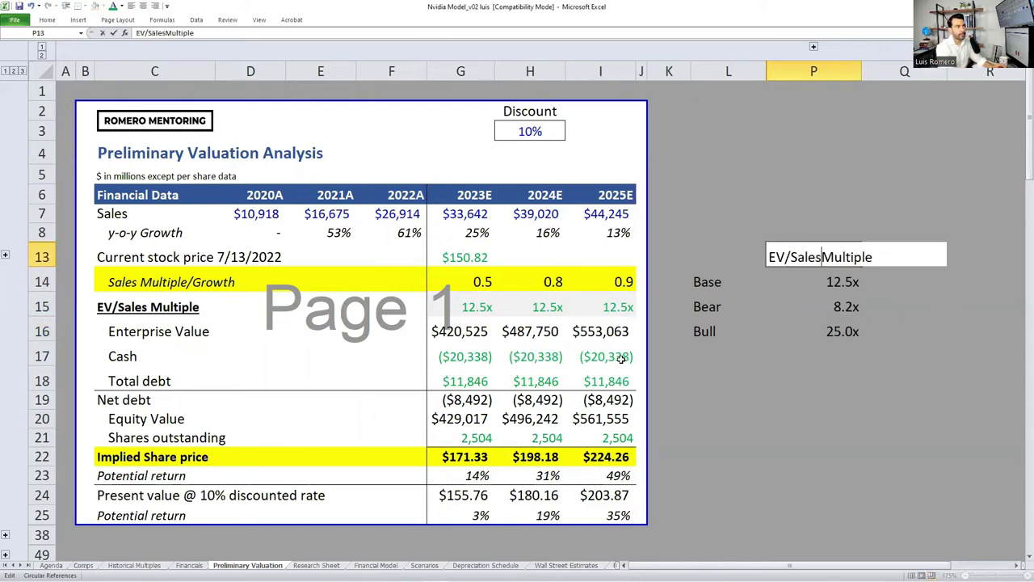
{"action": "key", "text": "ctrl+Return"}
{"action": "key", "text": "alt+h"}
{"action": "key", "text": "a"}
{"action": "key", "text": "r"}
- Enter the header Cases in L13 above the scenario labels
{"action": "key", "text": "Left"}
{"action": "type", "text": "Sc"}
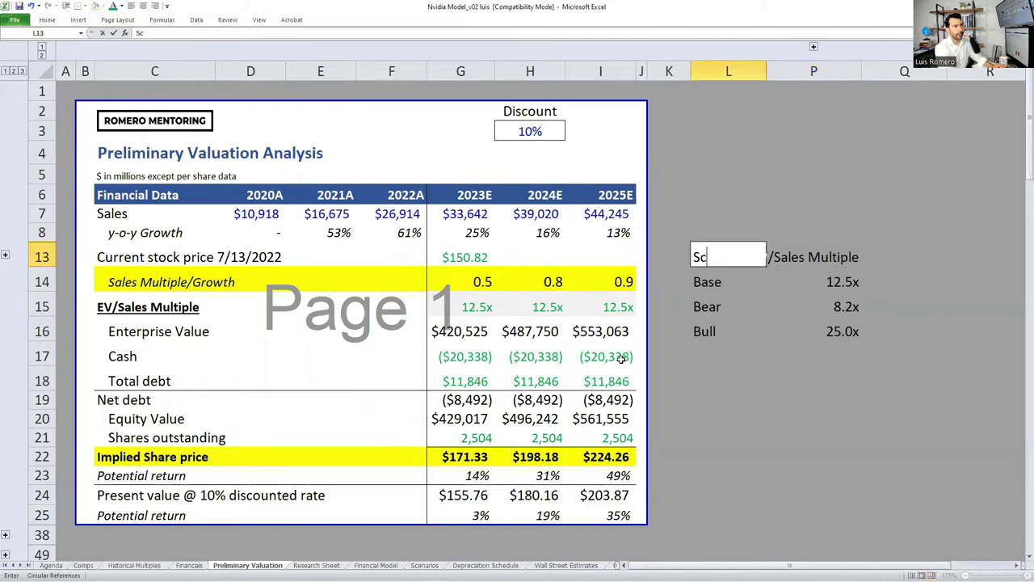
{"action": "key", "text": "BackSpace"}
{"action": "key", "text": "BackSpace"}
{"action": "type", "text": "Cases"}
{"action": "key", "text": "ctrl+Return"}
{"action": "key", "text": "ctrl+shift+Right"}
{"action": "key", "text": "ctrl+shift+Down"}
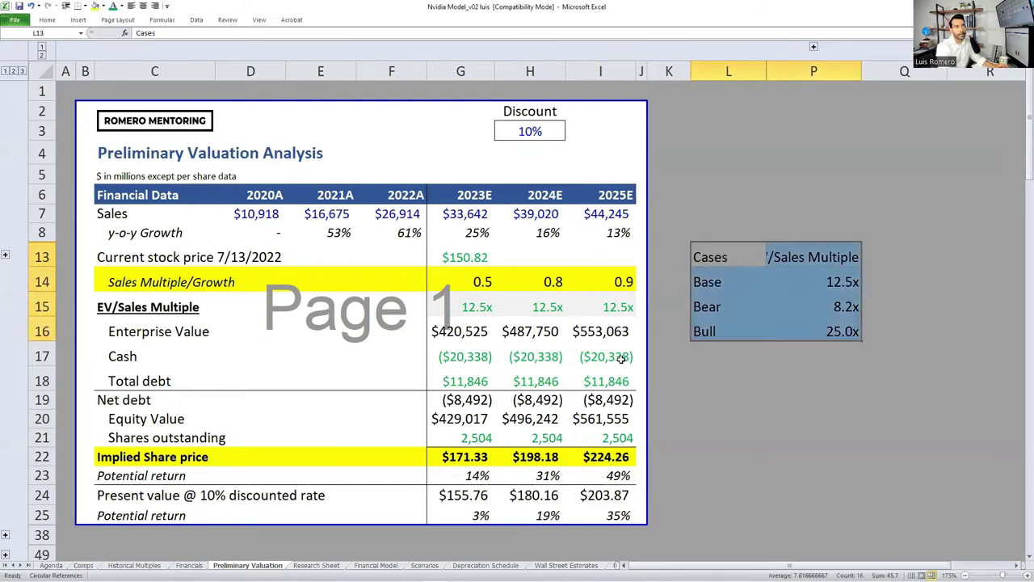
{"action": "key", "text": "Left"}
{"action": "key", "text": "Left"}
{"action": "key", "text": "Left"}
{"action": "key", "text": "Down"}
{"action": "key", "text": "Left"}
{"action": "key", "text": "Left"}
{"action": "key", "text": "Down"}
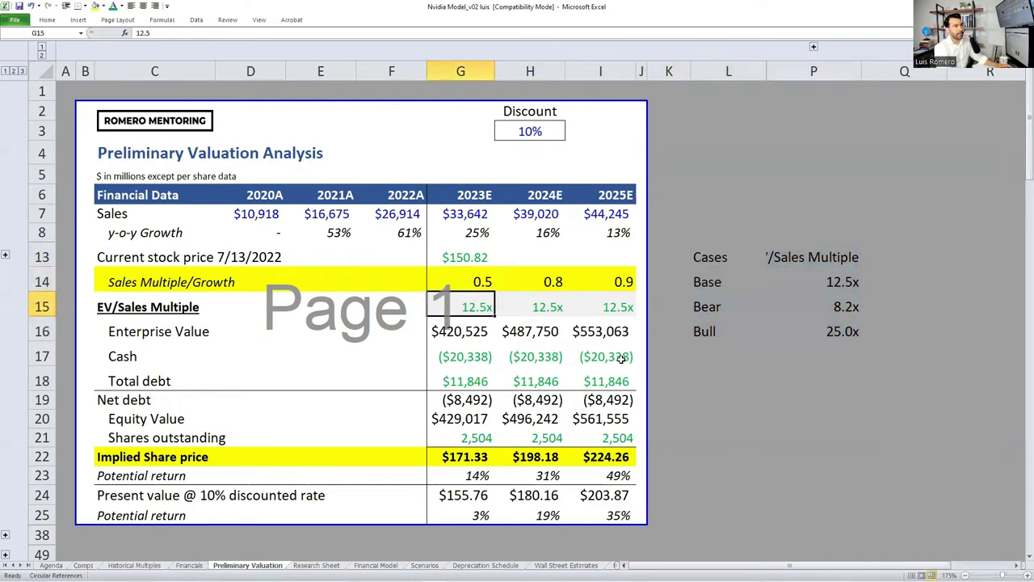
- Autofit column P to the width of the EV/Sales Multiple header
{"action": "key", "text": "Right"}
{"action": "key", "text": "Right"}
{"action": "key", "text": "Right"}
{"action": "key", "text": "Right"}
{"action": "key", "text": "Right"}
{"action": "key", "text": "Right"}
{"action": "key", "text": "Up"}
{"action": "key", "text": "Up"}
{"action": "key", "text": "alt+o"}
{"action": "key", "text": "c"}
{"action": "key", "text": "a"}
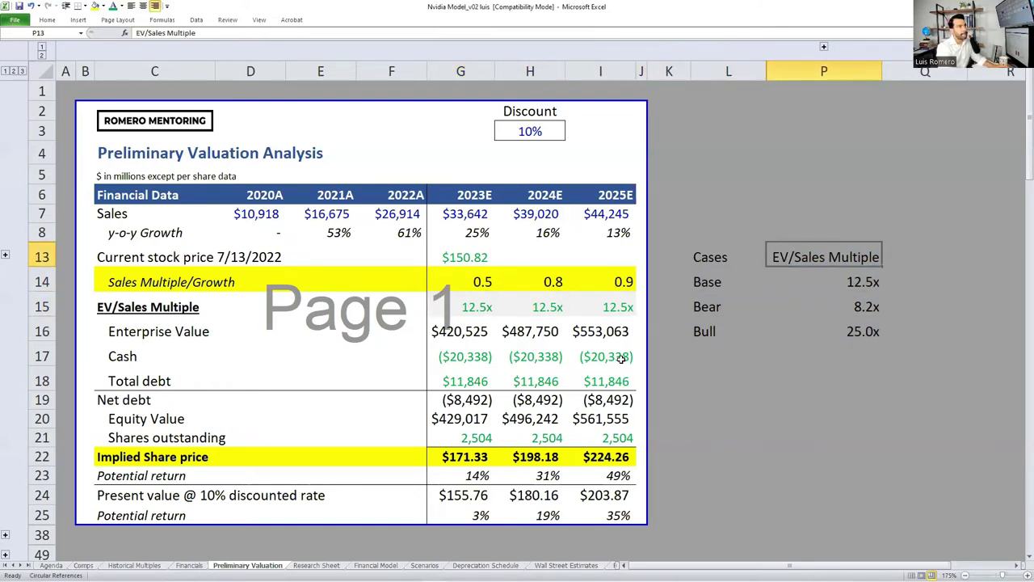
- Inspect the content of the 2023E EV/Sales Multiple cell G15 without changing it
{"action": "key", "text": "Down"}
{"action": "key", "text": "Left"}
{"action": "key", "text": "Down"}
{"action": "key", "text": "Left"}
{"action": "key", "text": "Left"}
{"action": "key", "text": "Left"}
{"action": "key", "text": "Left"}
{"action": "key", "text": "F2"}
{"action": "key", "text": "Escape"}
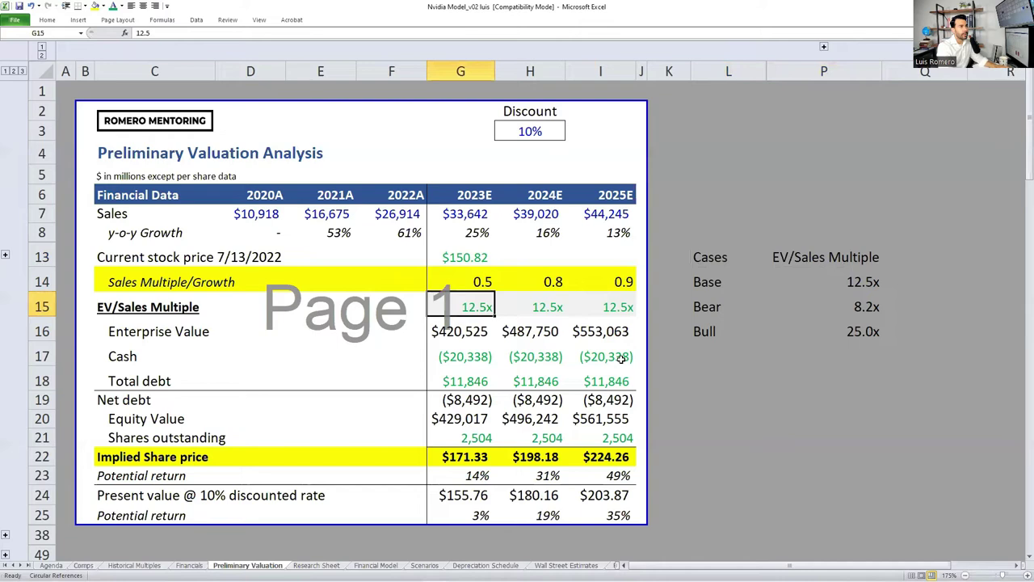
- Enter the label Case in cell F2, in the same row as the Discount label
{"action": "key", "text": "Up"}
{"action": "key", "text": "Left"}
{"action": "key", "text": "Up"}
{"action": "key", "text": "Up"}
{"action": "key", "text": "Up"}
{"action": "key", "text": "Up"}
{"action": "key", "text": "Up"}
{"action": "key", "text": "Up"}
{"action": "key", "text": "Up"}
{"action": "key", "text": "Up"}
{"action": "type", "text": "Case"}
{"action": "key", "text": "Return"}
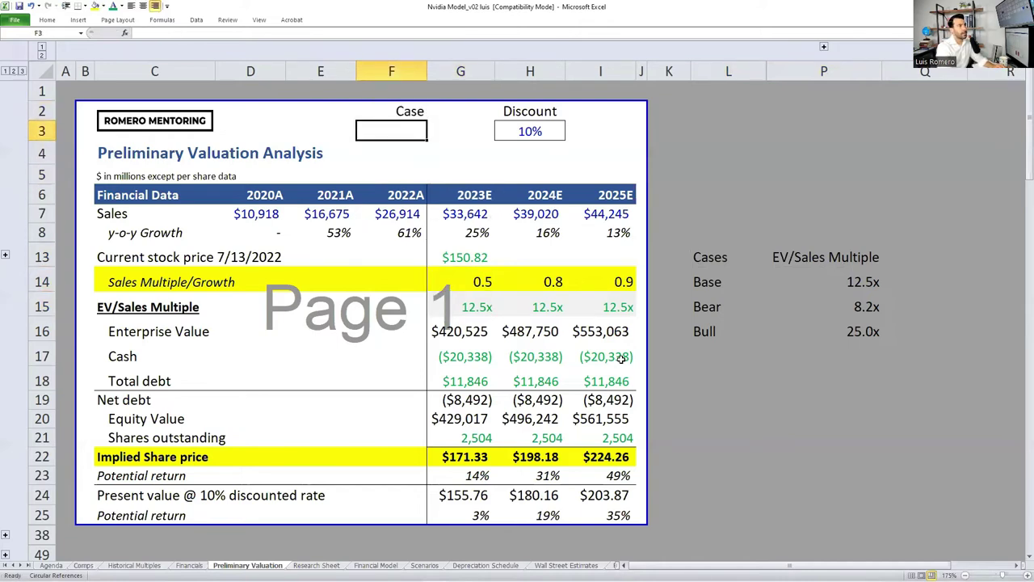
- Copy the discount rate input cell into F3 below the Case label and enter 1 in it
{"action": "key", "text": "Right"}
{"action": "key", "text": "Right"}
{"action": "key", "text": "ctrl+c"}
{"action": "key", "text": "Left"}
{"action": "key", "text": "Left"}
{"action": "key", "text": "ctrl+v"}
{"action": "type", "text": "1"}
{"action": "key", "text": "ctrl+Return"}
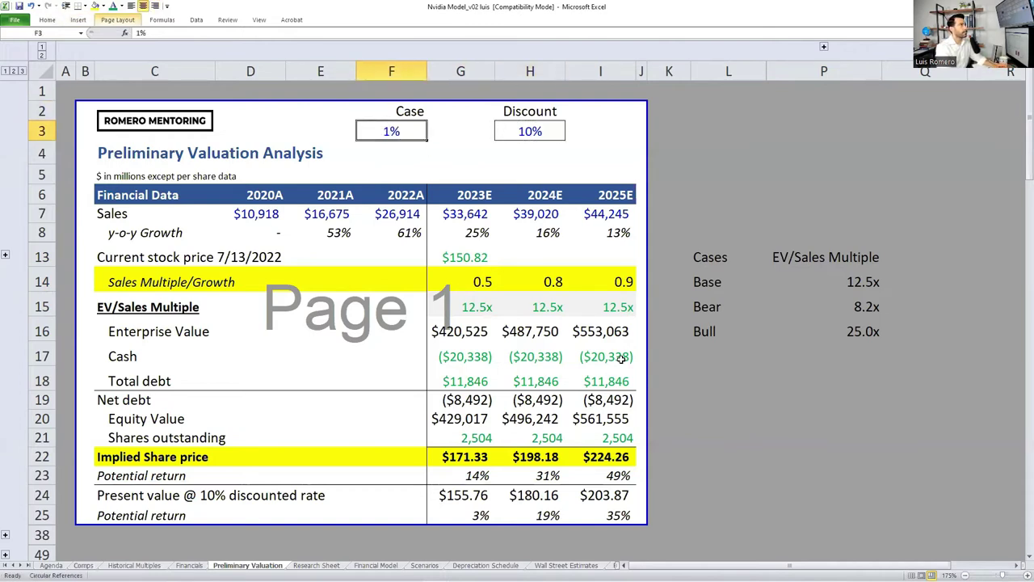
- Right-align the case input in F3 and apply the two-decimal number format with thousands separator
{"action": "key", "text": "alt+h"}
{"action": "key", "text": "a"}
{"action": "key", "text": "r"}
{"action": "key", "text": "ctrl+shift+1"}
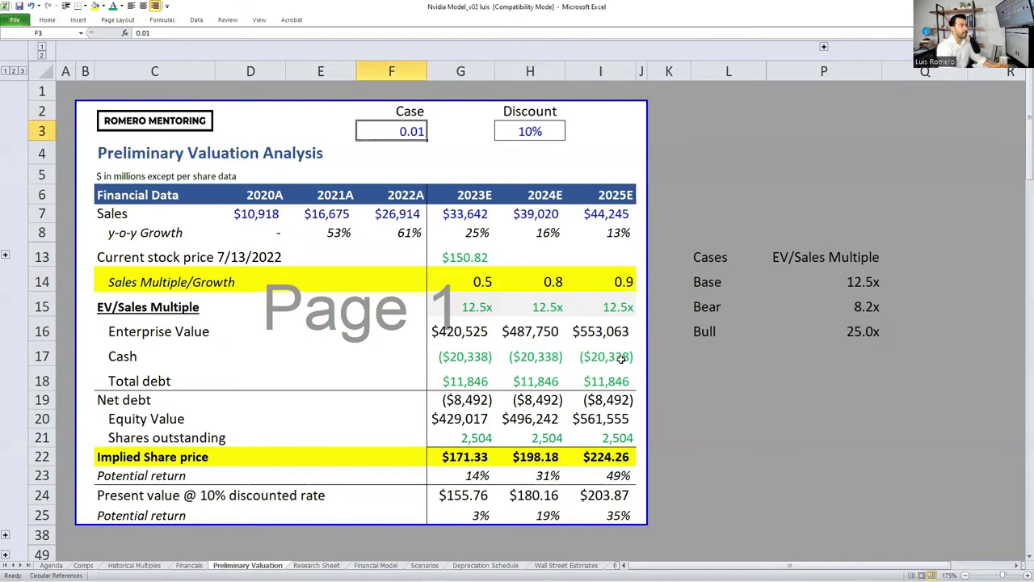
- Set the case input in F3 to 1
{"action": "type", "text": "1"}
{"action": "key", "text": "ctrl+Return"}
- Try the formula =CHOOSE(P14,F3,P15,P16) in the 2023E EV/Sales Multiple cell G15
{"action": "key", "text": "Down"}
{"action": "key", "text": "Down"}
{"action": "key", "text": "Down"}
{"action": "key", "text": "Right"}
{"action": "key", "text": "Down"}
{"action": "key", "text": "Down"}
{"action": "key", "text": "Down"}
{"action": "key", "text": "Down"}
{"action": "key", "text": "Down"}
{"action": "key", "text": "Down"}
{"action": "key", "text": "Up"}
{"action": "key", "text": "F2"}
{"action": "key", "text": "Escape"}
{"action": "type", "text": "=choose("}
{"action": "key", "text": "Right"}
{"action": "key", "text": "Right"}
{"action": "key", "text": "Right"}
{"action": "key", "text": "Right"}
{"action": "key", "text": "Right"}
{"action": "key", "text": "Right"}
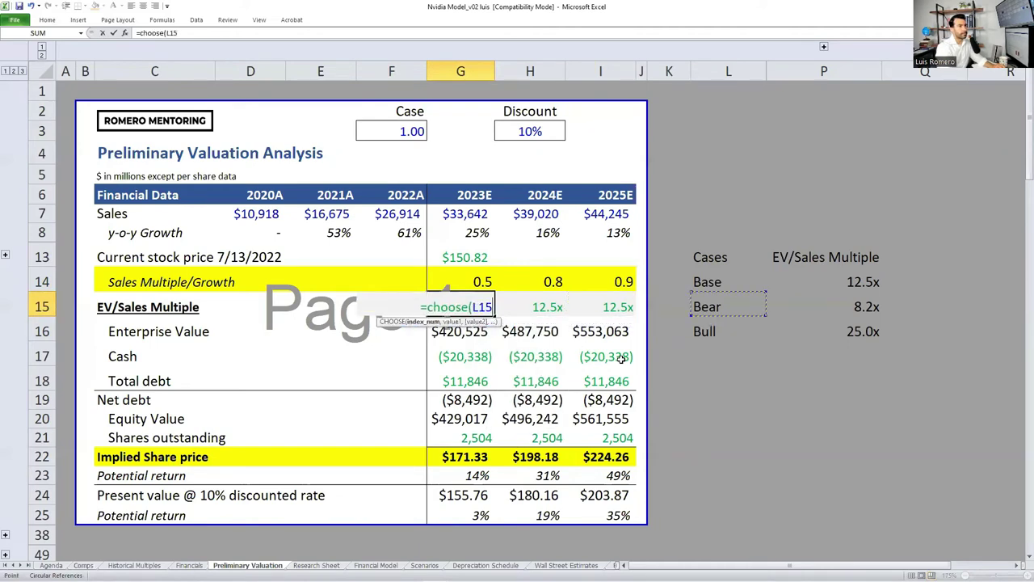
{"action": "key", "text": "Up"}
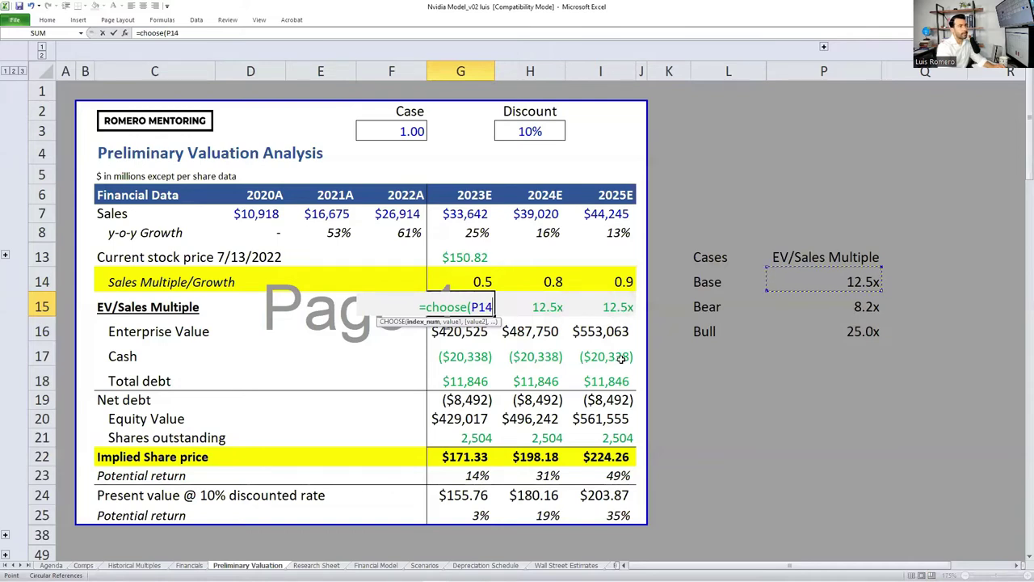
{"action": "type", "text": ","}
{"action": "key", "text": "Up"}
{"action": "key", "text": "Up"}
{"action": "key", "text": "Up"}
{"action": "key", "text": "Up"}
{"action": "key", "text": "Left"}
{"action": "key", "text": "Up"}
{"action": "key", "text": "Up"}
{"action": "key", "text": "Up"}
{"action": "key", "text": "Up"}
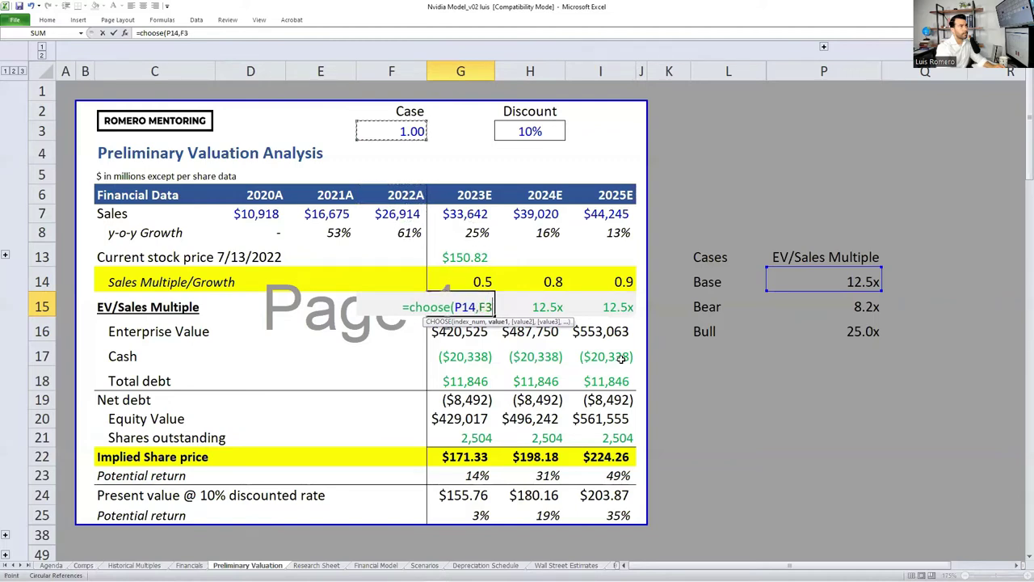
{"action": "type", "text": ","}
{"action": "key", "text": "Right"}
{"action": "key", "text": "Right"}
{"action": "key", "text": "Right"}
{"action": "key", "text": "Right"}
{"action": "key", "text": "Right"}
{"action": "key", "text": "Right"}
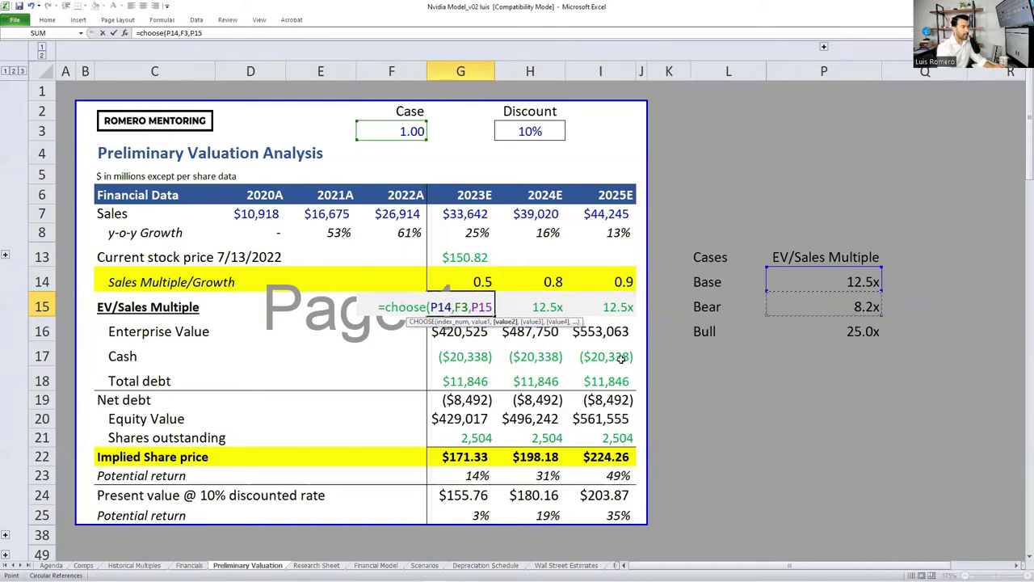
{"action": "type", "text": ","}
{"action": "key", "text": "Down"}
{"action": "key", "text": "Right"}
{"action": "key", "text": "Right"}
{"action": "key", "text": "Right"}
{"action": "key", "text": "Right"}
{"action": "key", "text": "Right"}
{"action": "key", "text": "Right"}
{"action": "key", "text": "Right"}
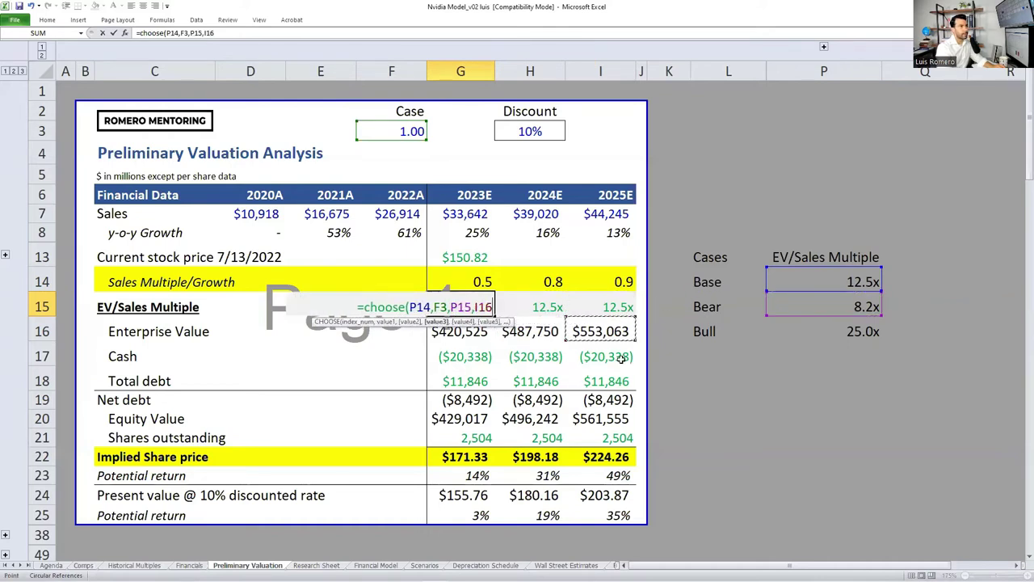
{"action": "key", "text": "Left"}
{"action": "type", "text": ")"}
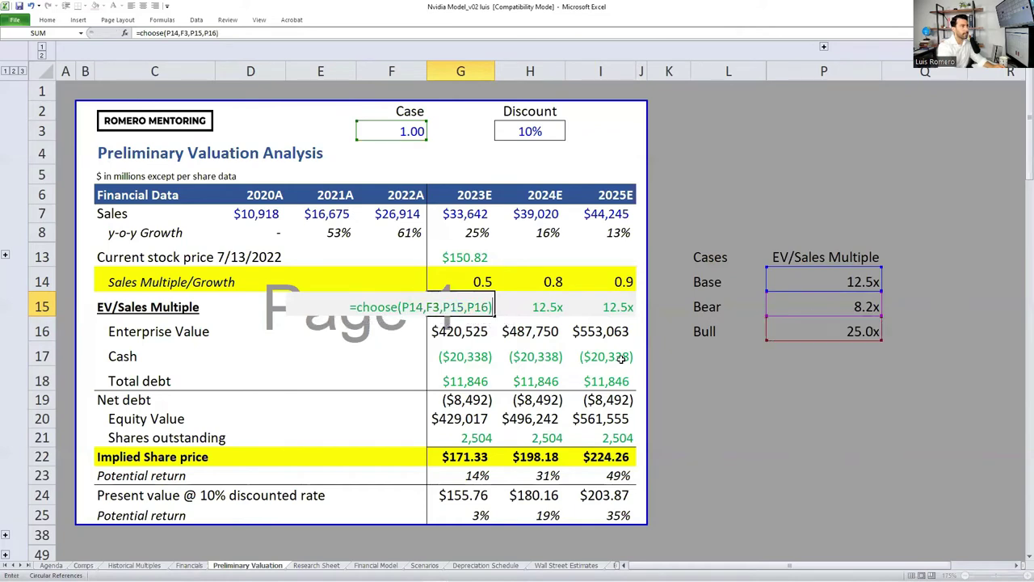
{"action": "key", "text": "Return"}
- Test the case input in F3 with 2 and set it back to 1
{"action": "key", "text": "Up"}
{"action": "key", "text": "F2"}
{"action": "key", "text": "Escape"}
{"action": "key", "text": "Left"}
{"action": "key", "text": "Up"}
{"action": "key", "text": "Up"}
{"action": "key", "text": "Up"}
{"action": "key", "text": "Up"}
{"action": "key", "text": "Up"}
{"action": "key", "text": "Up"}
{"action": "key", "text": "Up"}
{"action": "key", "text": "Up"}
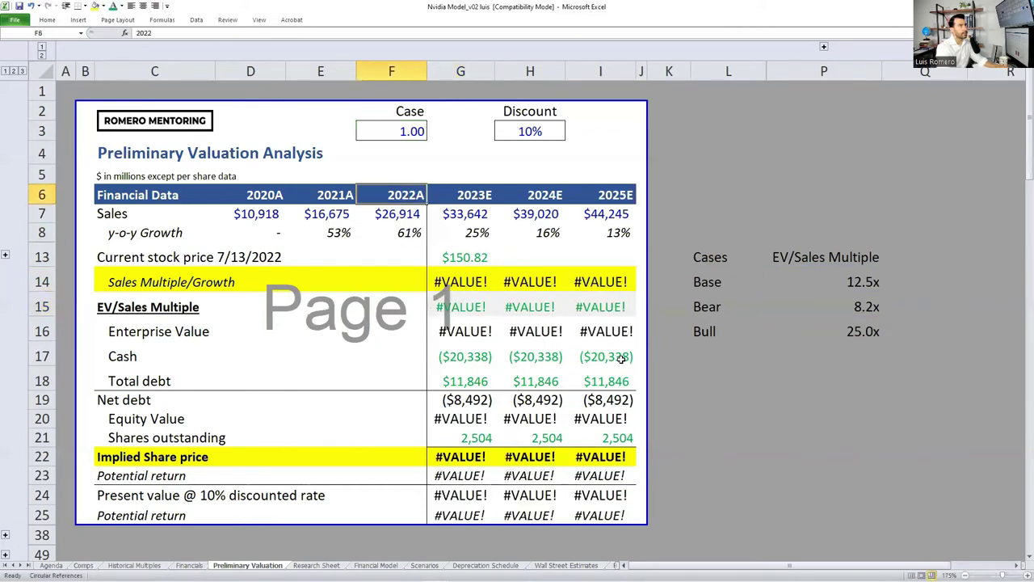
{"action": "type", "text": "2"}
{"action": "key", "text": "Return"}
{"action": "key", "text": "Up"}
{"action": "type", "text": "1"}
{"action": "key", "text": "Return"}
- Replace the formula in G15 with =CHOOSE(F3,P14,P15,P16) so the case input picks the Base, Bear or Bull multiple
{"action": "key", "text": "Right"}
{"action": "key", "text": "Down"}
{"action": "key", "text": "Down"}
{"action": "key", "text": "Down"}
{"action": "key", "text": "Down"}
{"action": "key", "text": "Down"}
{"action": "key", "text": "Down"}
{"action": "key", "text": "Down"}
{"action": "key", "text": "F2"}
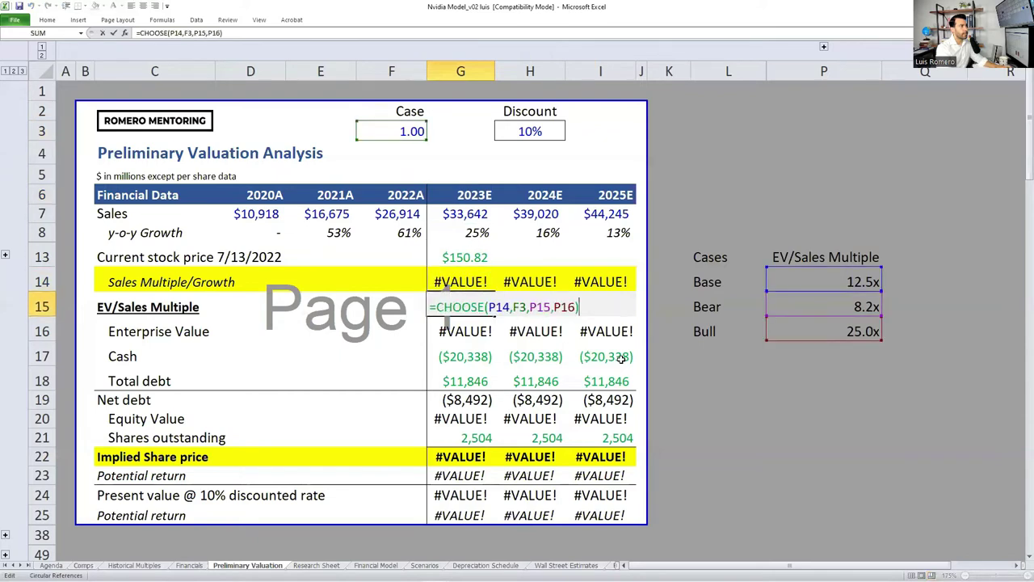
{"action": "key", "text": "shift+Home"}
{"action": "type", "text": "=choose("}
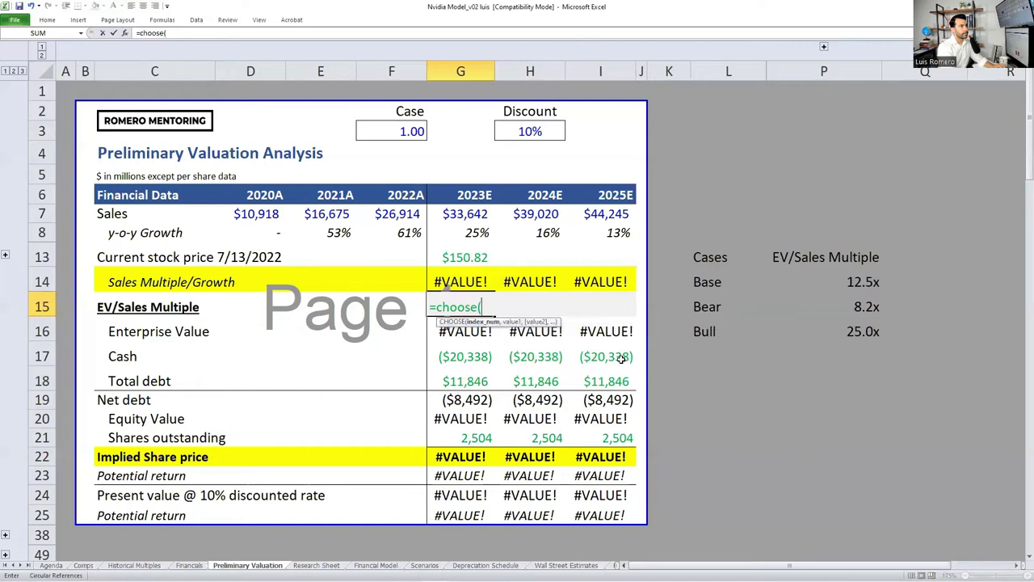
{"action": "key", "text": "Up"}
{"action": "key", "text": "Up"}
{"action": "key", "text": "Up"}
{"action": "key", "text": "Up"}
{"action": "key", "text": "Up"}
{"action": "key", "text": "Up"}
{"action": "key", "text": "Up"}
{"action": "key", "text": "Left"}
{"action": "key", "text": "Up"}
{"action": "type", "text": ","}
{"action": "key", "text": "Right"}
{"action": "key", "text": "Right"}
{"action": "key", "text": "Right"}
{"action": "key", "text": "Right"}
{"action": "key", "text": "Right"}
{"action": "key", "text": "Right"}
{"action": "key", "text": "Up"}
{"action": "type", "text": ","}
{"action": "key", "text": "Right"}
{"action": "key", "text": "Right"}
{"action": "key", "text": "Right"}
{"action": "key", "text": "Right"}
{"action": "key", "text": "Right"}
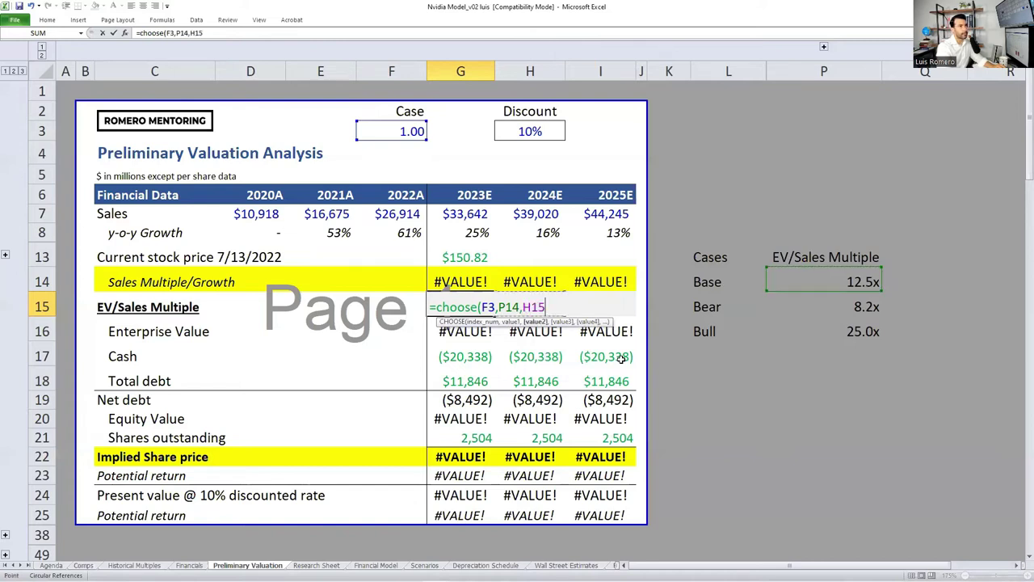
{"action": "key", "text": "Right"}
{"action": "type", "text": ","}
{"action": "key", "text": "Right"}
{"action": "key", "text": "Right"}
{"action": "key", "text": "Right"}
{"action": "key", "text": "Right"}
{"action": "key", "text": "Right"}
{"action": "key", "text": "Down"}
{"action": "key", "text": "Right"}
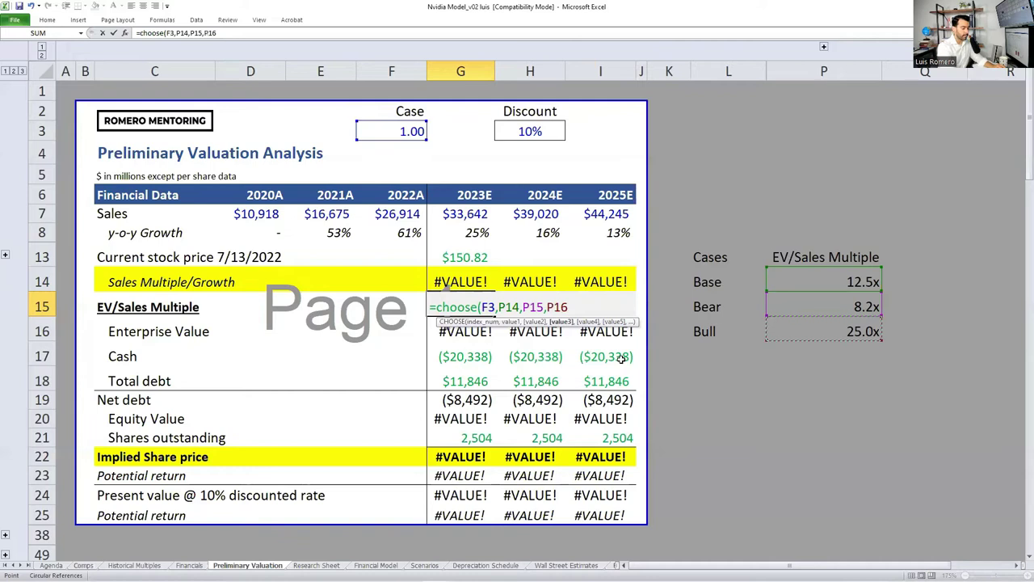
{"action": "type", "text": ")"}
{"action": "key", "text": "ctrl+Return"}
- Check the formulas in G14 and G15, and test the case input in F3 with 2 and 3 before returning it to 1
{"action": "key", "text": "Up"}
{"action": "key", "text": "F2"}
{"action": "key", "text": "Escape"}
{"action": "key", "text": "Down"}
{"action": "key", "text": "F2"}
{"action": "key", "text": "Escape"}
{"action": "key", "text": "Left"}
{"action": "key", "text": "Up"}
{"action": "key", "text": "Up"}
{"action": "key", "text": "Up"}
{"action": "key", "text": "Up"}
{"action": "key", "text": "Up"}
{"action": "key", "text": "Up"}
{"action": "key", "text": "Up"}
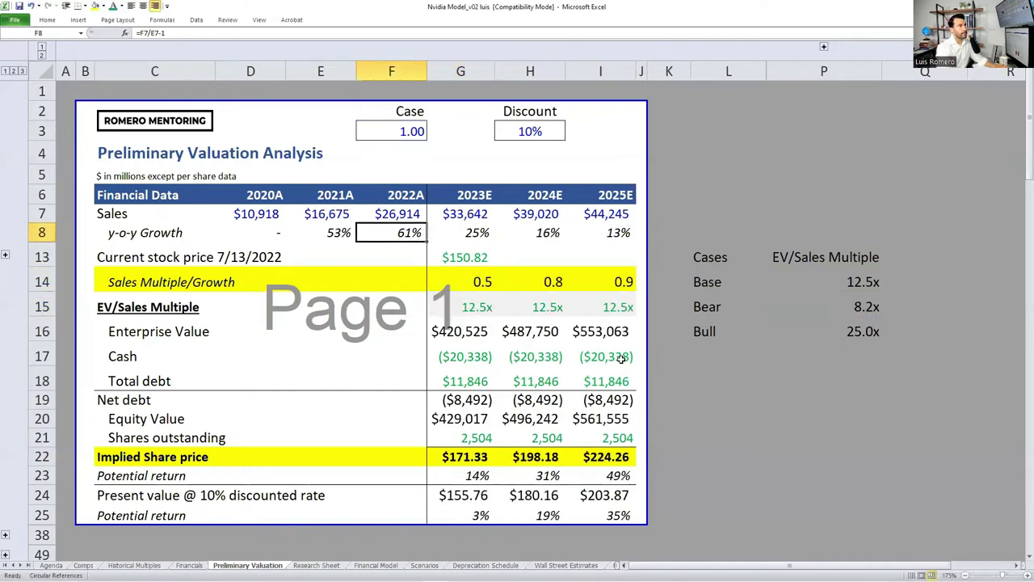
{"action": "type", "text": "2"}
{"action": "key", "text": "ctrl+Return"}
{"action": "type", "text": "3"}
{"action": "key", "text": "ctrl+Return"}
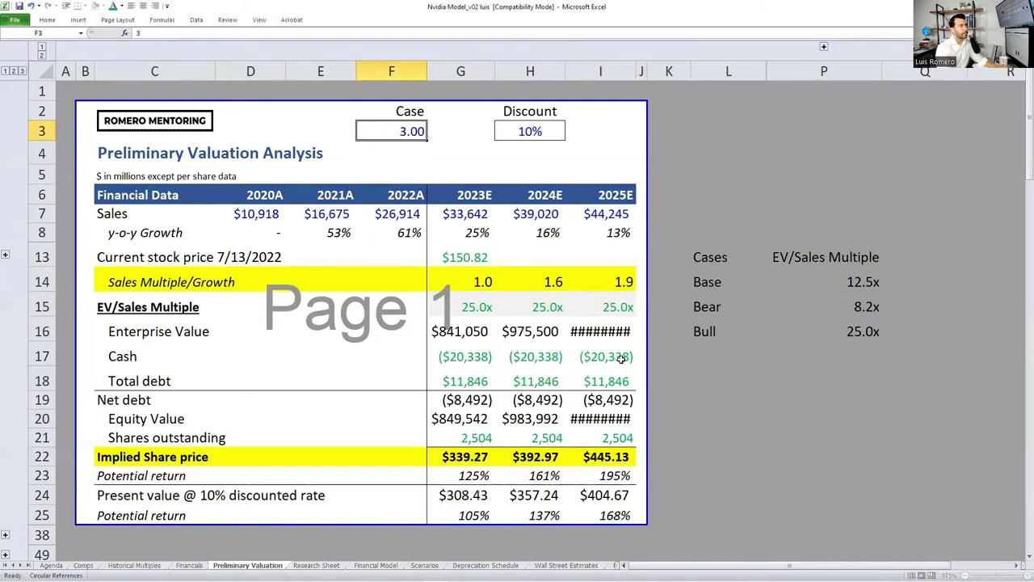
{"action": "type", "text": "1"}
{"action": "key", "text": "ctrl+Return"}
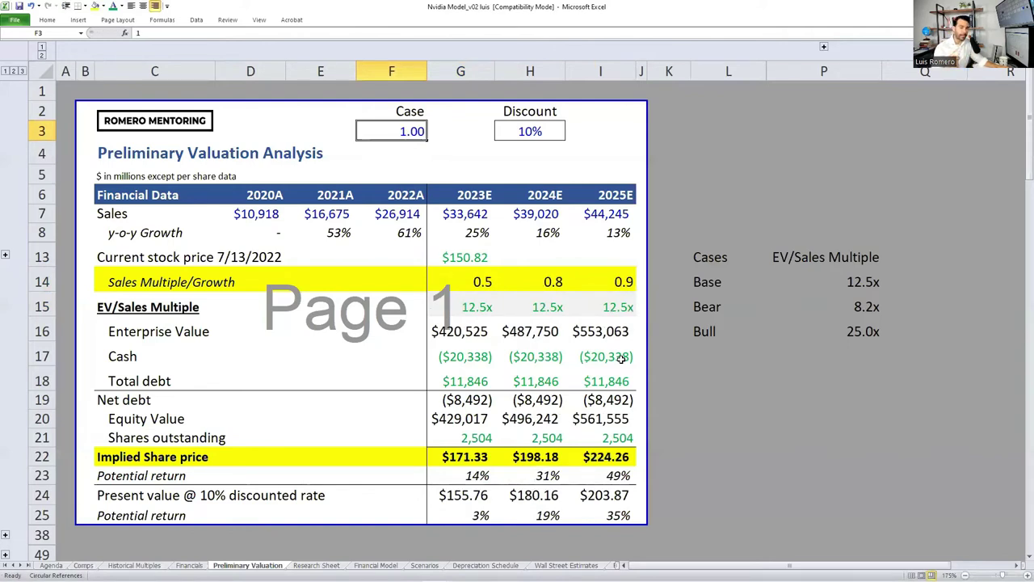
- Enter the note "1=base, 2=bear, 3=bull" in F4 below the case input
{"action": "key", "text": "Down"}
{"action": "type", "text": "1=base, 12"}
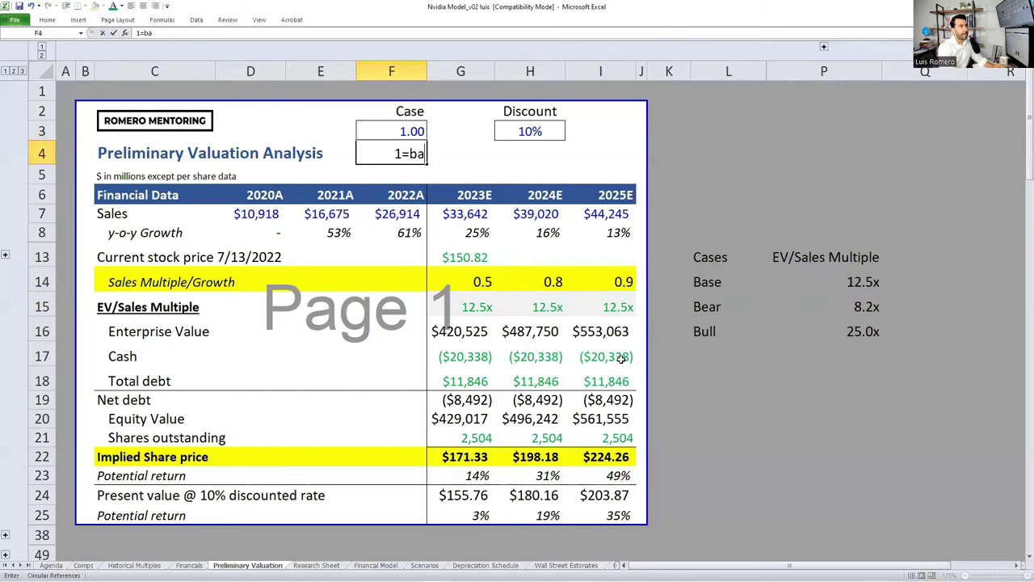
{"action": "key", "text": "BackSpace"}
{"action": "key", "text": "BackSpace"}
{"action": "key", "text": "BackSpace"}
{"action": "type", "text": "2=be"}
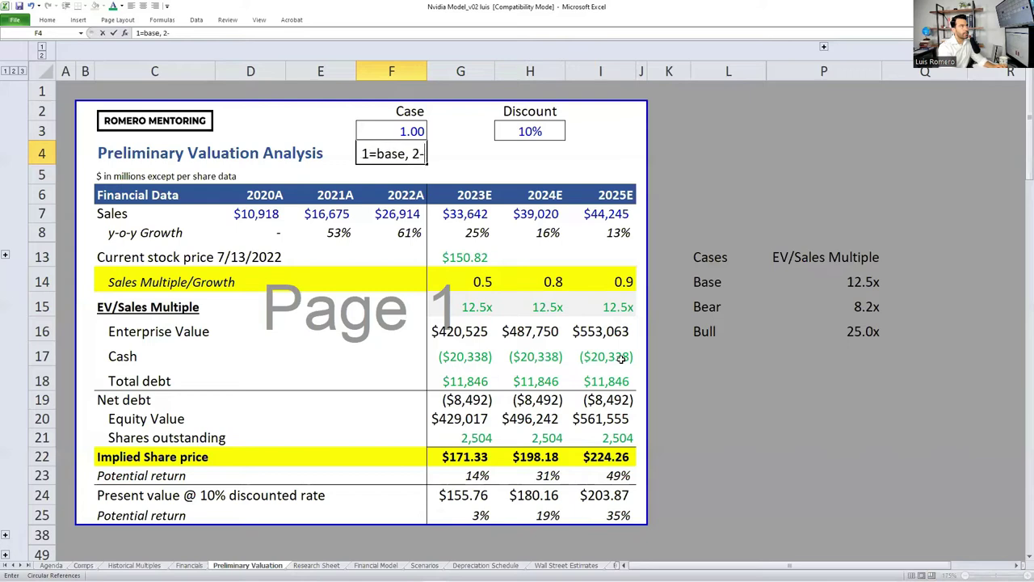
{"action": "type", "text": "ar,"}
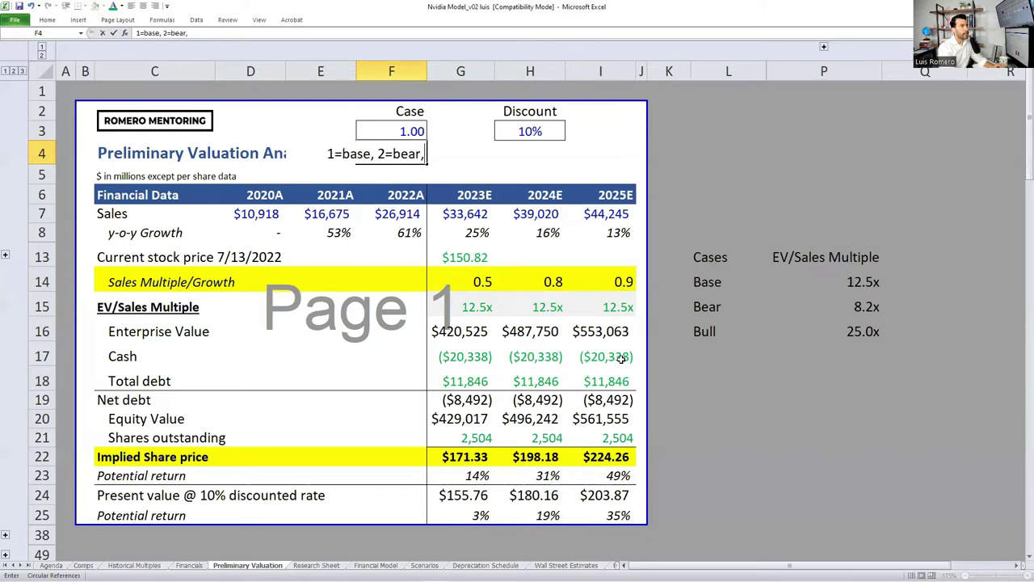
{"action": "type", "text": " 3=bull"}
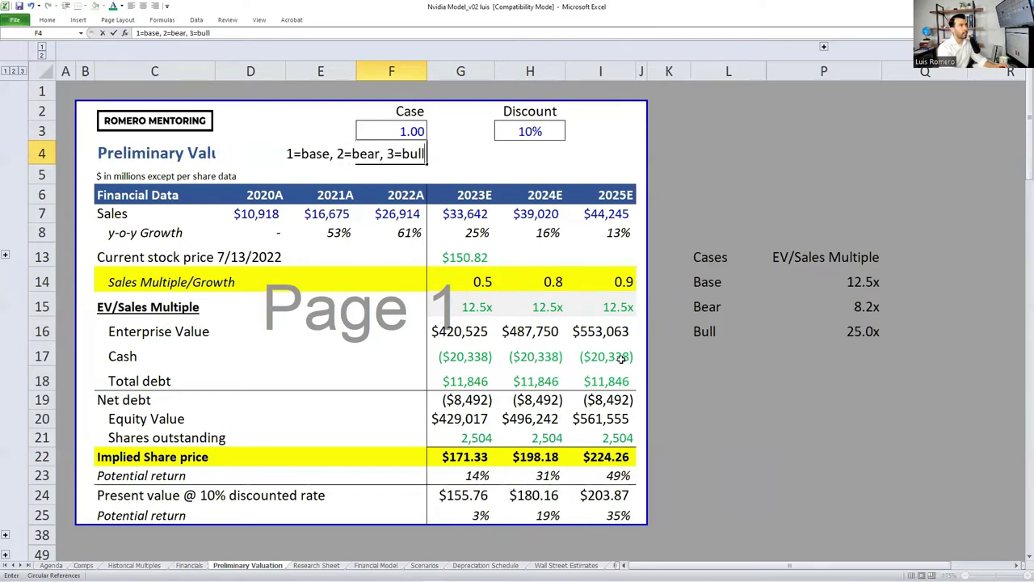
{"action": "key", "text": "ctrl+Return"}
- Set the case note in F4 to font size 8 and center it horizontally
{"action": "key", "text": "ctrl+1"}
{"action": "key", "text": "alt+s"}
{"action": "type", "text": "8"}
{"action": "key", "text": "Return"}
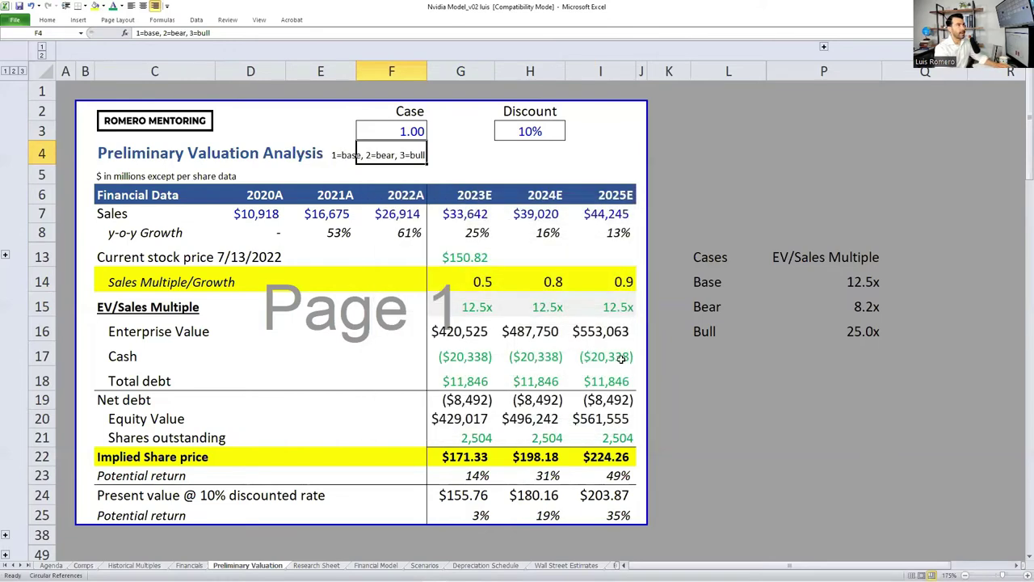
{"action": "key", "text": "alt+h"}
{"action": "key", "text": "a"}
{"action": "key", "text": "c"}
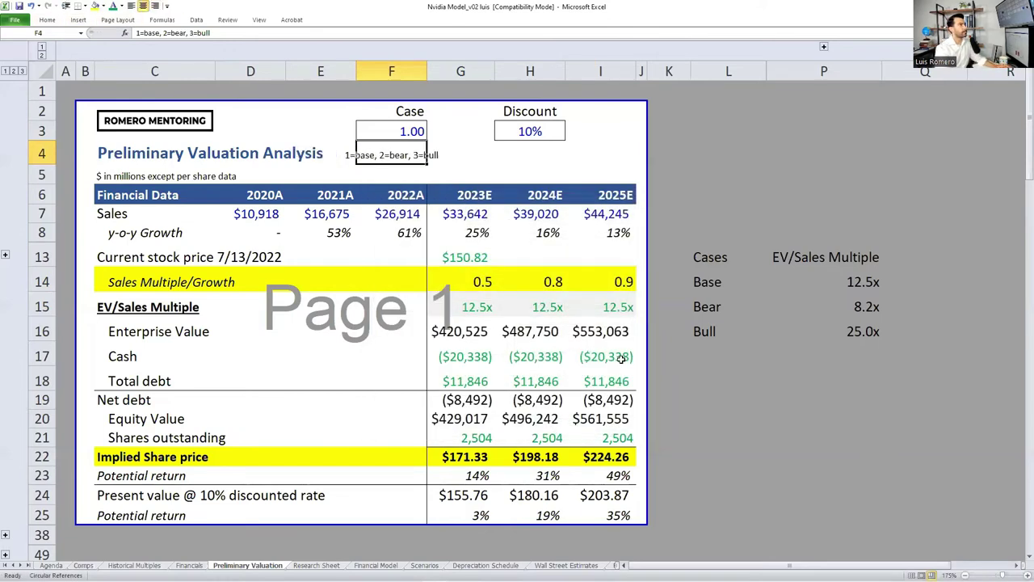
- Center the Case label and the case input in F2:F3 horizontally
{"action": "key", "text": "Right"}
{"action": "key", "text": "Down"}
{"action": "key", "text": "Left"}
{"action": "key", "text": "Up"}
{"action": "key", "text": "Up"}
{"action": "key", "text": "Up"}
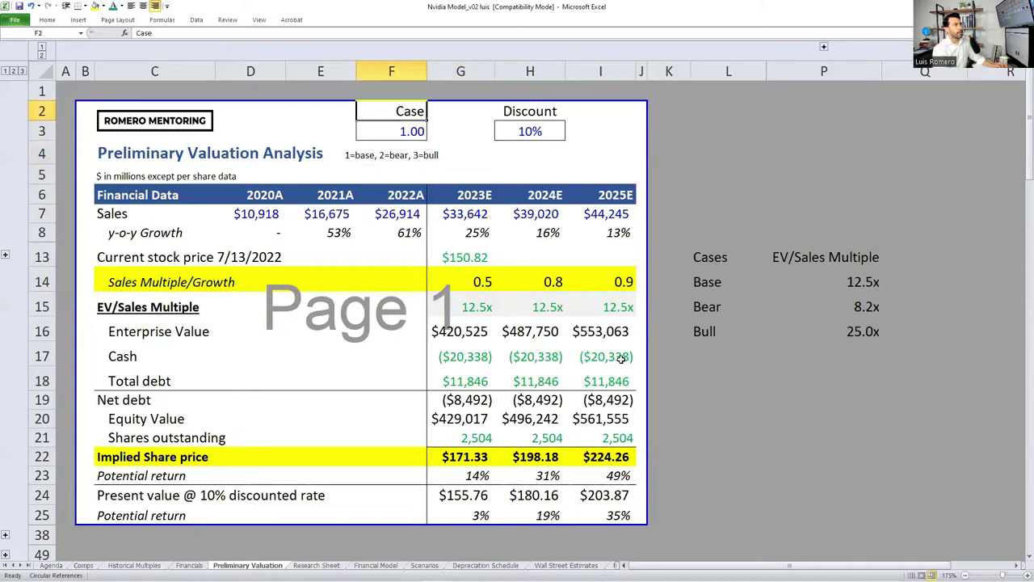
{"action": "key", "text": "shift+Down"}
{"action": "key", "text": "alt+h"}
{"action": "key", "text": "a"}
{"action": "key", "text": "c"}
{"action": "key", "text": "Down"}
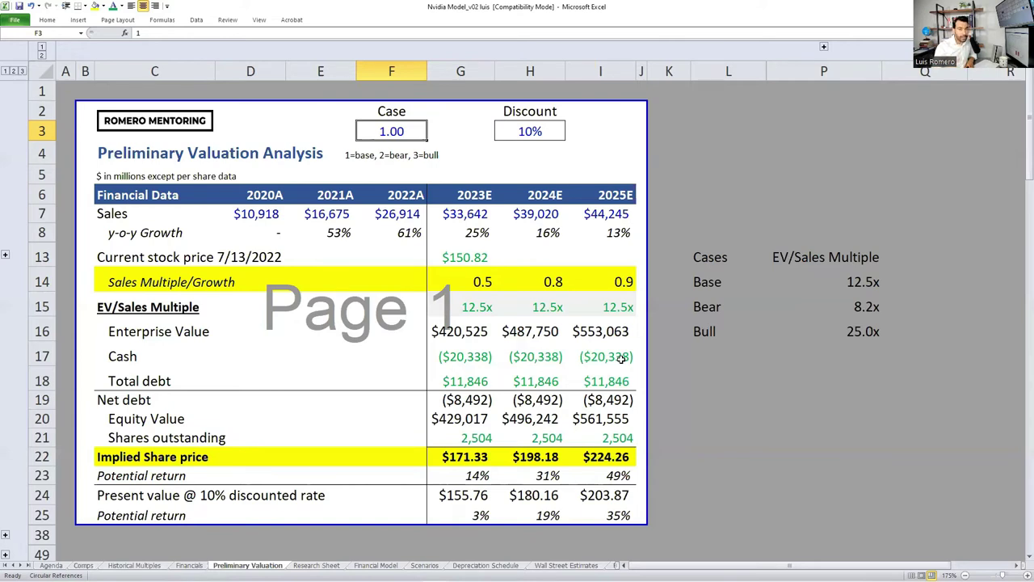
- Check the Bull case's EV/Sales multiple formula in P16 of the case table
{"action": "key", "text": "Right"}
{"action": "key", "text": "Down"}
{"action": "key", "text": "Right"}
{"action": "key", "text": "Down"}
{"action": "key", "text": "Right"}
{"action": "key", "text": "Right"}
{"action": "key", "text": "Down"}
{"action": "key", "text": "Right"}
{"action": "key", "text": "Down"}
{"action": "key", "text": "Down"}
{"action": "key", "text": "Right"}
{"action": "key", "text": "Down"}
{"action": "key", "text": "Down"}
{"action": "key", "text": "Right"}
{"action": "key", "text": "Down"}
{"action": "key", "text": "Right"}
{"action": "key", "text": "Down"}
{"action": "key", "text": "Left"}
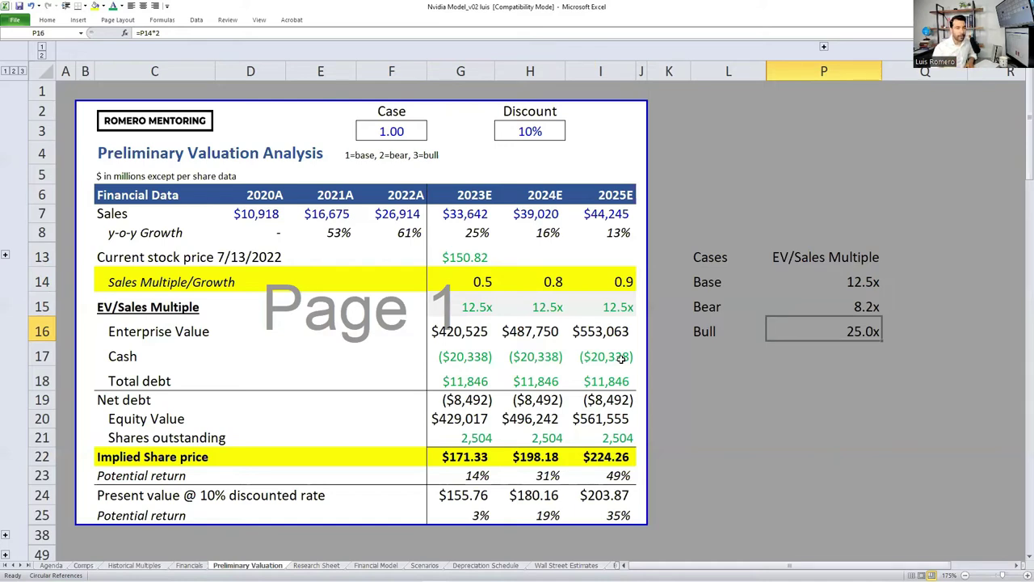
- Set the case input in F3 to 3 to test the Bull case
{"action": "key", "text": "Up"}
{"action": "key", "text": "Left"}
{"action": "key", "text": "Up"}
{"action": "key", "text": "Up"}
{"action": "key", "text": "Left"}
{"action": "key", "text": "Left"}
{"action": "key", "text": "Left"}
{"action": "key", "text": "Left"}
{"action": "key", "text": "Left"}
{"action": "key", "text": "Up"}
{"action": "key", "text": "Left"}
{"action": "key", "text": "Up"}
{"action": "key", "text": "Up"}
{"action": "key", "text": "Up"}
{"action": "key", "text": "Up"}
{"action": "key", "text": "Up"}
{"action": "type", "text": "3"}
{"action": "key", "text": "ctrl+Return"}
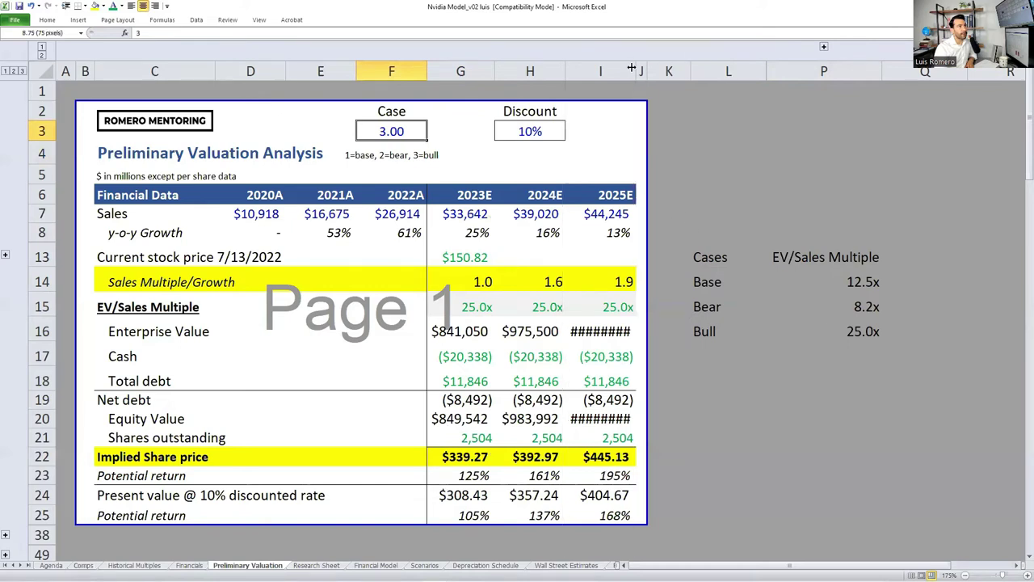
- Widen column I to fit the large 2025E values and examine the 2025E implied share price
{"action": "left_click_drag", "start_coordinate": [632, 70], "coordinate": [642, 70]}
{"action": "left_click", "coordinate": [512, 419]}
{"action": "left_click", "coordinate": [603, 459]}
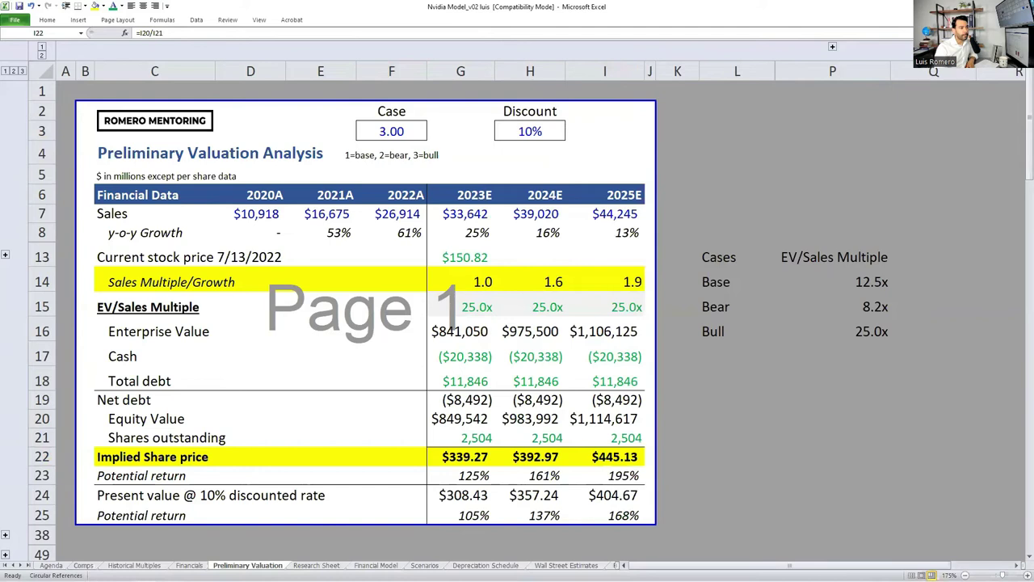
{"action": "mouse_move", "coordinate": [587, 203]}
{"action": "left_mouse_down"}
{"action": "mouse_move", "coordinate": [606, 167]}
{"action": "mouse_move", "coordinate": [661, 174]}
{"action": "mouse_move", "coordinate": [673, 514]}
{"action": "mouse_move", "coordinate": [577, 518]}
{"action": "mouse_move", "coordinate": [568, 204]}
{"action": "left_mouse_up"}
{"action": "mouse_move", "coordinate": [646, 446]}
{"action": "left_mouse_down"}
{"action": "mouse_move", "coordinate": [578, 457]}
{"action": "mouse_move", "coordinate": [631, 462]}
{"action": "mouse_move", "coordinate": [652, 446]}
{"action": "mouse_move", "coordinate": [656, 478]}
{"action": "mouse_move", "coordinate": [677, 451]}
{"action": "left_mouse_up"}
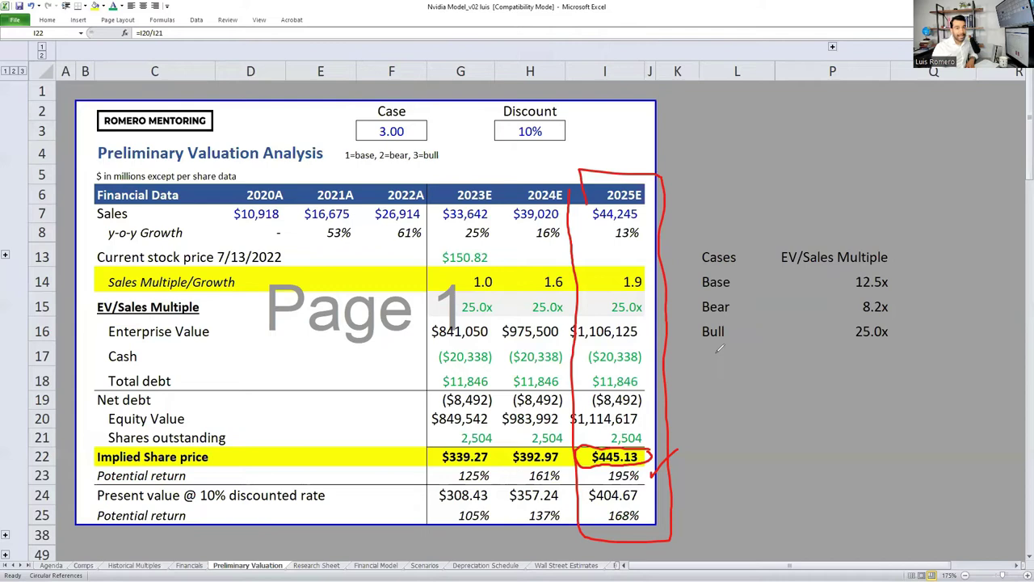
- Set the case input in F3 to 2 and examine the Bear case's potential returns in row 23
{"action": "left_click", "coordinate": [387, 130]}
{"action": "type", "text": "2"}
{"action": "key", "text": "Return"}
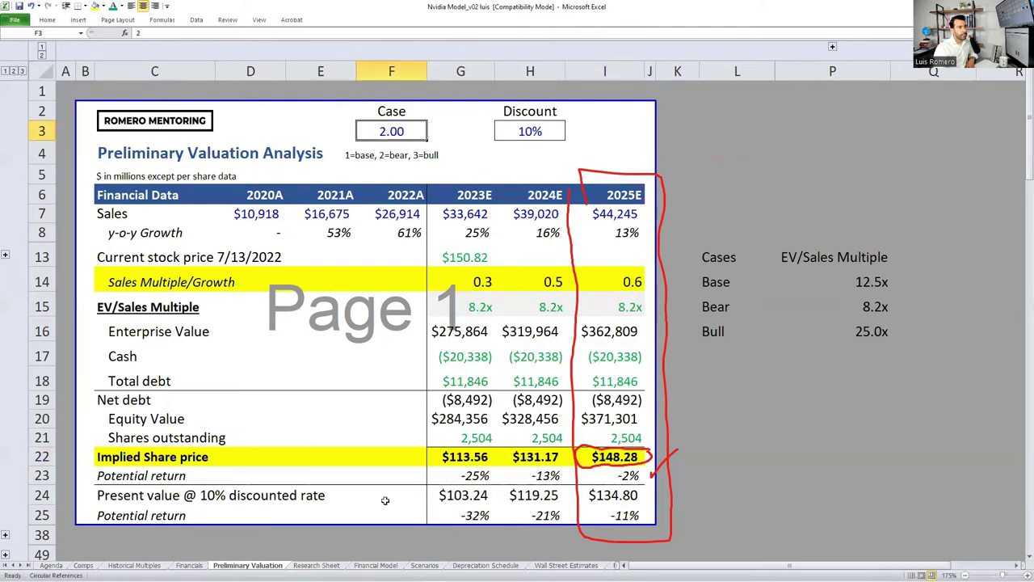
{"action": "left_click_drag", "start_coordinate": [444, 475], "coordinate": [592, 480]}
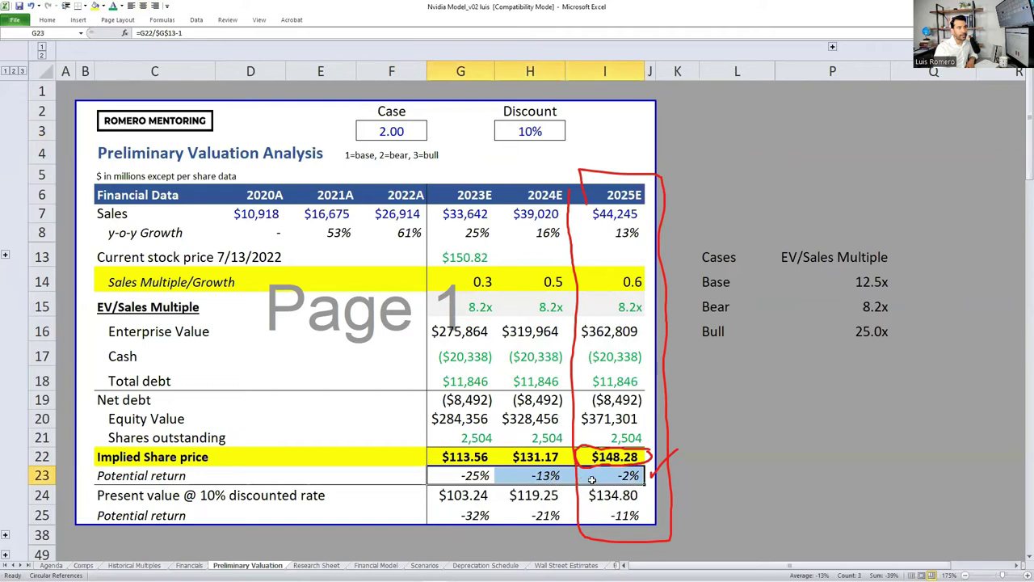
{"action": "left_click", "coordinate": [472, 481]}
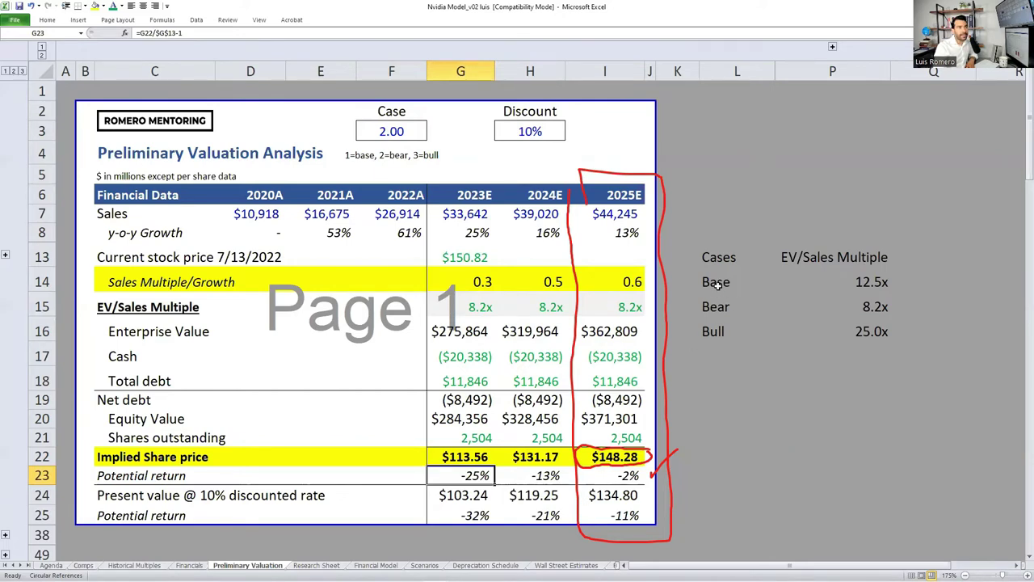
- Check the Base multiple in P14 and set the case input in F3 back to 1
{"action": "left_click_drag", "start_coordinate": [718, 284], "coordinate": [824, 285]}
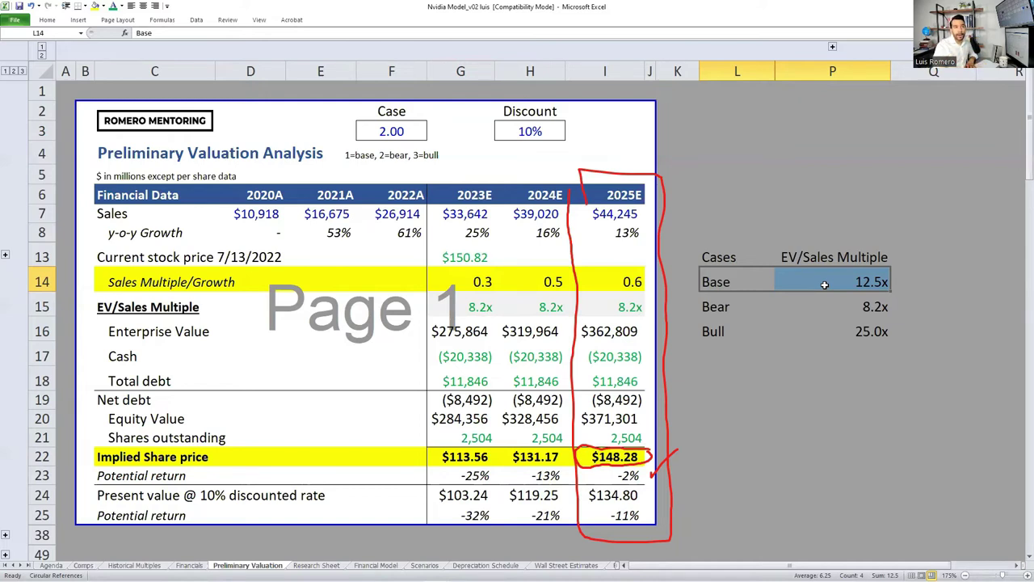
{"action": "left_click", "coordinate": [844, 279]}
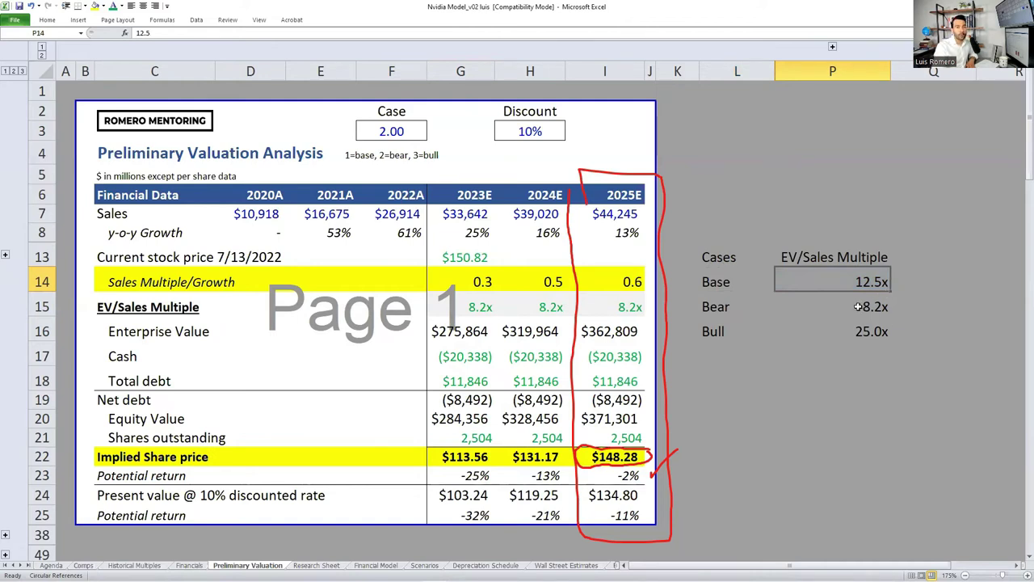
{"action": "left_click", "coordinate": [401, 132]}
{"action": "type", "text": "1"}
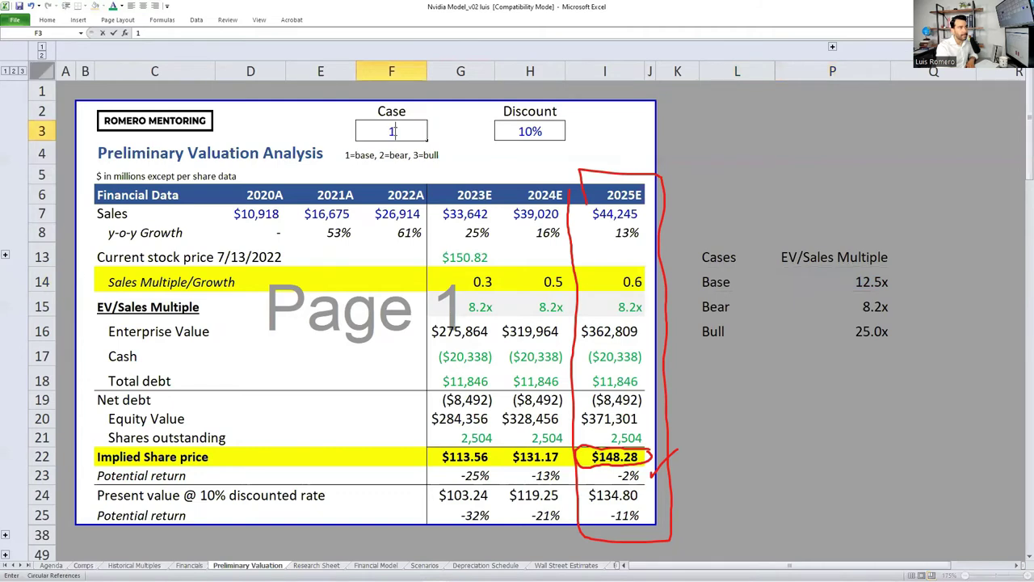
{"action": "key", "text": "Return"}
{"action": "left_click", "coordinate": [610, 458]}
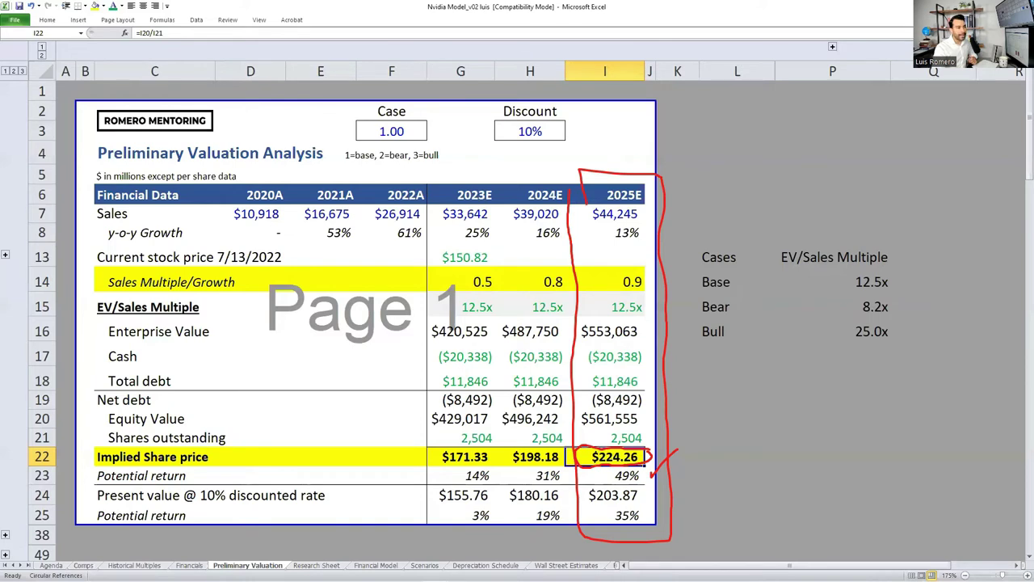
- Save the workbook in its current format, continuing past the compatibility check
{"action": "key", "text": "Escape"}
{"action": "mouse_move", "coordinate": [127, 208]}
{"action": "left_mouse_down"}
{"action": "mouse_move", "coordinate": [460, 247]}
{"action": "mouse_move", "coordinate": [630, 429]}
{"action": "mouse_move", "coordinate": [624, 517]}
{"action": "mouse_move", "coordinate": [633, 527]}
{"action": "left_mouse_up"}
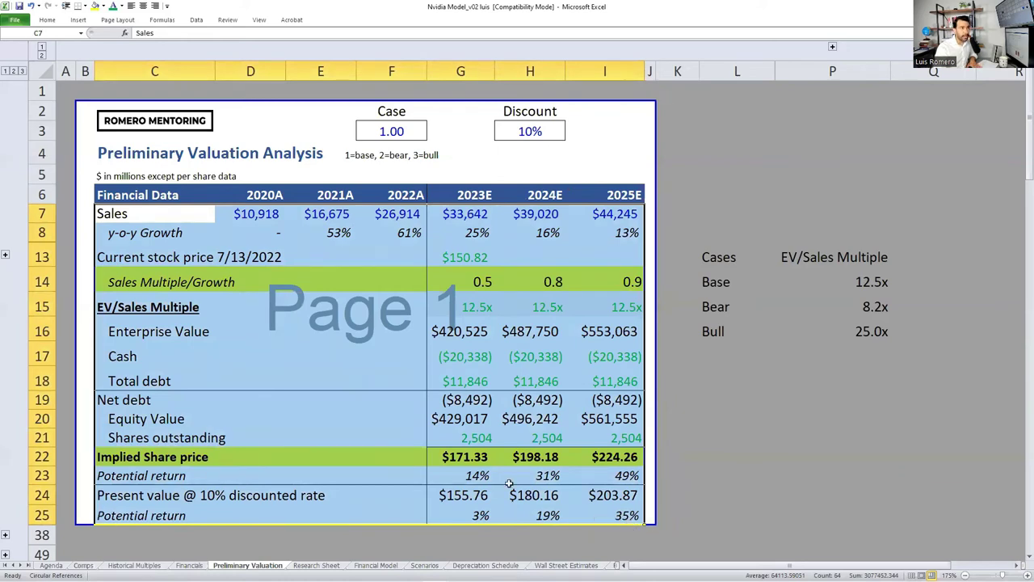
{"action": "left_click", "coordinate": [399, 331]}
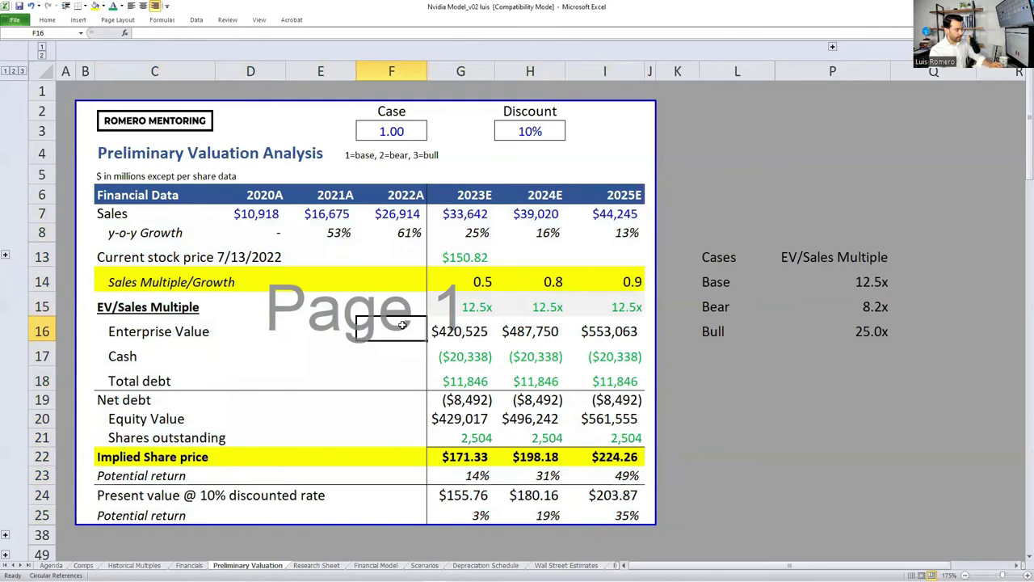
{"action": "key", "text": "ctrl+s"}
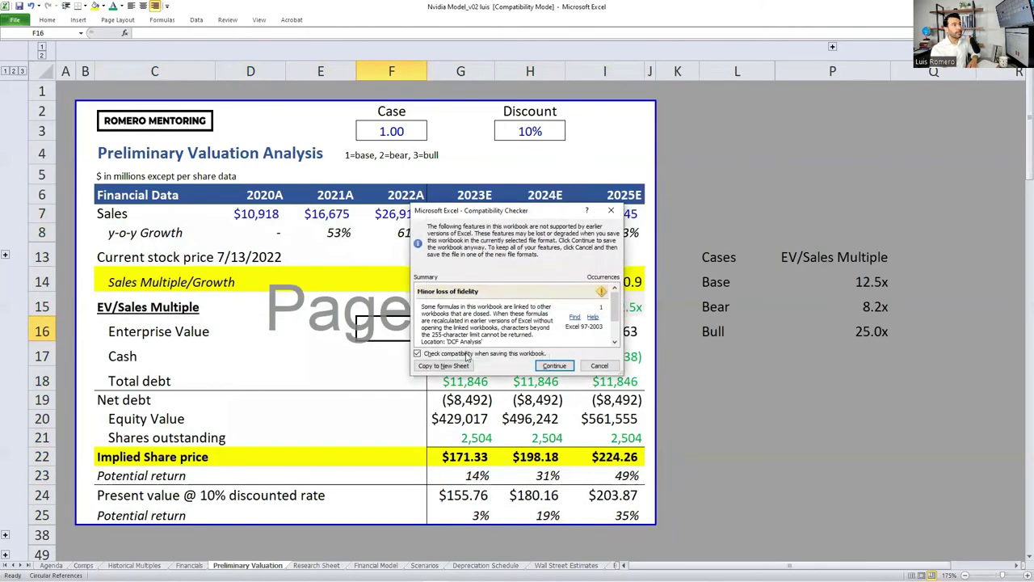
{"action": "left_click", "coordinate": [553, 366]}
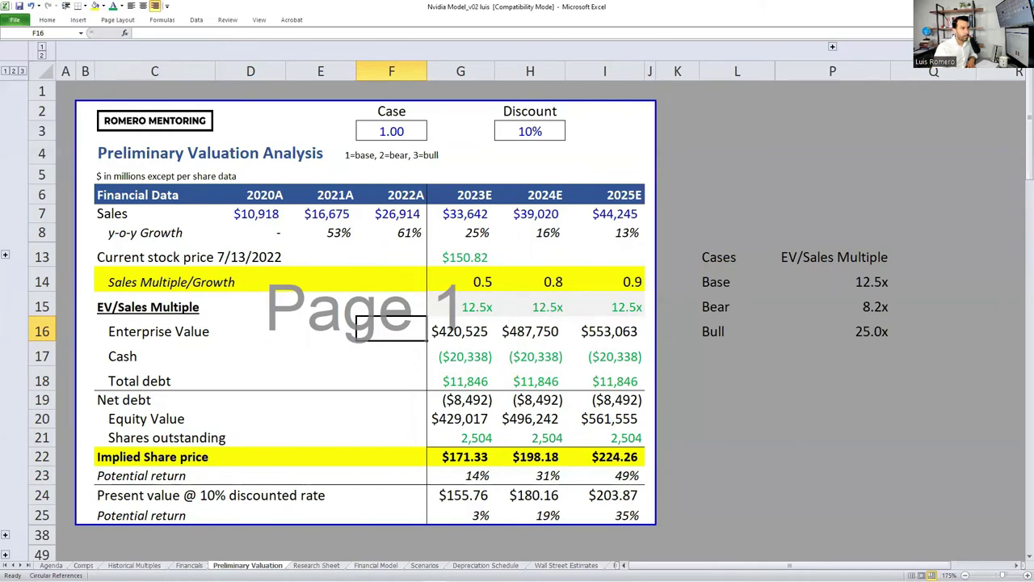
- Go to the Financial Model sheet and enable iterative calculation in the program options
{"action": "left_click", "coordinate": [376, 565]}
{"action": "left_click", "coordinate": [285, 275]}
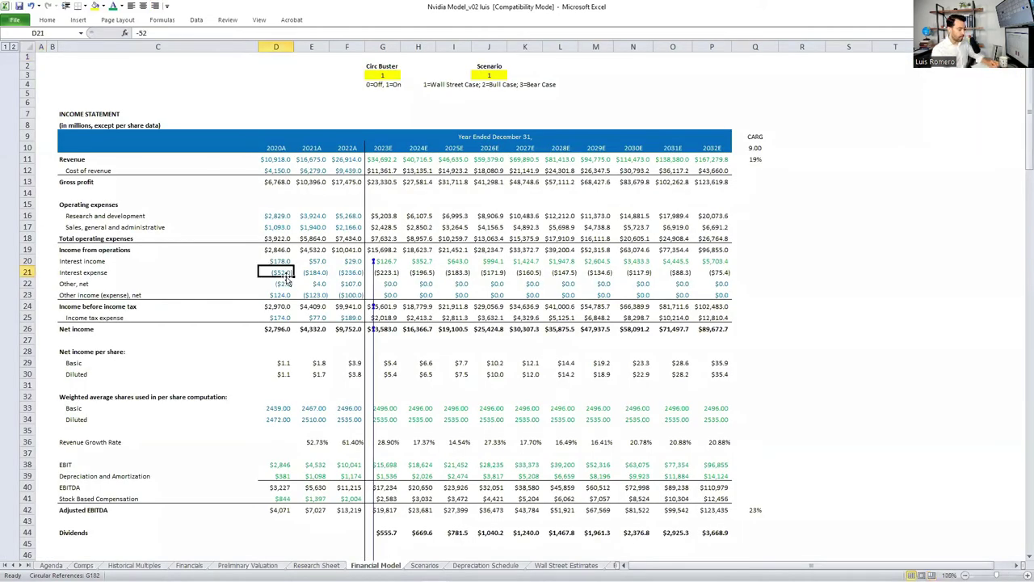
{"action": "key", "text": "alt+t"}
{"action": "key", "text": "o"}
{"action": "key", "text": "alt+i"}
{"action": "key", "text": "Return"}
- Review the Financial Model sheet's projected income statement, balance sheet, cash flow statement and debt schedule
{"action": "scroll", "coordinate": [285, 277], "scroll_direction": "up", "scroll_amount": 2}
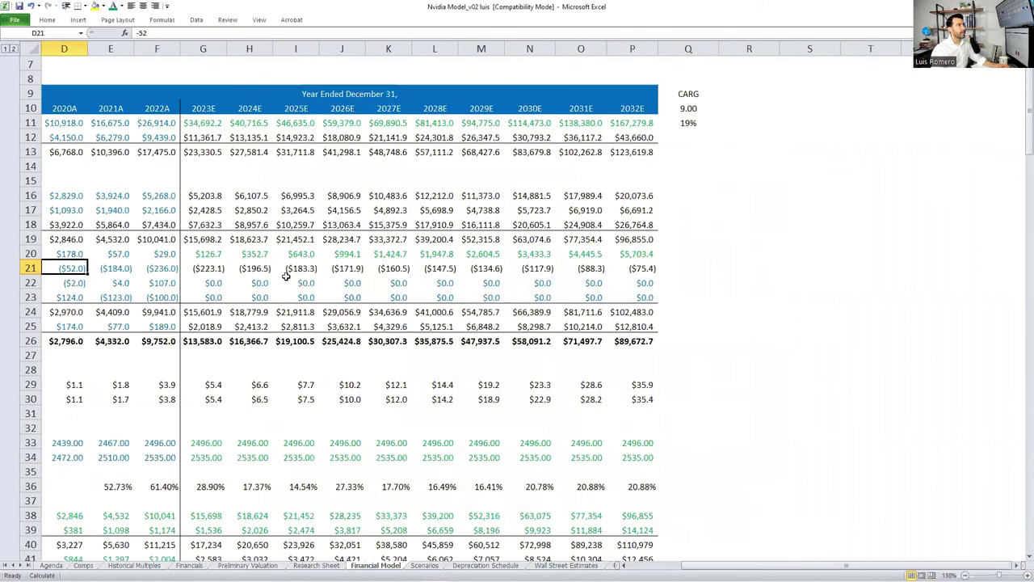
{"action": "key", "text": "Home"}
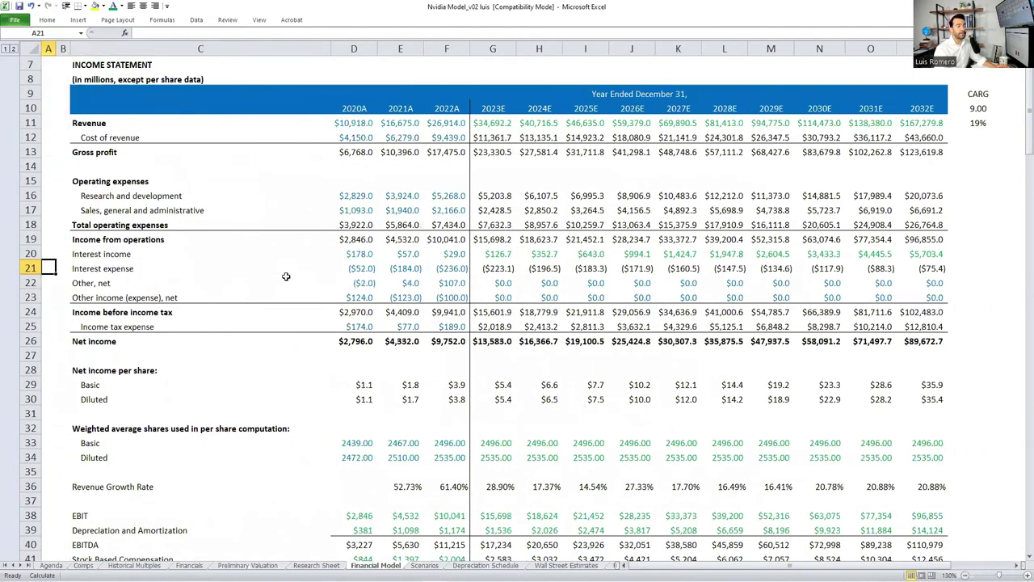
{"action": "scroll", "coordinate": [355, 235], "scroll_direction": "up", "scroll_amount": 2}
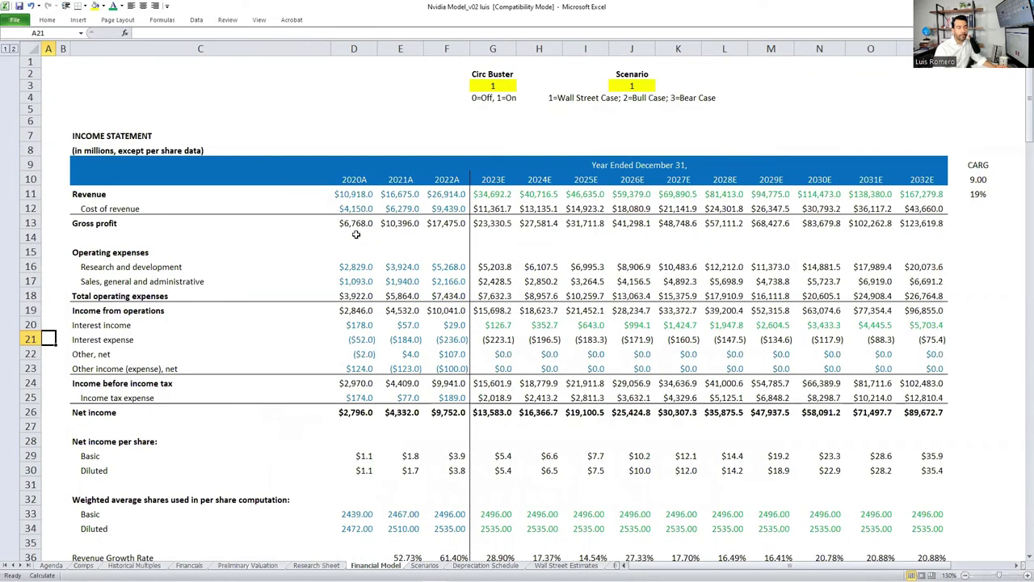
{"action": "left_click_drag", "start_coordinate": [493, 179], "coordinate": [927, 419]}
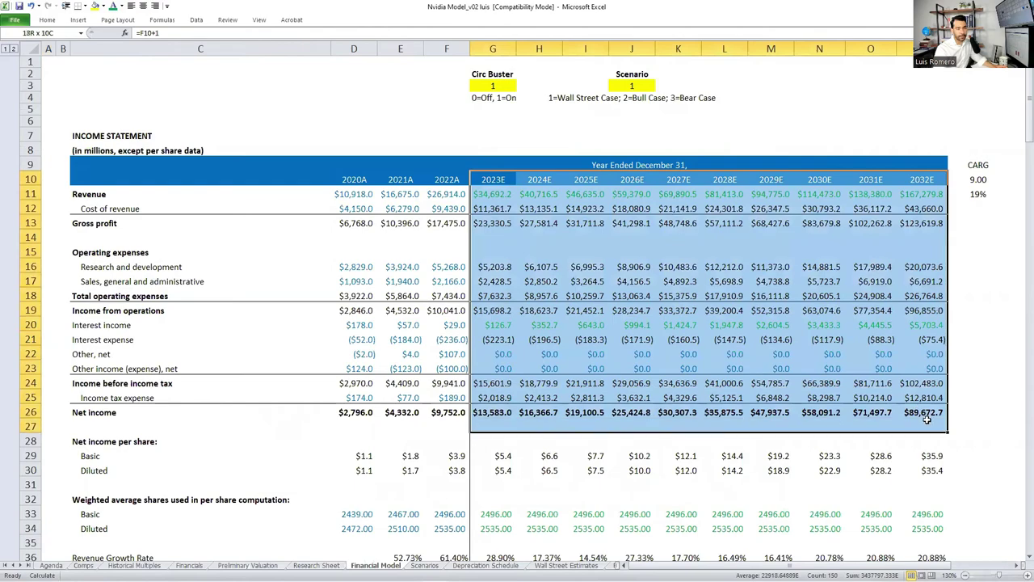
{"action": "scroll", "coordinate": [765, 341], "scroll_direction": "down", "scroll_amount": 17}
{"action": "scroll", "coordinate": [766, 340], "scroll_direction": "down", "scroll_amount": 17}
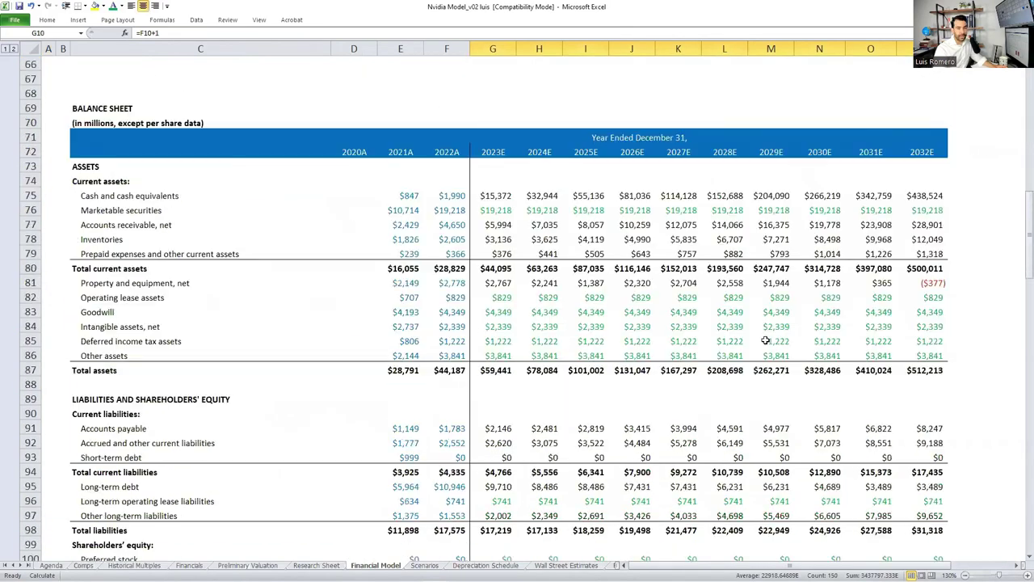
{"action": "scroll", "coordinate": [765, 340], "scroll_direction": "down", "scroll_amount": 4}
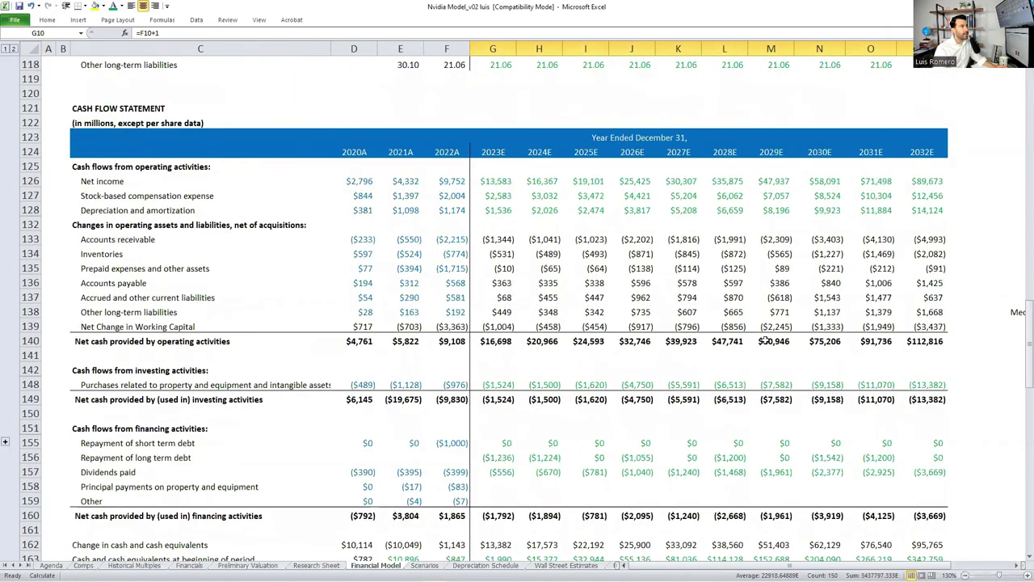
{"action": "scroll", "coordinate": [765, 341], "scroll_direction": "down", "scroll_amount": 18}
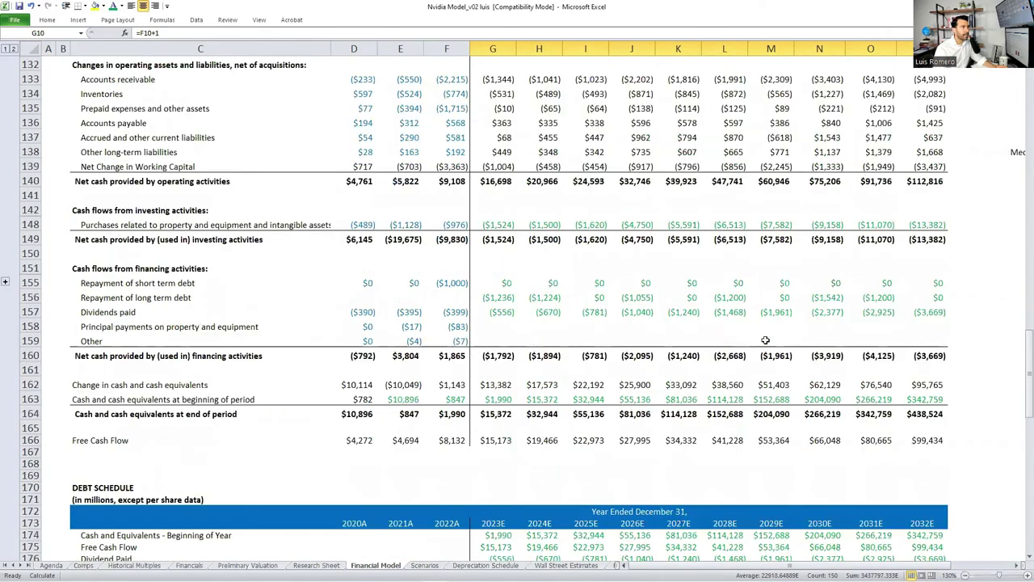
{"action": "scroll", "coordinate": [765, 340], "scroll_direction": "up", "scroll_amount": 20}
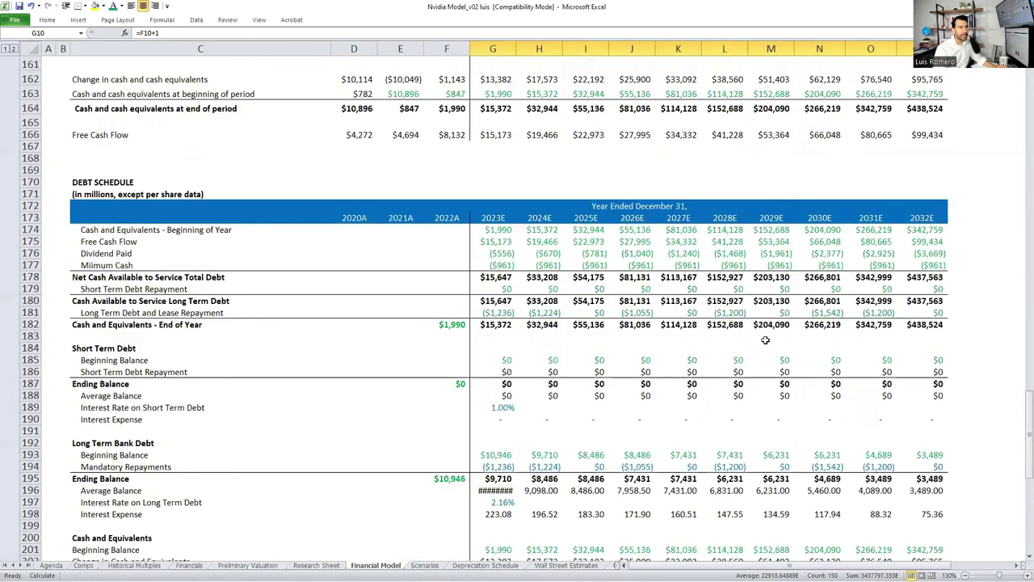
{"action": "scroll", "coordinate": [727, 332], "scroll_direction": "up", "scroll_amount": 20}
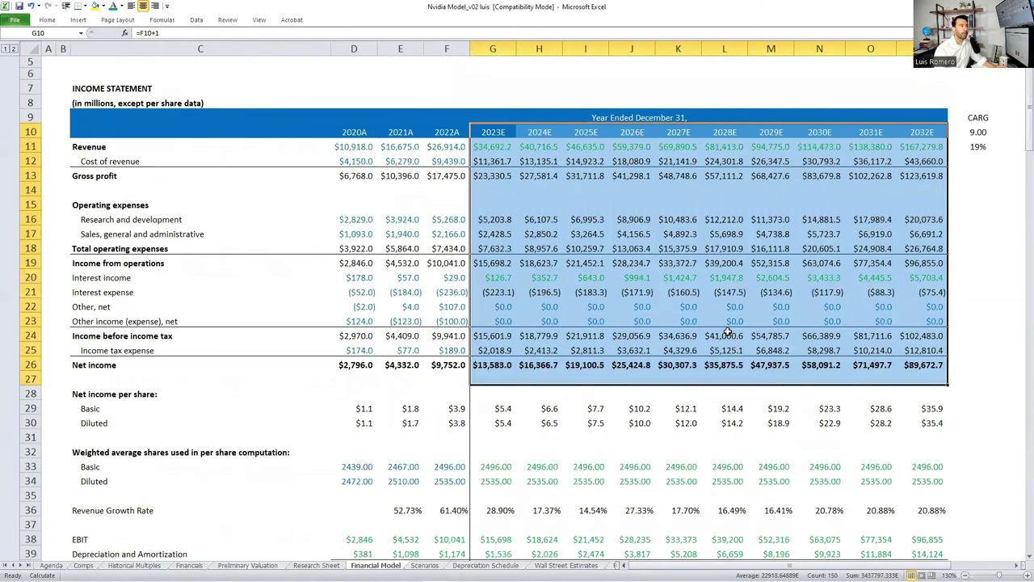
- Review the Wall Street, Bull and Bear case assumptions and the comp valuation assumptions on the Scenarios sheet
{"action": "left_click", "coordinate": [424, 565]}
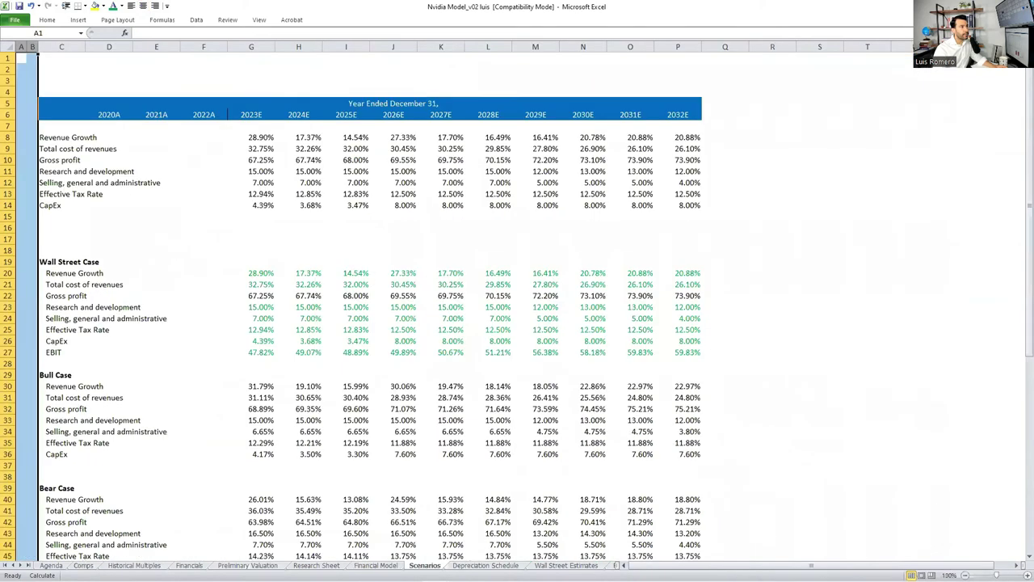
{"action": "left_click", "coordinate": [304, 296]}
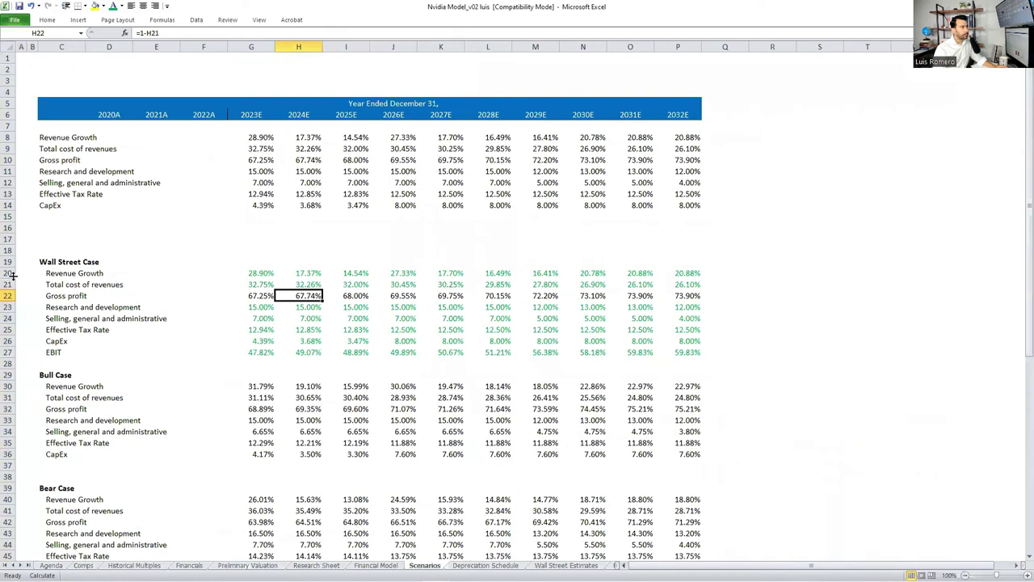
{"action": "left_click_drag", "start_coordinate": [36, 252], "coordinate": [694, 354]}
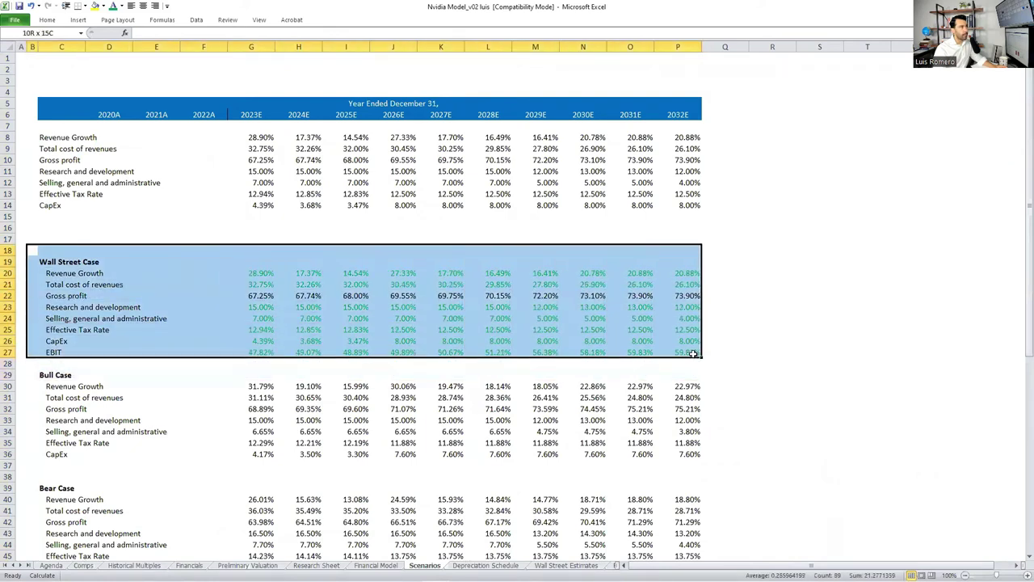
{"action": "left_click_drag", "start_coordinate": [43, 373], "coordinate": [675, 460]}
{"action": "scroll", "coordinate": [545, 429], "scroll_direction": "down", "scroll_amount": 4}
{"action": "left_click_drag", "start_coordinate": [42, 338], "coordinate": [696, 436]}
{"action": "scroll", "coordinate": [138, 339], "scroll_direction": "down", "scroll_amount": 4}
{"action": "left_click_drag", "start_coordinate": [33, 341], "coordinate": [321, 548]}
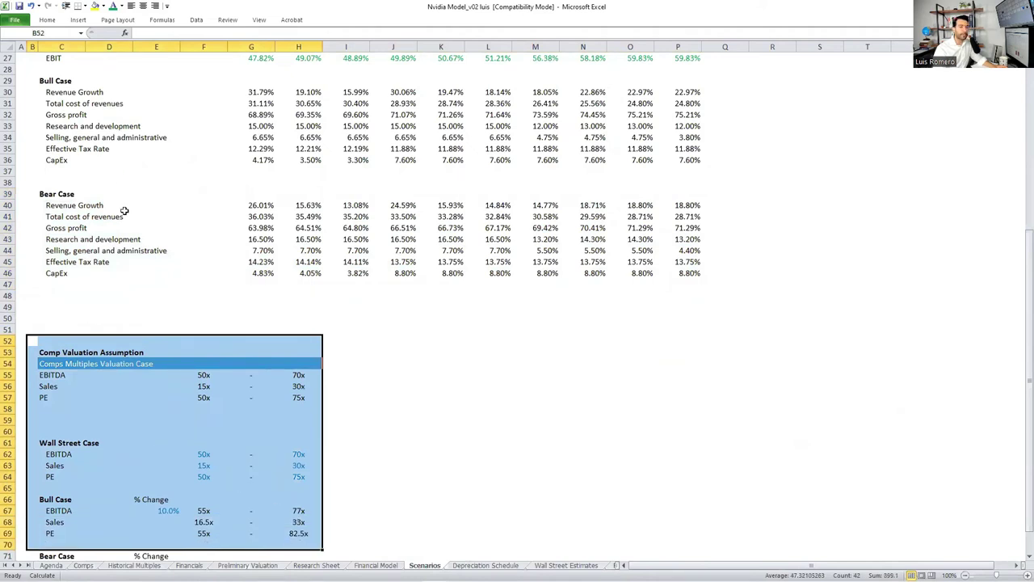
{"action": "key", "text": "ctrl+Home"}
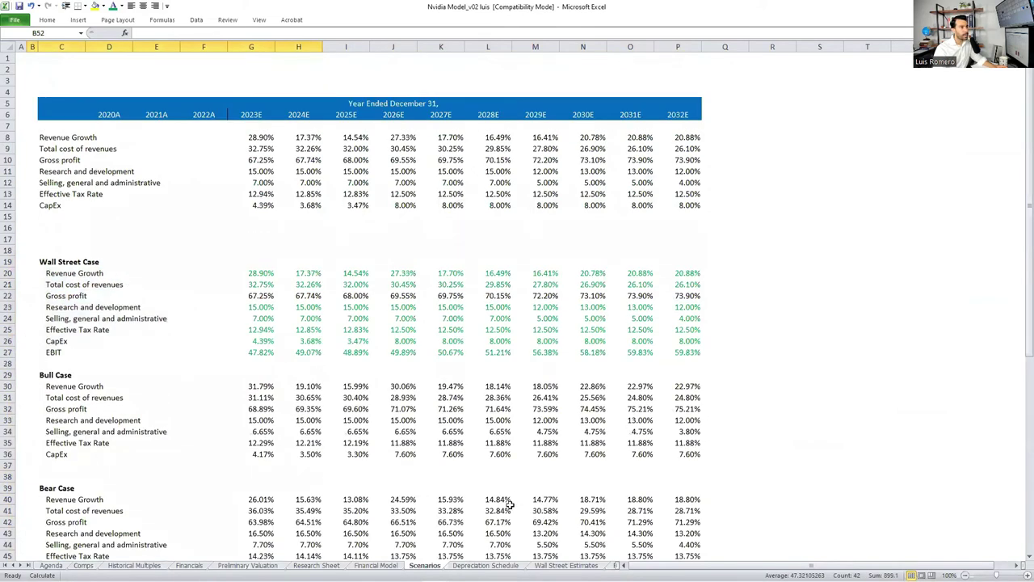
- Look over the Depreciation Schedule sheet and open the Revenue Buildup sheet
{"action": "key", "text": "ctrl+Page_Down"}
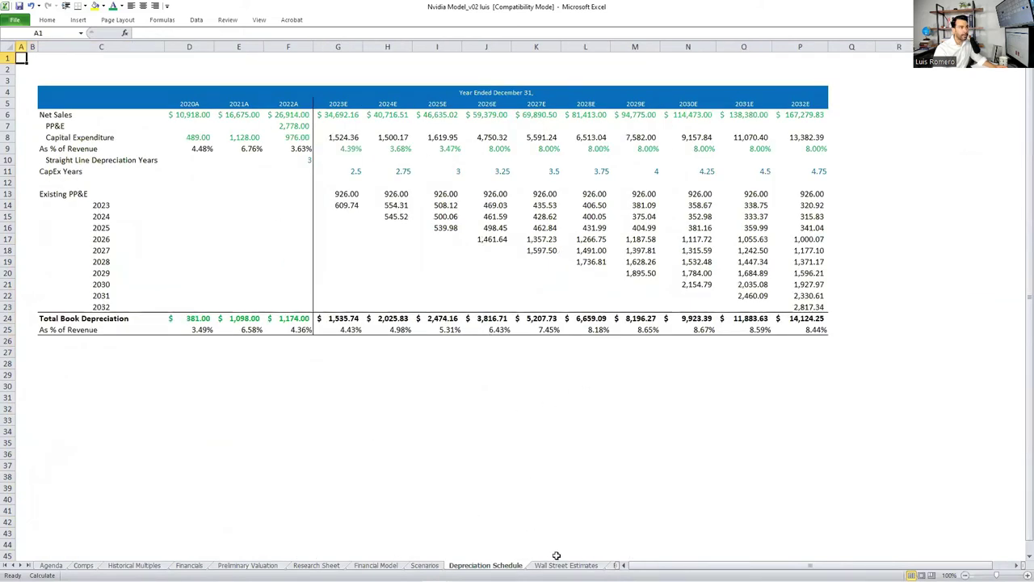
{"action": "left_click_drag", "start_coordinate": [621, 565], "coordinate": [885, 559]}
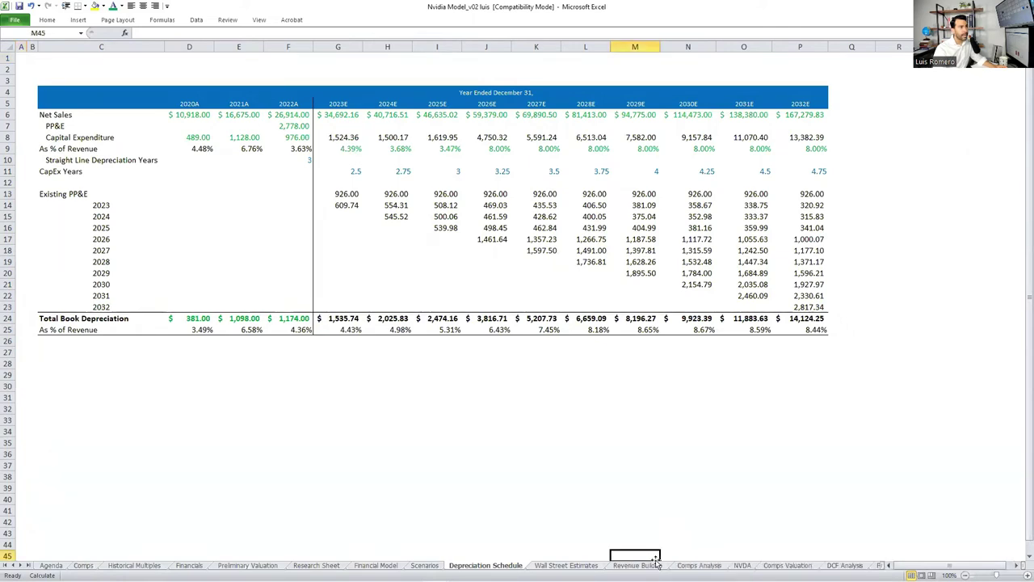
{"action": "left_click", "coordinate": [638, 565]}
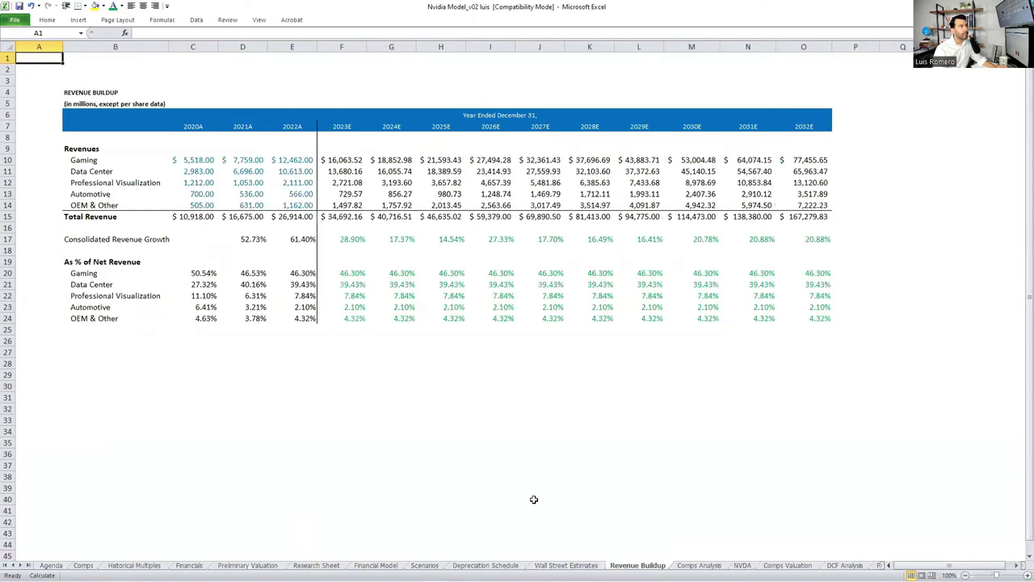
- Review the Comps Analysis sheet and the EBITDA, sales and price earnings multiple analyses on the Comps Valuation sheet
{"action": "left_click", "coordinate": [700, 563]}
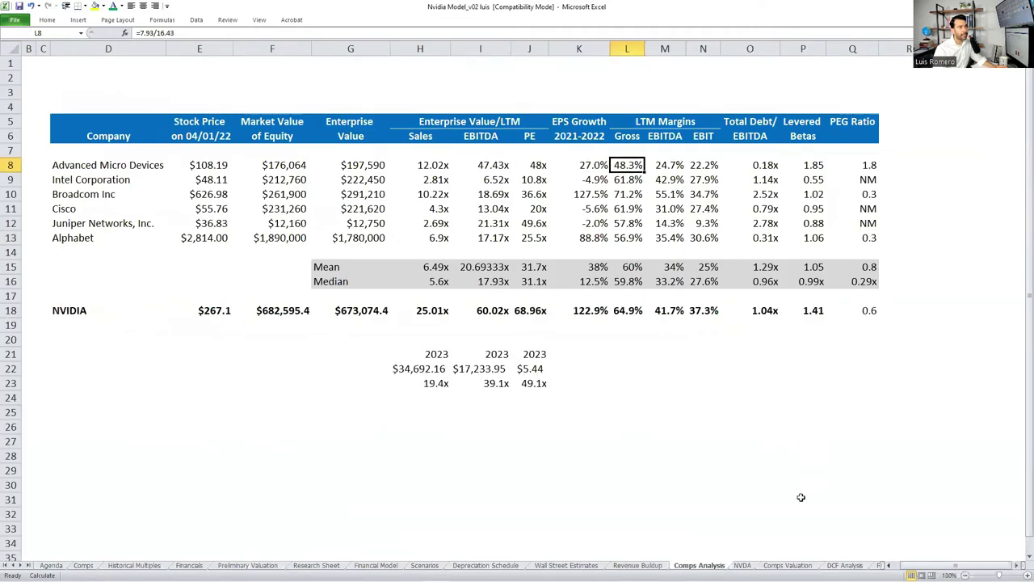
{"action": "left_click", "coordinate": [788, 565]}
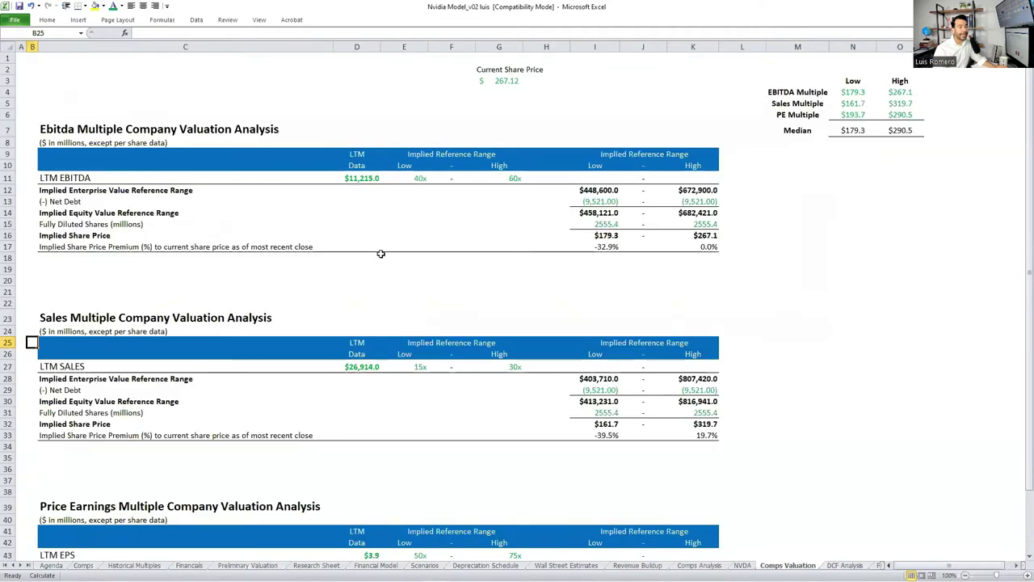
{"action": "scroll", "coordinate": [378, 257], "scroll_direction": "up", "scroll_amount": 1, "text": "ctrl"}
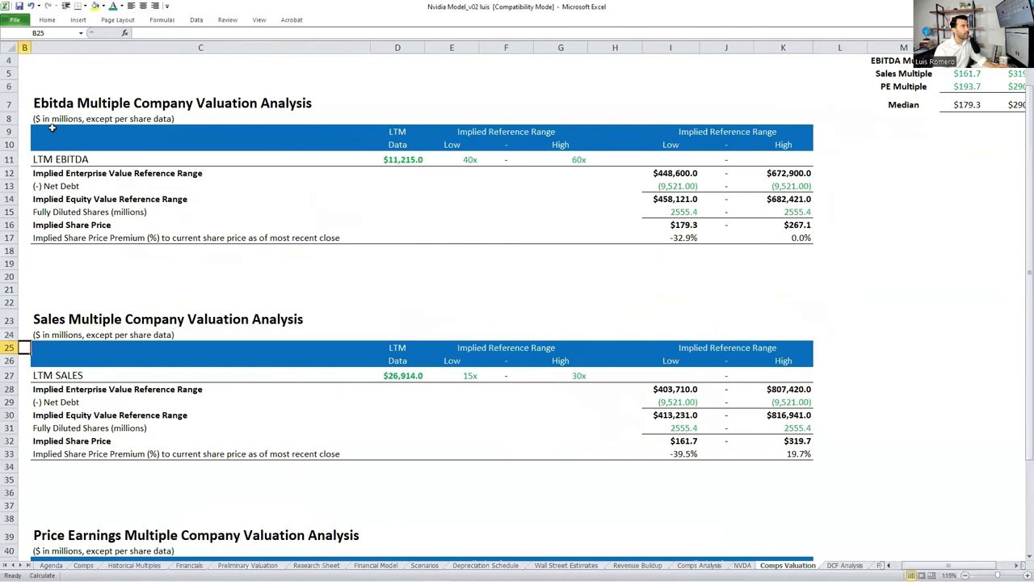
{"action": "left_click_drag", "start_coordinate": [51, 127], "coordinate": [801, 252]}
{"action": "left_click_drag", "start_coordinate": [59, 318], "coordinate": [805, 471]}
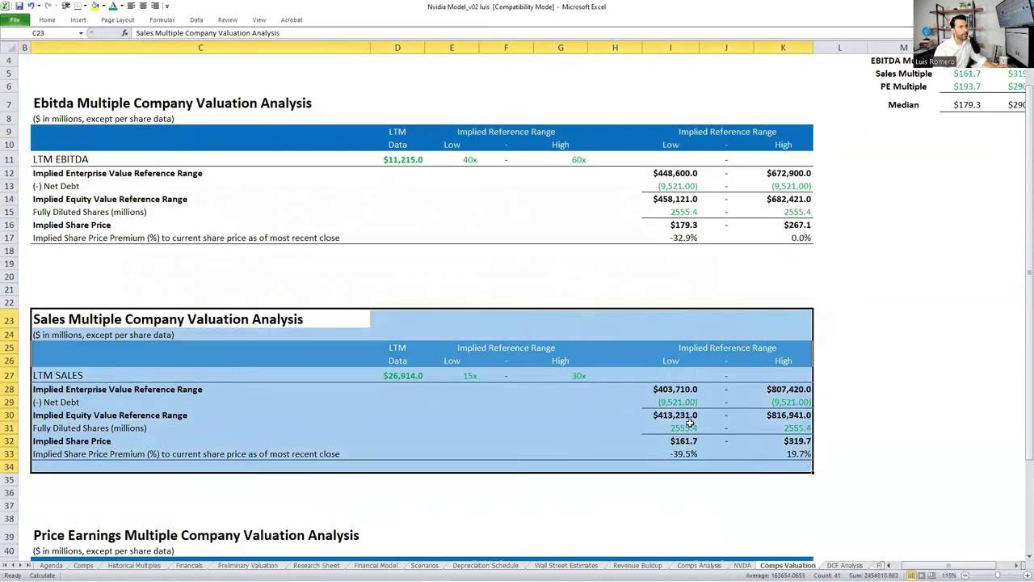
{"action": "scroll", "coordinate": [603, 394], "scroll_direction": "down", "scroll_amount": 4}
{"action": "left_click_drag", "start_coordinate": [71, 351], "coordinate": [817, 515]}
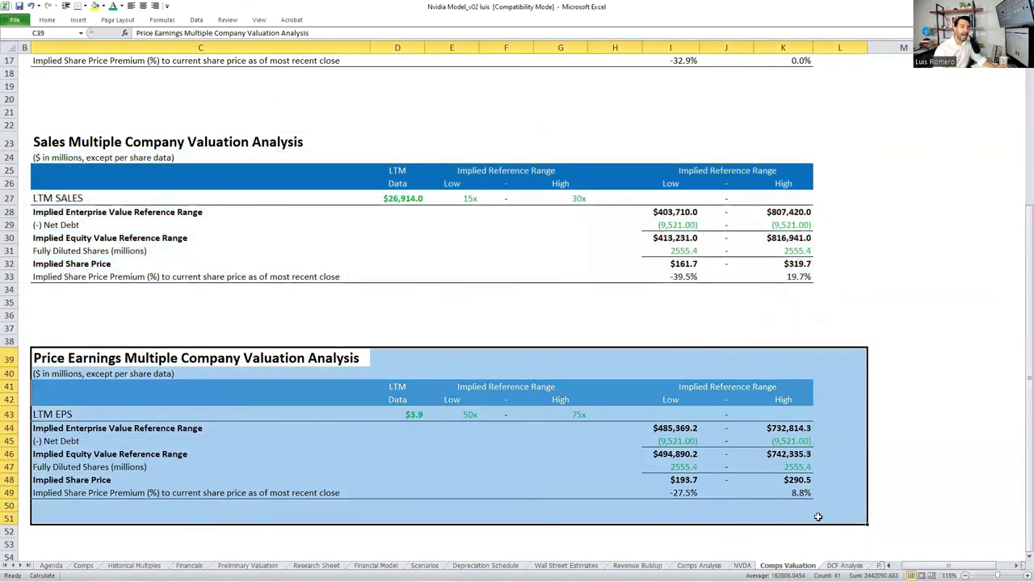
{"action": "scroll", "coordinate": [805, 483], "scroll_direction": "up", "scroll_amount": 5}
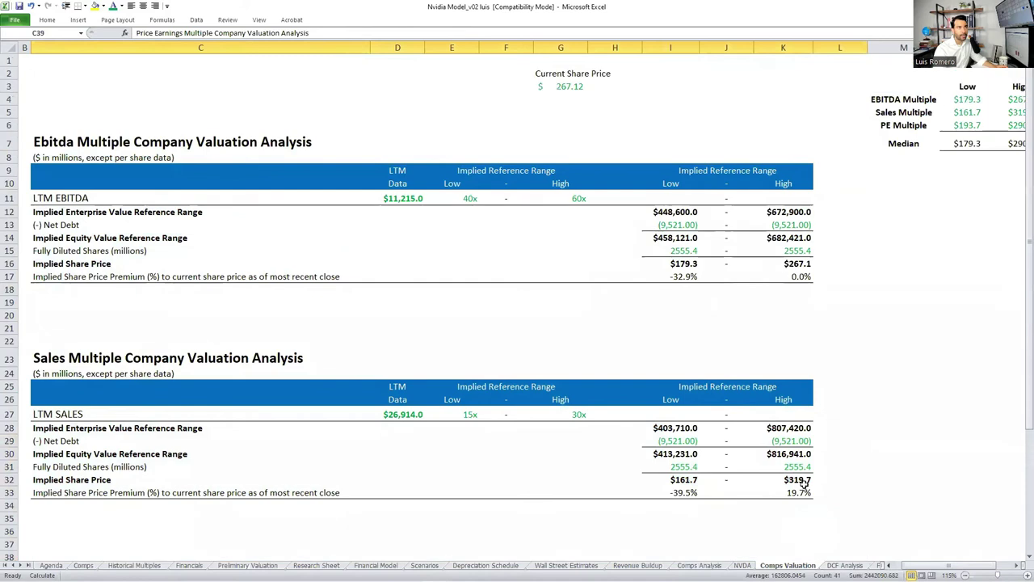
- Examine the summary table of low and high share prices by multiple and their medians on the Comps Valuation sheet
{"action": "left_click", "coordinate": [960, 250]}
{"action": "key", "text": "Right"}
{"action": "key", "text": "Right"}
{"action": "key", "text": "Right"}
{"action": "key", "text": "Left"}
{"action": "key", "text": "Left"}
{"action": "key", "text": "Left"}
{"action": "key", "text": "ctrl+Up"}
{"action": "key", "text": "ctrl+Up"}
{"action": "key", "text": "Left"}
{"action": "key", "text": "shift+Right"}
{"action": "key", "text": "shift+Right"}
{"action": "key", "text": "shift+Down"}
{"action": "key", "text": "shift+Down"}
{"action": "key", "text": "shift+Down"}
{"action": "key", "text": "shift+Down"}
{"action": "key", "text": "shift+Down"}
{"action": "key", "text": "shift+Down"}
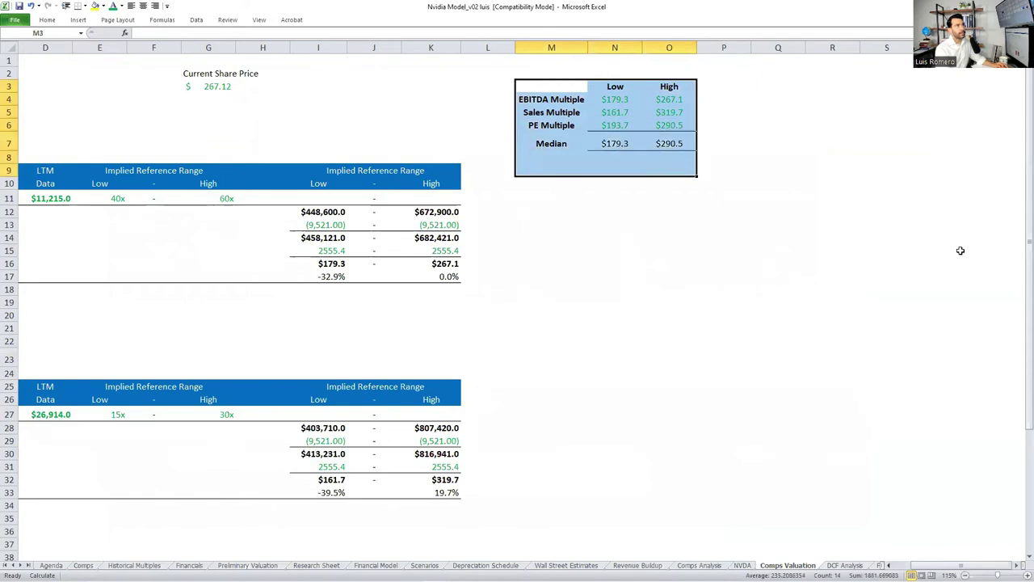
{"action": "key", "text": "Down"}
{"action": "key", "text": "Up"}
{"action": "key", "text": "Down"}
{"action": "key", "text": "Right"}
{"action": "key", "text": "shift+Right"}
{"action": "key", "text": "Left"}
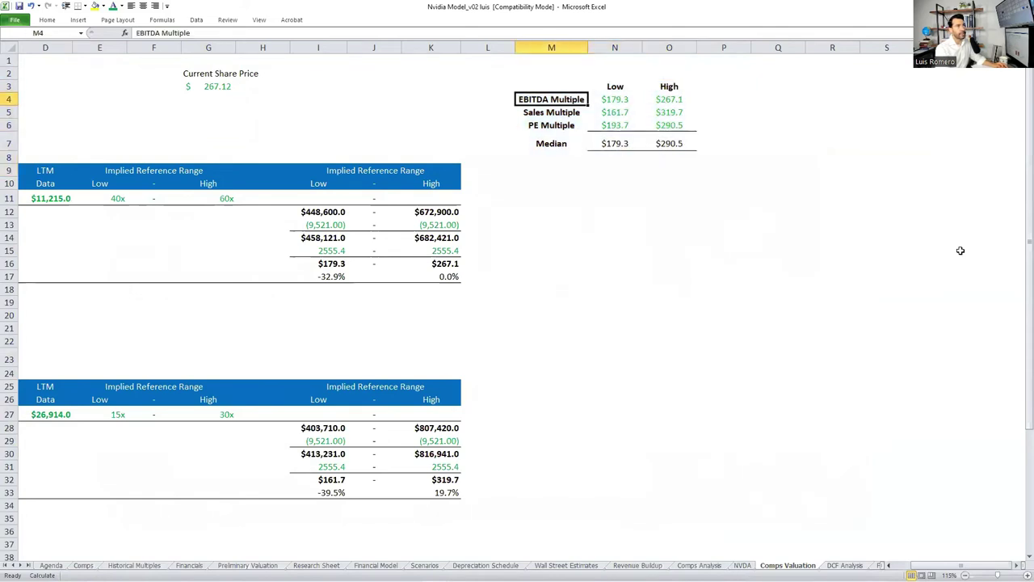
{"action": "key", "text": "shift+Right"}
{"action": "key", "text": "shift+Down"}
{"action": "key", "text": "shift+Down"}
{"action": "key", "text": "shift+Down"}
{"action": "key", "text": "shift+Right"}
{"action": "key", "text": "shift+Down"}
{"action": "key", "text": "shift+Up"}
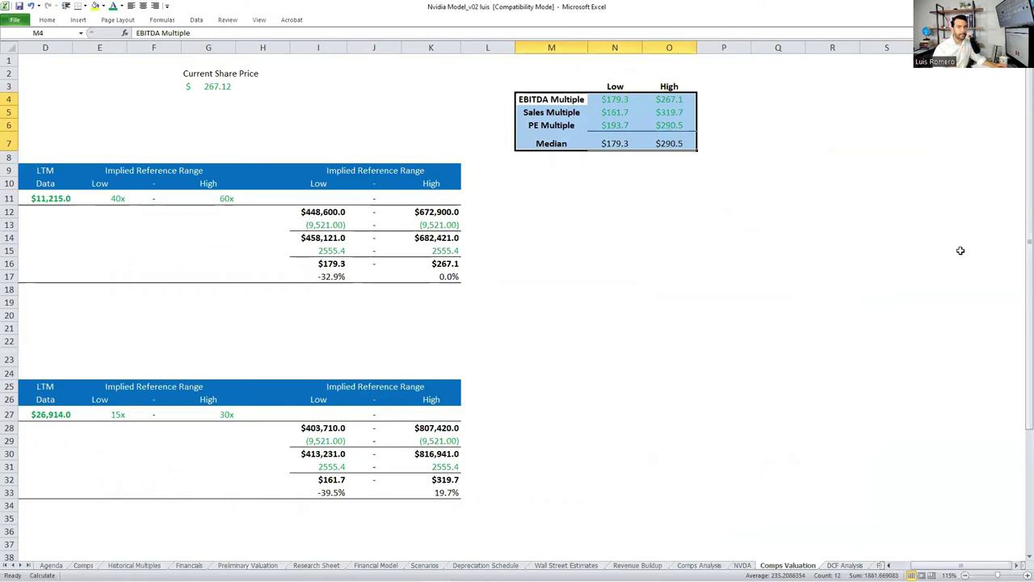
- Review both sensitivity analyses on the DCF Analysis sheet and the valuation methodology ranges on the Football Field sheet
{"action": "key", "text": "ctrl+Page_Down"}
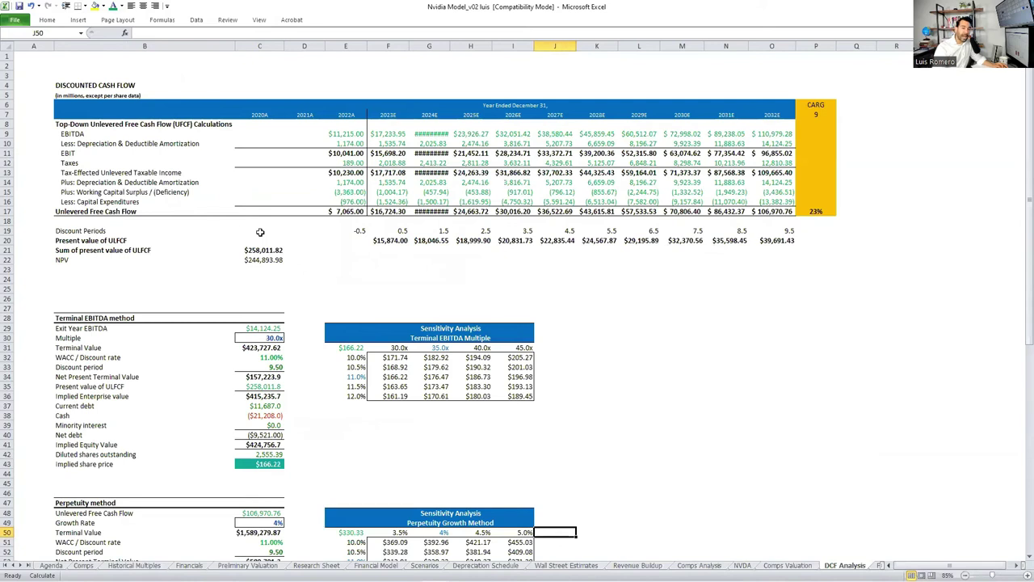
{"action": "left_click_drag", "start_coordinate": [315, 308], "coordinate": [558, 404]}
{"action": "scroll", "coordinate": [556, 404], "scroll_direction": "down", "scroll_amount": 4}
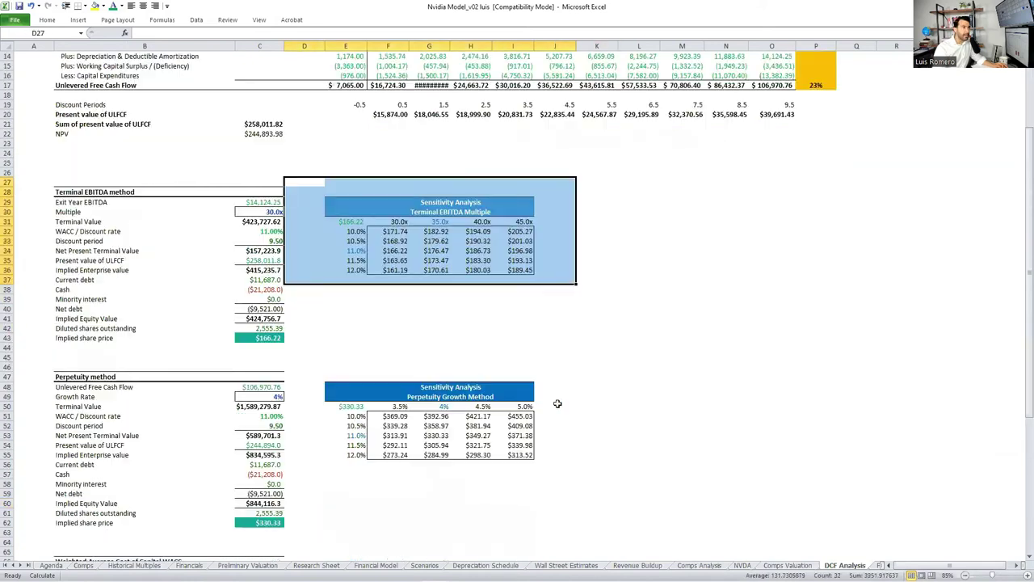
{"action": "left_click_drag", "start_coordinate": [307, 378], "coordinate": [549, 472]}
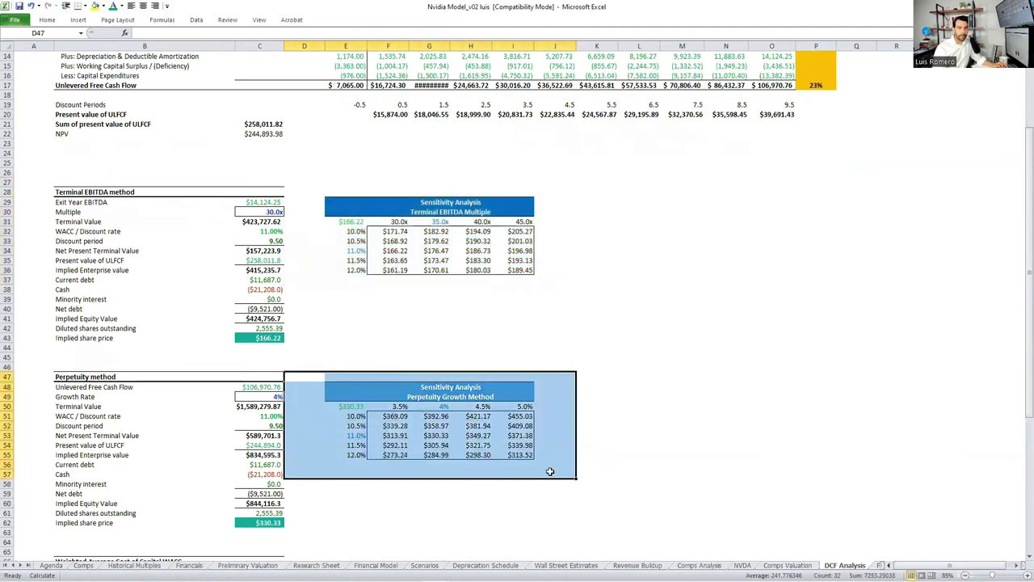
{"action": "left_click", "coordinate": [884, 565]}
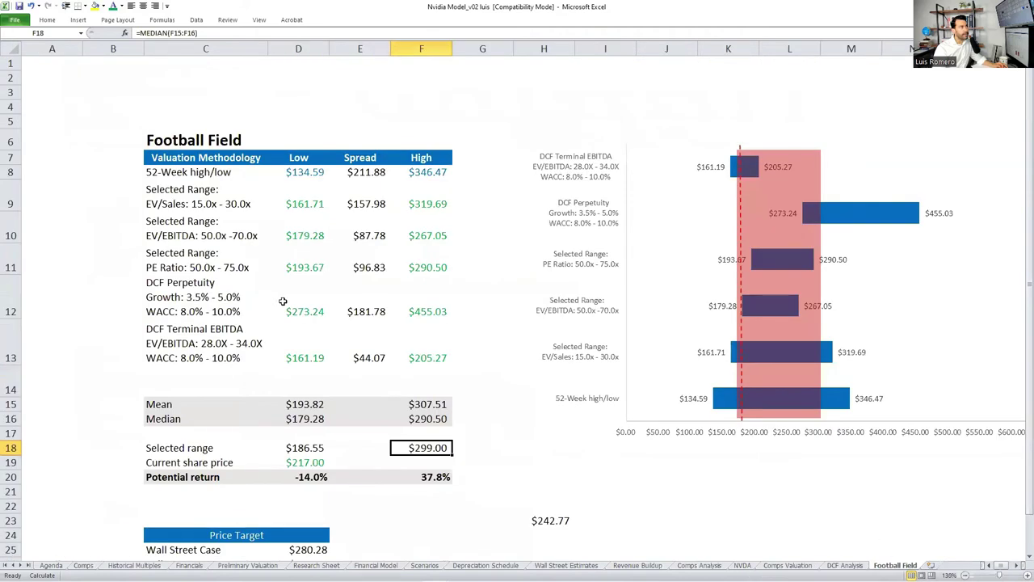
{"action": "left_click_drag", "start_coordinate": [132, 194], "coordinate": [411, 342]}
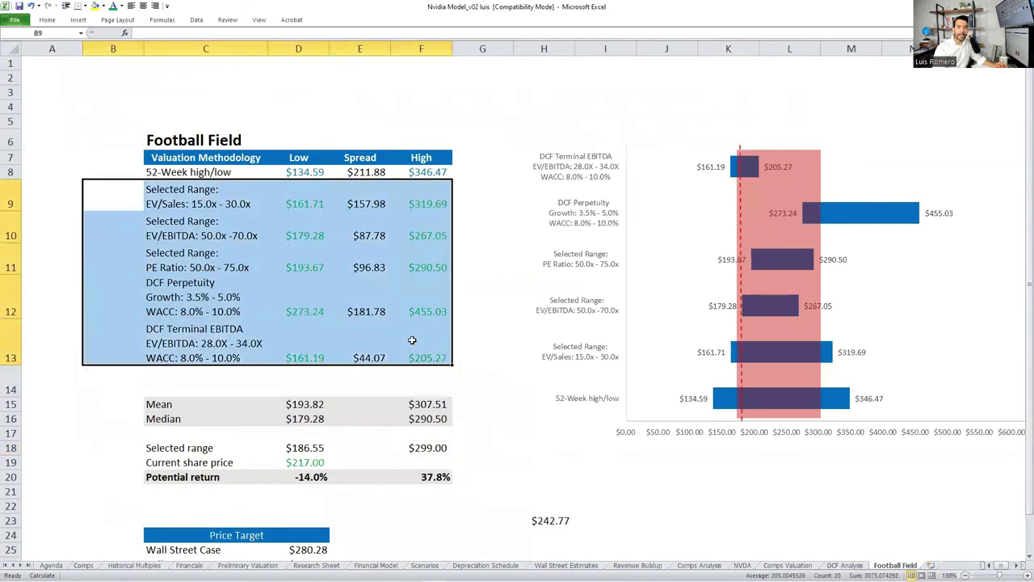
- Hide the Spread values of all six valuation methodologies in the Football Field table by setting their font color to white
{"action": "left_click", "coordinate": [361, 208]}
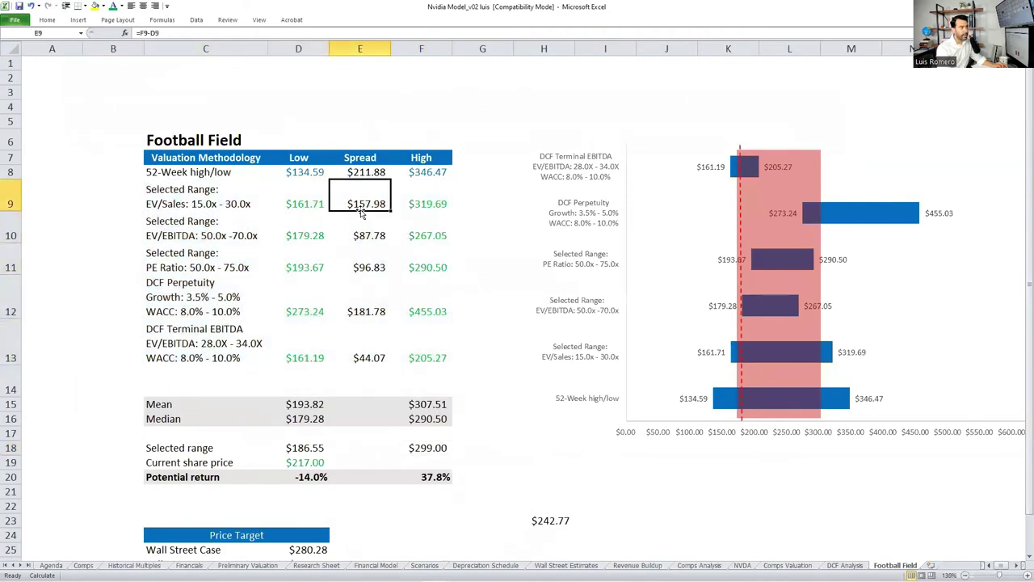
{"action": "key", "text": "Up"}
{"action": "key", "text": "ctrl+shift+Down"}
{"action": "key", "text": "alt"}
{"action": "key", "text": "6"}
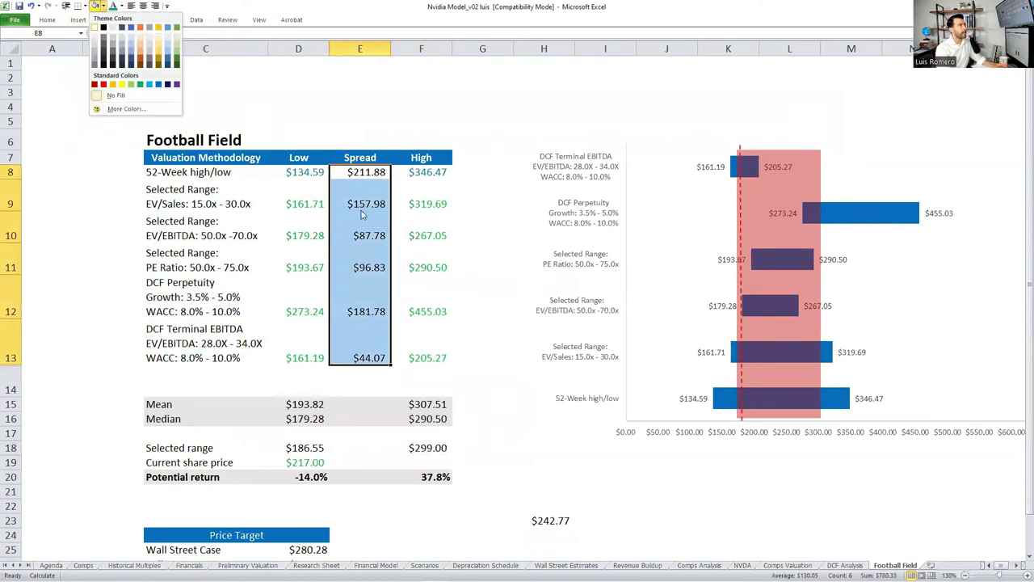
{"action": "key", "text": "Down"}
{"action": "key", "text": "Down"}
{"action": "key", "text": "Down"}
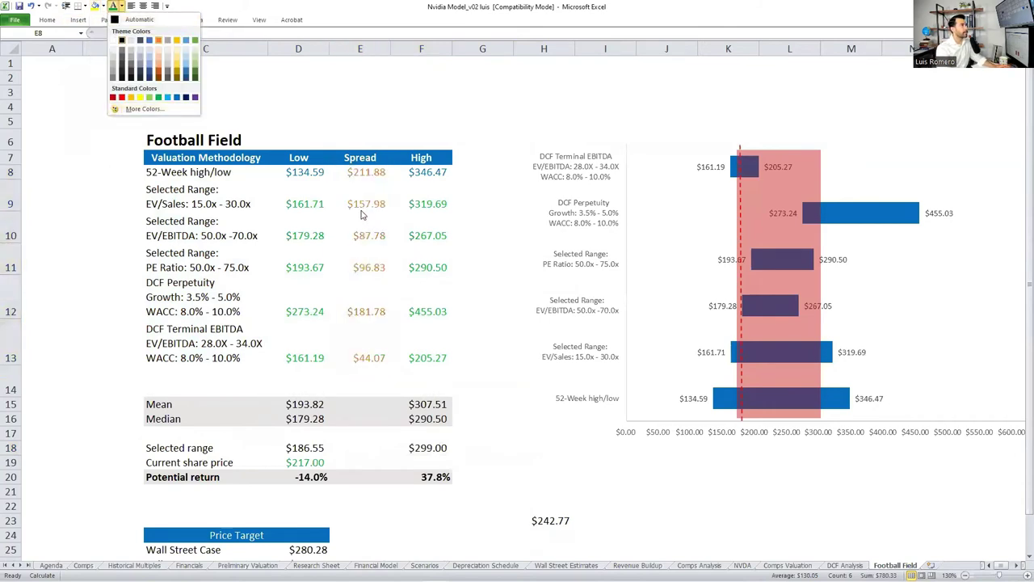
{"action": "key", "text": "Return"}
{"action": "key", "text": "alt"}
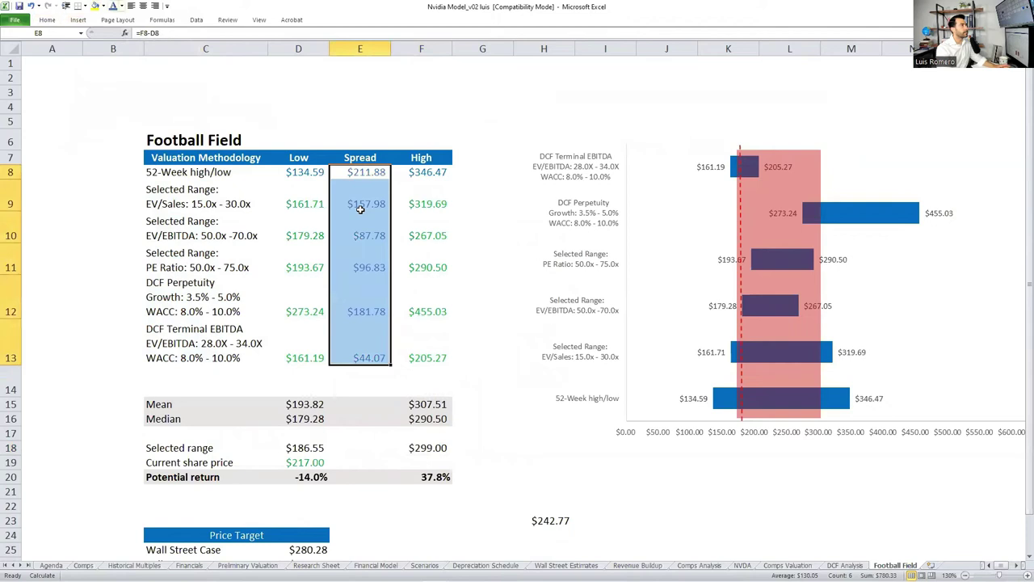
{"action": "key", "text": "7"}
{"action": "key", "text": "Down"}
{"action": "key", "text": "Down"}
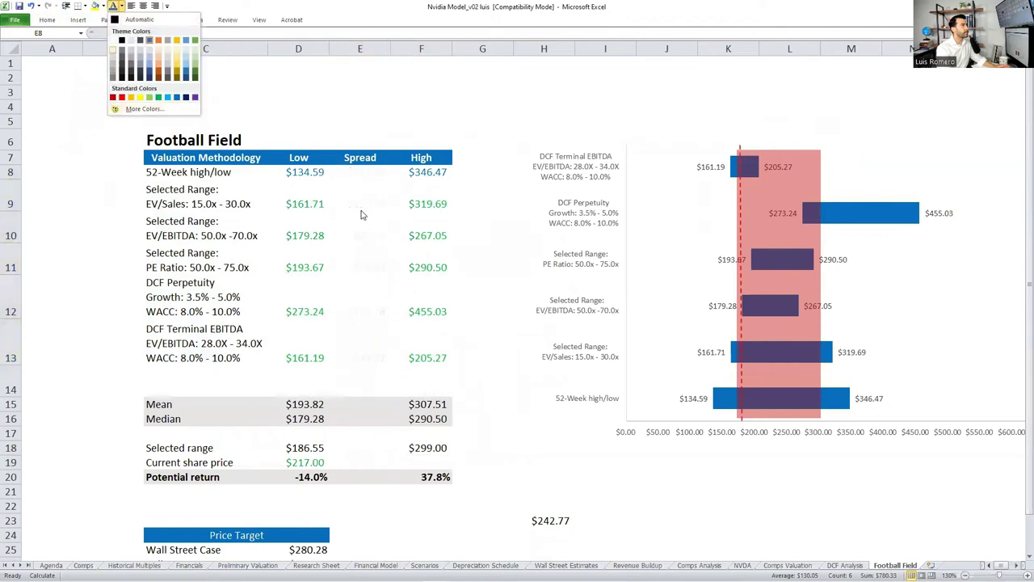
{"action": "key", "text": "Up"}
{"action": "key", "text": "Return"}
- Look over the Low and High columns of the Football Field table
{"action": "key", "text": "Down"}
{"action": "key", "text": "Down"}
{"action": "key", "text": "Down"}
{"action": "key", "text": "Left"}
{"action": "key", "text": "Up"}
{"action": "key", "text": "Up"}
{"action": "key", "text": "ctrl+space"}
{"action": "key", "text": "Right"}
{"action": "key", "text": "Right"}
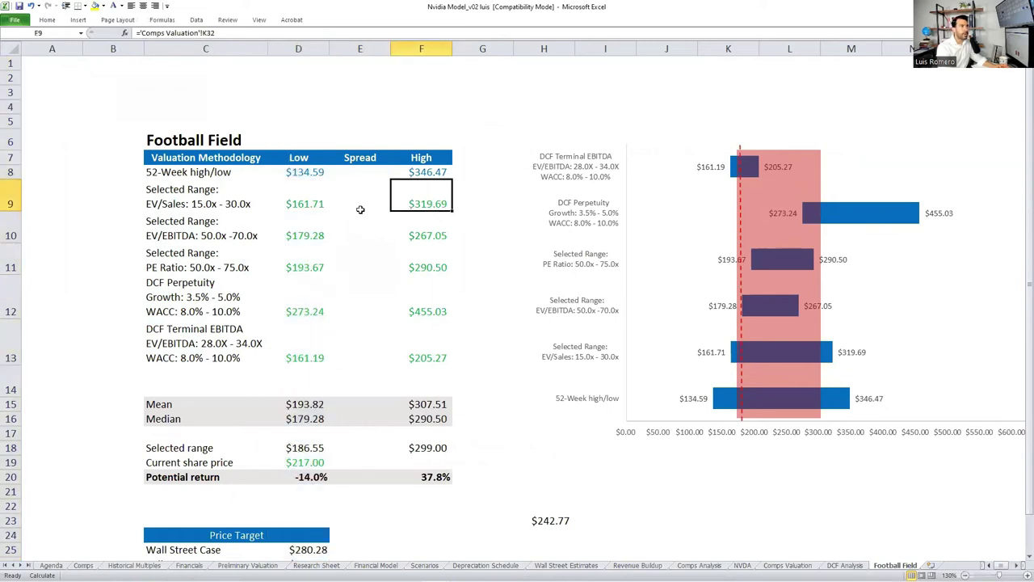
{"action": "key", "text": "ctrl+space"}
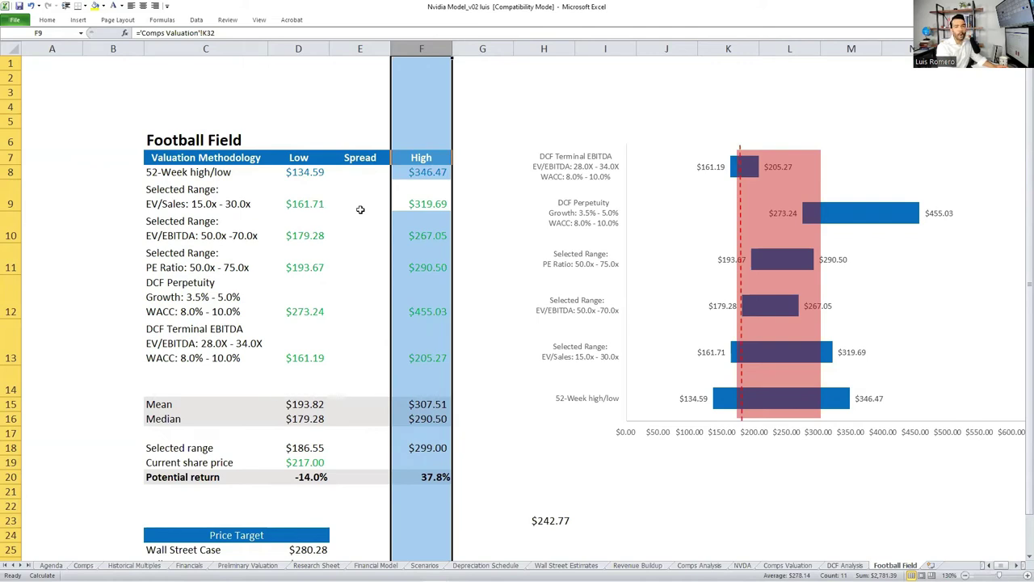
- Examine the Mean and Median rows and their low and high formulas in the Football Field table
{"action": "key", "text": "Down"}
{"action": "key", "text": "Down"}
{"action": "key", "text": "Down"}
{"action": "key", "text": "Down"}
{"action": "key", "text": "Down"}
{"action": "key", "text": "Down"}
{"action": "key", "text": "Down"}
{"action": "key", "text": "Left"}
{"action": "key", "text": "Left"}
{"action": "key", "text": "Up"}
{"action": "key", "text": "shift+Down"}
{"action": "key", "text": "shift+Right"}
{"action": "key", "text": "shift+Right"}
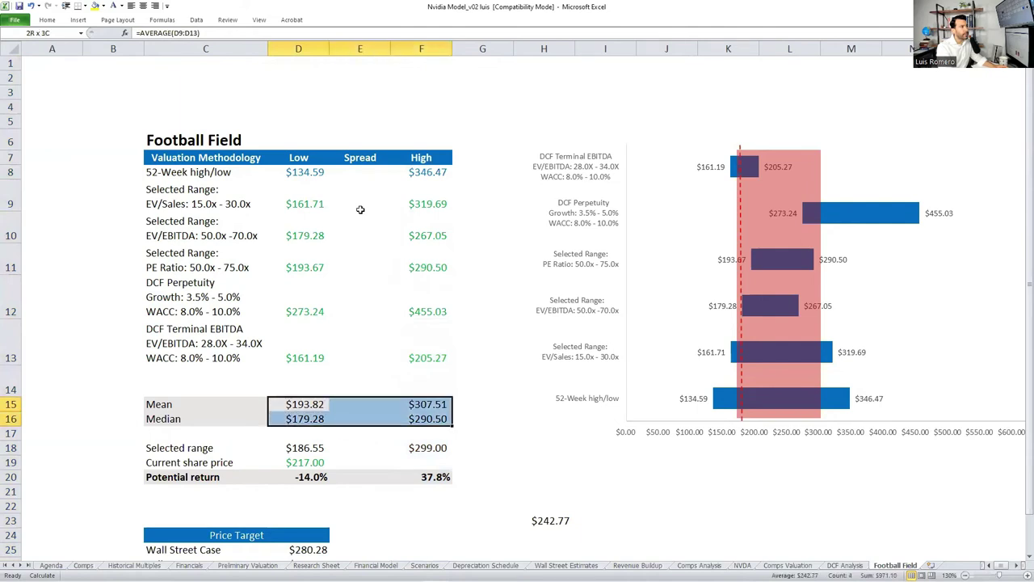
{"action": "key", "text": "shift+Left"}
{"action": "key", "text": "shift+Left"}
{"action": "key", "text": "Down"}
{"action": "key", "text": "shift+Left"}
{"action": "key", "text": "shift+Right"}
{"action": "key", "text": "shift+Right"}
{"action": "key", "text": "shift+Right"}
{"action": "key", "text": "shift+Left"}
{"action": "key", "text": "shift+Left"}
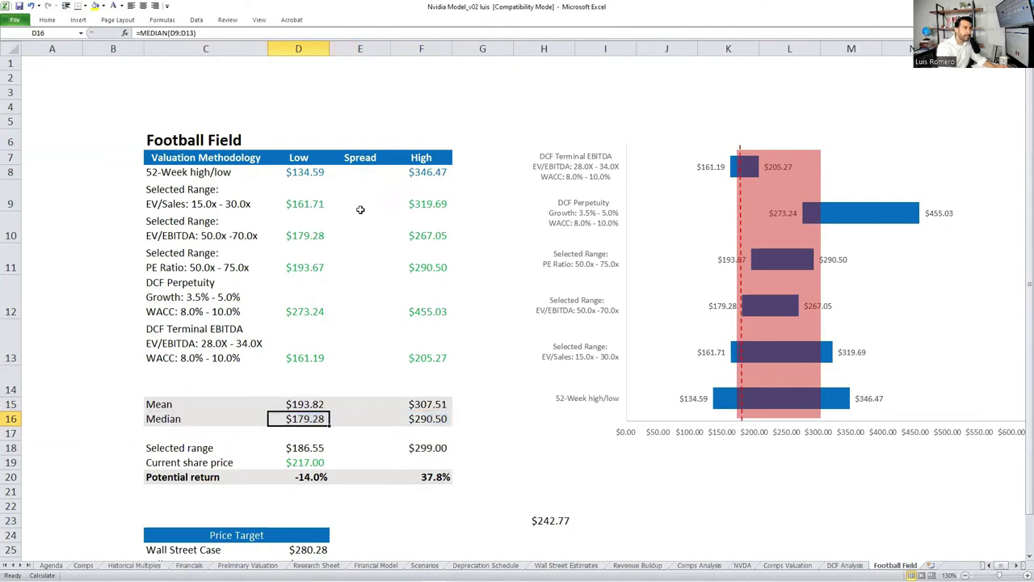
{"action": "key", "text": "Right"}
{"action": "key", "text": "Right"}
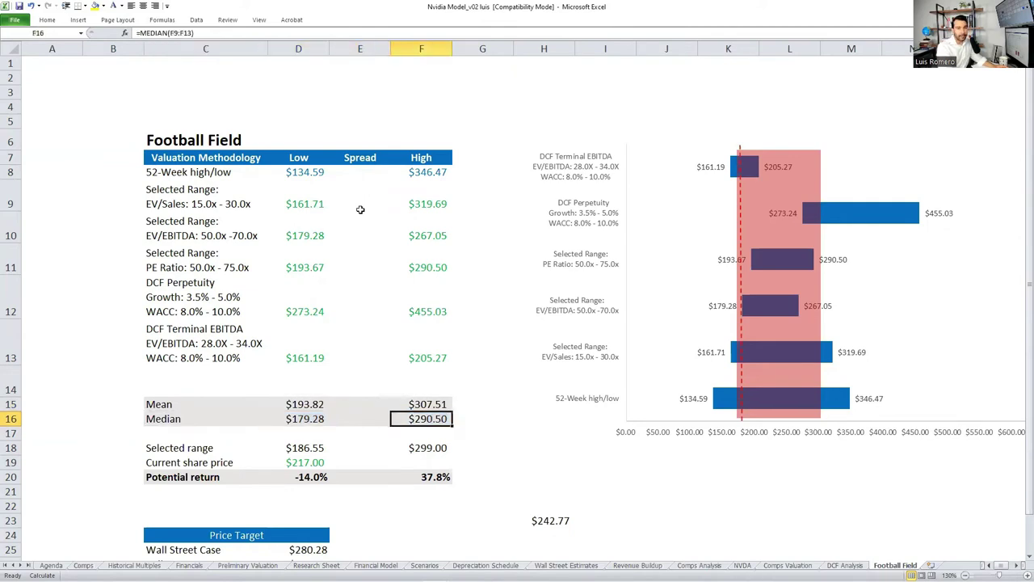
- Set the current share price below the selected range on the Football Field sheet to 150
{"action": "key", "text": "Down"}
{"action": "key", "text": "Down"}
{"action": "key", "text": "Left"}
{"action": "key", "text": "Left"}
{"action": "key", "text": "Down"}
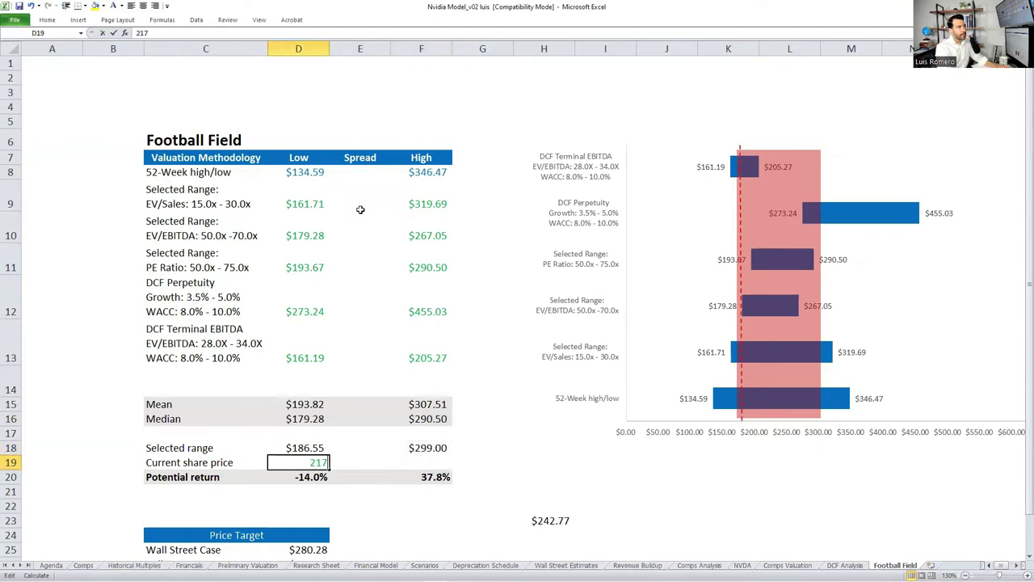
{"action": "type", "text": "150"}
{"action": "key", "text": "ctrl+Return"}
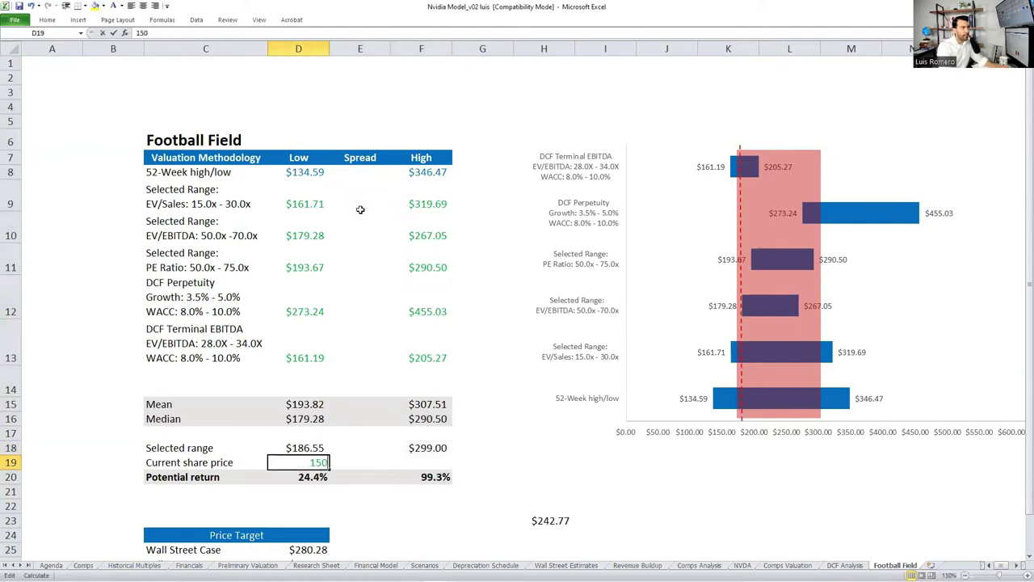
{"action": "key", "text": "F2"}
{"action": "key", "text": "ctrl+Return"}
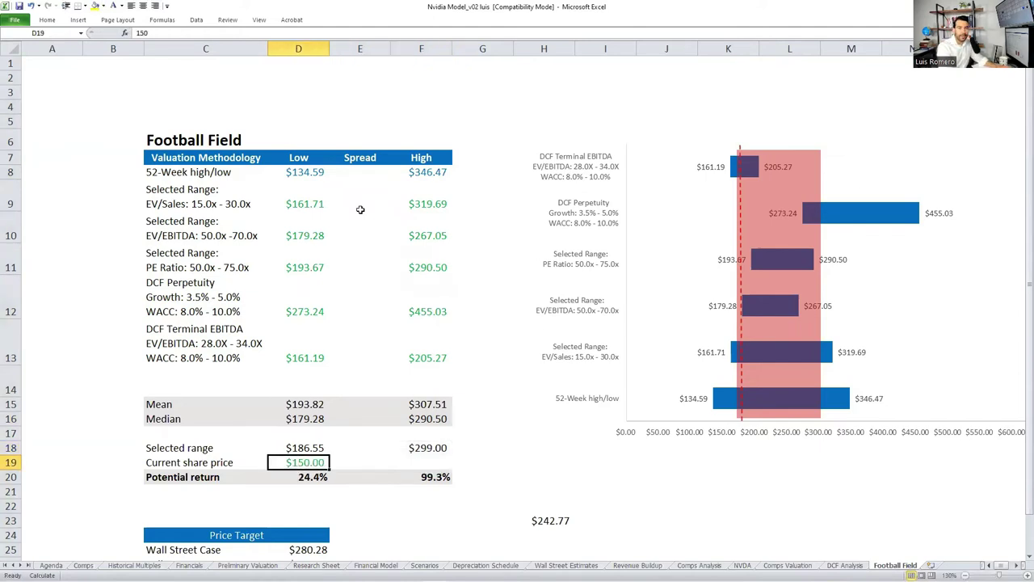
- Examine the Selected range formulas and the Potential return values on the Football Field sheet
{"action": "key", "text": "Up"}
{"action": "key", "text": "shift+Right"}
{"action": "key", "text": "shift+Right"}
{"action": "key", "text": "Left"}
{"action": "key", "text": "Right"}
{"action": "key", "text": "Right"}
{"action": "key", "text": "Right"}
{"action": "key", "text": "F2"}
{"action": "key", "text": "Escape"}
{"action": "key", "text": "Left"}
{"action": "key", "text": "Left"}
{"action": "key", "text": "Down"}
{"action": "key", "text": "Down"}
{"action": "key", "text": "shift+Right"}
{"action": "key", "text": "shift+Right"}
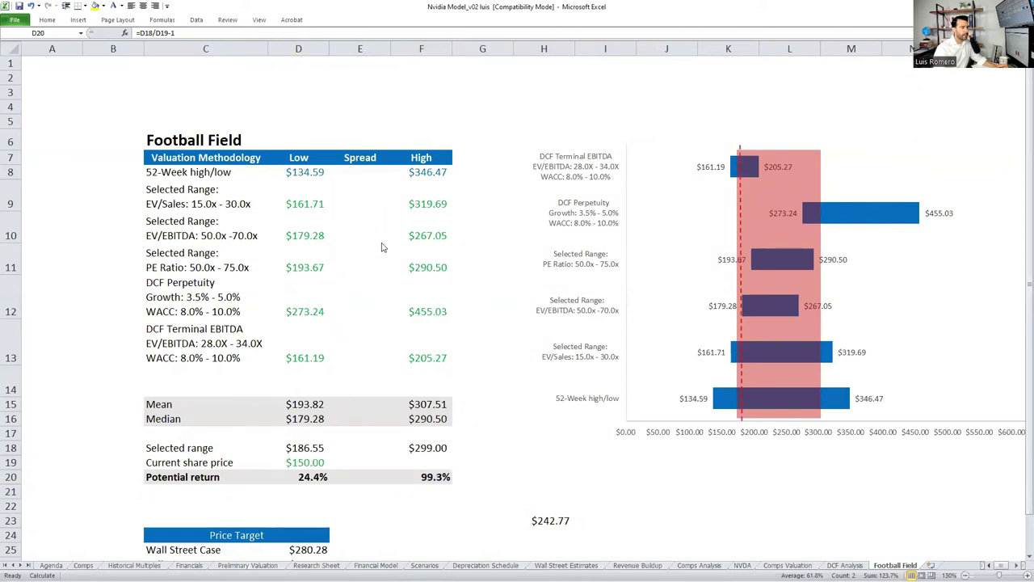
- Switch to TC2000 and resize its window so the monthly NVDA chart sits beside the Football Field table
{"action": "key", "text": "alt+Tab"}
{"action": "mouse_move", "coordinate": [965, 113]}
{"action": "left_mouse_down"}
{"action": "mouse_move", "coordinate": [951, 116]}
{"action": "mouse_move", "coordinate": [949, 102]}
{"action": "left_mouse_up"}
{"action": "scroll", "coordinate": [823, 194], "scroll_direction": "up", "scroll_amount": 8}
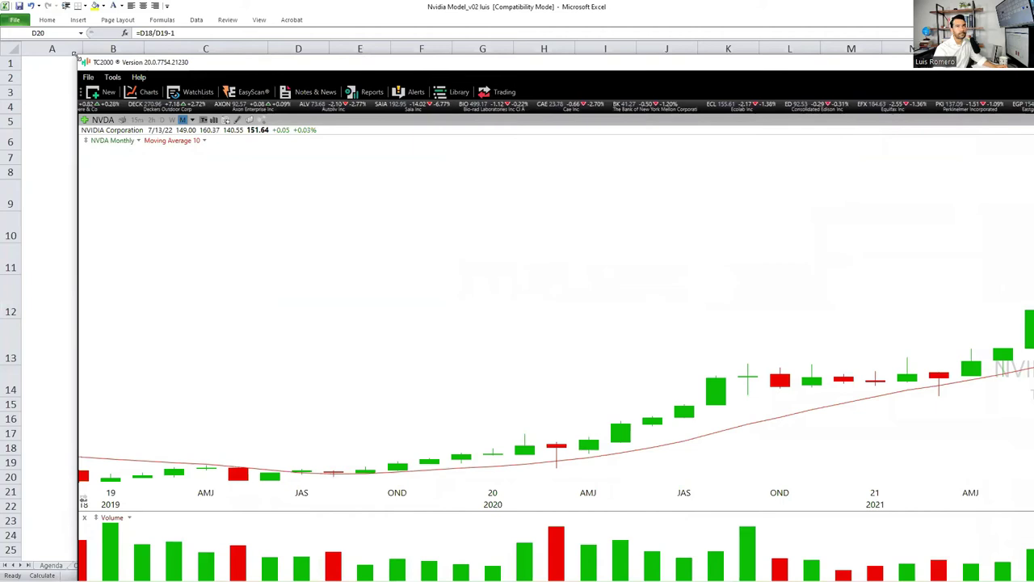
{"action": "key", "text": "alt+Tab"}
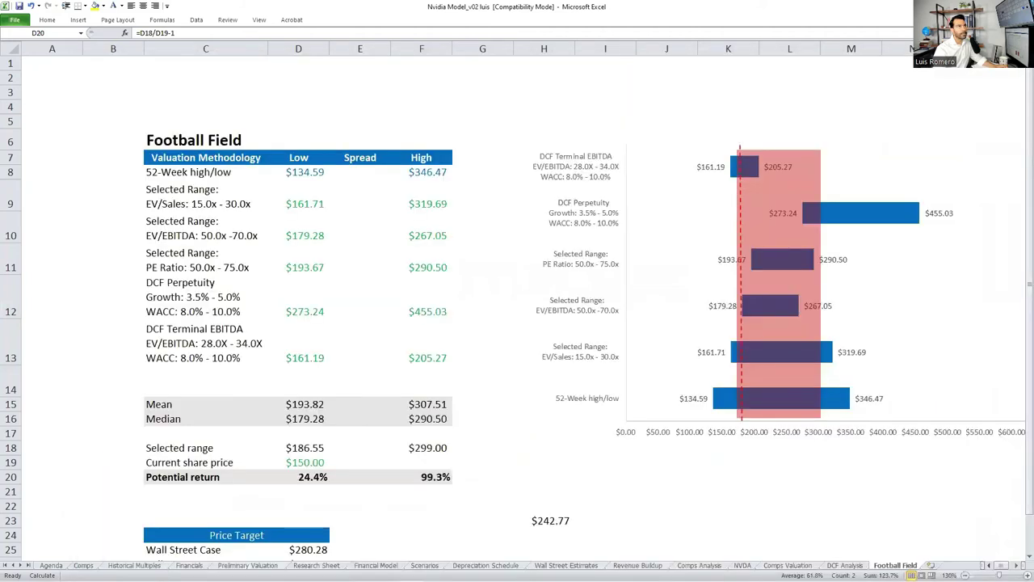
{"action": "key", "text": "alt+Tab"}
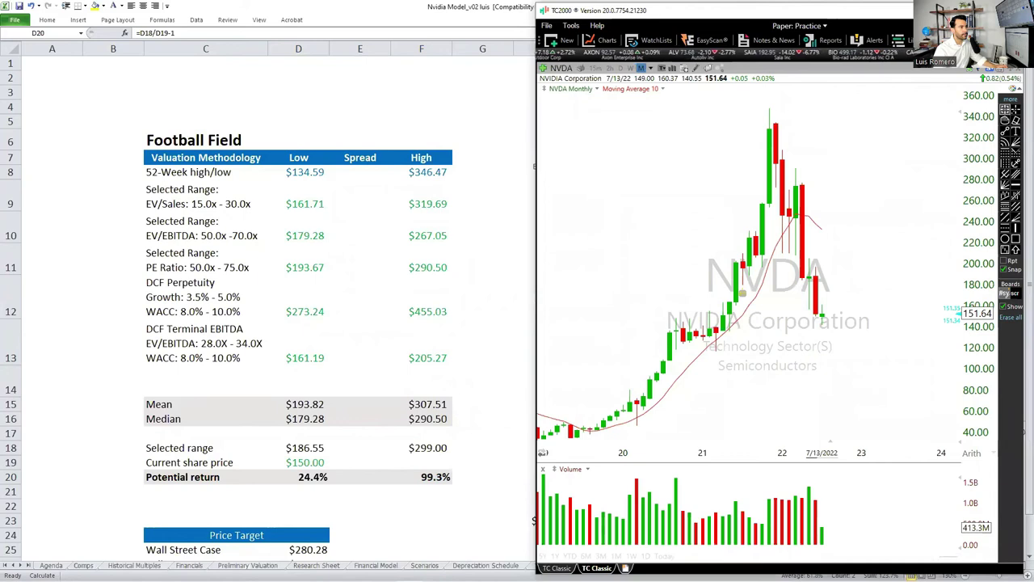
{"action": "left_click_drag", "start_coordinate": [535, 522], "coordinate": [482, 521]}
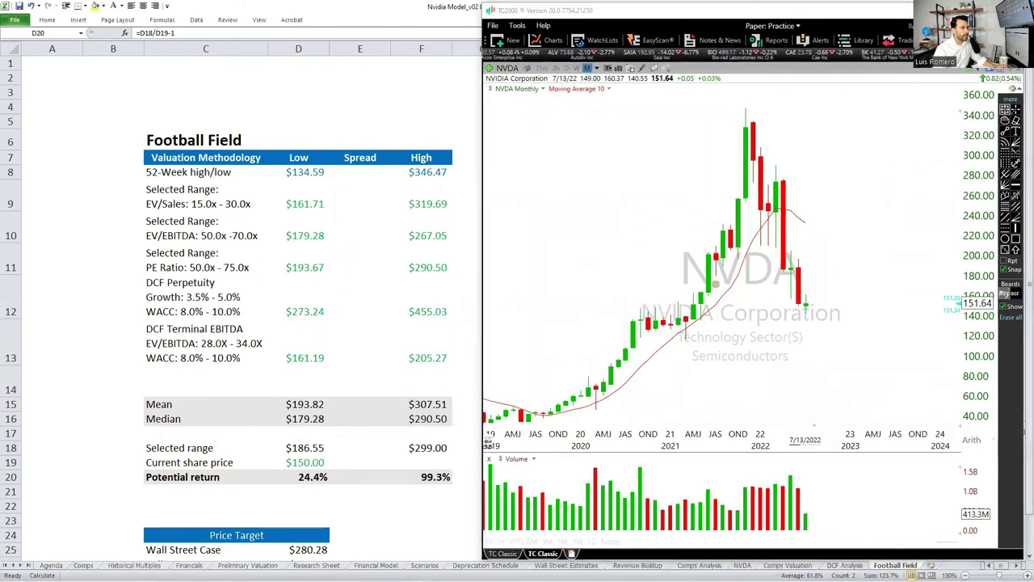
- Circle the Selected range's low and high prices in red and mark the matching low price on the NVDA chart
{"action": "mouse_move", "coordinate": [329, 435]}
{"action": "left_mouse_down"}
{"action": "mouse_move", "coordinate": [262, 441]}
{"action": "mouse_move", "coordinate": [305, 454]}
{"action": "mouse_move", "coordinate": [333, 443]}
{"action": "left_mouse_up"}
{"action": "mouse_move", "coordinate": [449, 437]}
{"action": "left_mouse_down"}
{"action": "mouse_move", "coordinate": [417, 431]}
{"action": "mouse_move", "coordinate": [436, 454]}
{"action": "mouse_move", "coordinate": [457, 437]}
{"action": "left_mouse_up"}
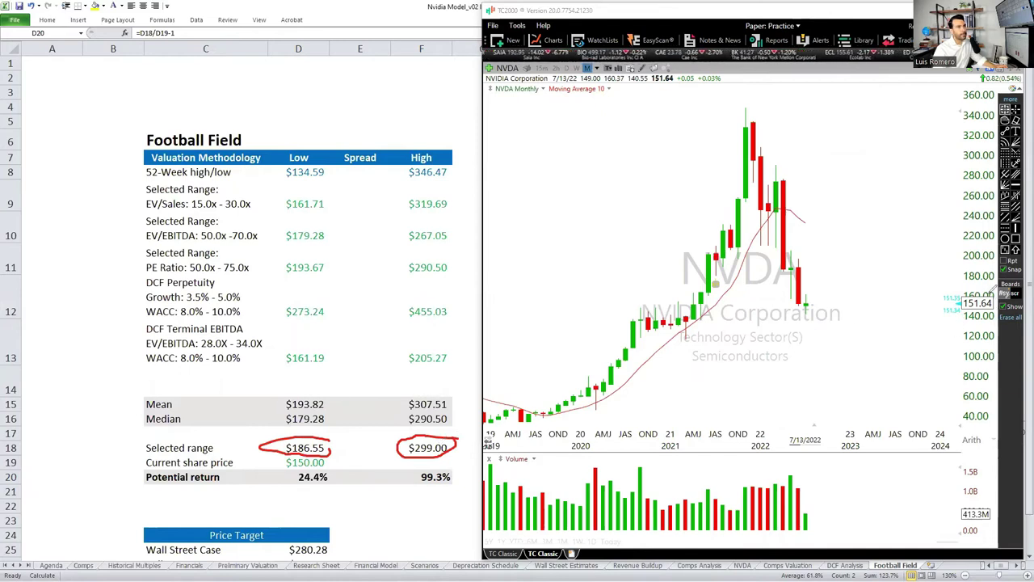
{"action": "left_click_drag", "start_coordinate": [944, 263], "coordinate": [971, 262]}
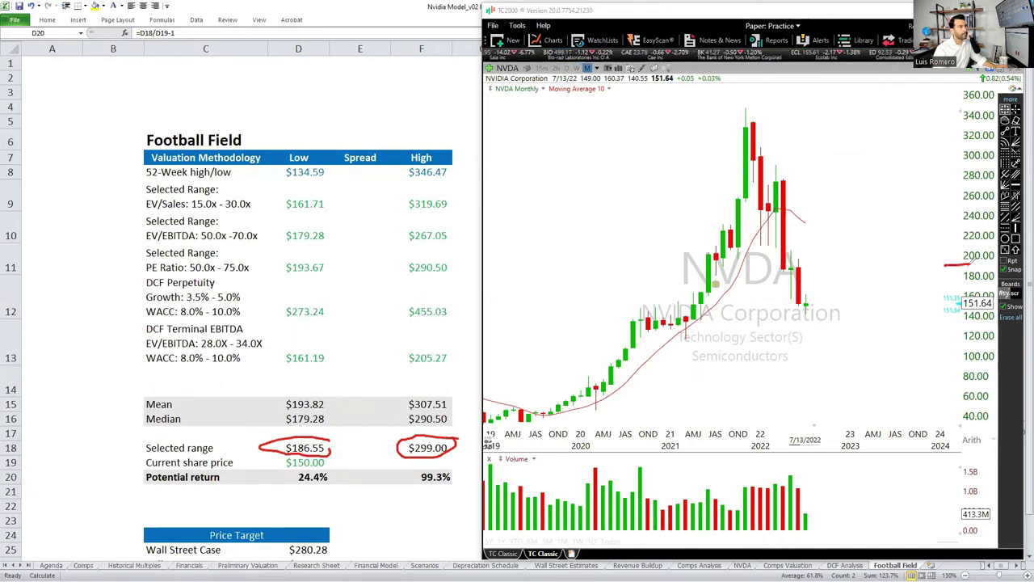
- Draw a rectangle on the NVDA chart covering the selected price range from about $190 to $300
{"action": "mouse_move", "coordinate": [932, 151]}
{"action": "left_mouse_down"}
{"action": "mouse_move", "coordinate": [959, 148]}
{"action": "mouse_move", "coordinate": [927, 236]}
{"action": "mouse_move", "coordinate": [926, 272]}
{"action": "mouse_move", "coordinate": [671, 267]}
{"action": "left_mouse_up"}
{"action": "left_click", "coordinate": [1016, 238]}
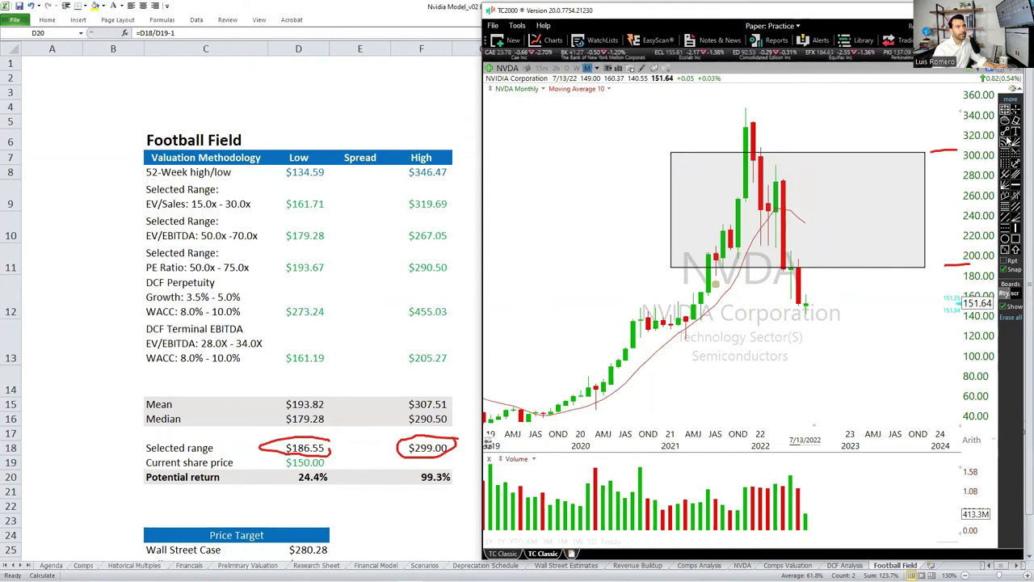
- Draw an upward arrow line on the NVDA chart from below the latest candle into the rectangle at about $200
{"action": "mouse_move", "coordinate": [812, 324]}
{"action": "left_mouse_down"}
{"action": "mouse_move", "coordinate": [874, 252]}
{"action": "mouse_move", "coordinate": [866, 256]}
{"action": "left_mouse_up"}
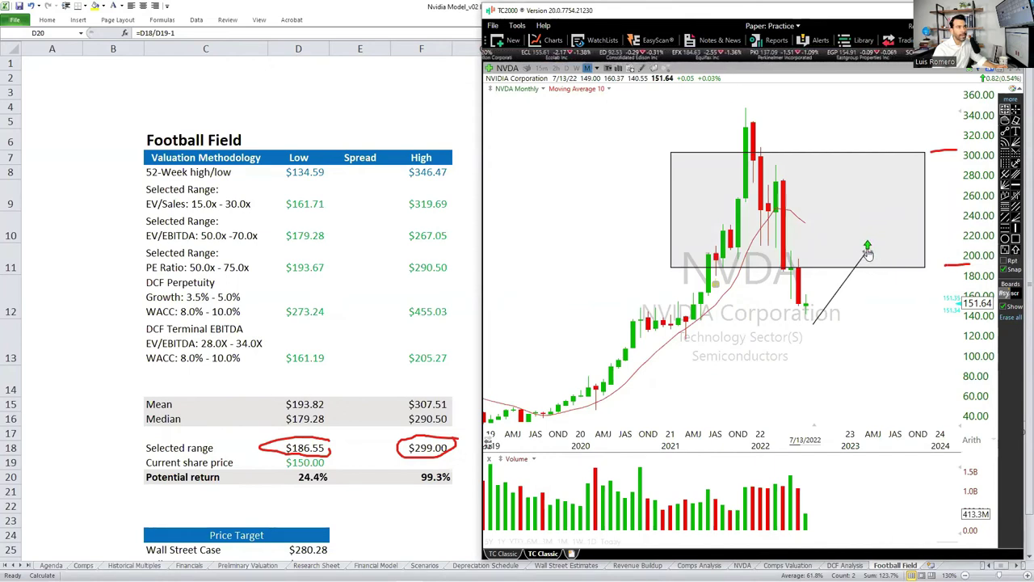
{"action": "left_click", "coordinate": [866, 254]}
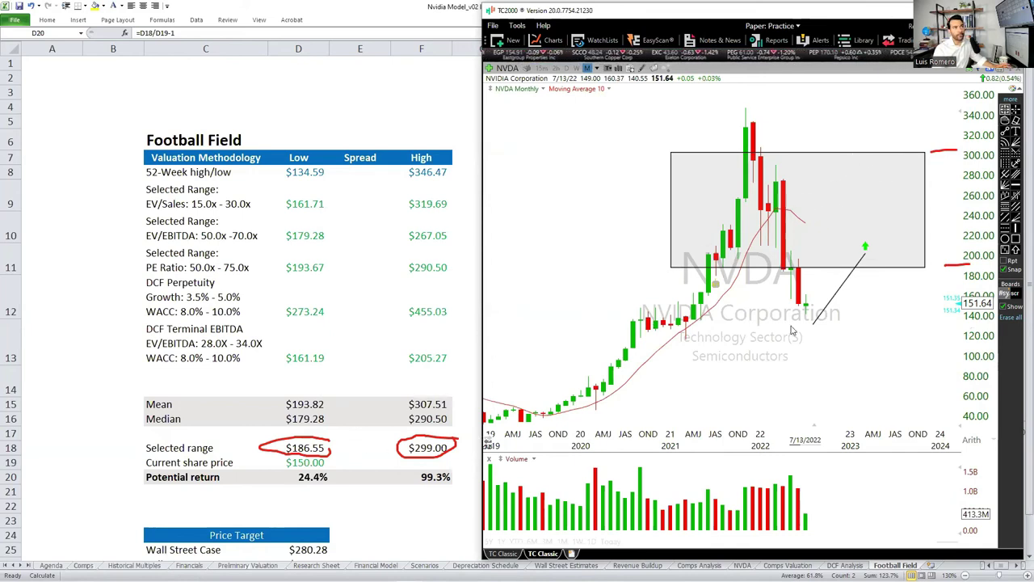
{"action": "scroll", "coordinate": [790, 327], "scroll_direction": "up", "scroll_amount": 3}
{"action": "scroll", "coordinate": [792, 230], "scroll_direction": "down", "scroll_amount": 1}
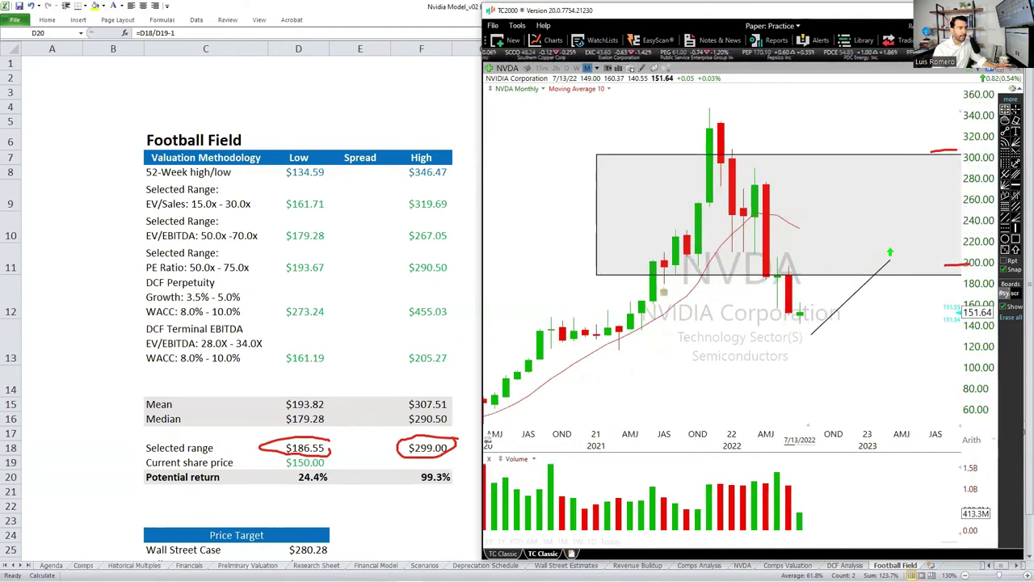
- Clear the red markings and switch to the Preliminary Valuation sheet of the Nvidia model in Excel
{"action": "key", "text": "Escape"}
{"action": "key", "text": "alt+Tab"}
{"action": "left_click", "coordinate": [367, 367]}
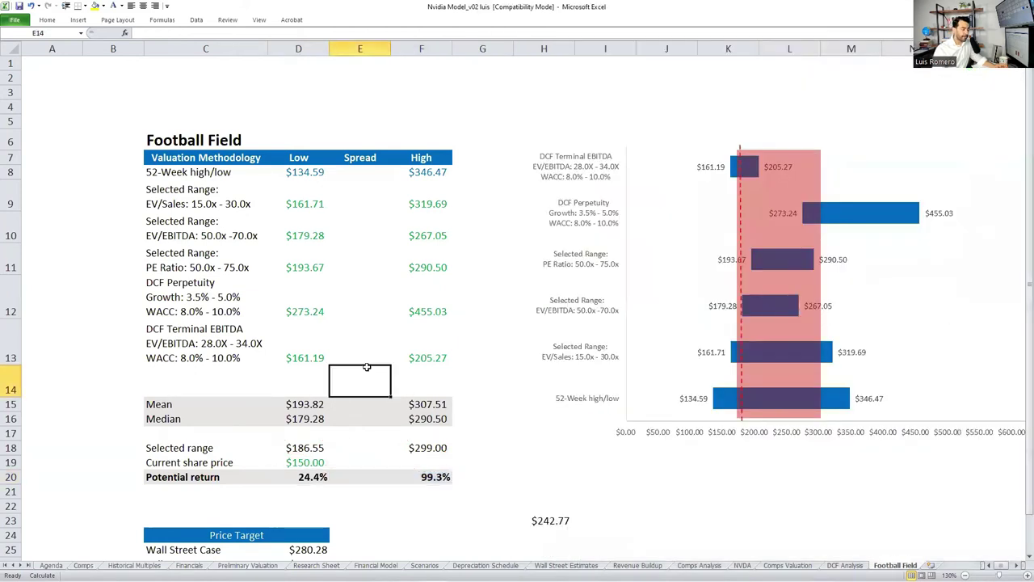
{"action": "key", "text": "ctrl+Page_Up"}
{"action": "key", "text": "ctrl+Page_Up"}
{"action": "key", "text": "ctrl+Page_Up"}
{"action": "key", "text": "ctrl+Page_Up"}
{"action": "key", "text": "ctrl+Page_Up"}
{"action": "key", "text": "ctrl+Page_Up"}
{"action": "key", "text": "ctrl+Page_Up"}
{"action": "key", "text": "ctrl+Page_Up"}
{"action": "key", "text": "ctrl+Page_Up"}
{"action": "key", "text": "ctrl+Page_Up"}
{"action": "key", "text": "ctrl+Page_Up"}
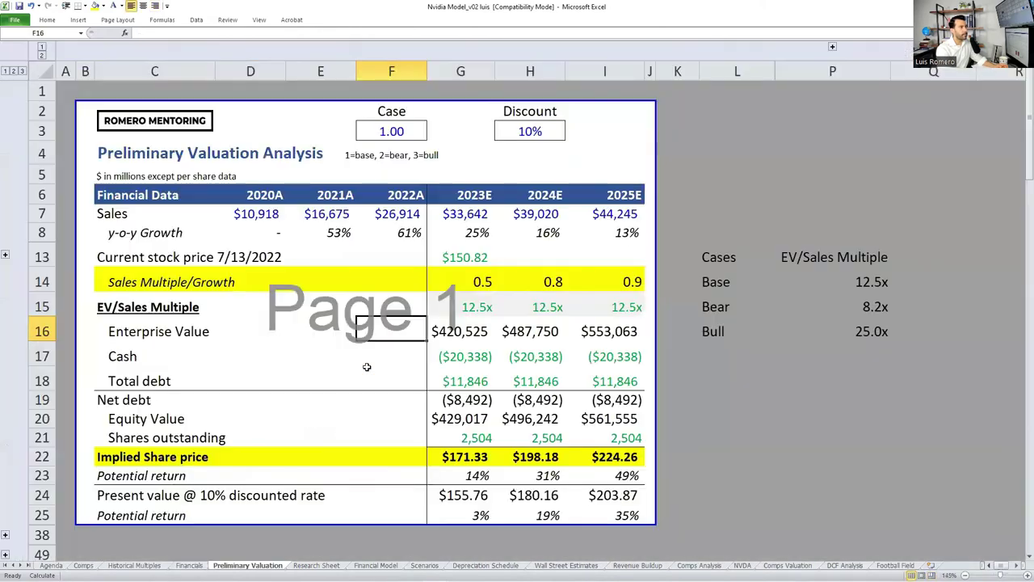
- Examine the Bear EV/Sales multiple, the Case selector and the 2025E implied share price formula on the Preliminary Valuation sheet
{"action": "left_click", "coordinate": [815, 312]}
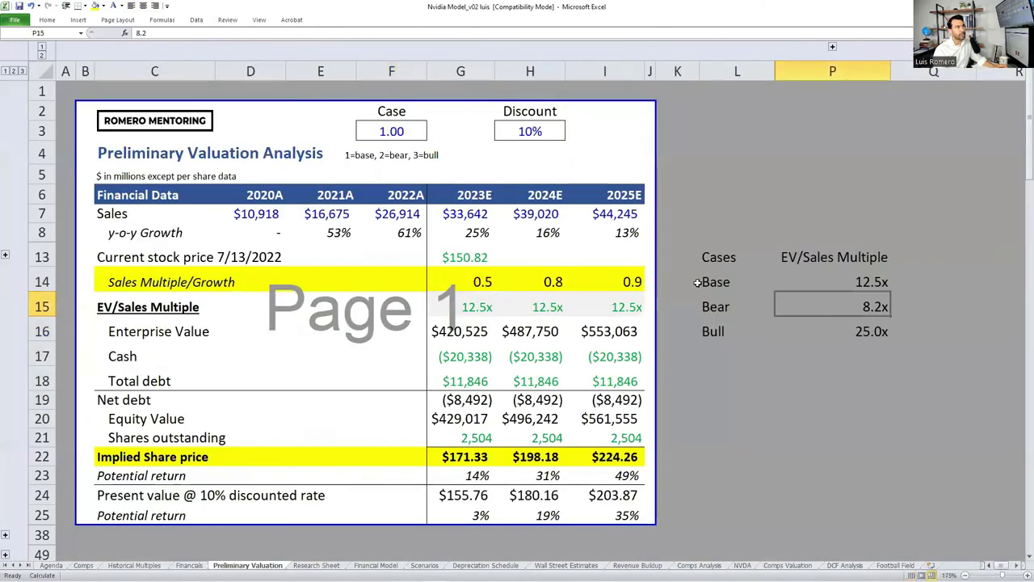
{"action": "left_click", "coordinate": [399, 131]}
{"action": "left_click", "coordinate": [592, 455]}
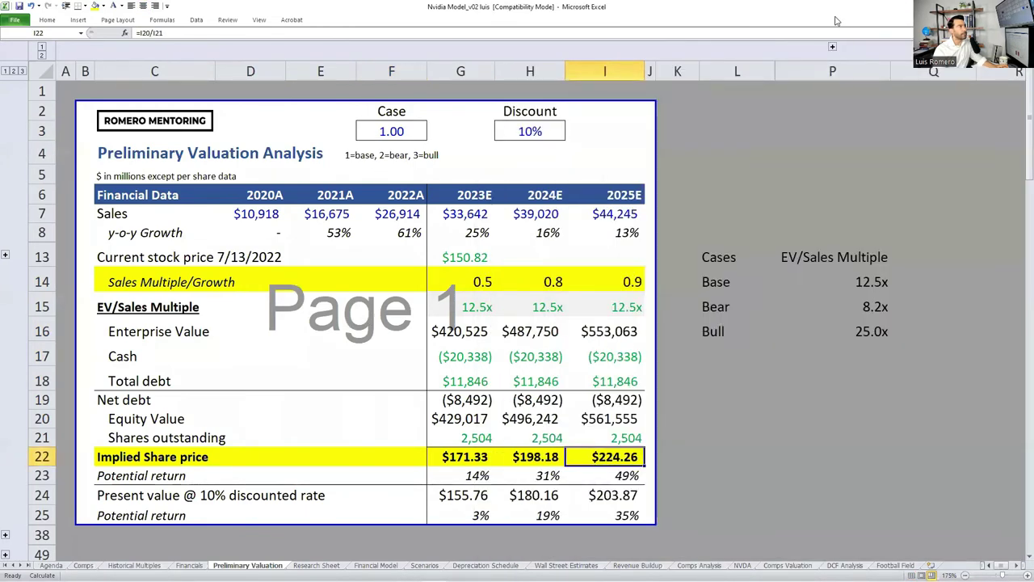
- Resize the Excel window to sit beside the NVDA chart and zoom the valuation table to 115%
{"action": "left_click", "coordinate": [999, 7]}
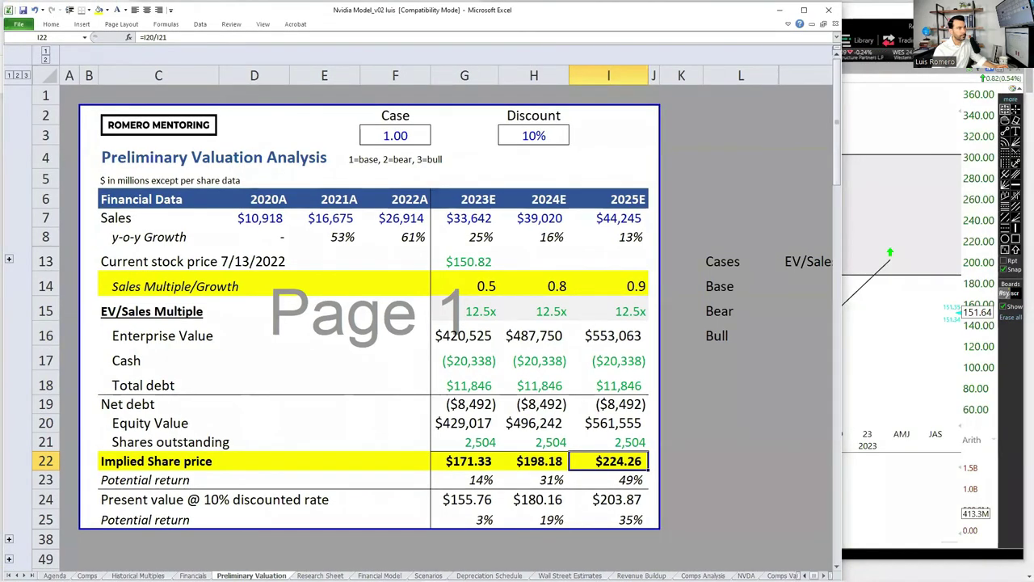
{"action": "left_click_drag", "start_coordinate": [840, 291], "coordinate": [481, 290]}
{"action": "scroll", "coordinate": [339, 444], "scroll_direction": "down", "scroll_amount": 3}
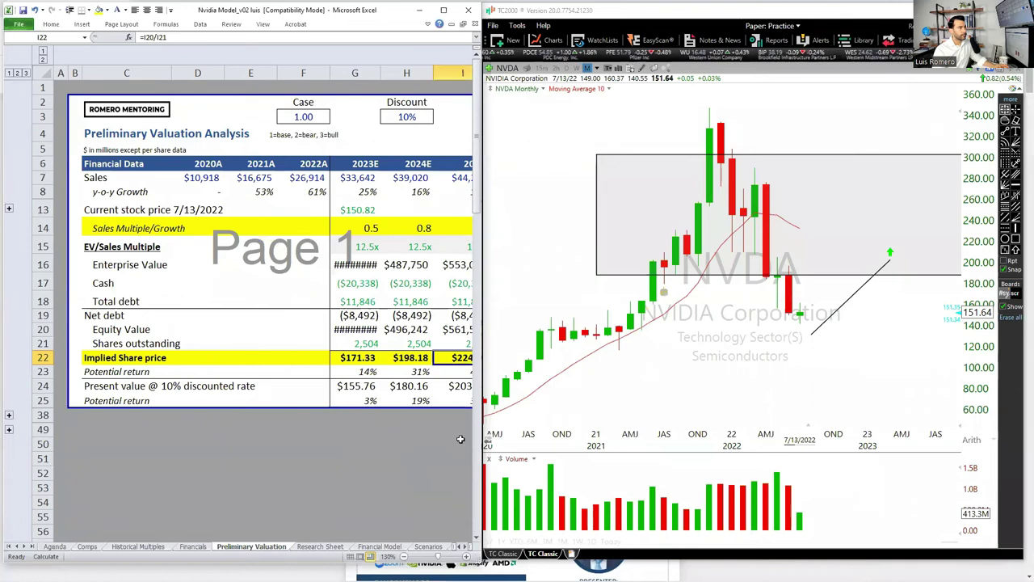
{"action": "scroll", "coordinate": [339, 445], "scroll_direction": "down", "scroll_amount": 1}
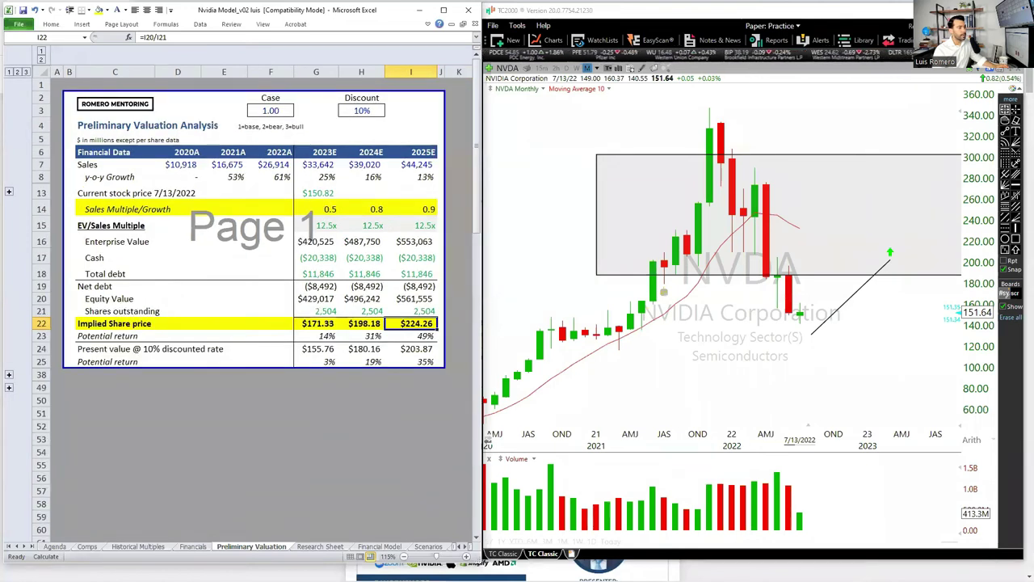
- Circle the 2025E sales and implied share price in red and tick the 2025E EV/Sales multiple
{"action": "key", "text": "ctrl+2"}
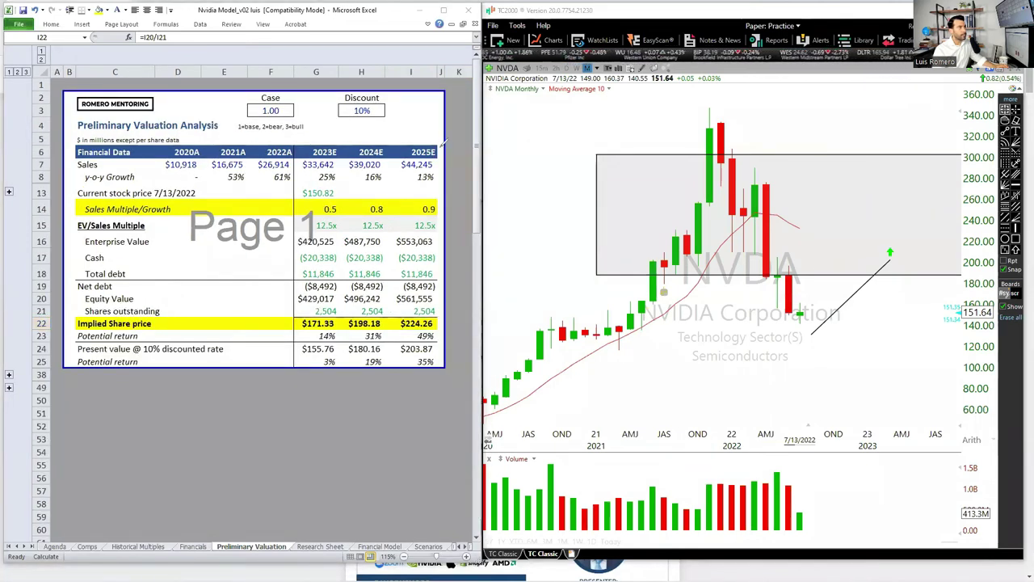
{"action": "mouse_move", "coordinate": [436, 140]}
{"action": "left_mouse_down"}
{"action": "mouse_move", "coordinate": [394, 164]}
{"action": "mouse_move", "coordinate": [446, 146]}
{"action": "left_mouse_up"}
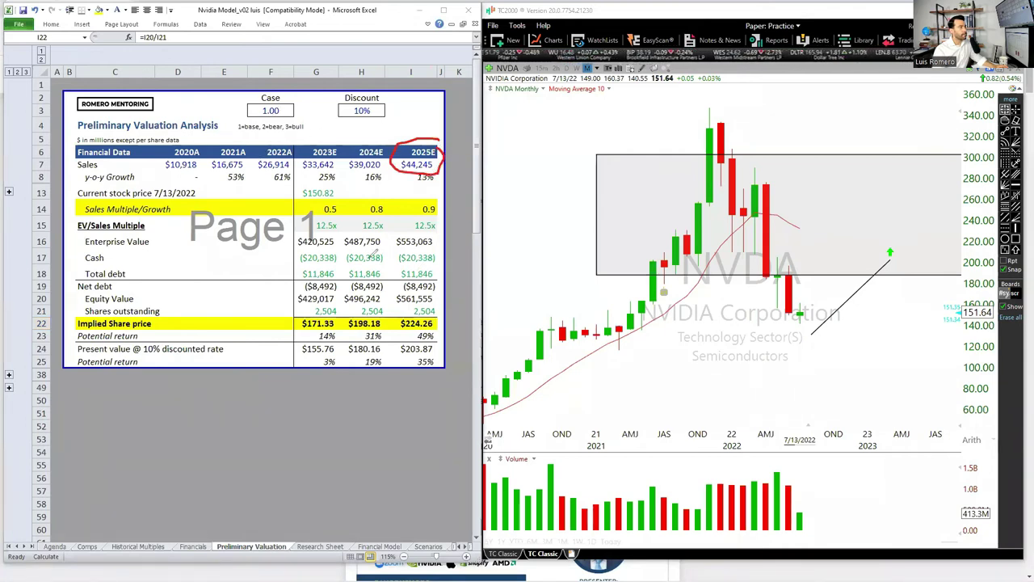
{"action": "mouse_move", "coordinate": [443, 212]}
{"action": "left_mouse_down"}
{"action": "mouse_move", "coordinate": [447, 226]}
{"action": "mouse_move", "coordinate": [463, 204]}
{"action": "left_mouse_up"}
{"action": "mouse_move", "coordinate": [446, 312]}
{"action": "left_mouse_down"}
{"action": "mouse_move", "coordinate": [391, 312]}
{"action": "mouse_move", "coordinate": [408, 340]}
{"action": "mouse_move", "coordinate": [442, 337]}
{"action": "mouse_move", "coordinate": [440, 307]}
{"action": "left_mouse_up"}
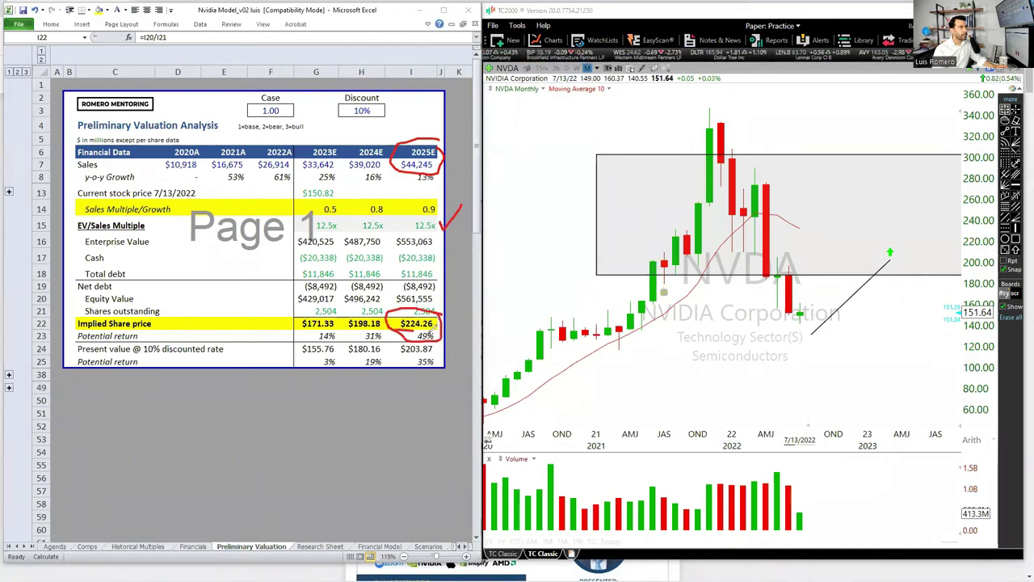
- Mark the 2025E implied price level on the NVDA chart in red and draw an arrow from the circled current candle up towards it
{"action": "left_click", "coordinate": [873, 234]}
{"action": "left_click_drag", "start_coordinate": [872, 235], "coordinate": [978, 237]}
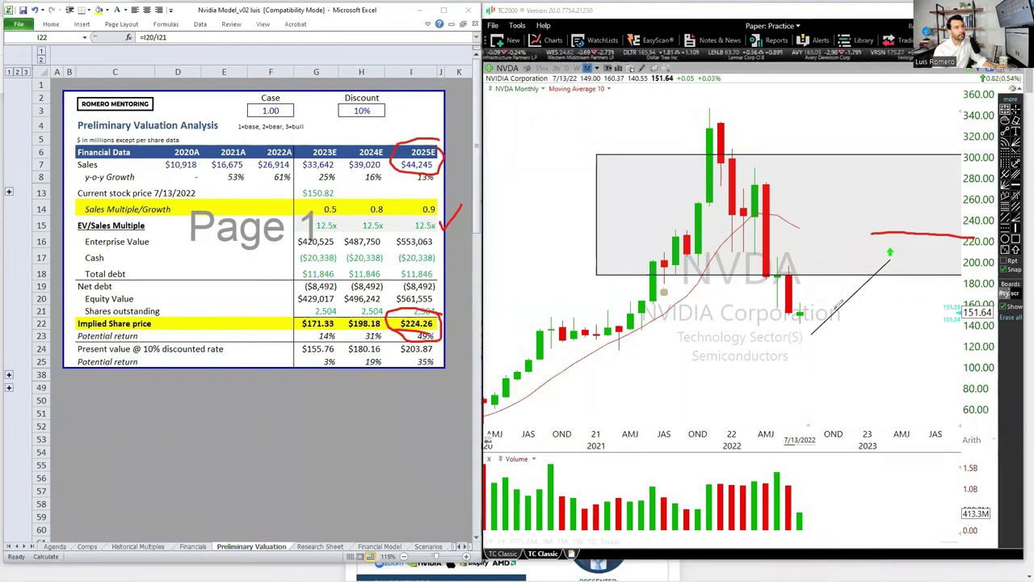
{"action": "mouse_move", "coordinate": [800, 304]}
{"action": "left_mouse_down"}
{"action": "mouse_move", "coordinate": [791, 313]}
{"action": "mouse_move", "coordinate": [816, 325]}
{"action": "mouse_move", "coordinate": [881, 241]}
{"action": "mouse_move", "coordinate": [900, 259]}
{"action": "left_mouse_up"}
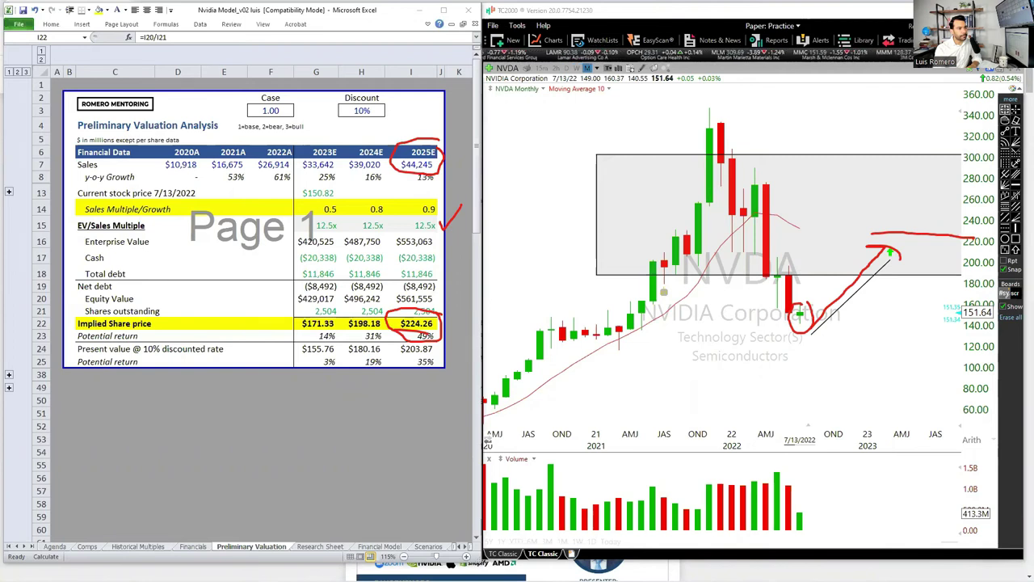
{"action": "key", "text": "Escape"}
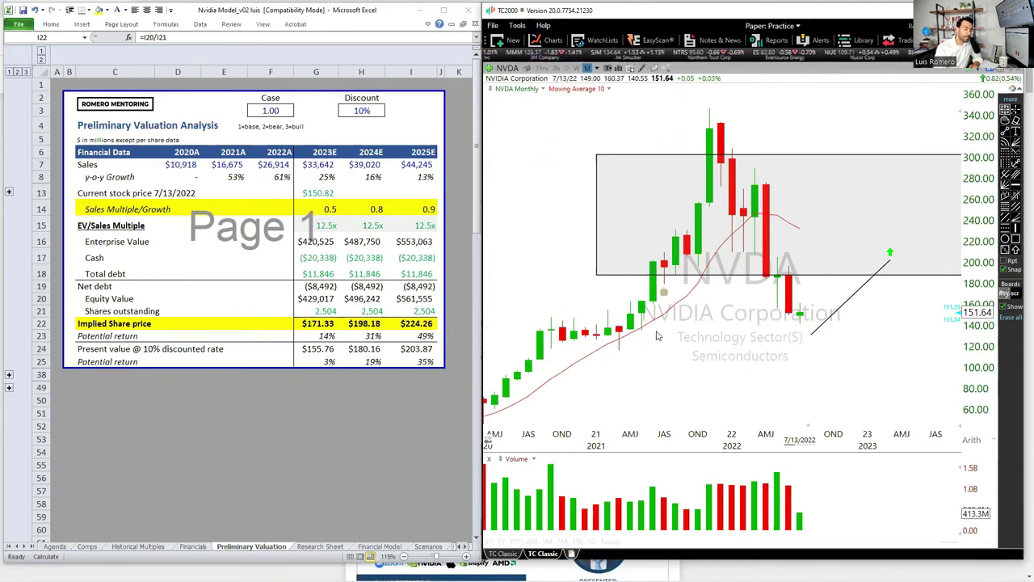
- Examine NVDA's earlier monthly price history, including the 2016 to 2018 rally and the October 2018 drop
{"action": "scroll", "coordinate": [711, 342], "scroll_direction": "down", "scroll_amount": 3}
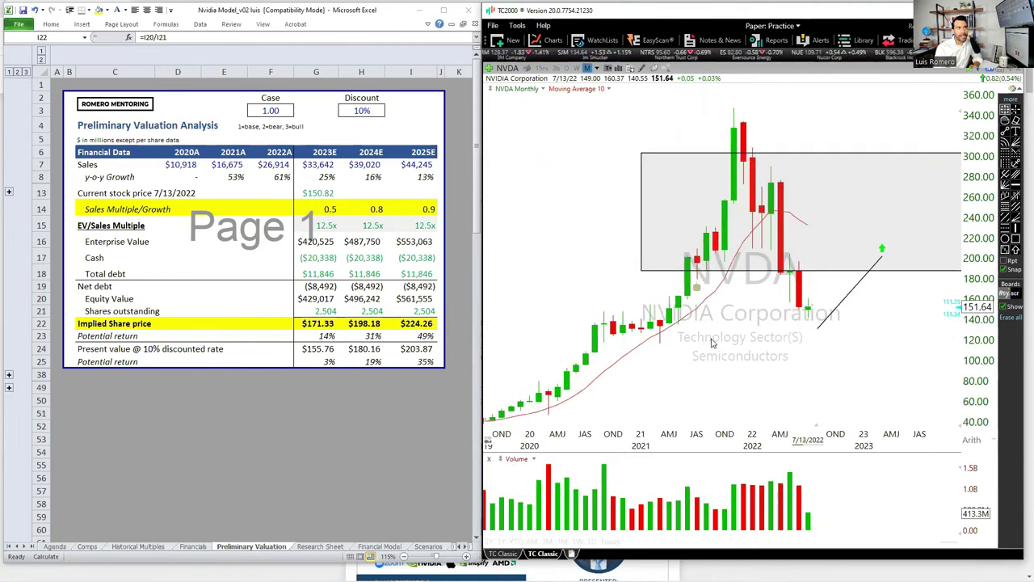
{"action": "scroll", "coordinate": [712, 343], "scroll_direction": "down", "scroll_amount": 4}
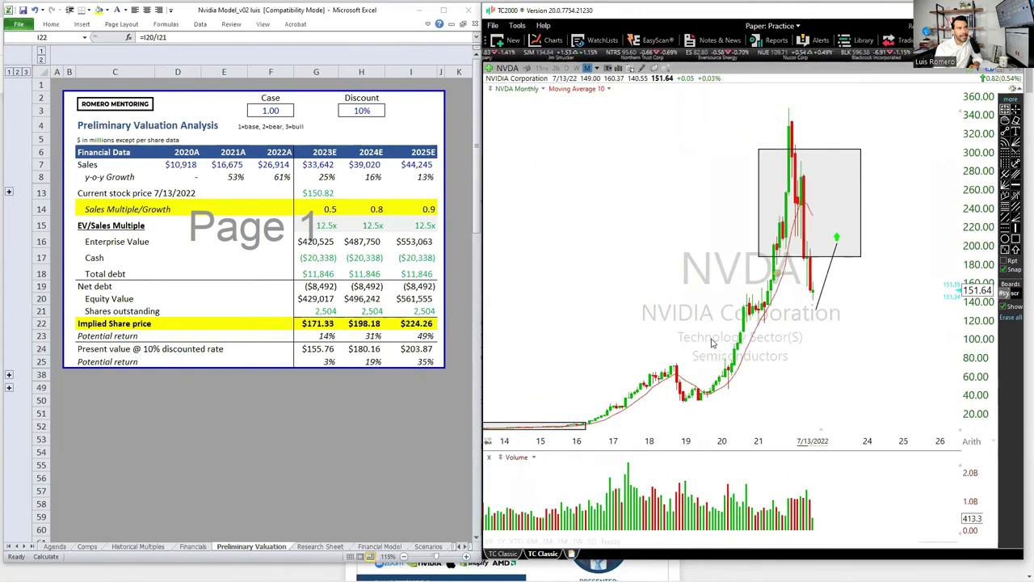
{"action": "scroll", "coordinate": [711, 342], "scroll_direction": "down", "scroll_amount": 1}
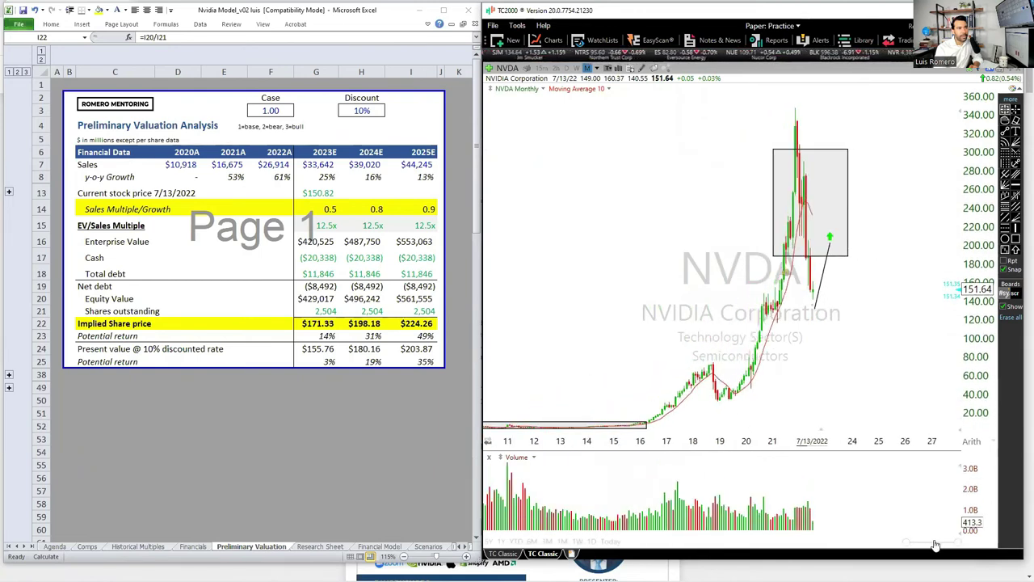
{"action": "scroll", "coordinate": [918, 543], "scroll_direction": "up", "scroll_amount": 6}
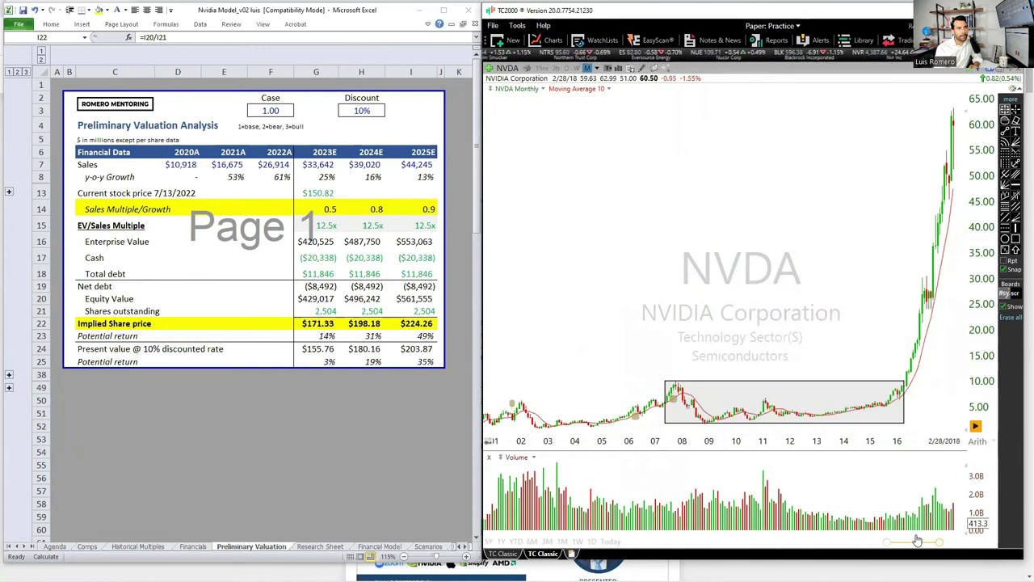
{"action": "scroll", "coordinate": [827, 446], "scroll_direction": "up", "scroll_amount": 5}
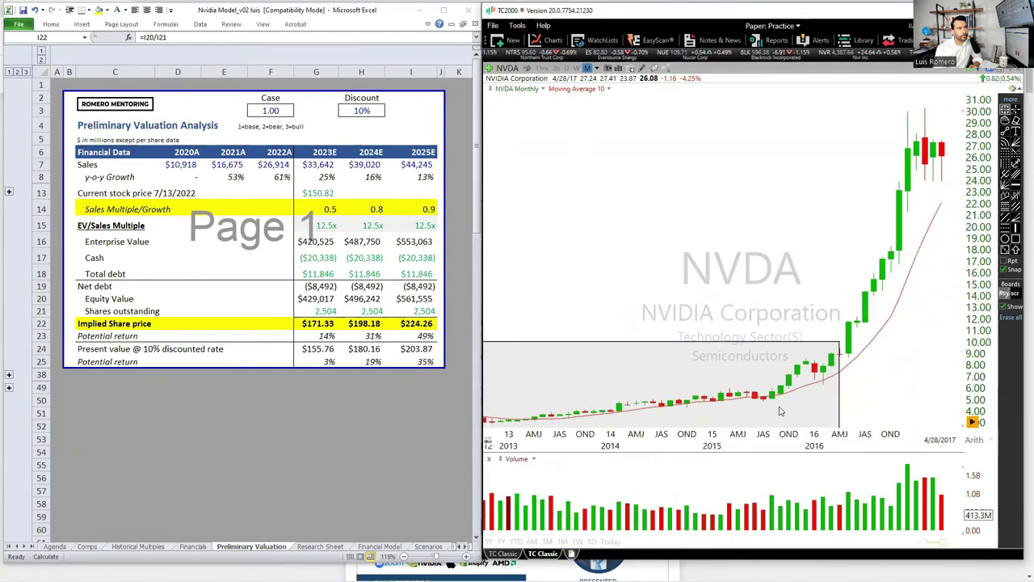
{"action": "left_click_drag", "start_coordinate": [789, 387], "coordinate": [849, 312]}
{"action": "scroll", "coordinate": [914, 160], "scroll_direction": "up", "scroll_amount": 2}
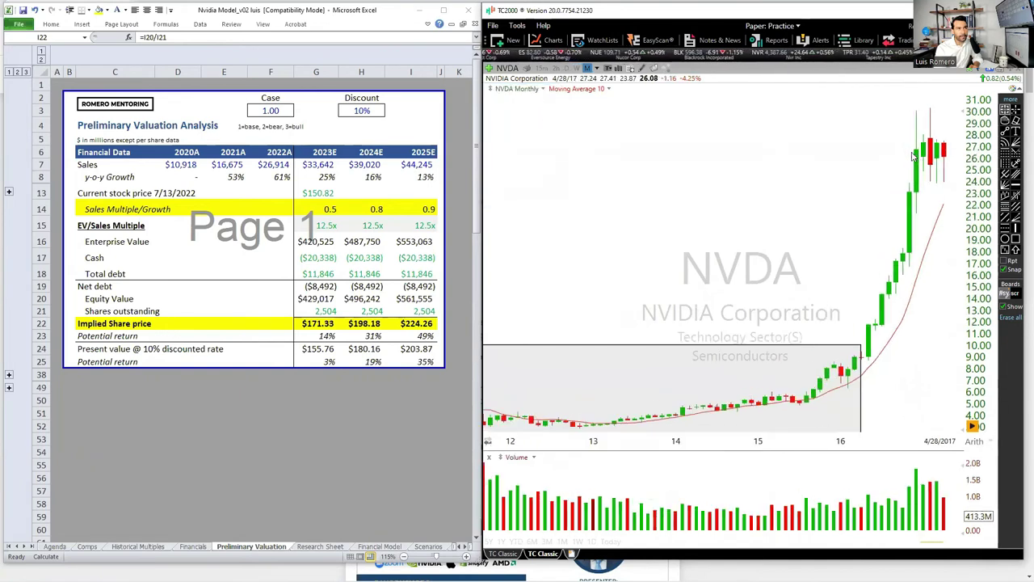
{"action": "mouse_move", "coordinate": [925, 542]}
{"action": "left_mouse_down"}
{"action": "mouse_move", "coordinate": [954, 541]}
{"action": "mouse_move", "coordinate": [937, 542]}
{"action": "left_mouse_up"}
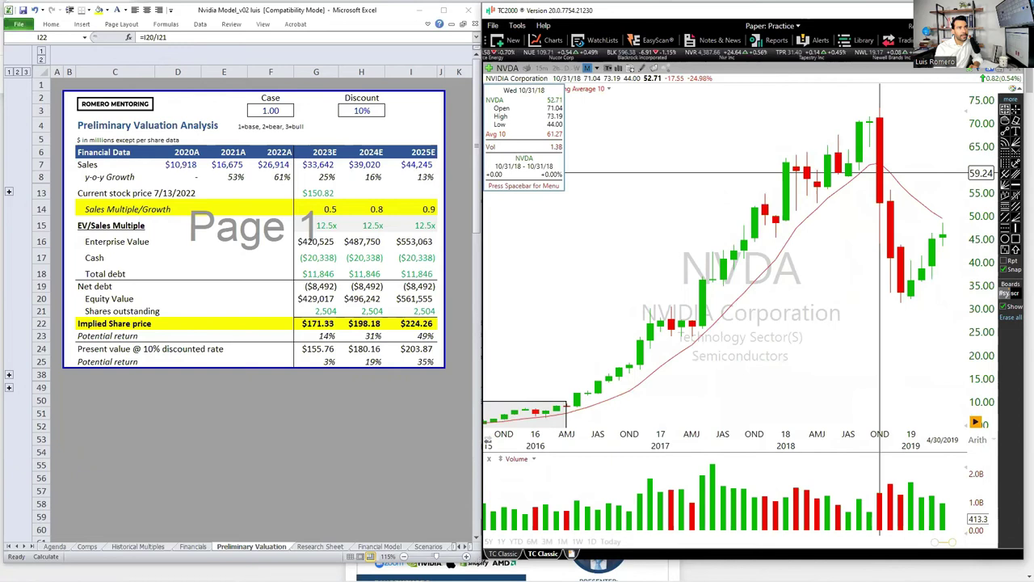
{"action": "left_click_drag", "start_coordinate": [880, 173], "coordinate": [889, 243]}
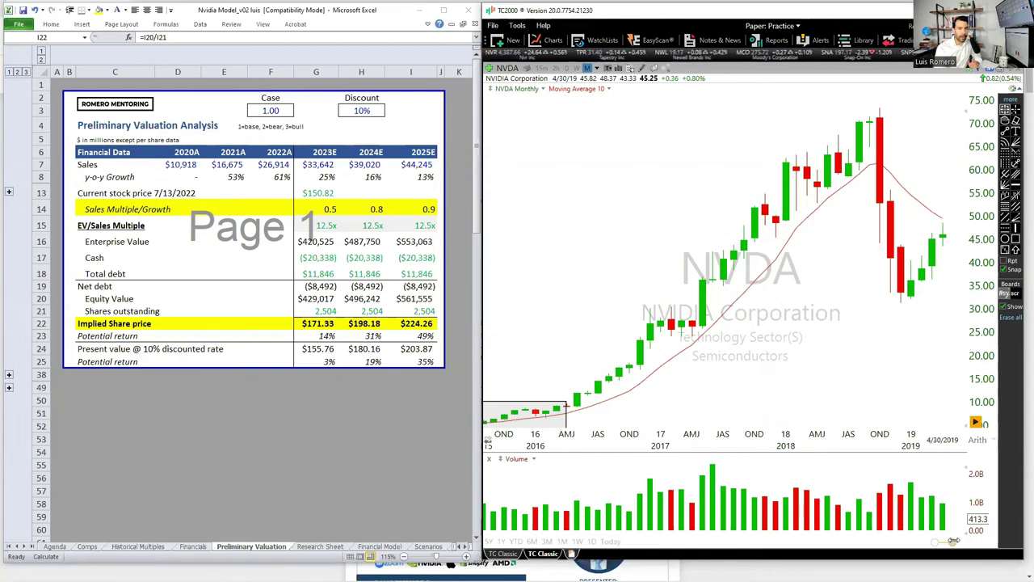
- Trace NVDA's climb from mid-2019 to 2022 with a red curved arrow
{"action": "scroll", "coordinate": [954, 540], "scroll_direction": "down", "scroll_amount": 10}
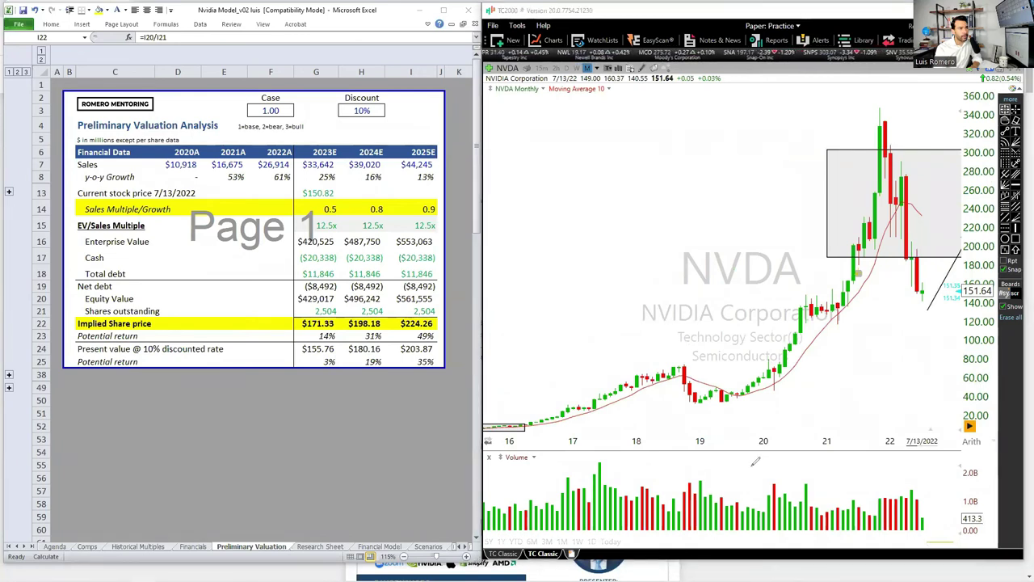
{"action": "mouse_move", "coordinate": [727, 393]}
{"action": "left_mouse_down"}
{"action": "mouse_move", "coordinate": [746, 412]}
{"action": "mouse_move", "coordinate": [737, 413]}
{"action": "mouse_move", "coordinate": [901, 208]}
{"action": "mouse_move", "coordinate": [932, 228]}
{"action": "left_mouse_up"}
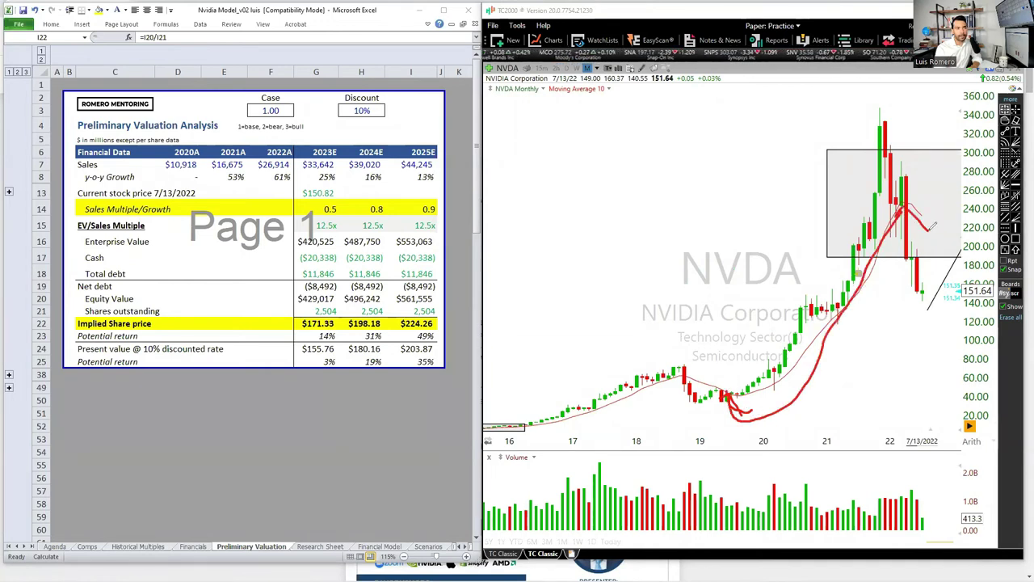
{"action": "mouse_move", "coordinate": [957, 187]}
{"action": "left_mouse_down"}
{"action": "mouse_move", "coordinate": [910, 209]}
{"action": "mouse_move", "coordinate": [927, 217]}
{"action": "left_mouse_up"}
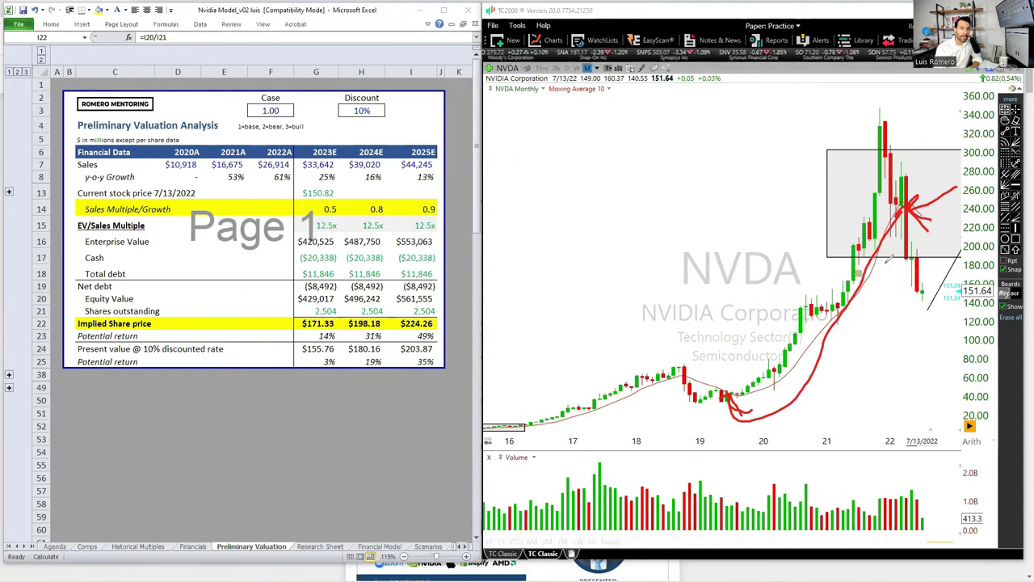
{"action": "key", "text": "Escape"}
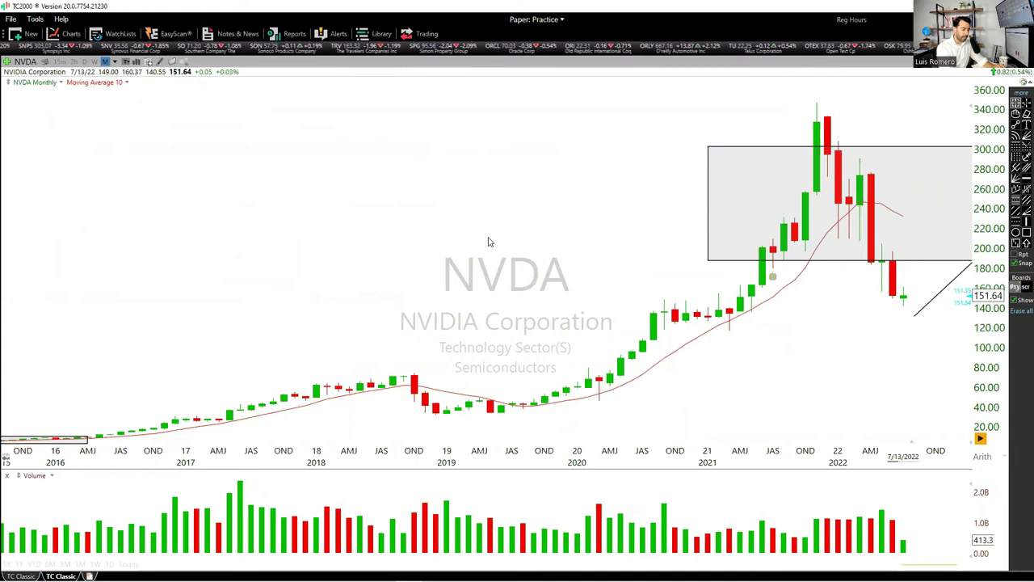
- Load the AAPL monthly chart and zoom out to show its history back to the early 1990s
{"action": "type", "text": "aapl"}
{"action": "key", "text": "Return"}
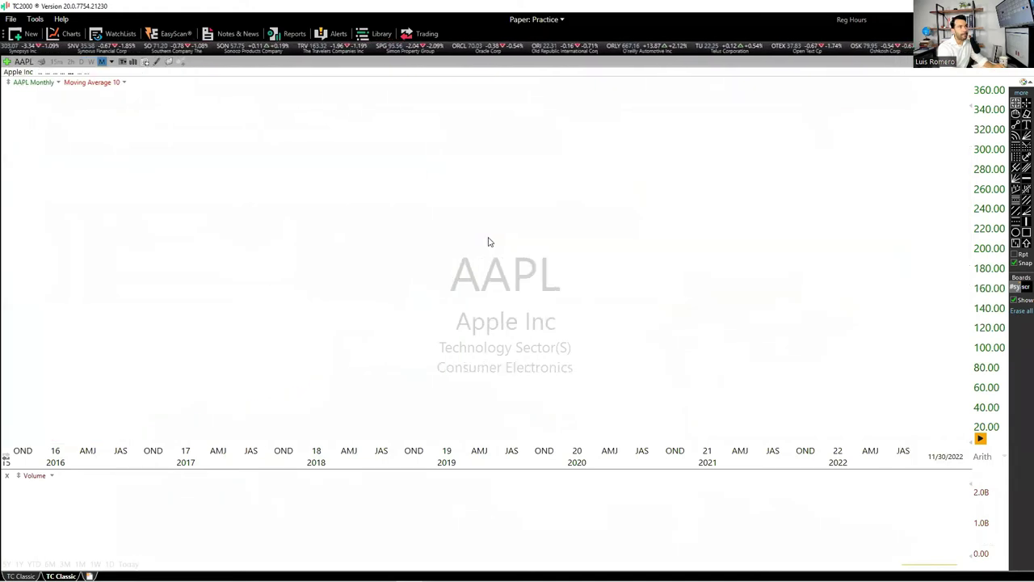
{"action": "scroll", "coordinate": [499, 282], "scroll_direction": "down", "scroll_amount": 6}
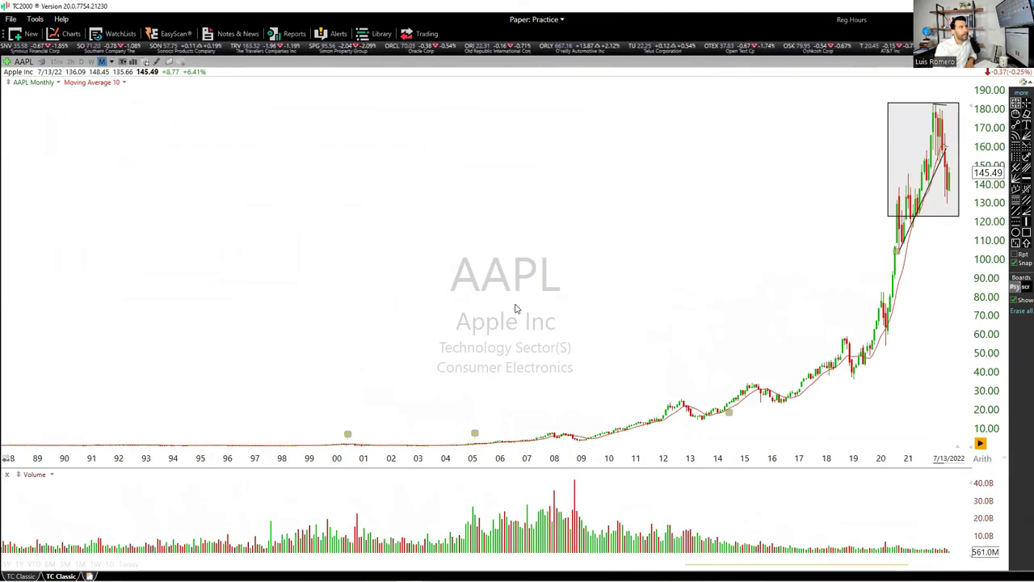
{"action": "scroll", "coordinate": [517, 309], "scroll_direction": "up", "scroll_amount": 1}
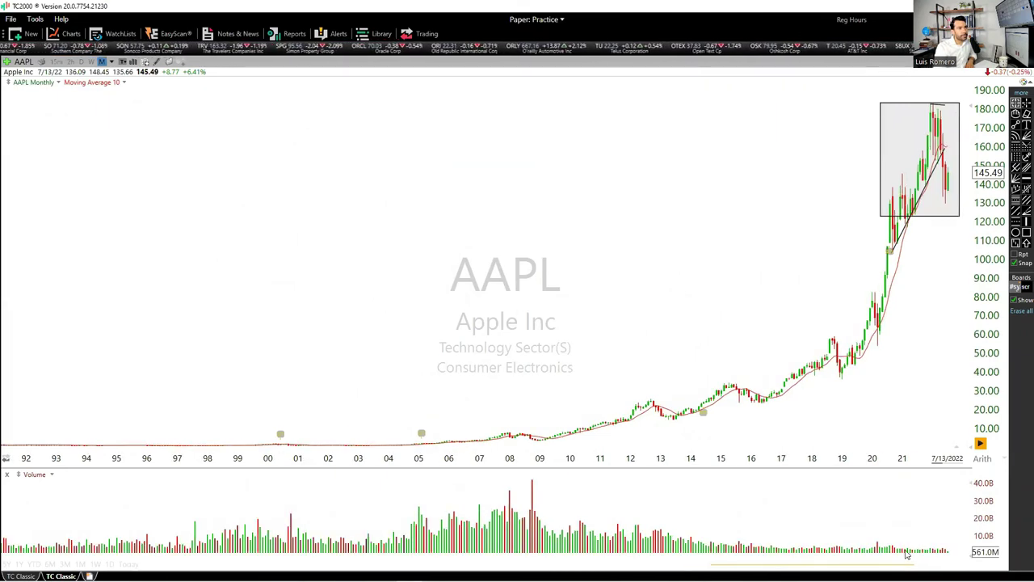
- Delete the rectangle, the rising trend line and the short line at the peak from the AAPL chart
{"action": "right_click", "coordinate": [938, 190]}
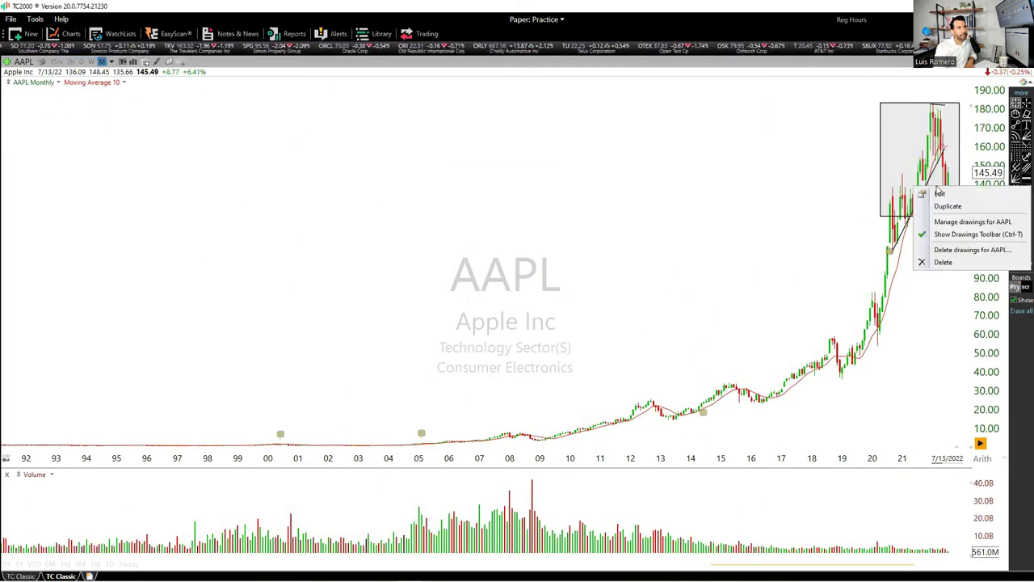
{"action": "left_click", "coordinate": [974, 262]}
{"action": "right_click", "coordinate": [923, 199]}
{"action": "left_click", "coordinate": [969, 322]}
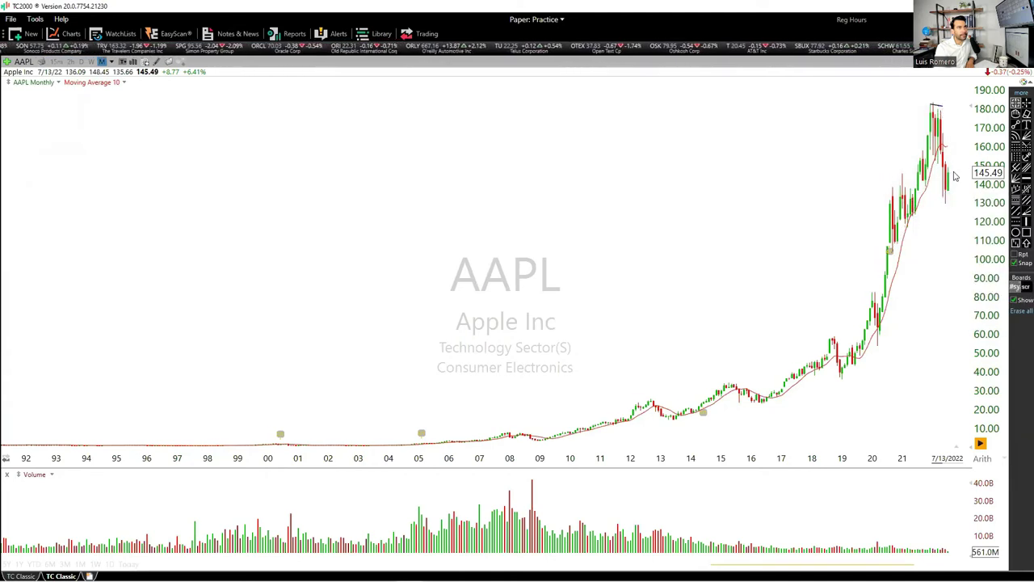
{"action": "left_click_drag", "start_coordinate": [935, 105], "coordinate": [857, 123]}
{"action": "right_click", "coordinate": [882, 119]}
{"action": "left_click", "coordinate": [928, 245]}
- Examine AAPL's earlier monthly price history up to October 2008
{"action": "scroll", "coordinate": [744, 254], "scroll_direction": "up", "scroll_amount": 2}
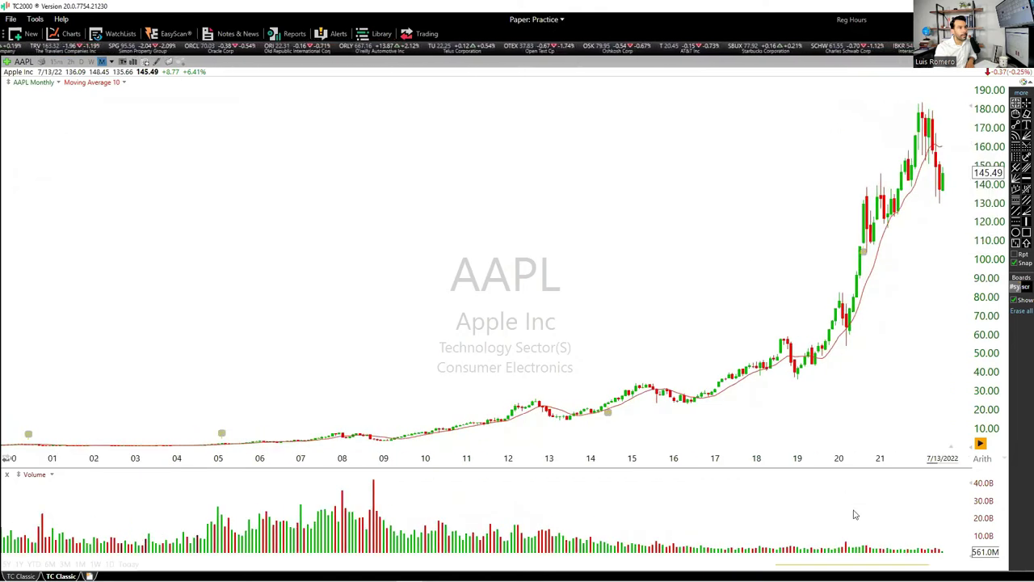
{"action": "left_click_drag", "start_coordinate": [855, 564], "coordinate": [799, 561]}
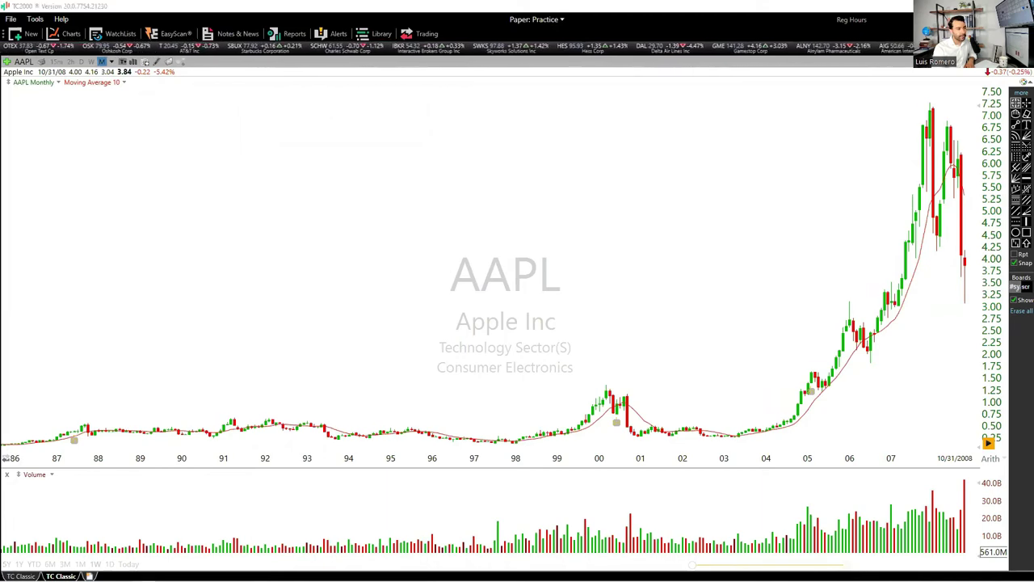
- Trace AAPL's 2000–2002 decline and its swings from 2003 to 2008 in red freehand, with arrows at the 2003, 2005 and 2006 pullbacks
{"action": "mouse_move", "coordinate": [585, 395]}
{"action": "left_mouse_down"}
{"action": "mouse_move", "coordinate": [606, 375]}
{"action": "mouse_move", "coordinate": [647, 393]}
{"action": "mouse_move", "coordinate": [692, 446]}
{"action": "mouse_move", "coordinate": [750, 445]}
{"action": "mouse_move", "coordinate": [749, 433]}
{"action": "mouse_move", "coordinate": [760, 445]}
{"action": "left_mouse_up"}
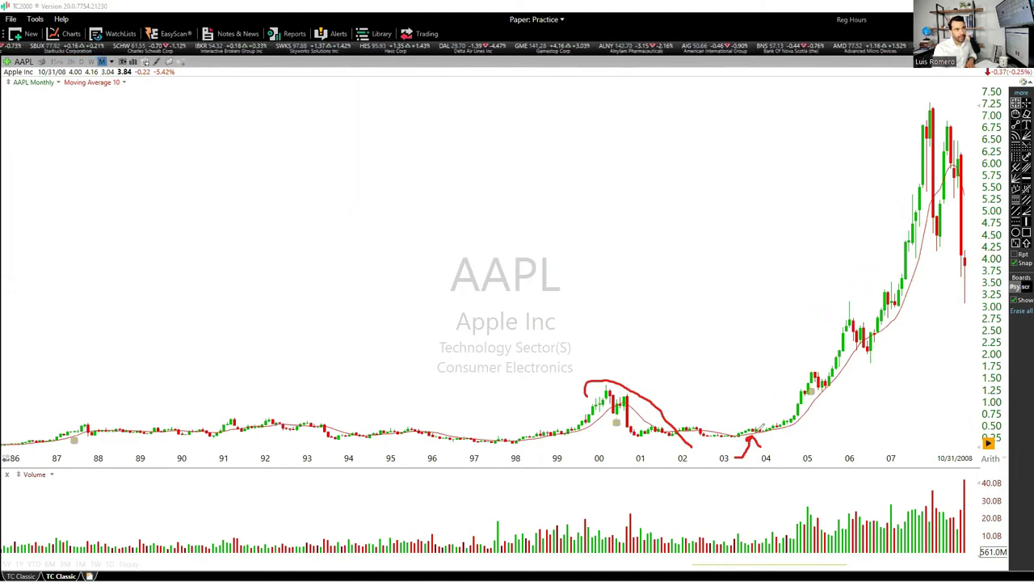
{"action": "mouse_move", "coordinate": [732, 431]}
{"action": "left_mouse_down"}
{"action": "mouse_move", "coordinate": [797, 360]}
{"action": "mouse_move", "coordinate": [822, 377]}
{"action": "mouse_move", "coordinate": [821, 414]}
{"action": "mouse_move", "coordinate": [832, 390]}
{"action": "mouse_move", "coordinate": [840, 399]}
{"action": "left_mouse_up"}
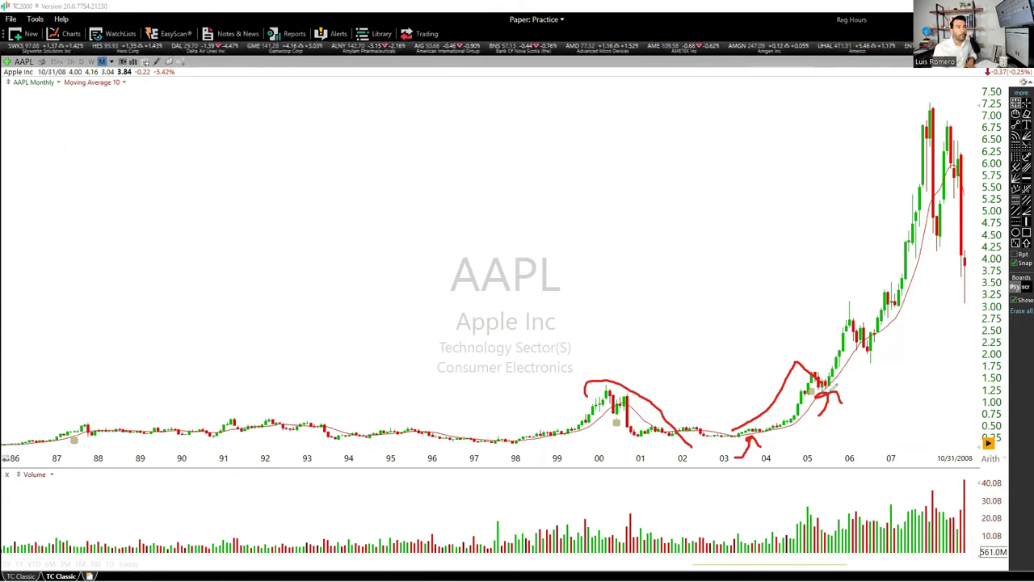
{"action": "mouse_move", "coordinate": [825, 378]}
{"action": "left_mouse_down"}
{"action": "mouse_move", "coordinate": [855, 299]}
{"action": "mouse_move", "coordinate": [873, 343]}
{"action": "mouse_move", "coordinate": [859, 368]}
{"action": "mouse_move", "coordinate": [879, 350]}
{"action": "mouse_move", "coordinate": [882, 365]}
{"action": "left_mouse_up"}
{"action": "left_click_drag", "start_coordinate": [886, 311], "coordinate": [904, 172]}
{"action": "left_click_drag", "start_coordinate": [921, 110], "coordinate": [931, 231]}
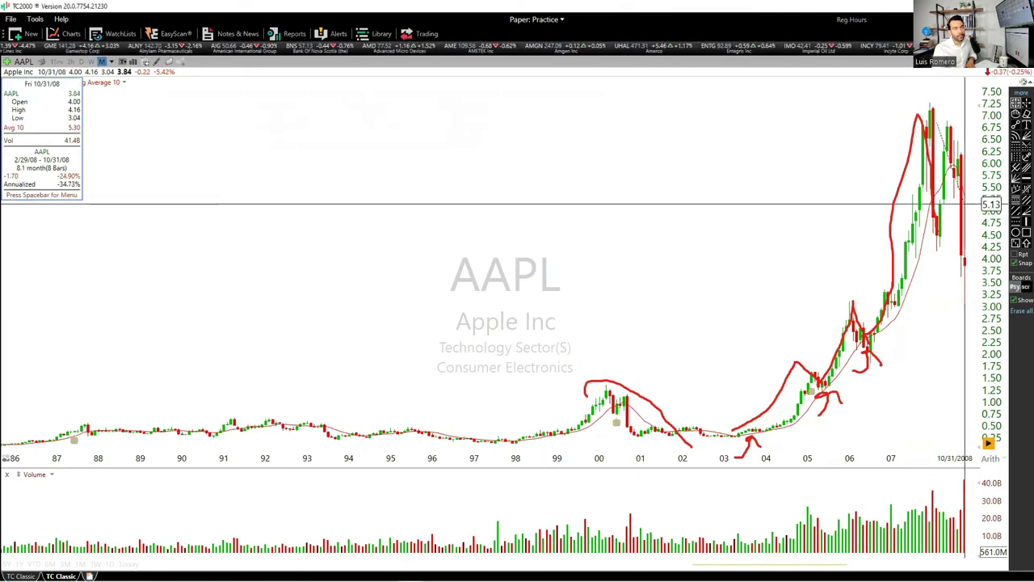
- Clear the red marks and examine AAPL's monthly price history forward in stages from 2009 to July 2022
{"action": "left_click_drag", "start_coordinate": [693, 565], "coordinate": [776, 564]}
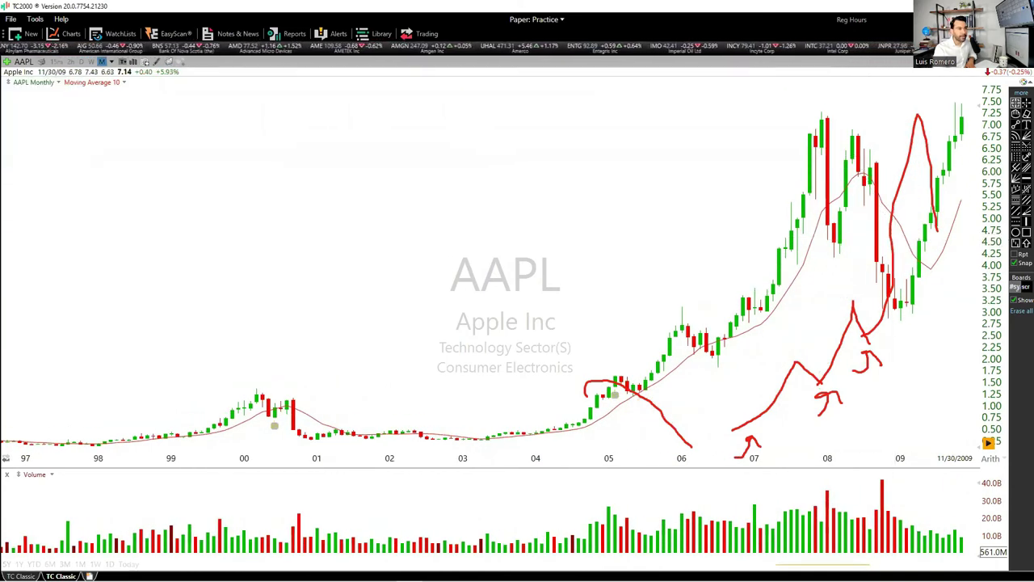
{"action": "key", "text": "Escape"}
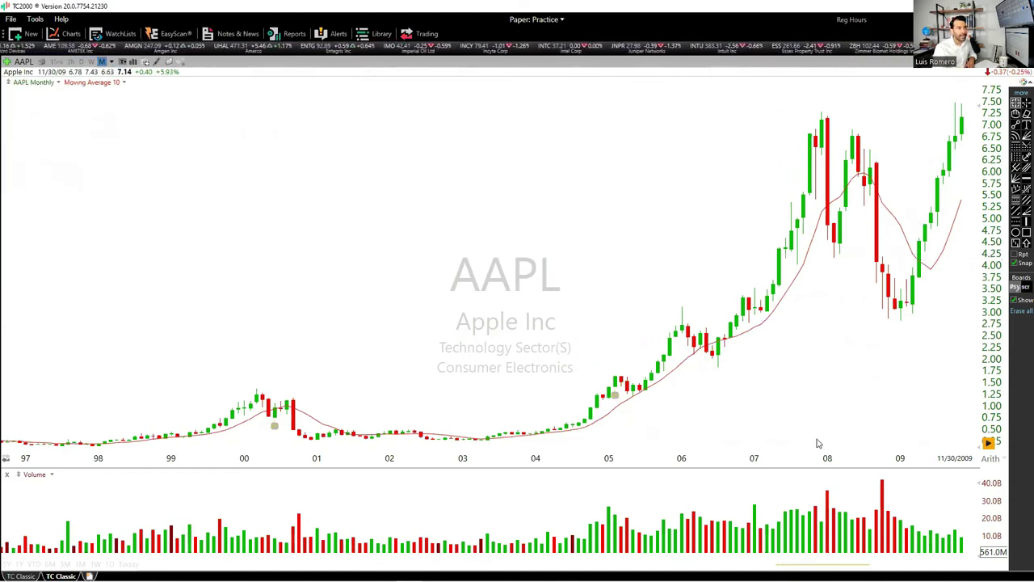
{"action": "left_click_drag", "start_coordinate": [868, 565], "coordinate": [891, 565]}
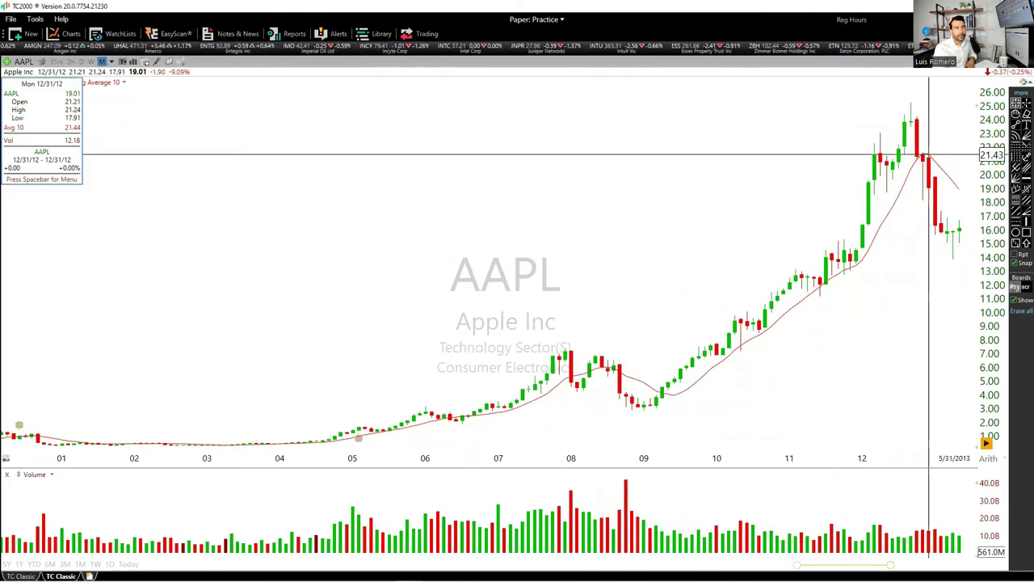
{"action": "left_click_drag", "start_coordinate": [930, 154], "coordinate": [912, 232]}
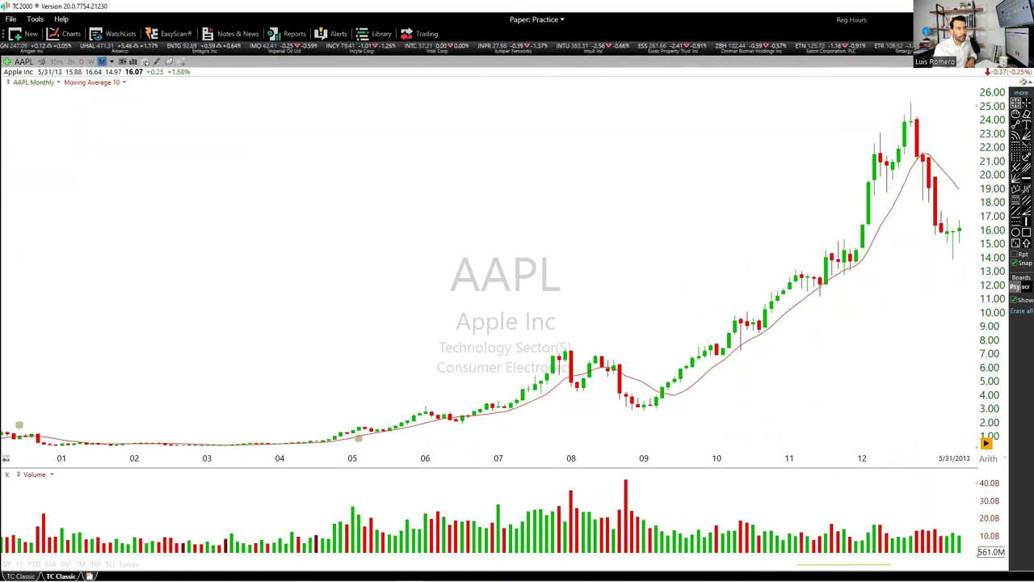
{"action": "left_click_drag", "start_coordinate": [889, 565], "coordinate": [895, 565]}
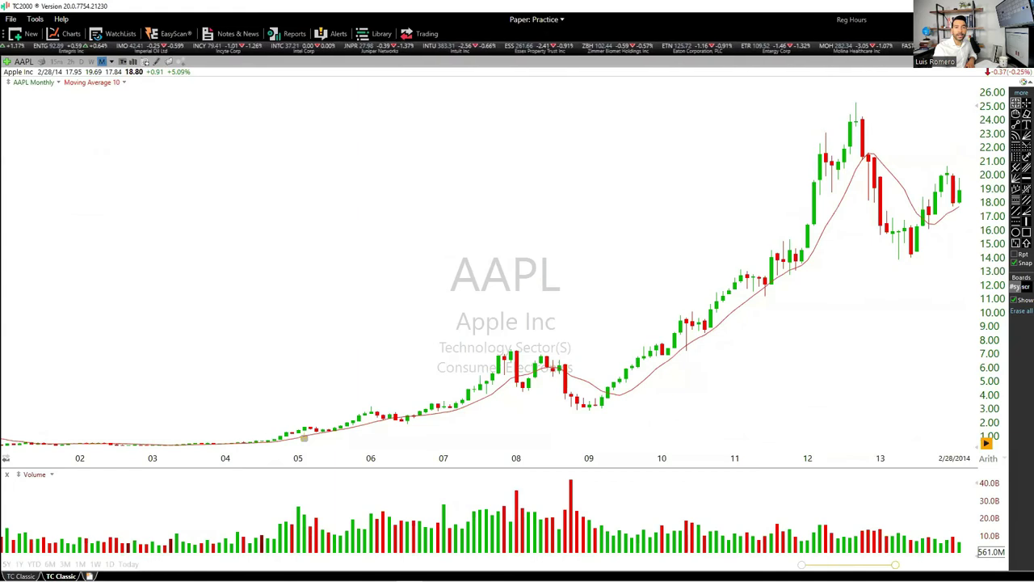
{"action": "left_click_drag", "start_coordinate": [848, 565], "coordinate": [863, 566]}
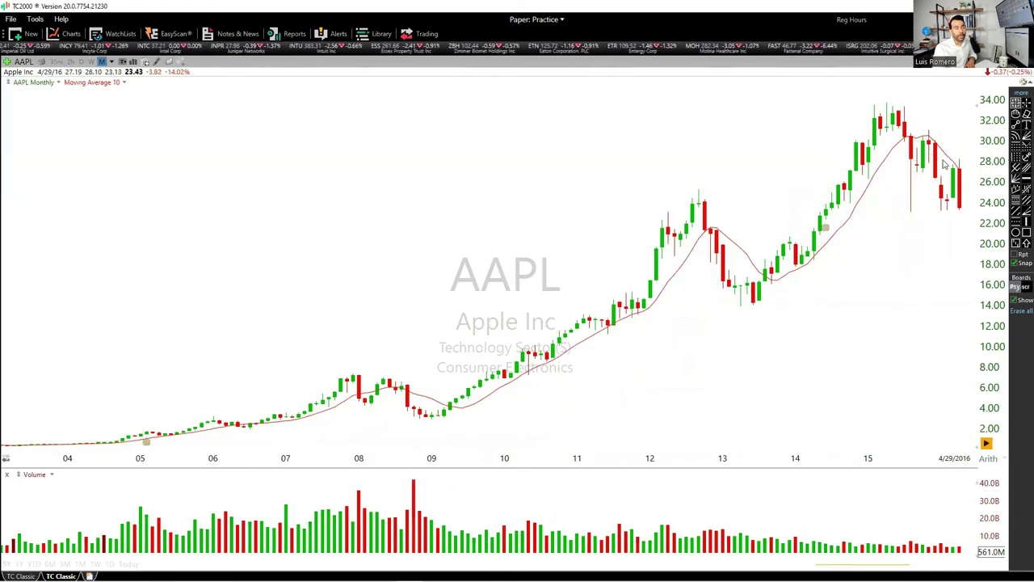
{"action": "left_click_drag", "start_coordinate": [885, 565], "coordinate": [891, 565]}
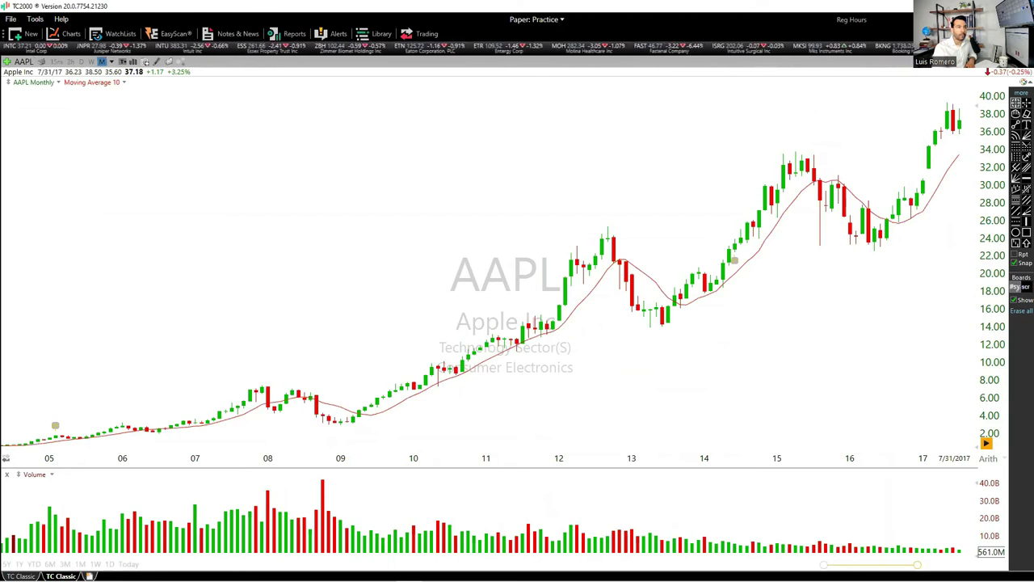
{"action": "left_click_drag", "start_coordinate": [889, 565], "coordinate": [925, 565]}
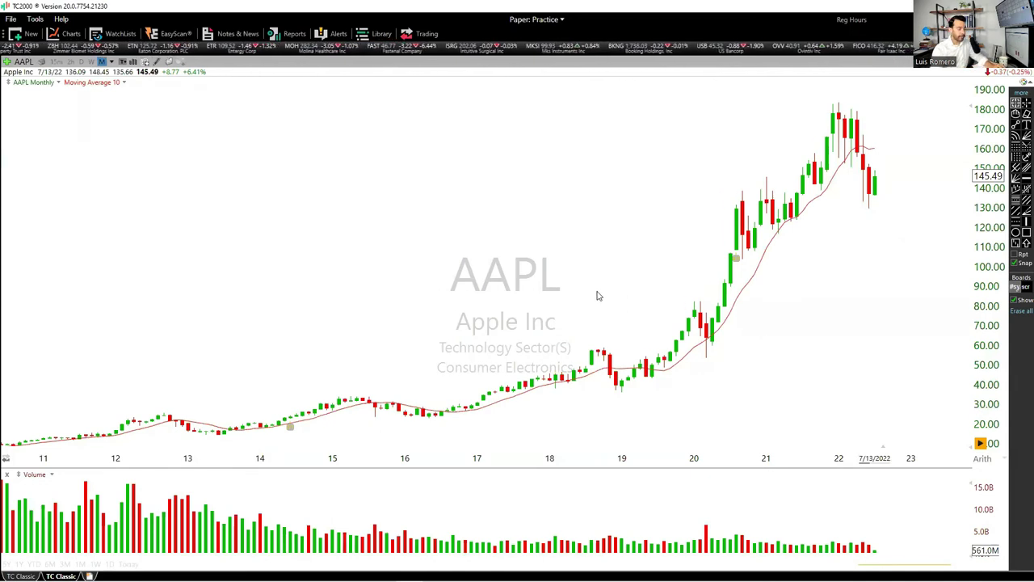
- Load the NVDA and SHOP monthly charts in turn and examine SHOP's fall from its late-2021 peak
{"action": "type", "text": "nvda"}
{"action": "key", "text": "Return"}
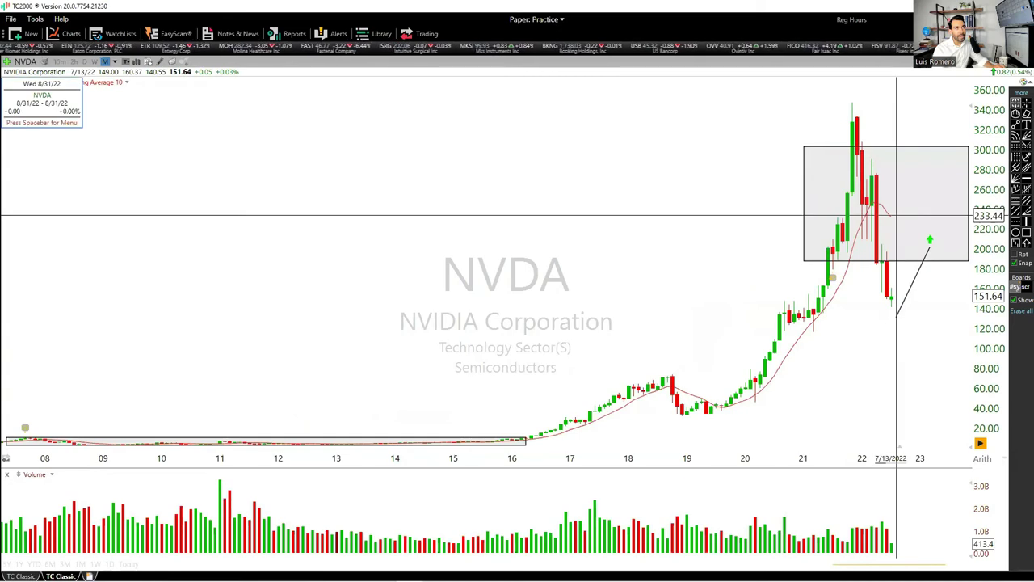
{"action": "type", "text": "shop"}
{"action": "key", "text": "Return"}
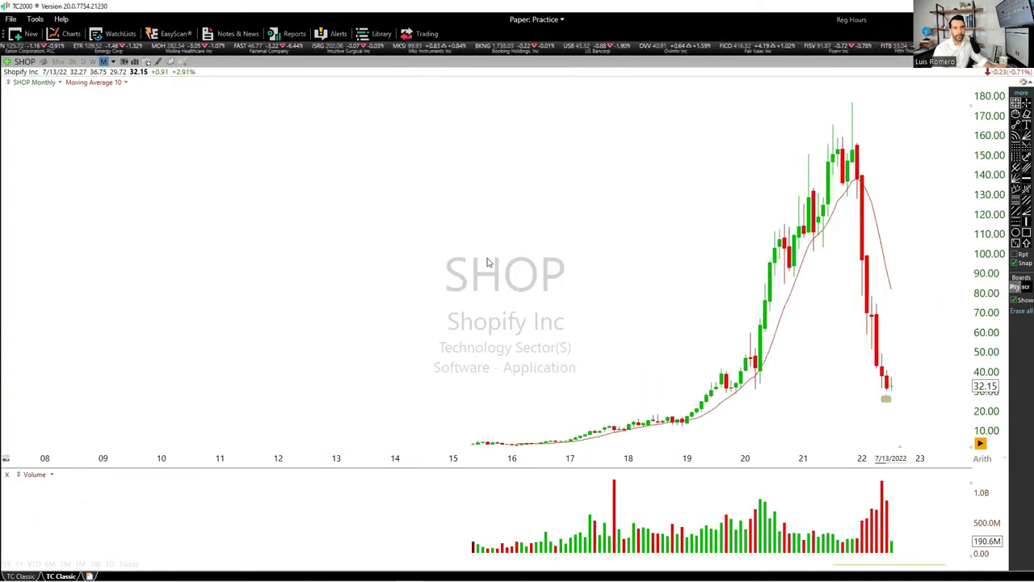
{"action": "scroll", "coordinate": [614, 347], "scroll_direction": "up", "scroll_amount": 5}
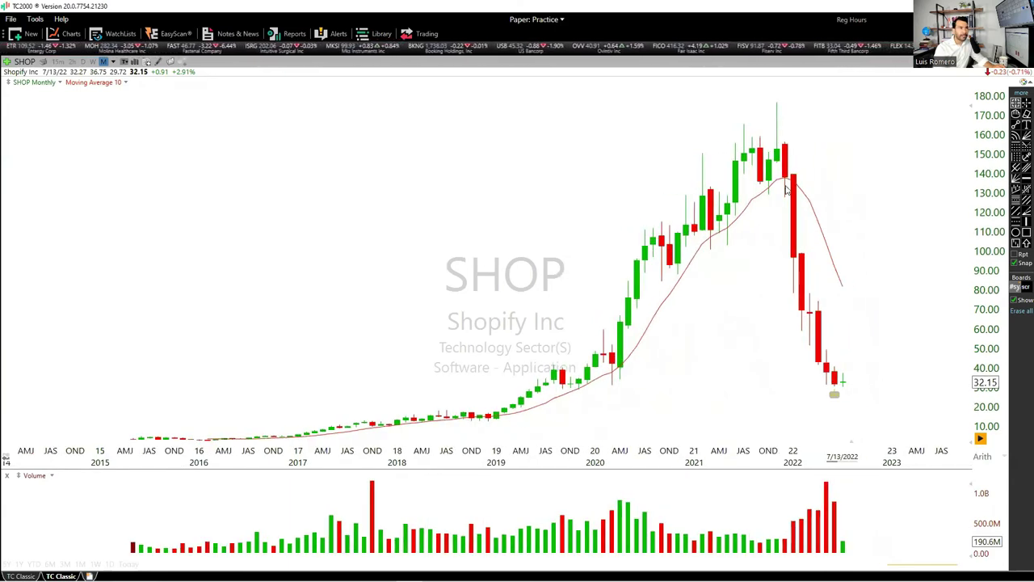
{"action": "left_click_drag", "start_coordinate": [800, 192], "coordinate": [862, 388]}
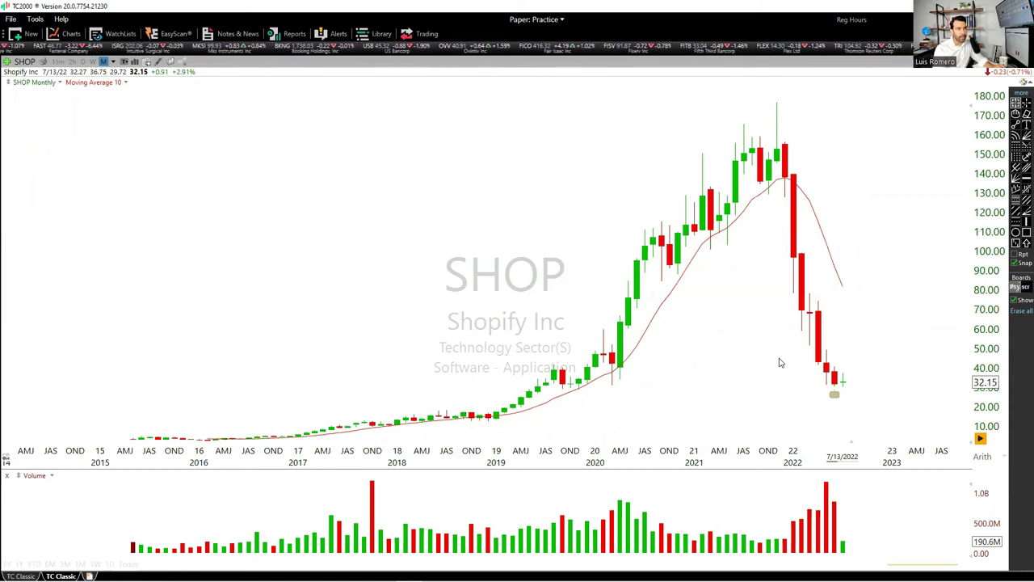
- Load the AMZN monthly chart and shift its view back to show the history from 1997 to October 2015
{"action": "left_click", "coordinate": [606, 300]}
{"action": "type", "text": "AMZN"}
{"action": "key", "text": "Return"}
{"action": "scroll", "coordinate": [609, 304], "scroll_direction": "down", "scroll_amount": 3}
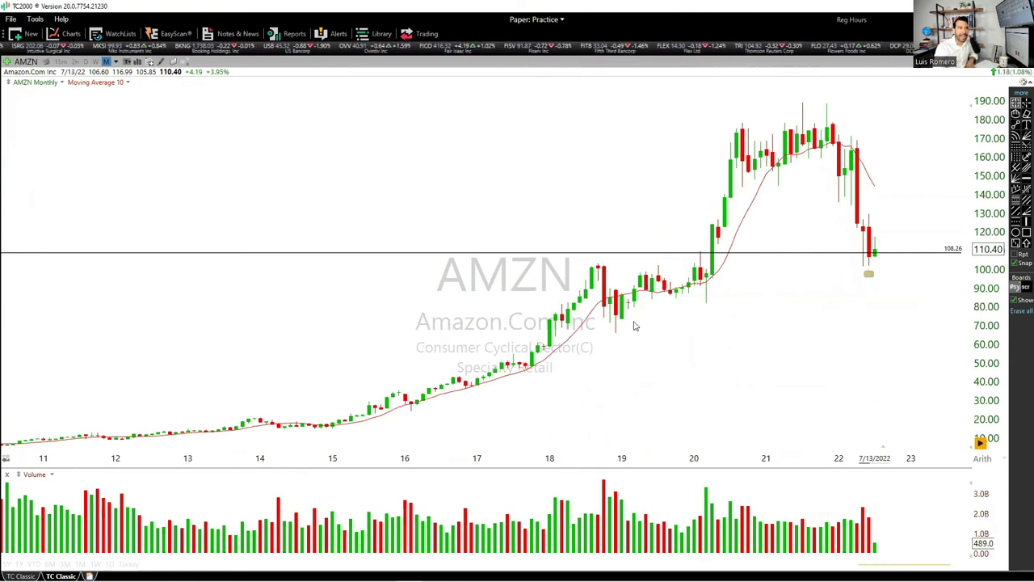
{"action": "scroll", "coordinate": [634, 326], "scroll_direction": "down", "scroll_amount": 3}
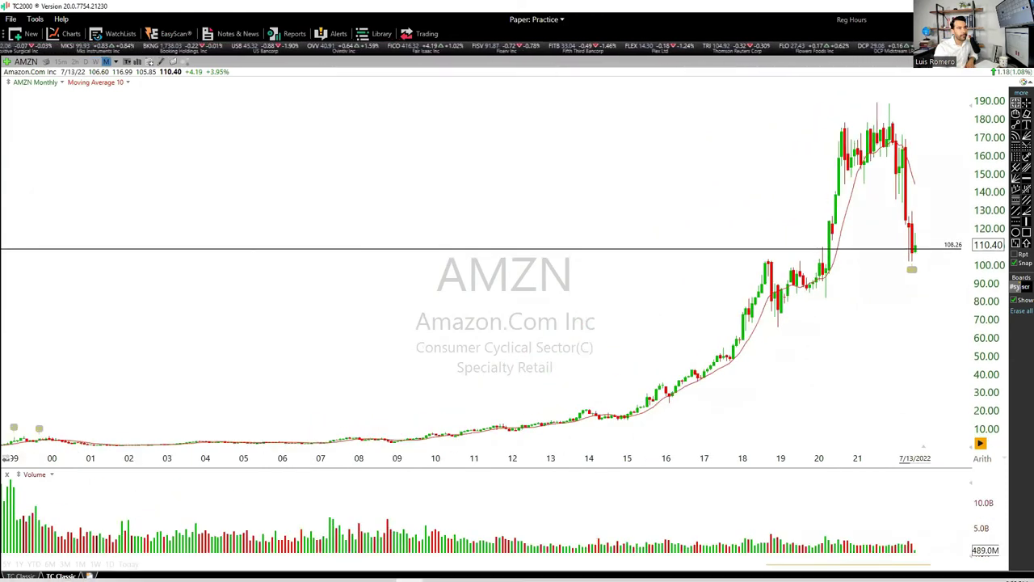
{"action": "mouse_move", "coordinate": [849, 565]}
{"action": "left_mouse_down"}
{"action": "mouse_move", "coordinate": [800, 565]}
{"action": "mouse_move", "coordinate": [841, 565]}
{"action": "left_mouse_up"}
{"action": "scroll", "coordinate": [763, 438], "scroll_direction": "up", "scroll_amount": 2}
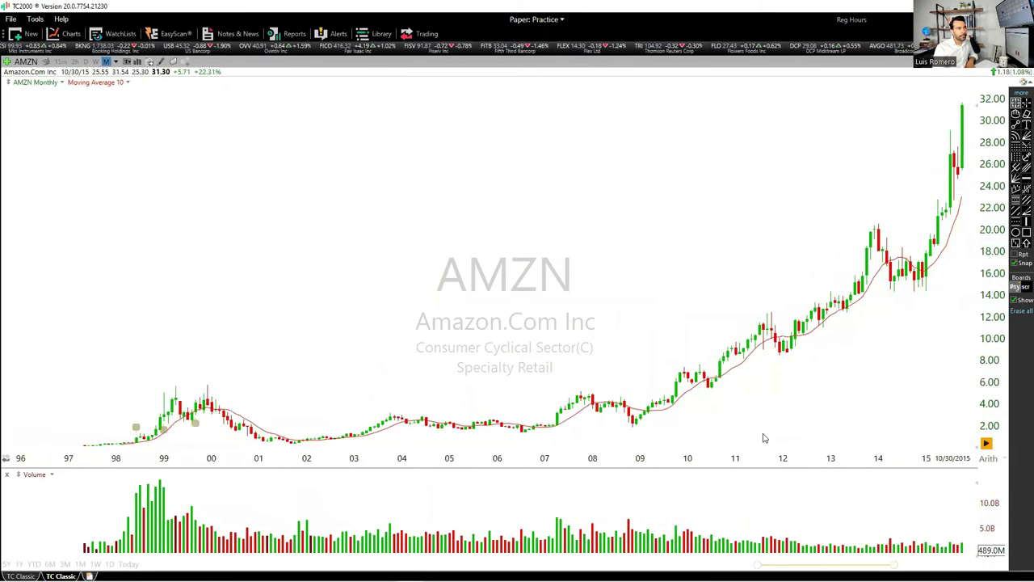
- Measure AMZN's drop from April 1999 to October 2001 and examine its price path through 2008 and the following climb
{"action": "scroll", "coordinate": [763, 438], "scroll_direction": "up", "scroll_amount": 1}
{"action": "left_click_drag", "start_coordinate": [91, 393], "coordinate": [222, 441]}
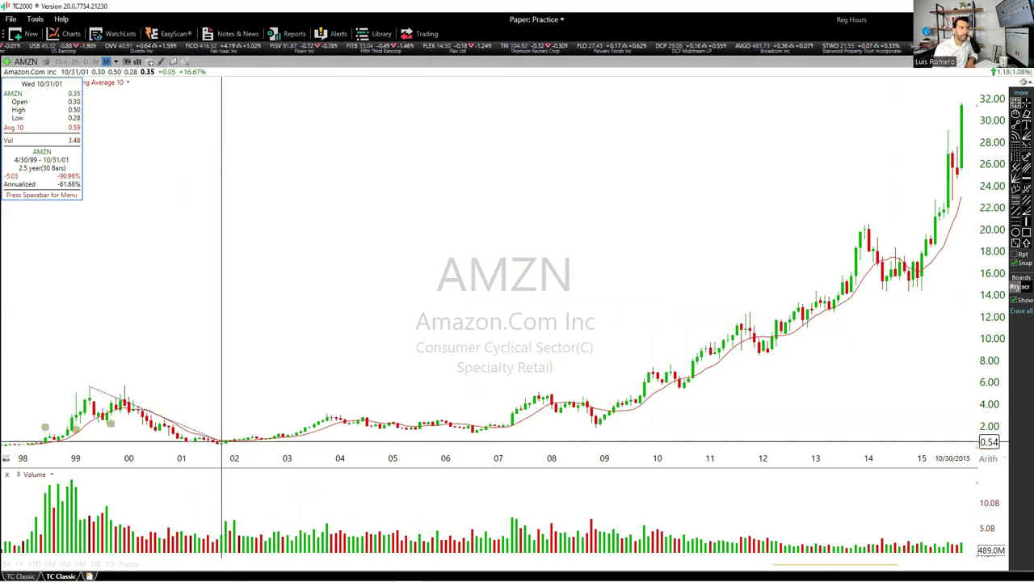
{"action": "left_click_drag", "start_coordinate": [221, 441], "coordinate": [223, 441]}
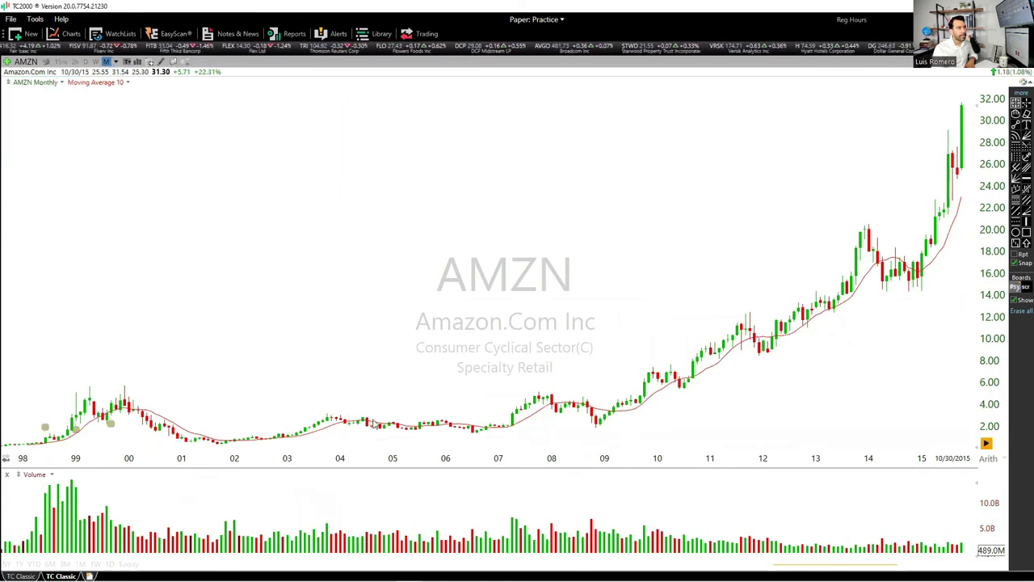
{"action": "left_click_drag", "start_coordinate": [375, 422], "coordinate": [378, 424]}
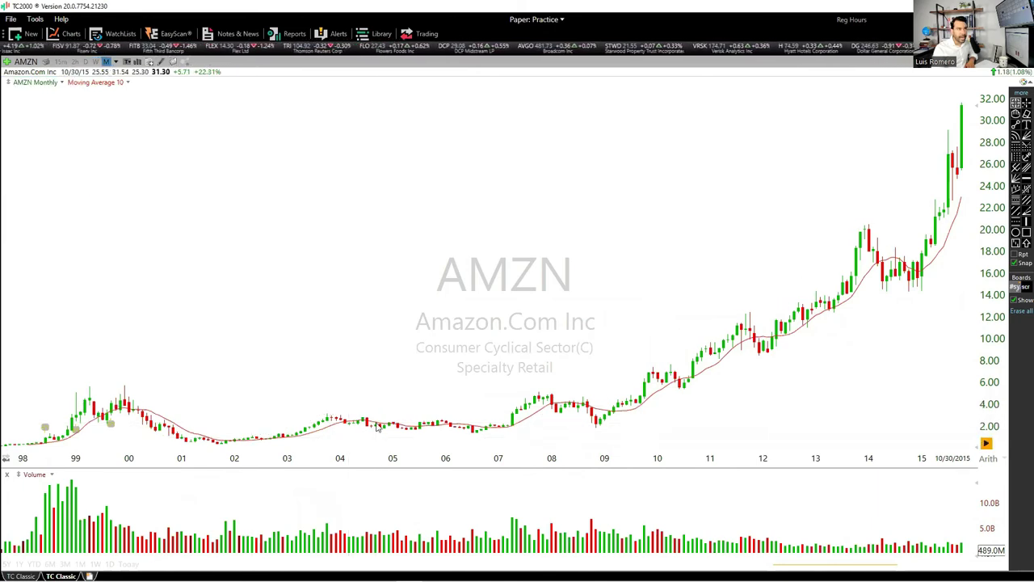
{"action": "left_click", "coordinate": [518, 417]}
{"action": "left_click_drag", "start_coordinate": [518, 417], "coordinate": [585, 418]}
{"action": "left_click", "coordinate": [582, 417]}
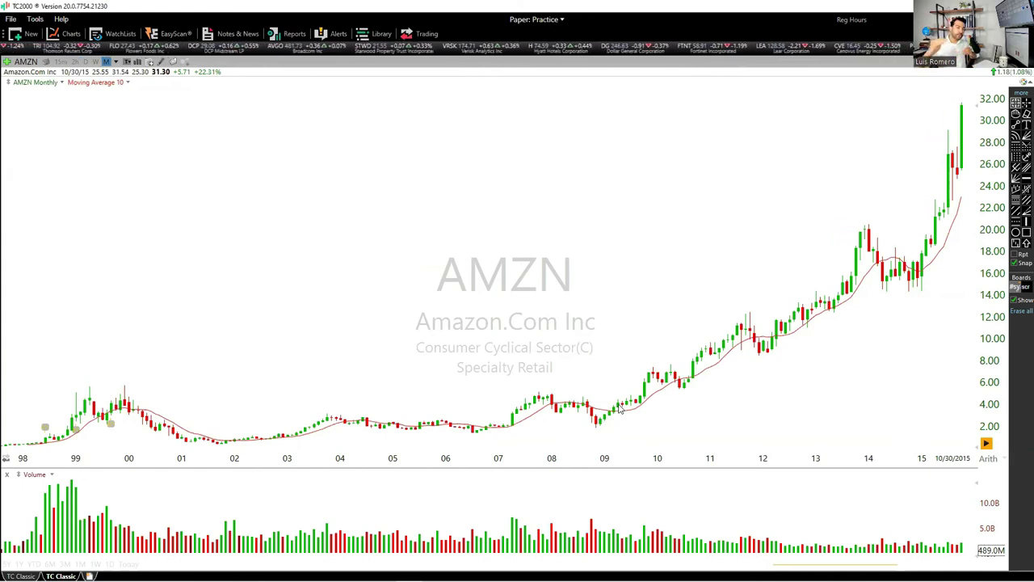
{"action": "left_click_drag", "start_coordinate": [619, 410], "coordinate": [847, 275]}
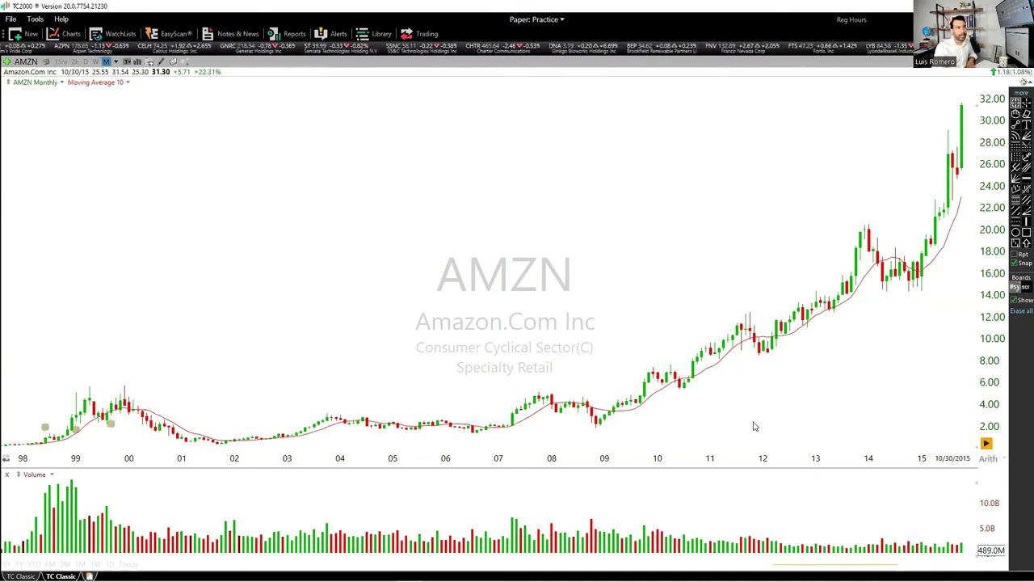
- Examine AMZN's monthly climb from 2015 to 2020 and its price action up to July 2022
{"action": "left_click_drag", "start_coordinate": [897, 565], "coordinate": [919, 565]}
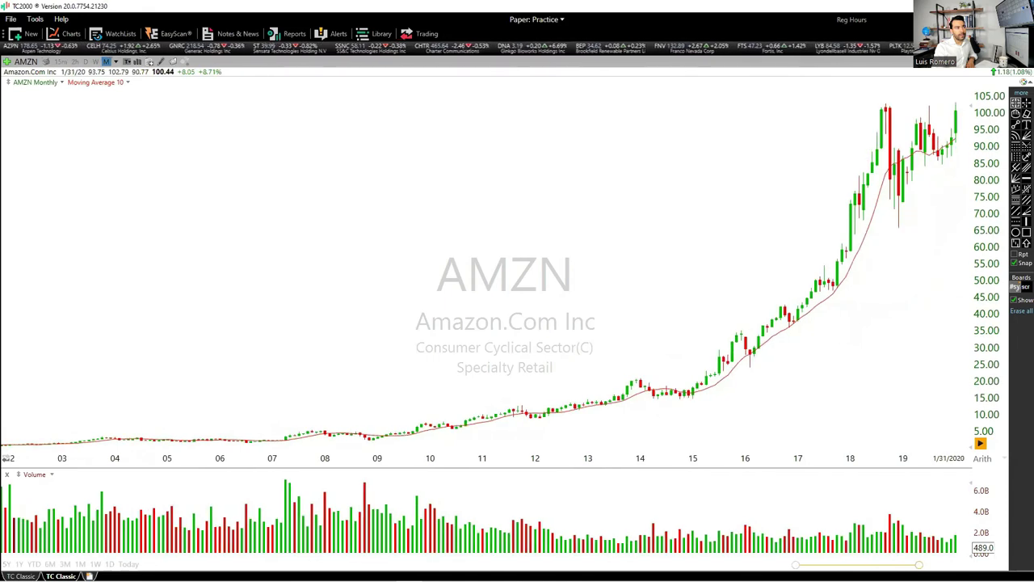
{"action": "left_click", "coordinate": [693, 390]}
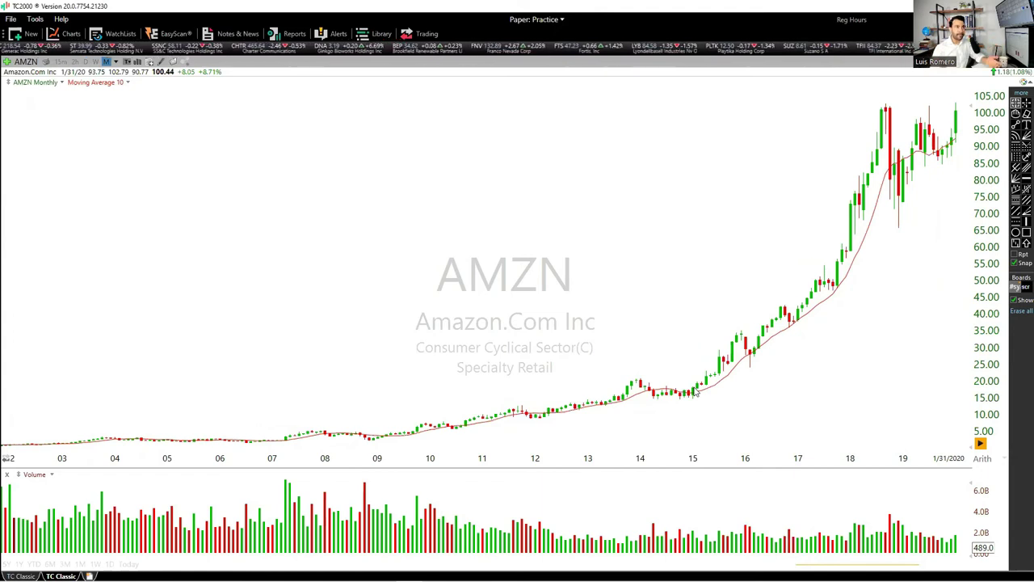
{"action": "left_click_drag", "start_coordinate": [847, 565], "coordinate": [884, 563]}
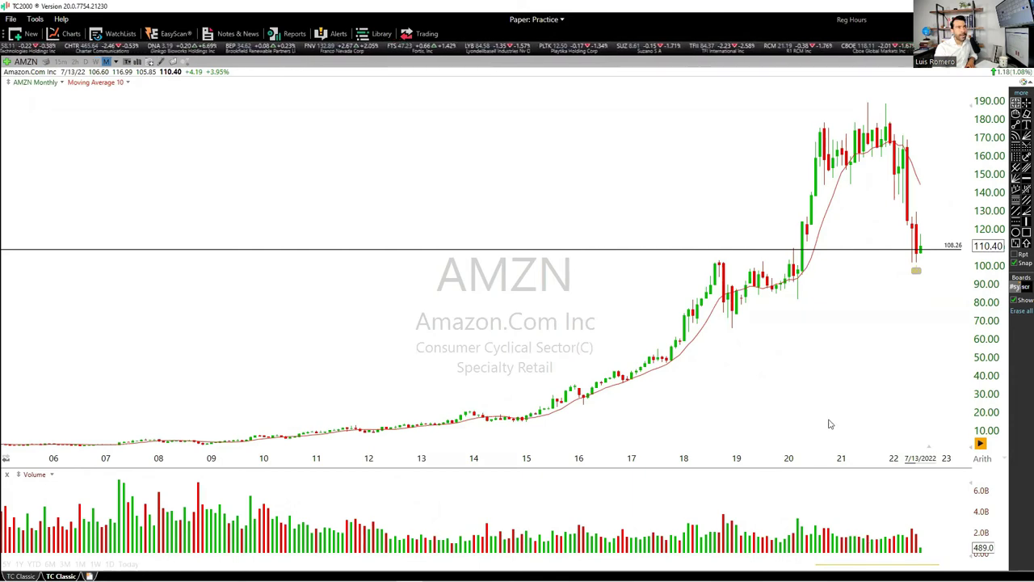
{"action": "scroll", "coordinate": [886, 353], "scroll_direction": "up", "scroll_amount": 2}
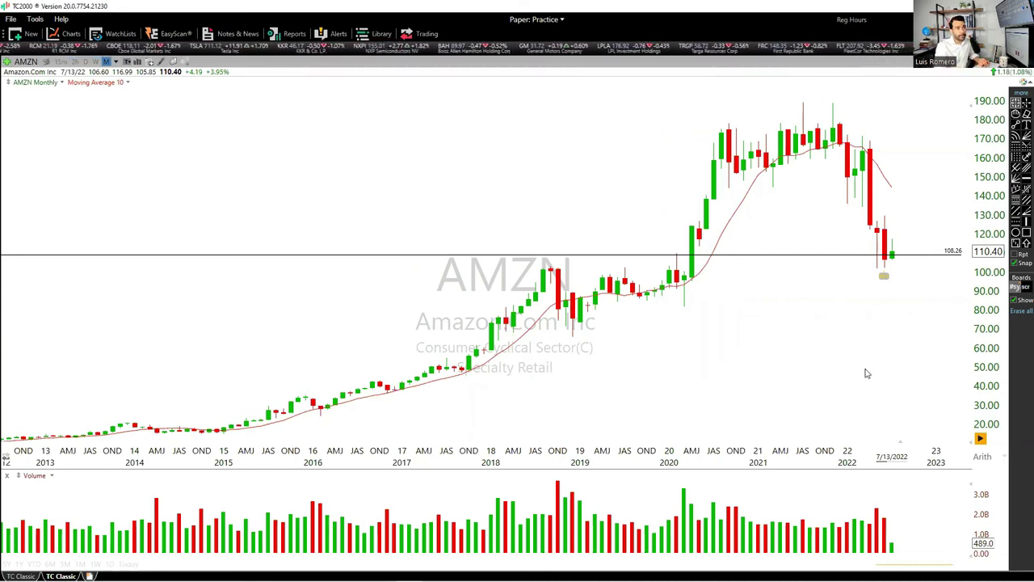
{"action": "scroll", "coordinate": [866, 372], "scroll_direction": "down", "scroll_amount": 2}
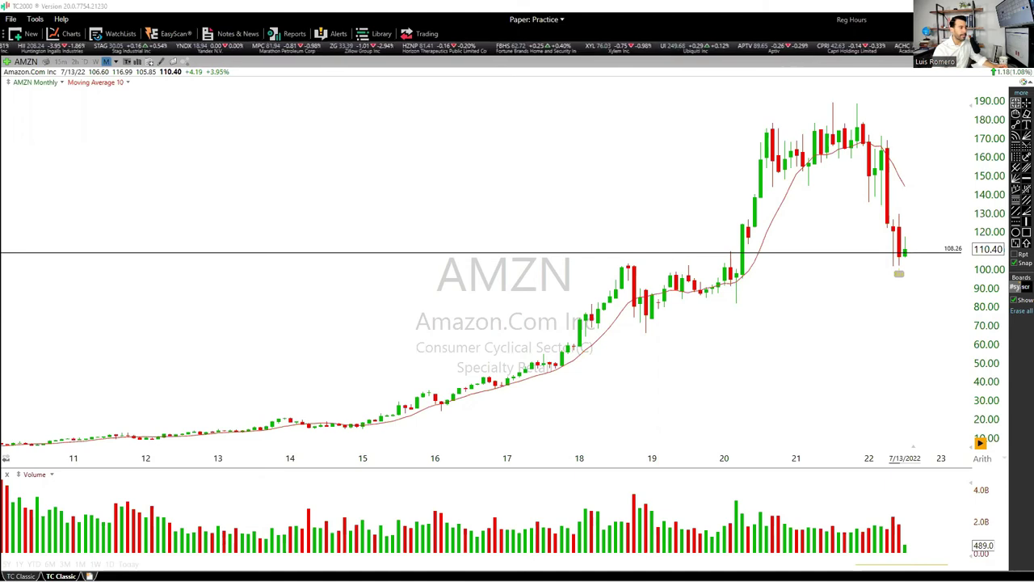
- Switch to the Romero Mentoring site in the browser and show its Program Overview page with the side menu kept expanded
{"action": "key", "text": "alt+Tab"}
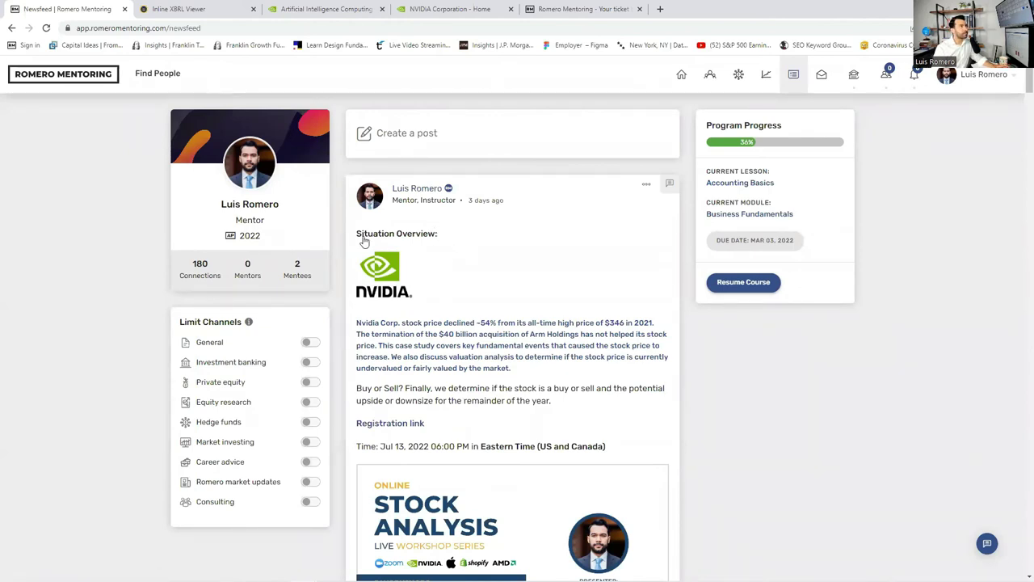
{"action": "scroll", "coordinate": [363, 240], "scroll_direction": "down", "scroll_amount": 20}
{"action": "left_click", "coordinate": [106, 79]}
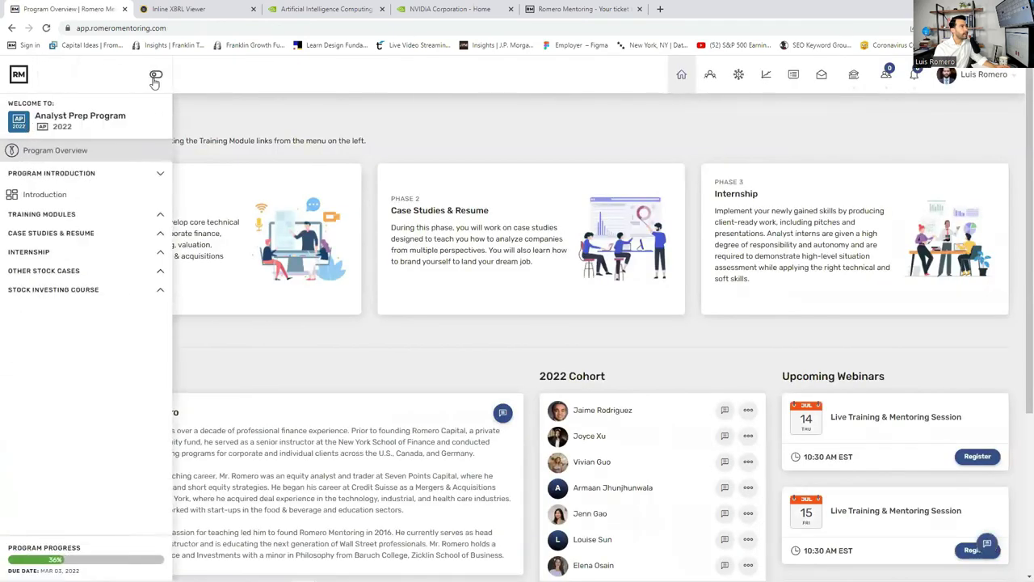
{"action": "left_click", "coordinate": [155, 78]}
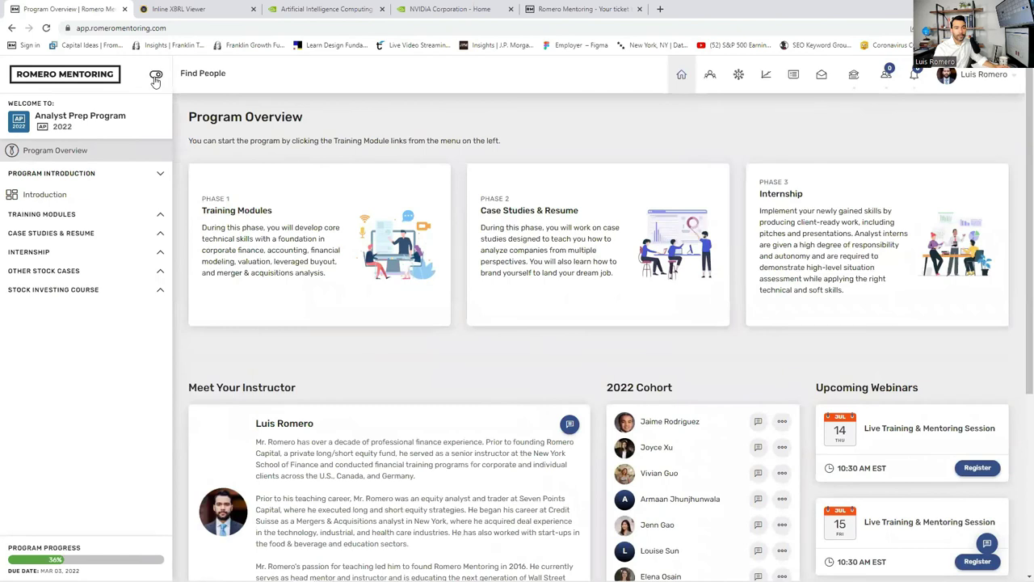
- Expand the Training Modules list and open Module 3, Alpha Stock Growth Strategy, in the Stock Investing Course
{"action": "left_click", "coordinate": [62, 290]}
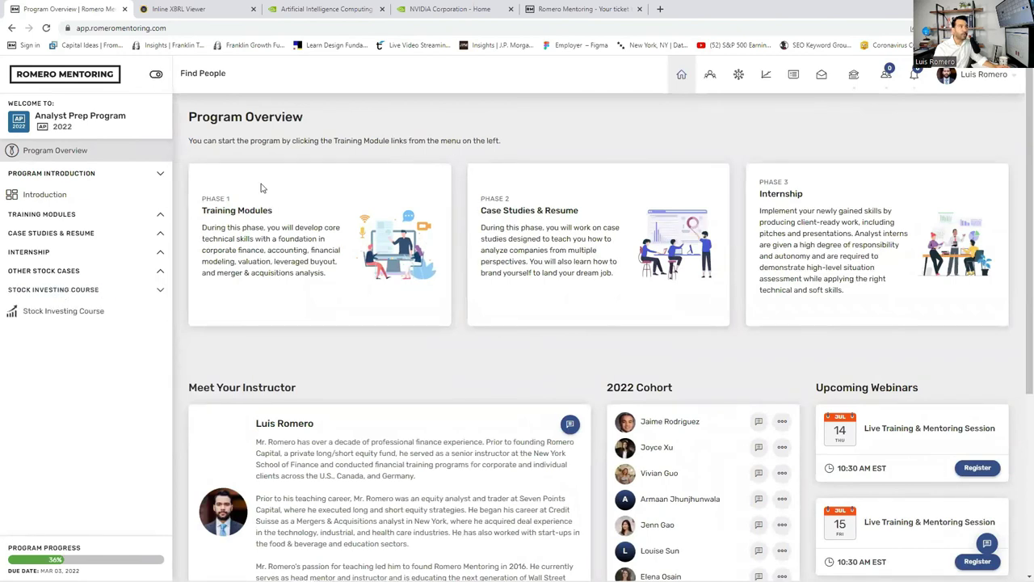
{"action": "left_click", "coordinate": [108, 215]}
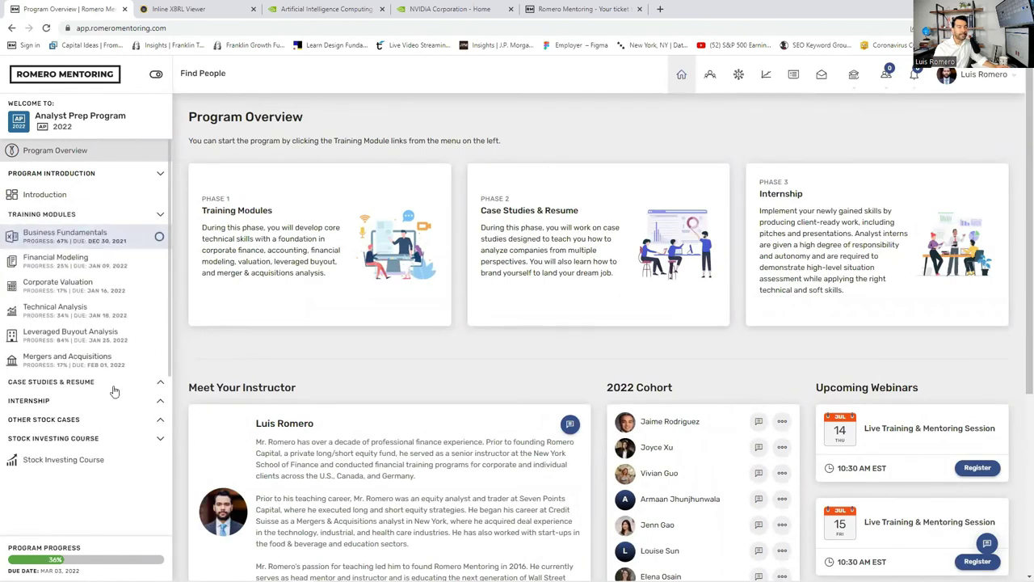
{"action": "left_click", "coordinate": [68, 467]}
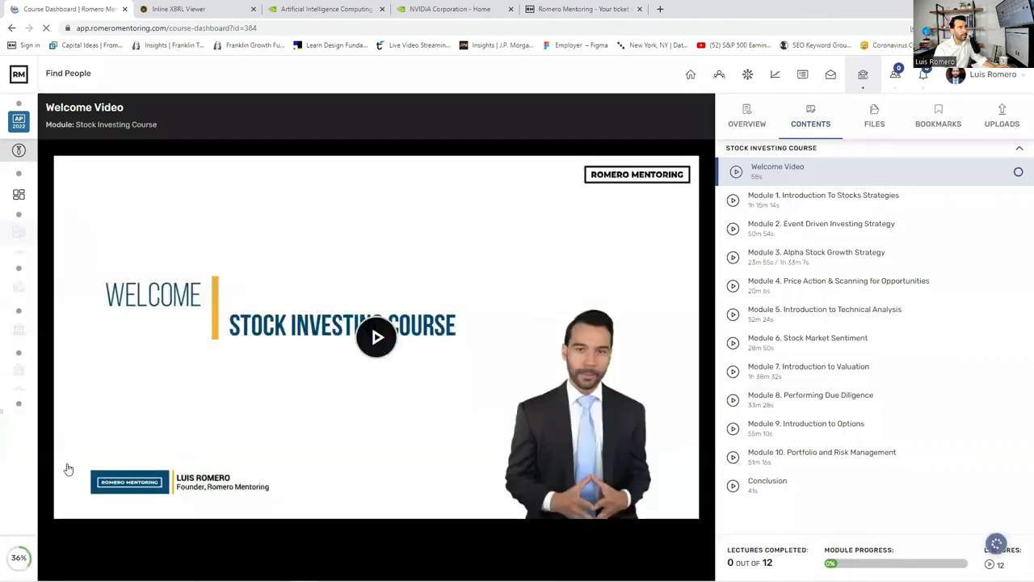
{"action": "left_click", "coordinate": [804, 264]}
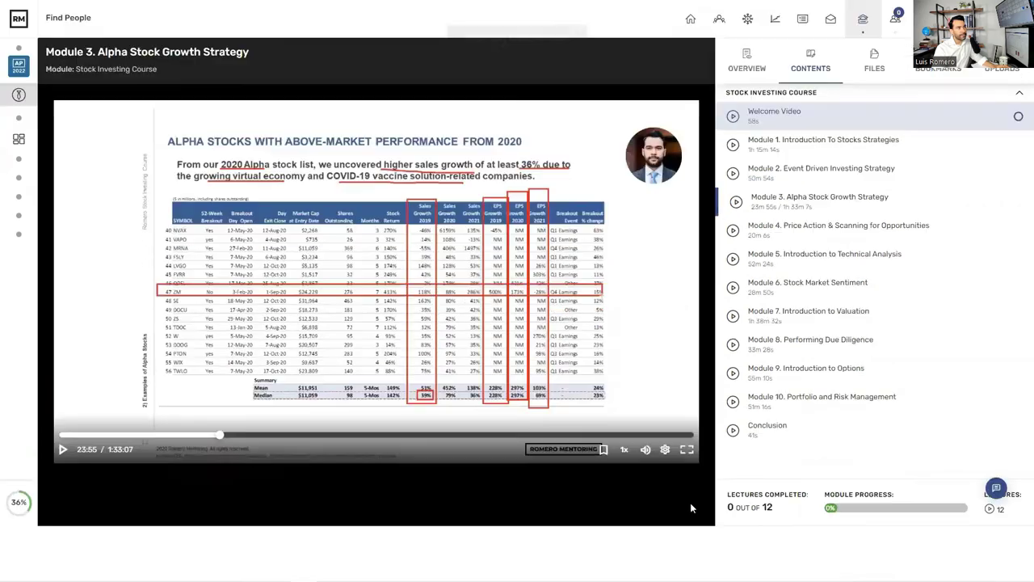
- Show the Module 3 lecture full screen, skip ahead to the Arista Networks daily stock chart slide at 55:22, and leave full screen
{"action": "left_click", "coordinate": [687, 505]}
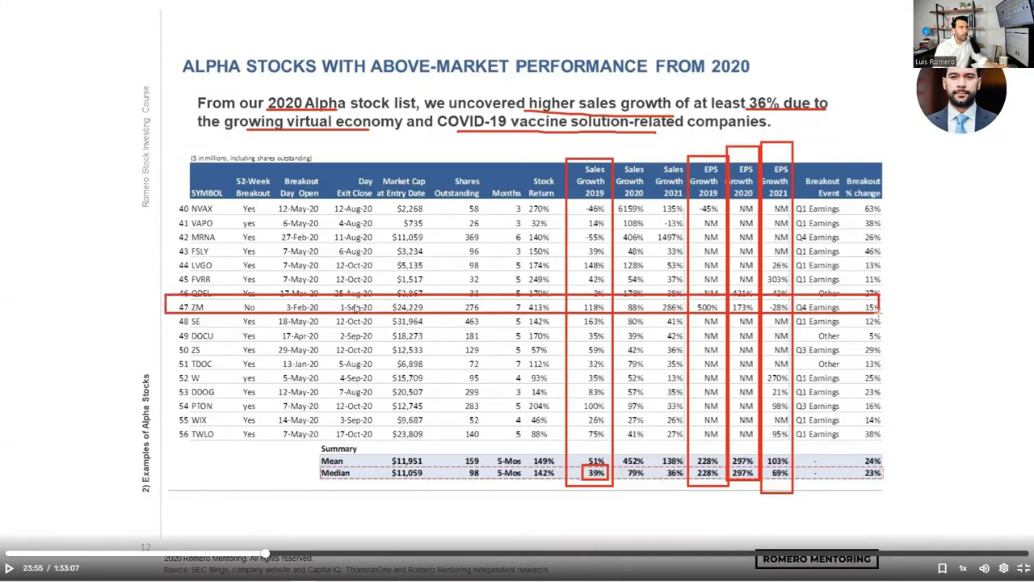
{"action": "left_click", "coordinate": [612, 556]}
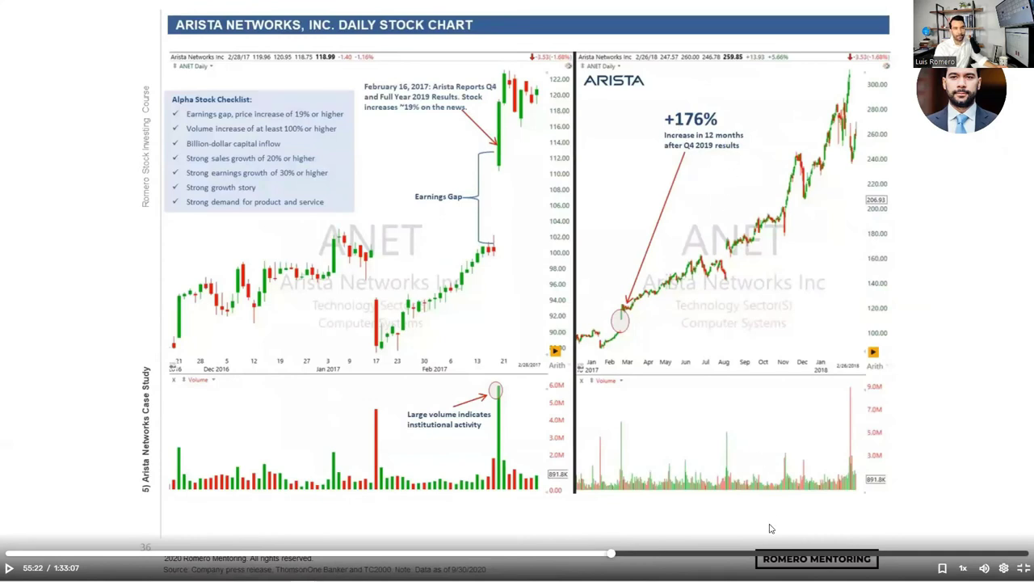
{"action": "key", "text": "Escape"}
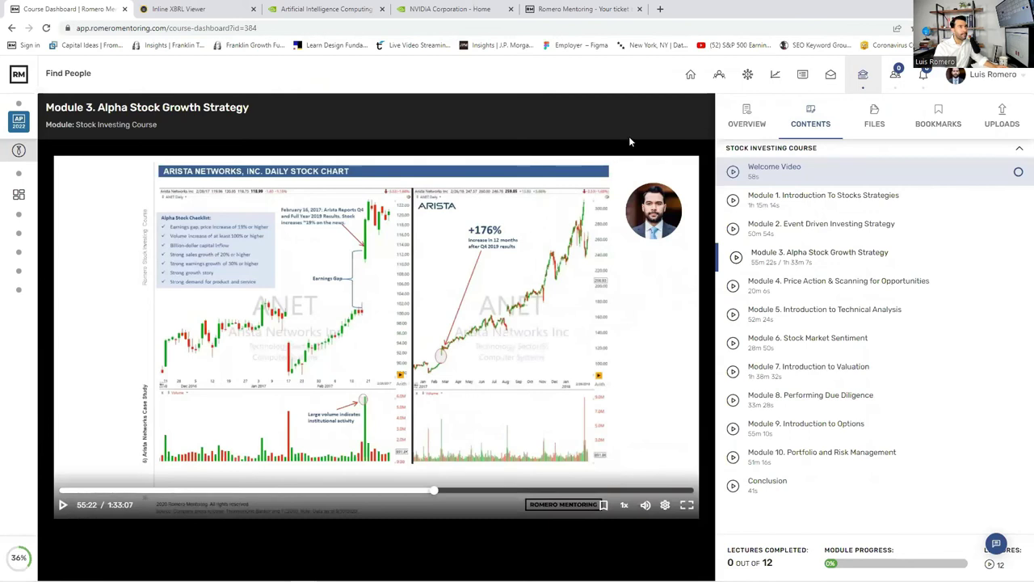
- Open the Career Mentor List and look through the mentors offering 30-minute career mentoring sessions
{"action": "left_click", "coordinate": [720, 74]}
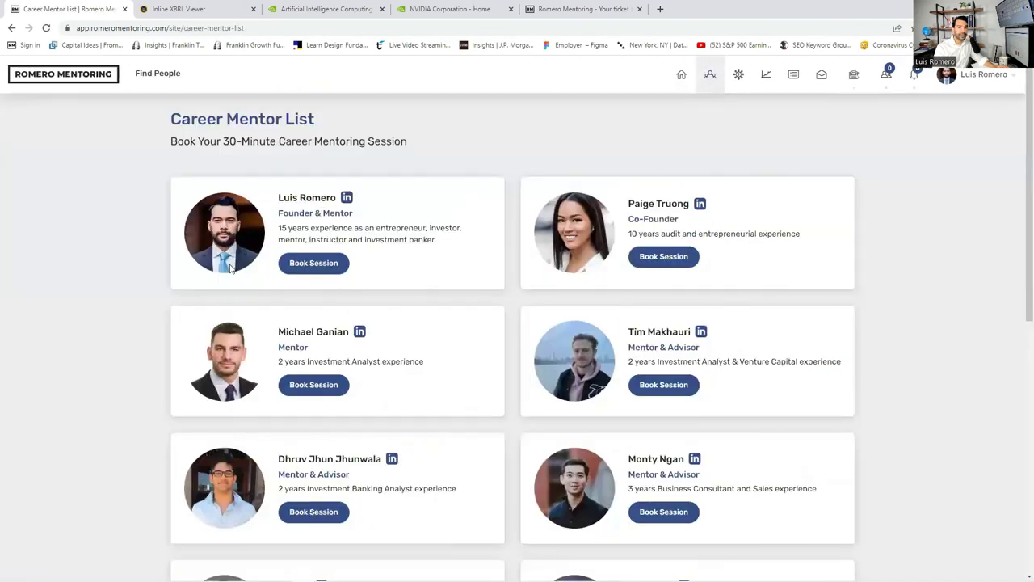
{"action": "scroll", "coordinate": [254, 312], "scroll_direction": "down", "scroll_amount": 5}
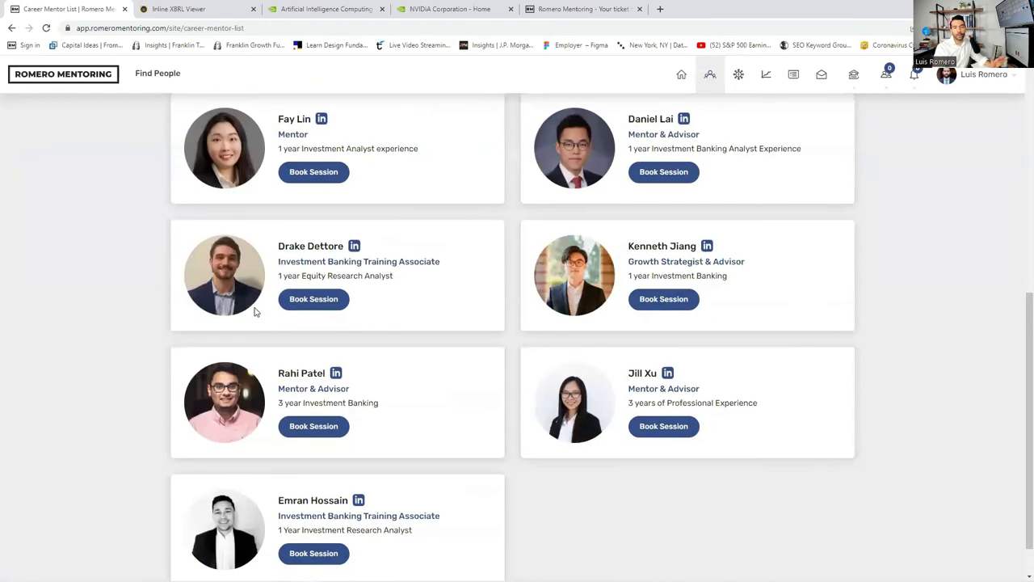
{"action": "scroll", "coordinate": [253, 312], "scroll_direction": "up", "scroll_amount": 5}
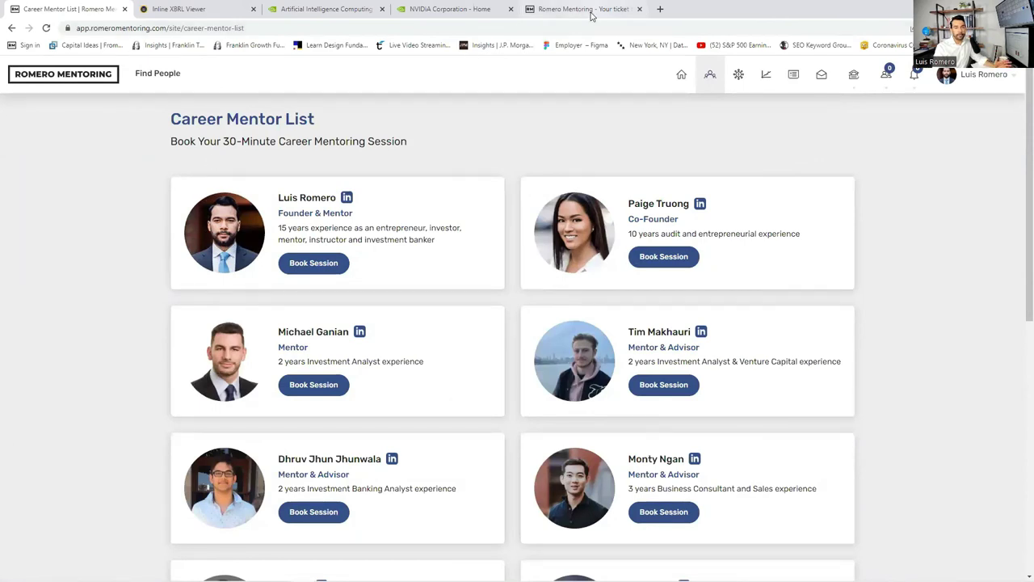
- Return to the Program Overview, then switch to the public Romero Mentoring site and show the starter programs on offer
{"action": "left_click", "coordinate": [97, 79]}
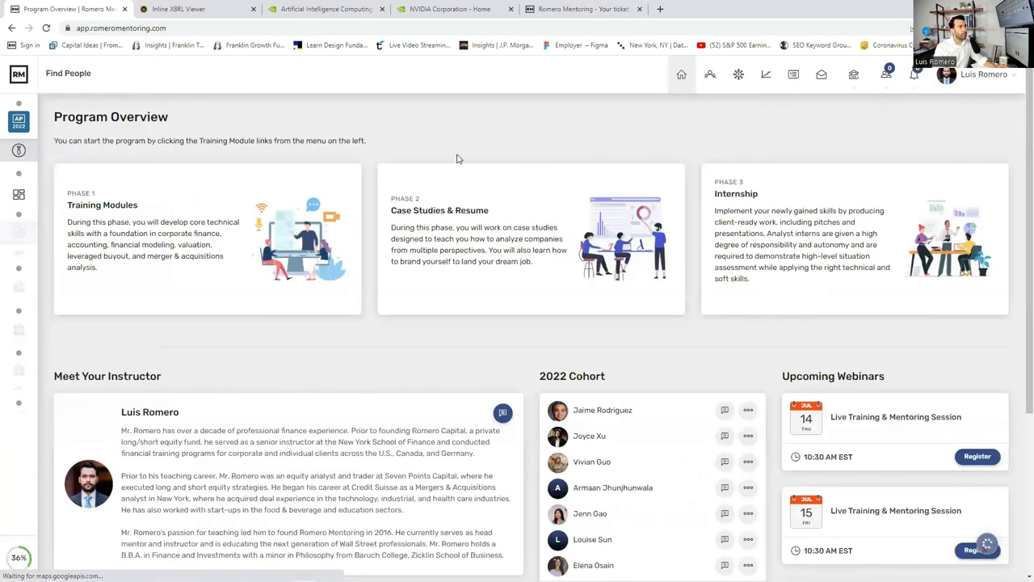
{"action": "left_click", "coordinate": [571, 13]}
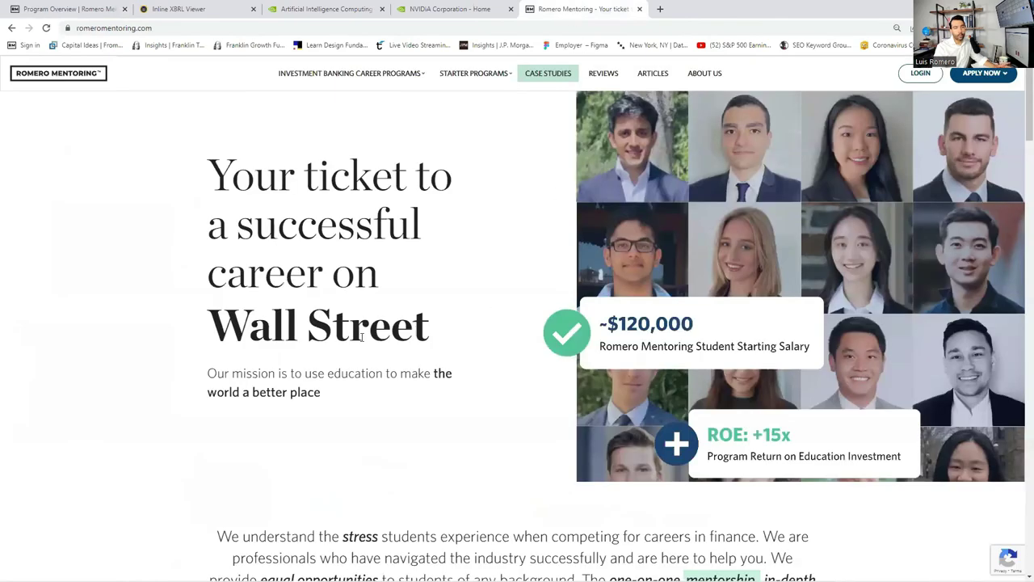
{"action": "mouse_move", "coordinate": [469, 81]}
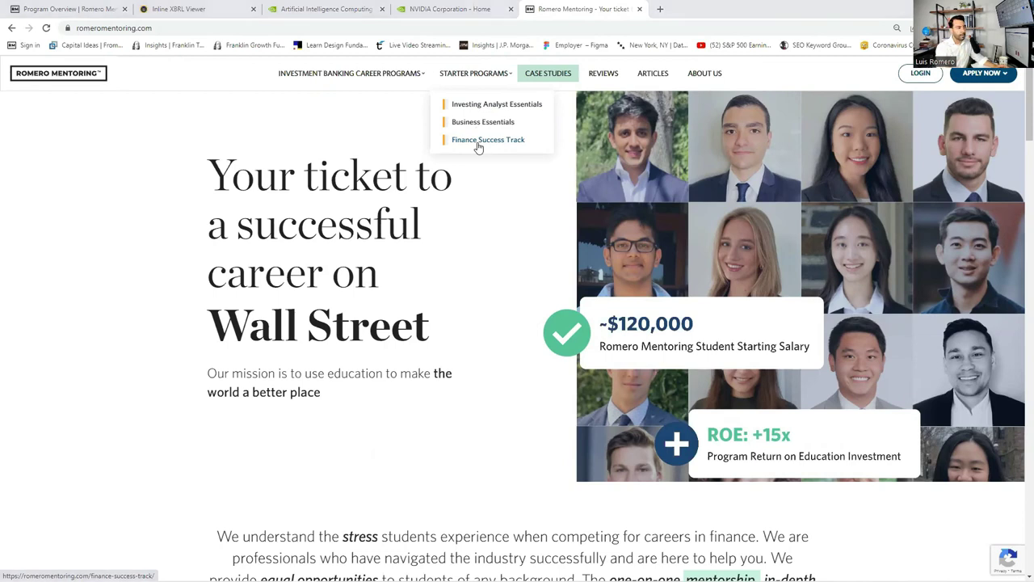
- Switch to the Nvidia model in Excel and review the whole Preliminary Valuation Analysis
{"action": "key", "text": "alt+Tab"}
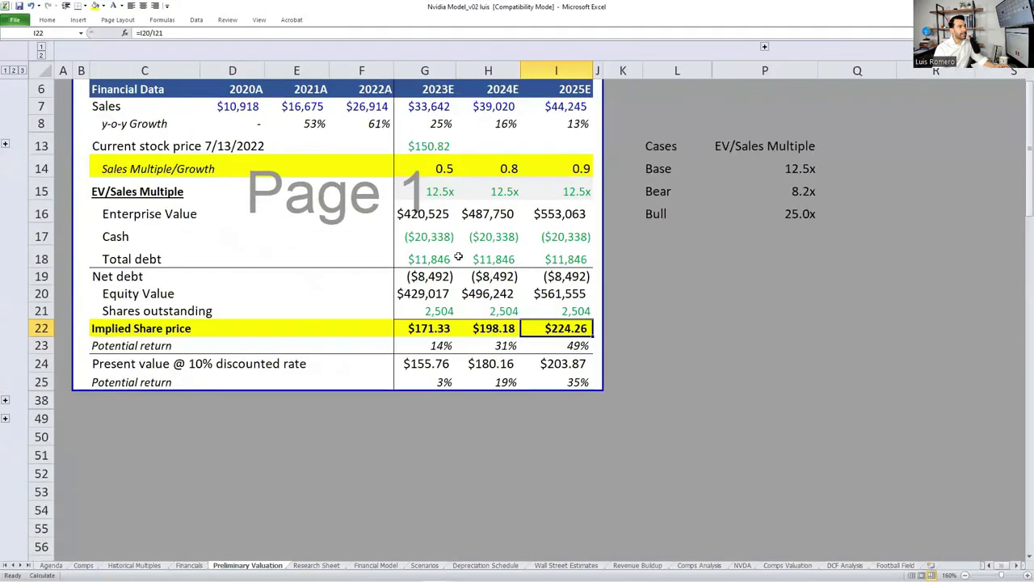
{"action": "scroll", "coordinate": [455, 257], "scroll_direction": "up", "scroll_amount": 2}
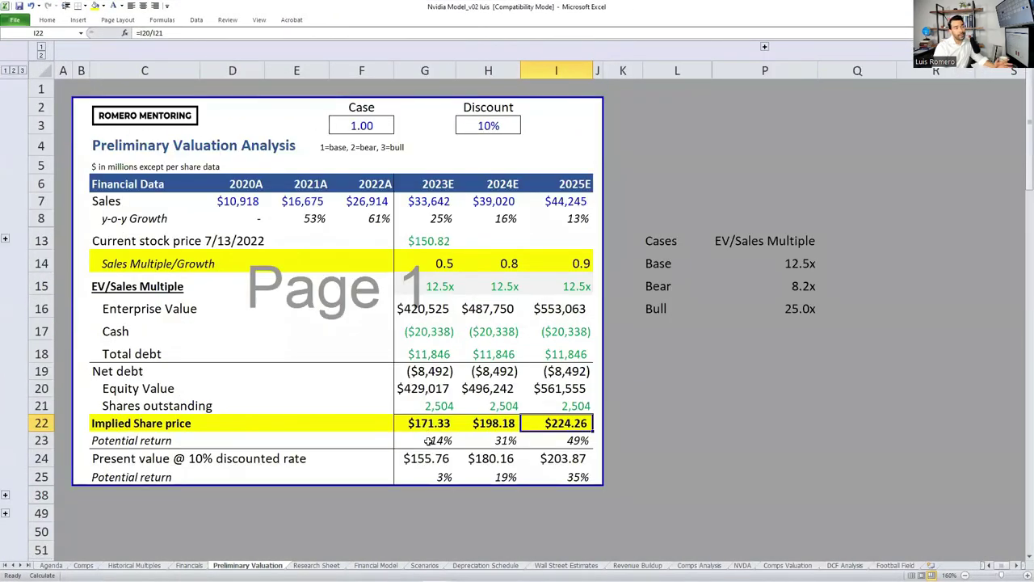
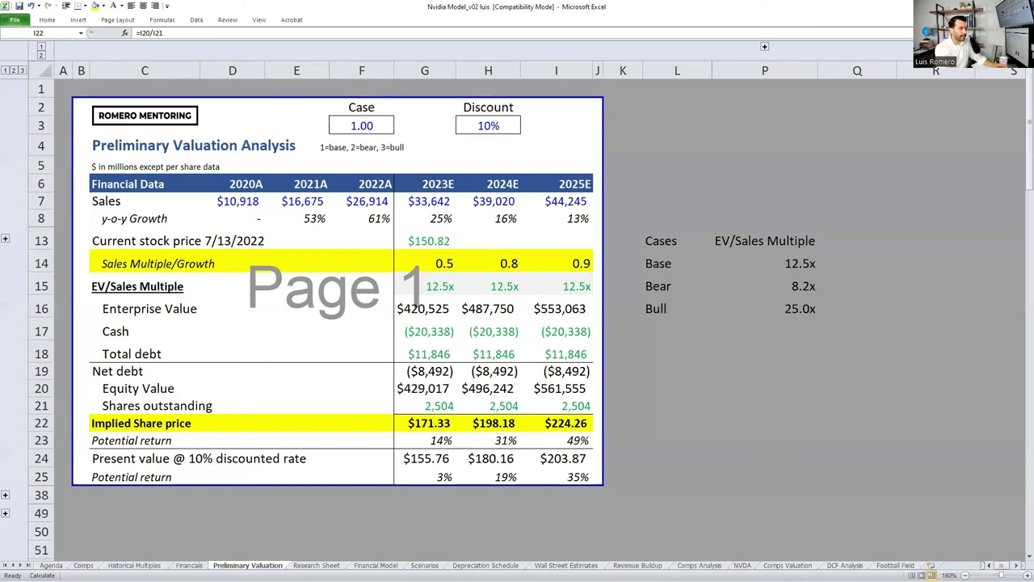
- Switch to TC2000 and shift AMZN's monthly chart back so that it ends in March 2016
{"action": "key", "text": "alt+Tab"}
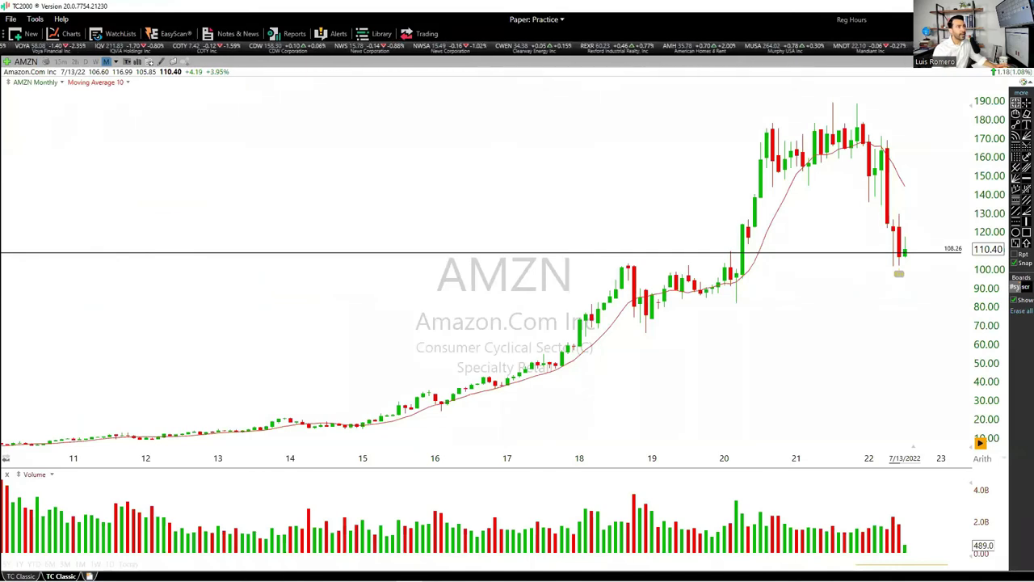
{"action": "scroll", "coordinate": [571, 363], "scroll_direction": "down", "scroll_amount": 5}
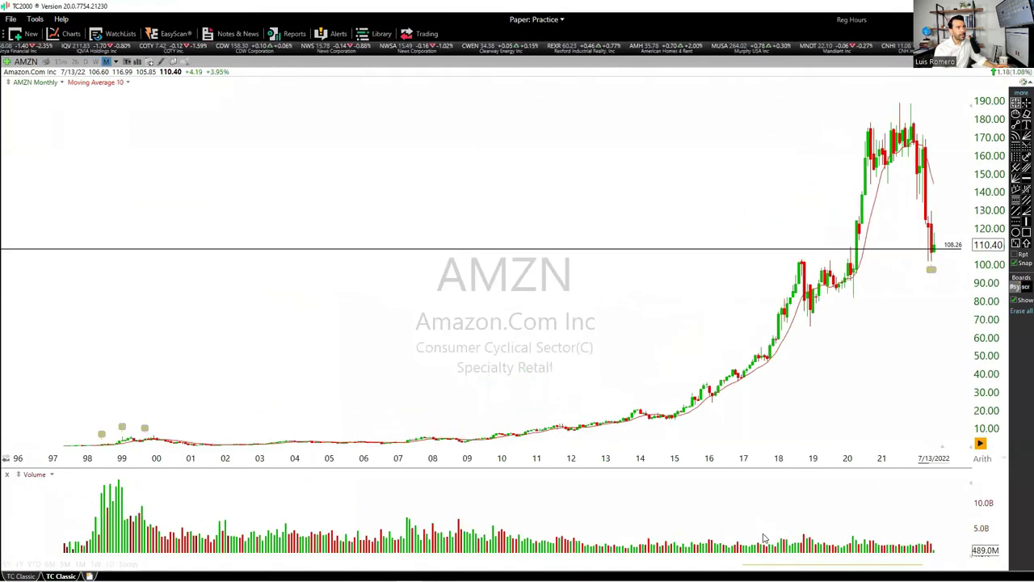
{"action": "scroll", "coordinate": [727, 387], "scroll_direction": "up", "scroll_amount": 5}
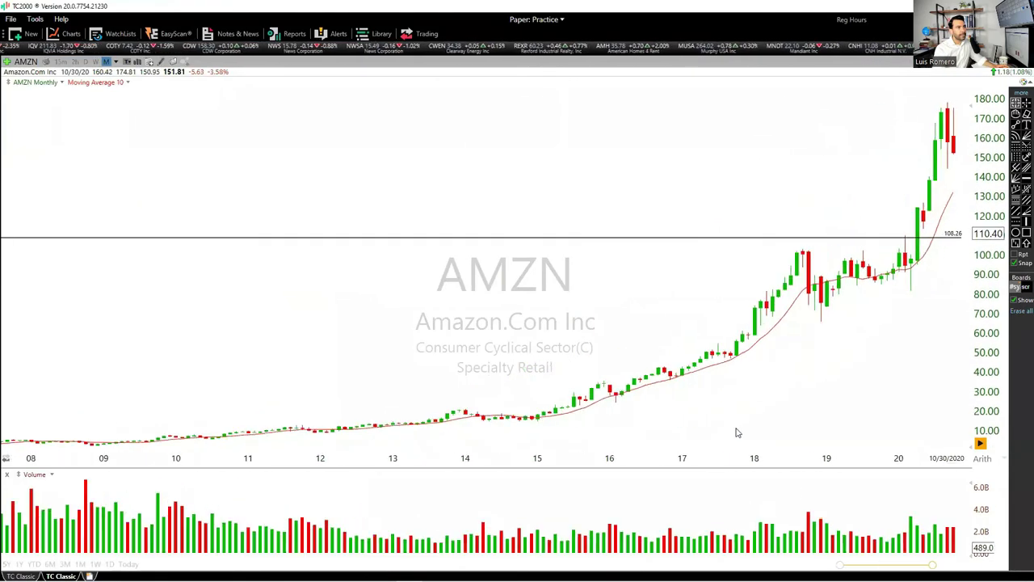
{"action": "left_click_drag", "start_coordinate": [882, 561], "coordinate": [859, 558]}
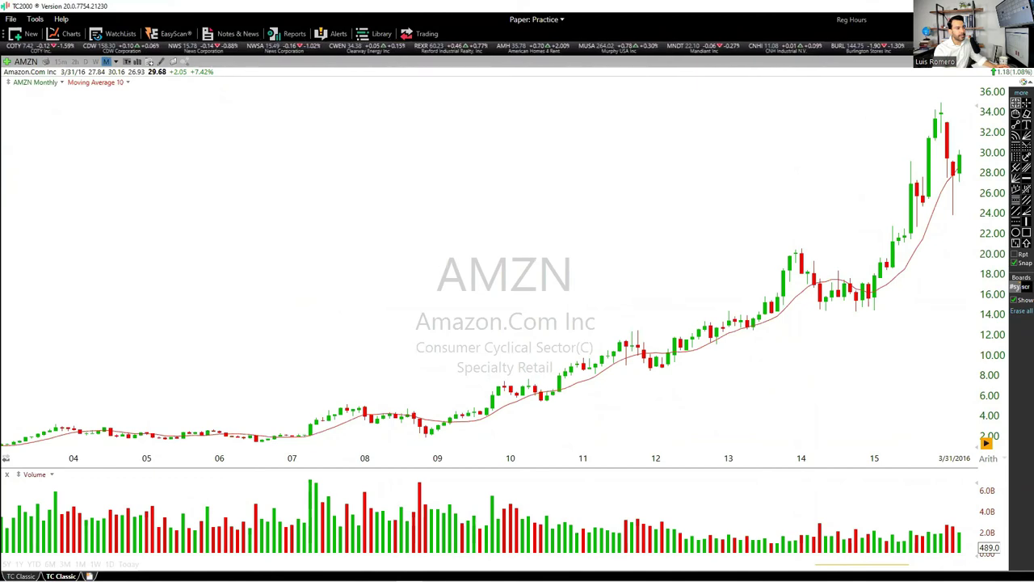
- Box AMZN's 2014 consolidation freehand, label it "8 Mos", and add an arrow to its breakout and a line at the prior high
{"action": "mouse_move", "coordinate": [813, 308]}
{"action": "left_mouse_down"}
{"action": "mouse_move", "coordinate": [812, 279]}
{"action": "mouse_move", "coordinate": [856, 278]}
{"action": "mouse_move", "coordinate": [899, 317]}
{"action": "mouse_move", "coordinate": [816, 326]}
{"action": "mouse_move", "coordinate": [805, 306]}
{"action": "left_mouse_up"}
{"action": "mouse_move", "coordinate": [842, 343]}
{"action": "left_mouse_down"}
{"action": "mouse_move", "coordinate": [838, 366]}
{"action": "mouse_move", "coordinate": [844, 346]}
{"action": "mouse_move", "coordinate": [867, 365]}
{"action": "mouse_move", "coordinate": [883, 352]}
{"action": "mouse_move", "coordinate": [909, 377]}
{"action": "left_mouse_up"}
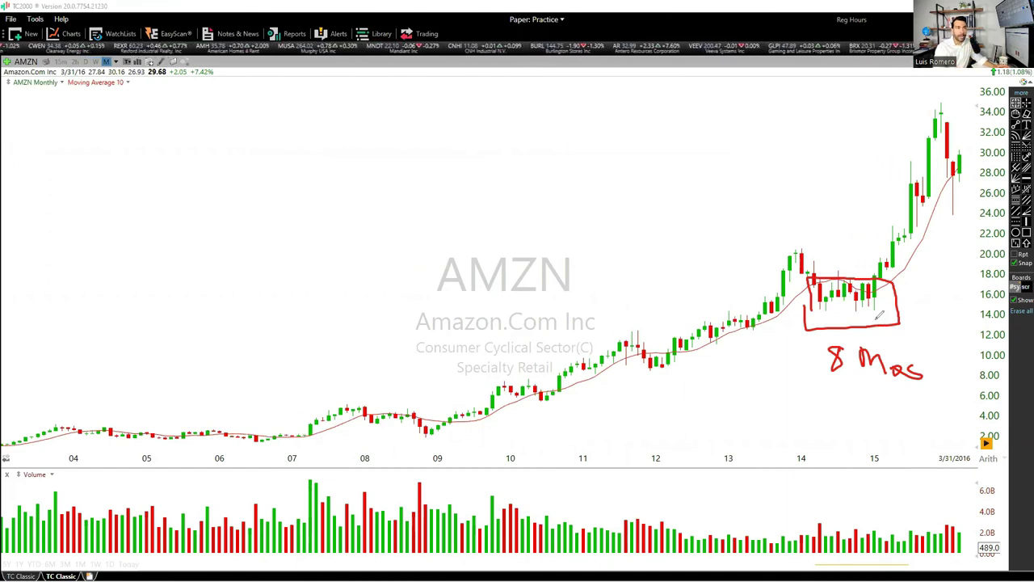
{"action": "left_click", "coordinate": [934, 306]}
{"action": "left_click", "coordinate": [897, 307]}
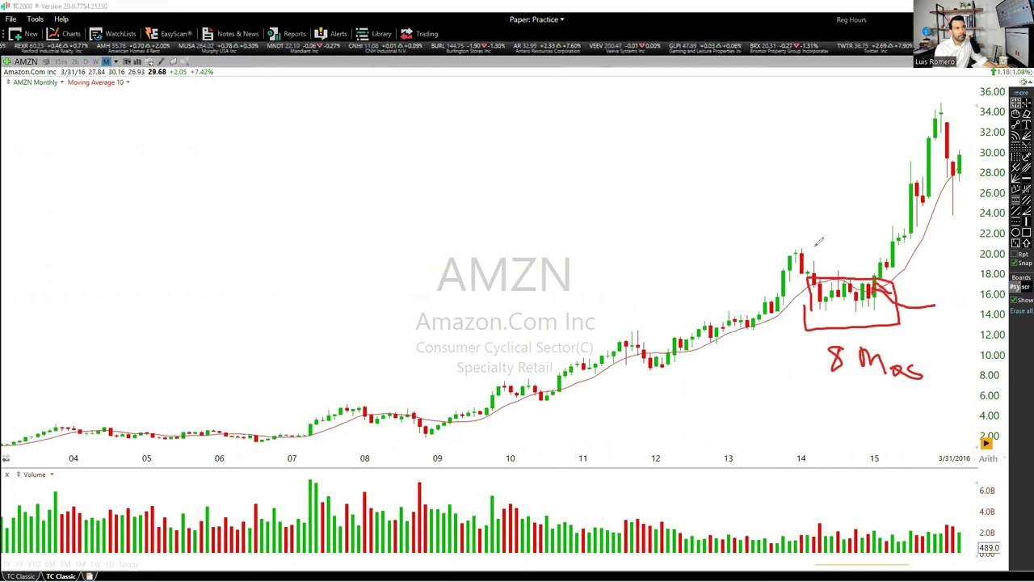
{"action": "left_click_drag", "start_coordinate": [784, 249], "coordinate": [954, 249]}
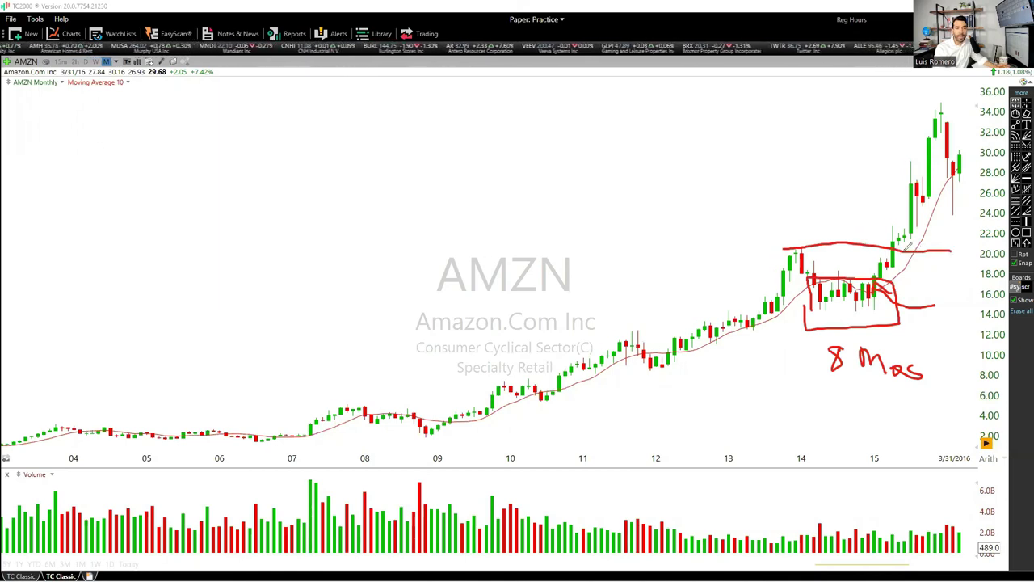
- Extend the AMZN chart to October 2016 and erase the freehand markings
{"action": "left_click", "coordinate": [910, 565]}
{"action": "mouse_move", "coordinate": [910, 565]}
{"action": "left_mouse_down"}
{"action": "mouse_move", "coordinate": [925, 565]}
{"action": "mouse_move", "coordinate": [911, 564]}
{"action": "left_mouse_up"}
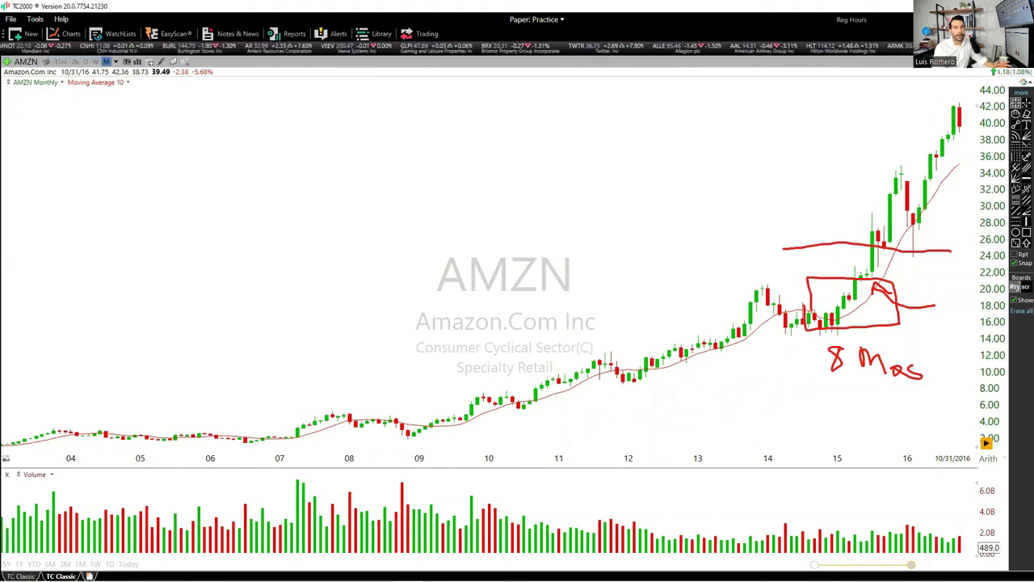
{"action": "key", "text": "Delete"}
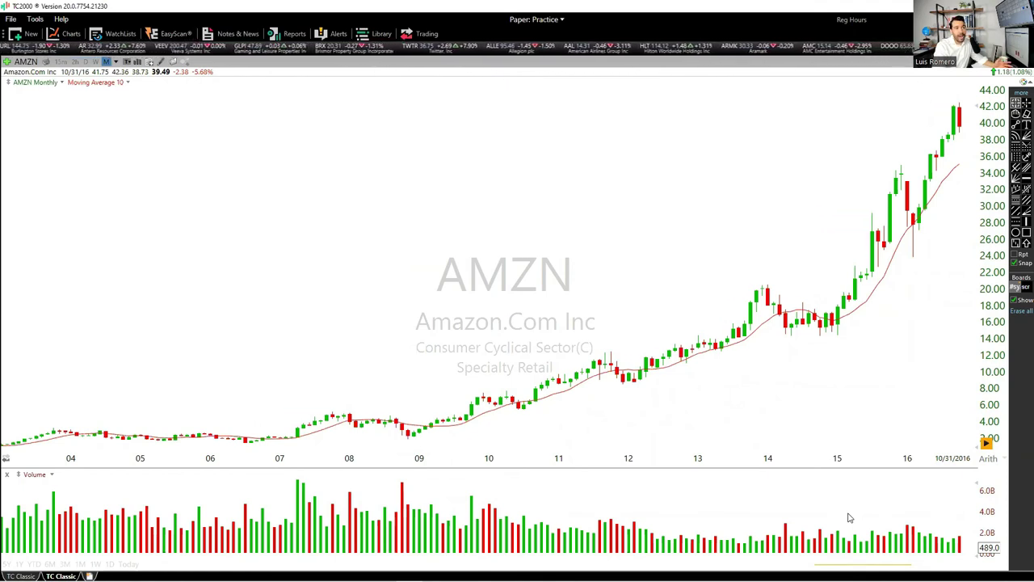
- Bring the AMZN chart up to July 2022, then show NVDA's monthly chart from 2018 onward
{"action": "left_click", "coordinate": [897, 564]}
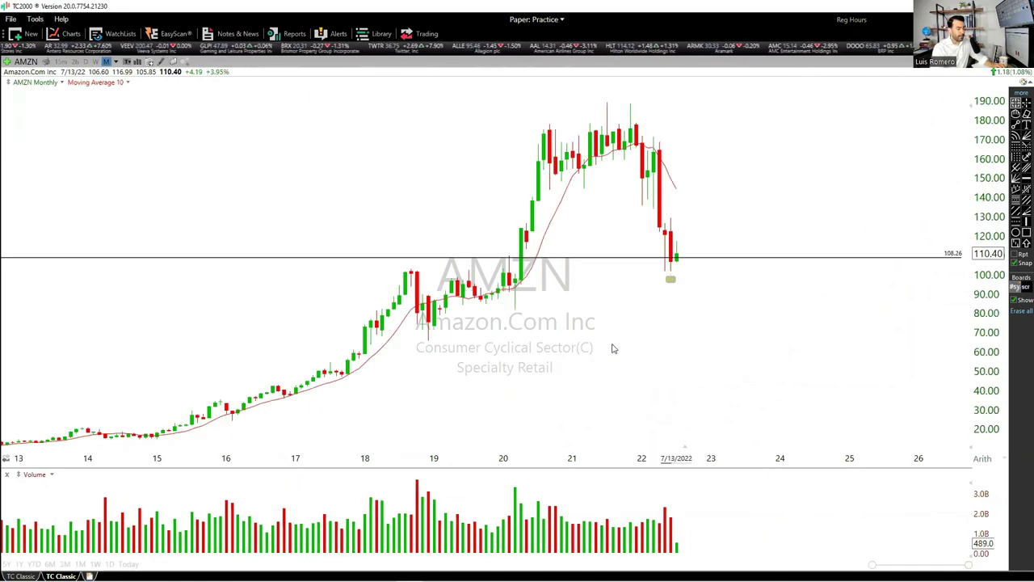
{"action": "key", "text": "space"}
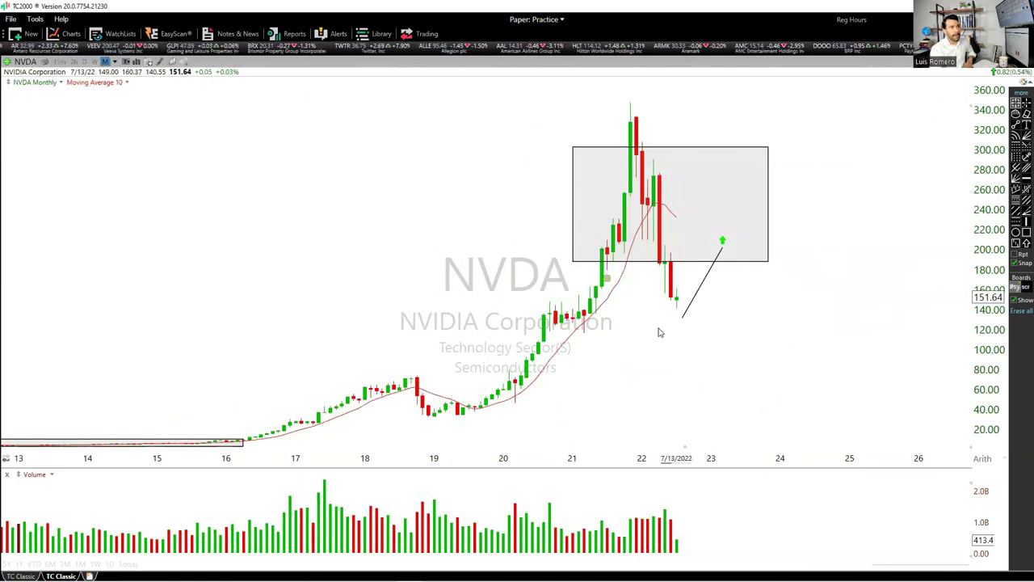
{"action": "scroll", "coordinate": [659, 331], "scroll_direction": "up", "scroll_amount": 1}
- Examine NVDA's July 2022 price against its late-2020 highs, its 10-period moving average and its 2019–2020 price levels
{"action": "left_click", "coordinate": [677, 307]}
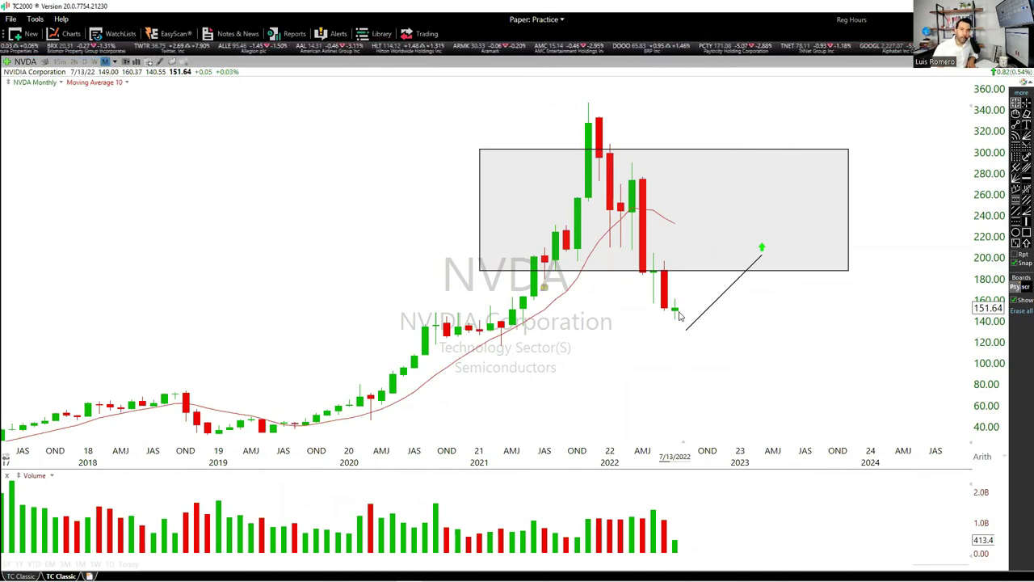
{"action": "left_click", "coordinate": [680, 316]}
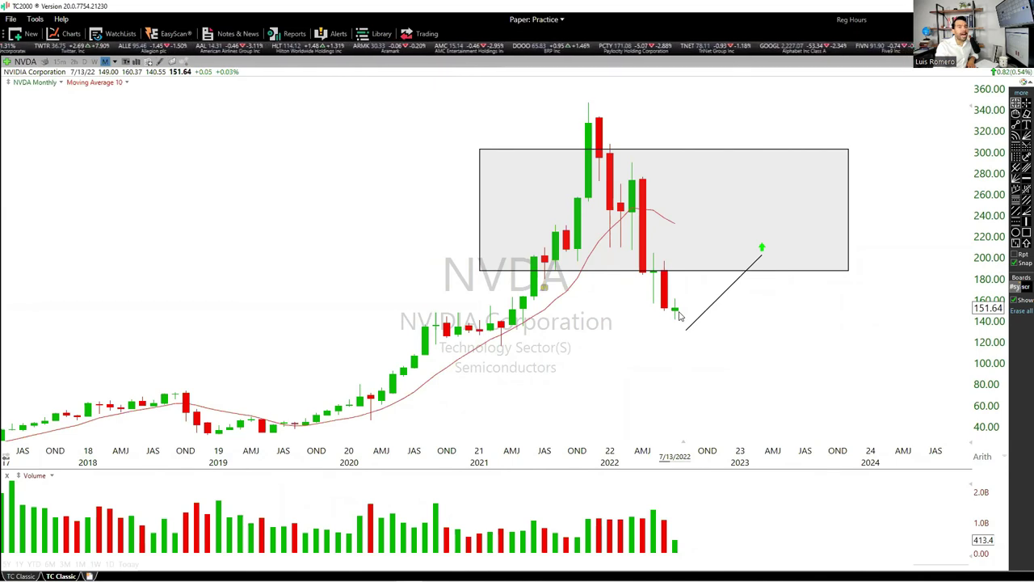
{"action": "left_click", "coordinate": [677, 312]}
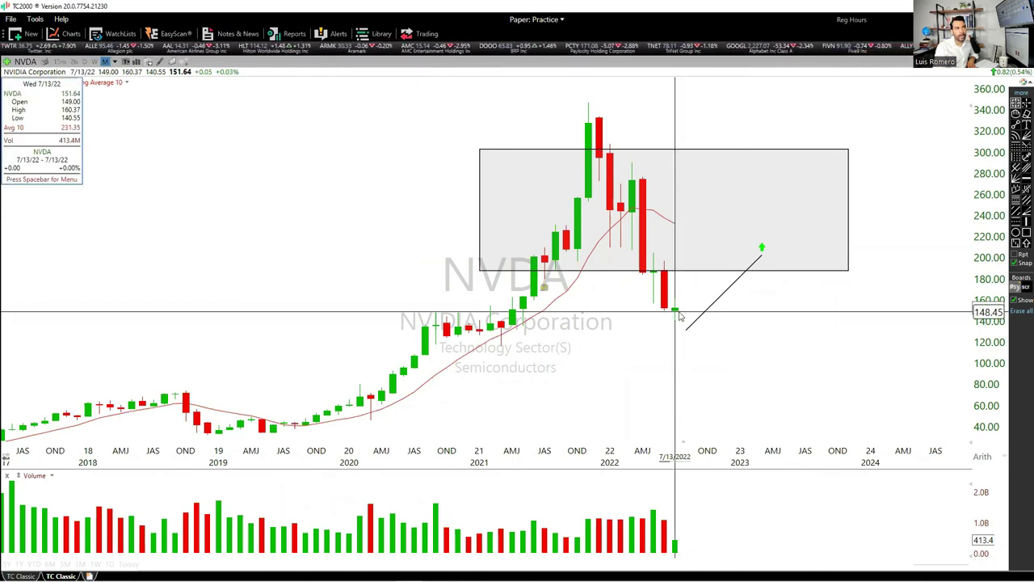
{"action": "left_click", "coordinate": [436, 347]}
{"action": "left_click_drag", "start_coordinate": [436, 347], "coordinate": [440, 349]}
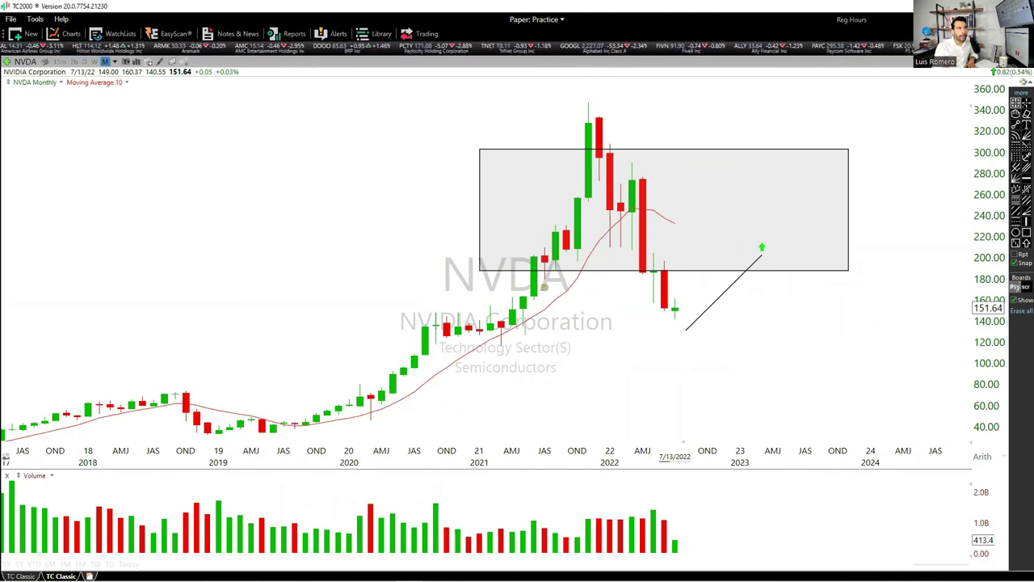
{"action": "left_click", "coordinate": [674, 226]}
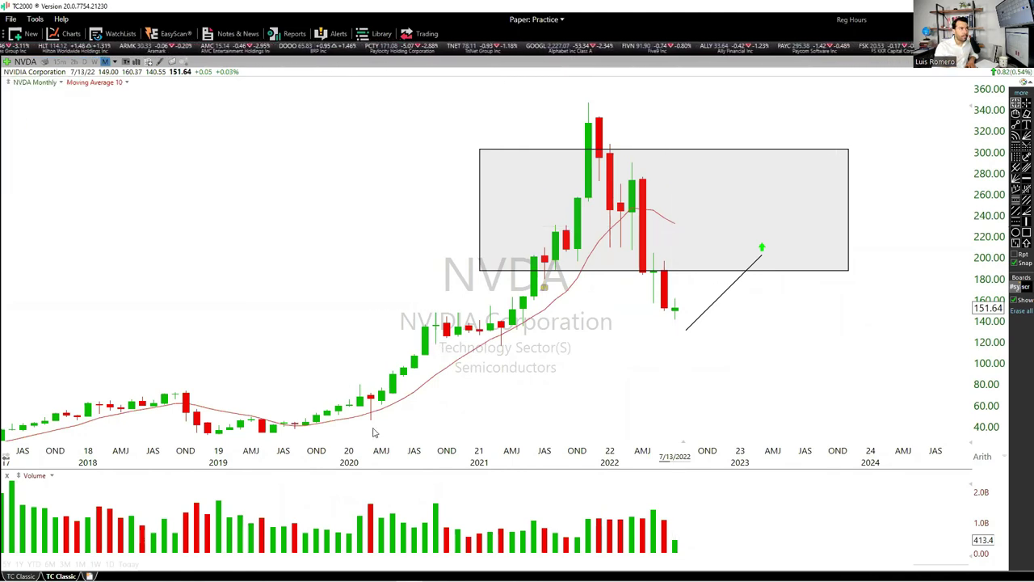
{"action": "left_click", "coordinate": [327, 420]}
{"action": "left_click_drag", "start_coordinate": [327, 420], "coordinate": [306, 429]}
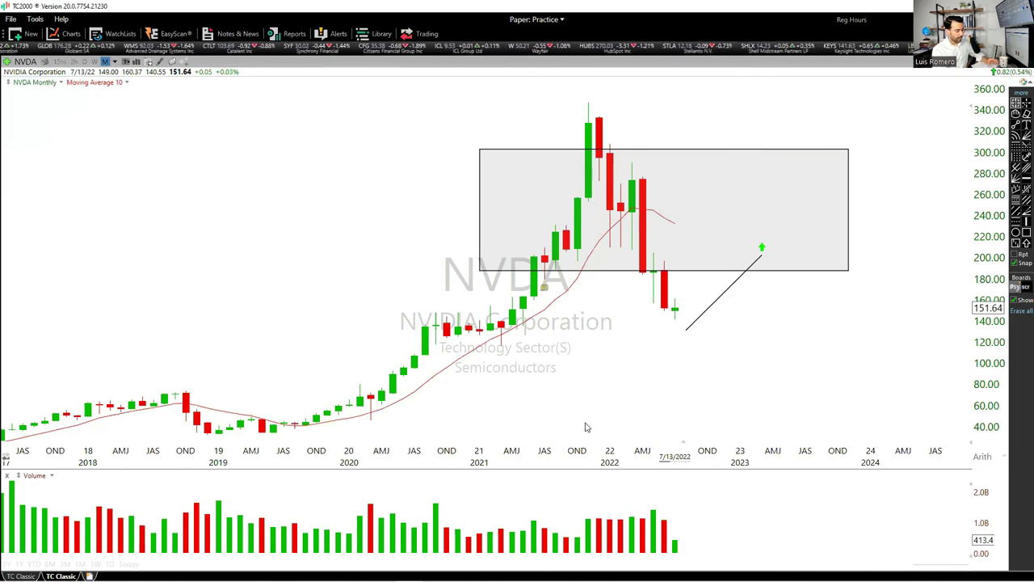
- Load the EH monthly chart and examine the price decline from the 2021 peak to July 2022
{"action": "type", "text": "EH"}
{"action": "key", "text": "Return"}
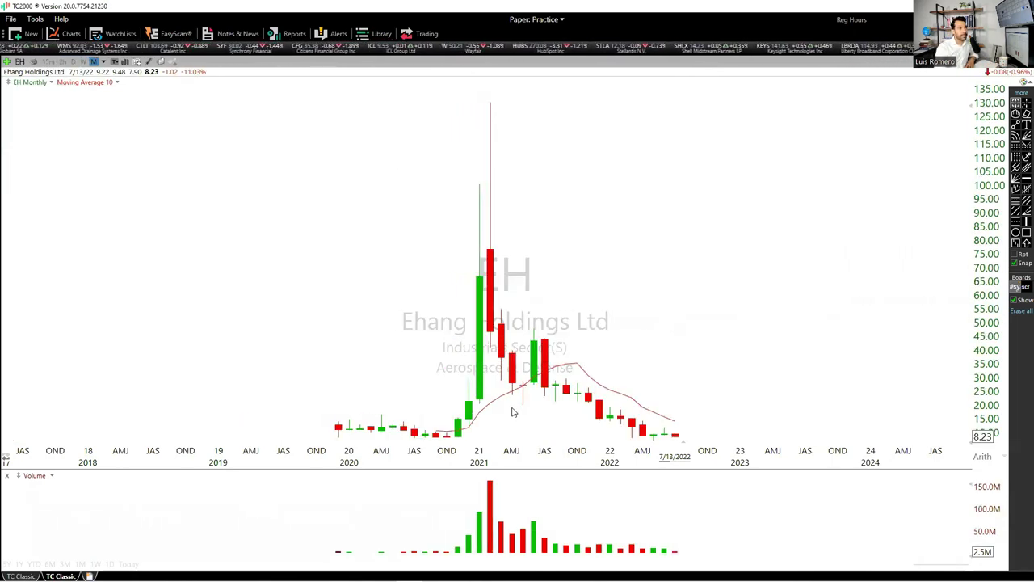
{"action": "scroll", "coordinate": [513, 411], "scroll_direction": "up", "scroll_amount": 3}
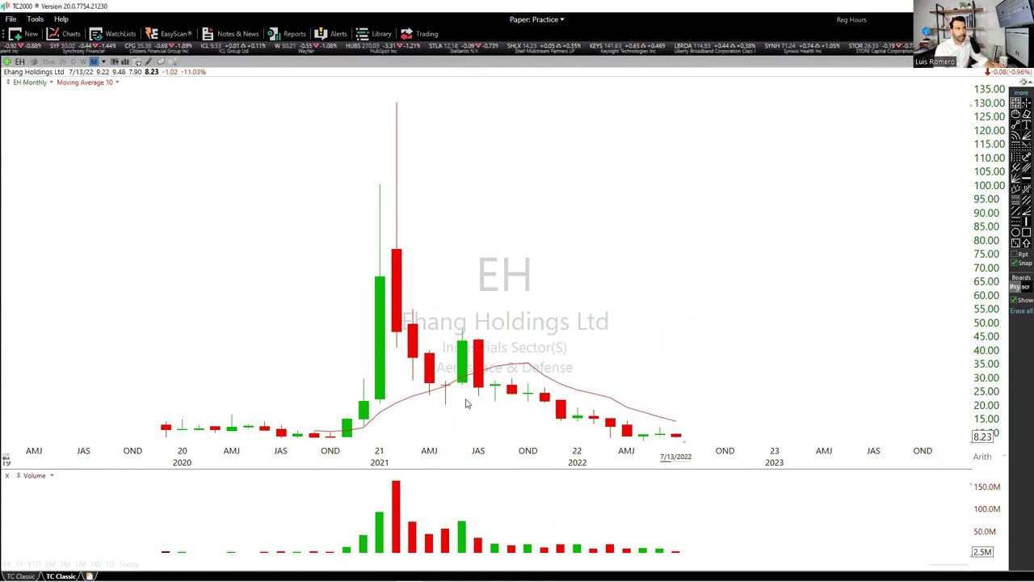
{"action": "left_click_drag", "start_coordinate": [511, 385], "coordinate": [683, 417]}
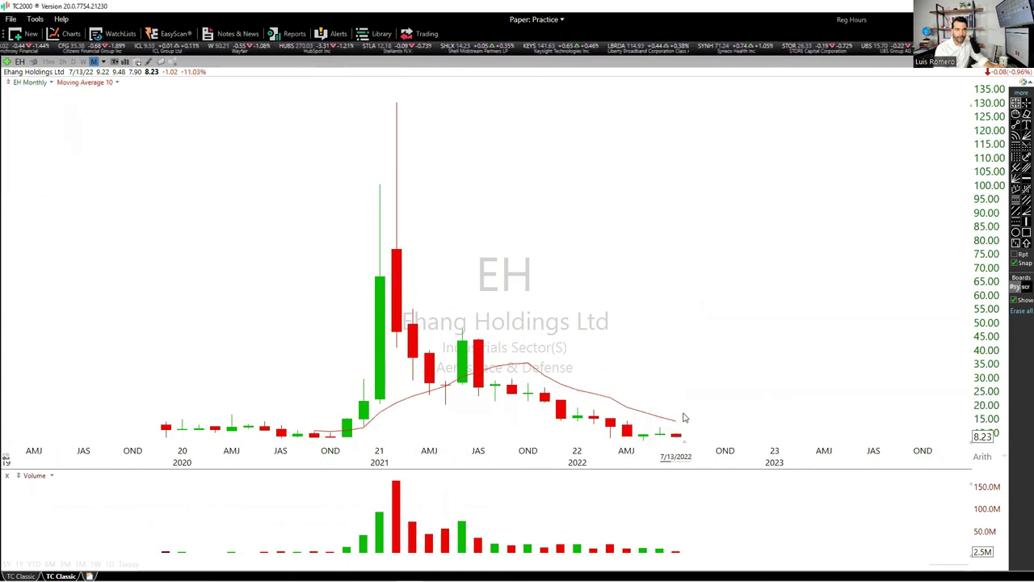
{"action": "left_click", "coordinate": [668, 422]}
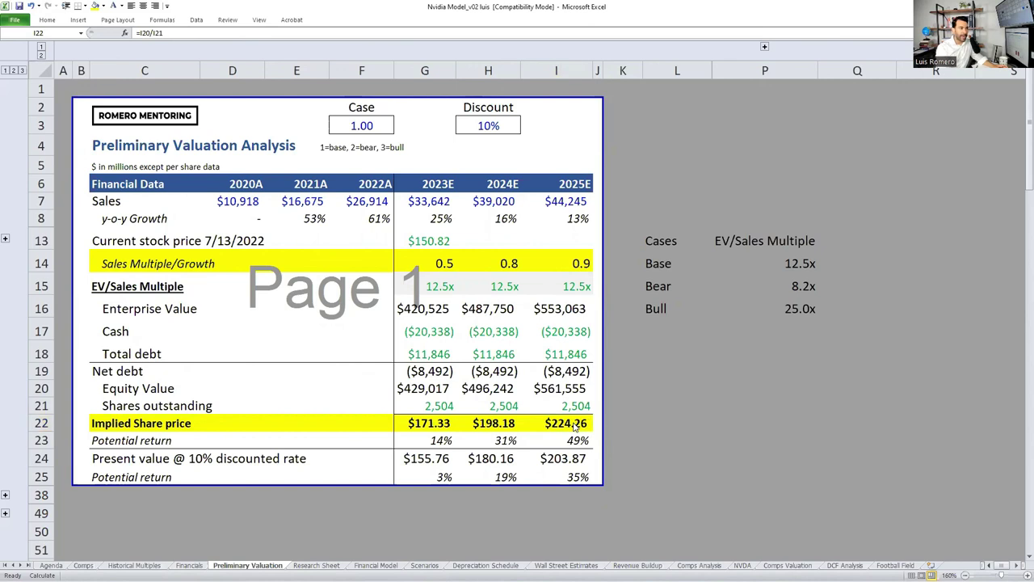
- Switch from the Excel valuation back to TC2000 and load the AMZN monthly chart
{"action": "key", "text": "alt+Tab"}
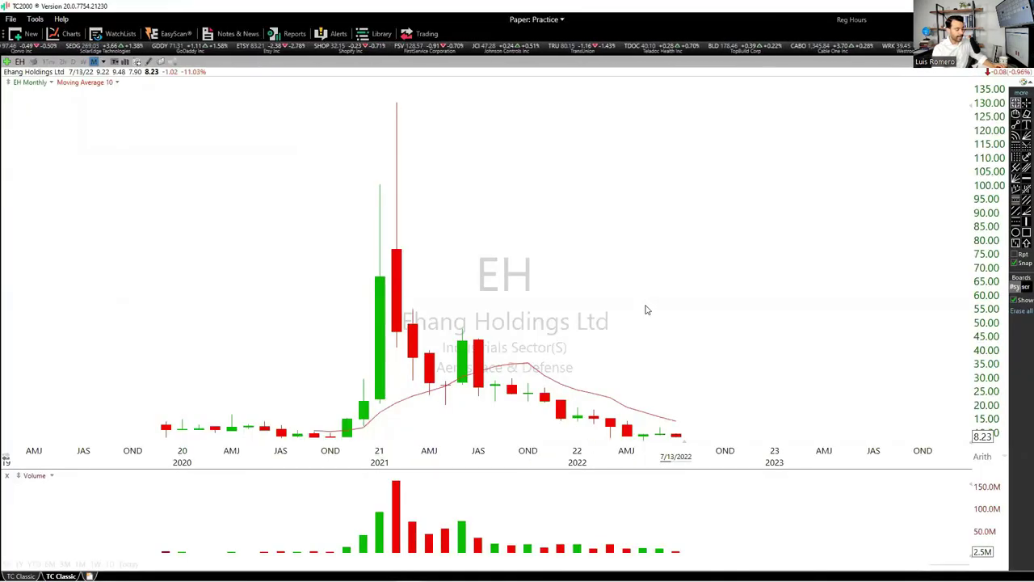
{"action": "type", "text": "AMZN"}
{"action": "key", "text": "Return"}
{"action": "scroll", "coordinate": [646, 310], "scroll_direction": "down", "scroll_amount": 5}
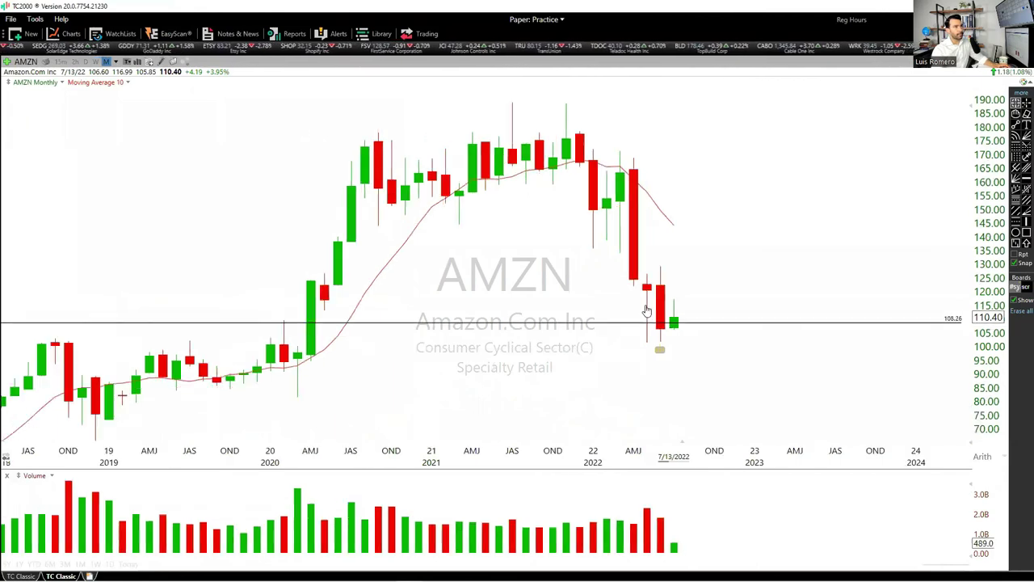
- Show AMZN's monthly chart from about 2008 onward and mark the 2016–2018 price advance with freehand brackets and a rising line
{"action": "scroll", "coordinate": [645, 309], "scroll_direction": "down", "scroll_amount": 3}
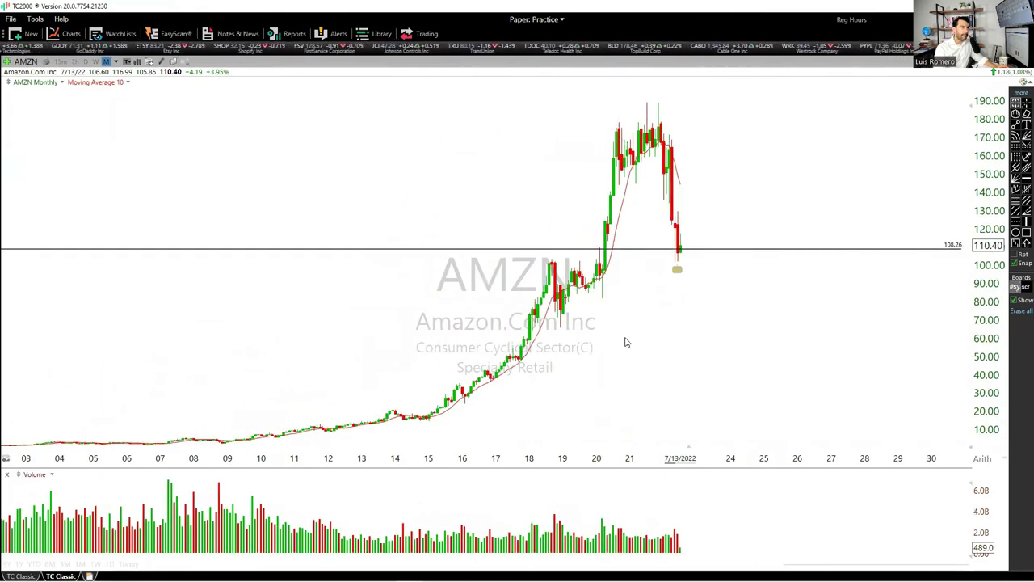
{"action": "scroll", "coordinate": [651, 348], "scroll_direction": "up", "scroll_amount": 2}
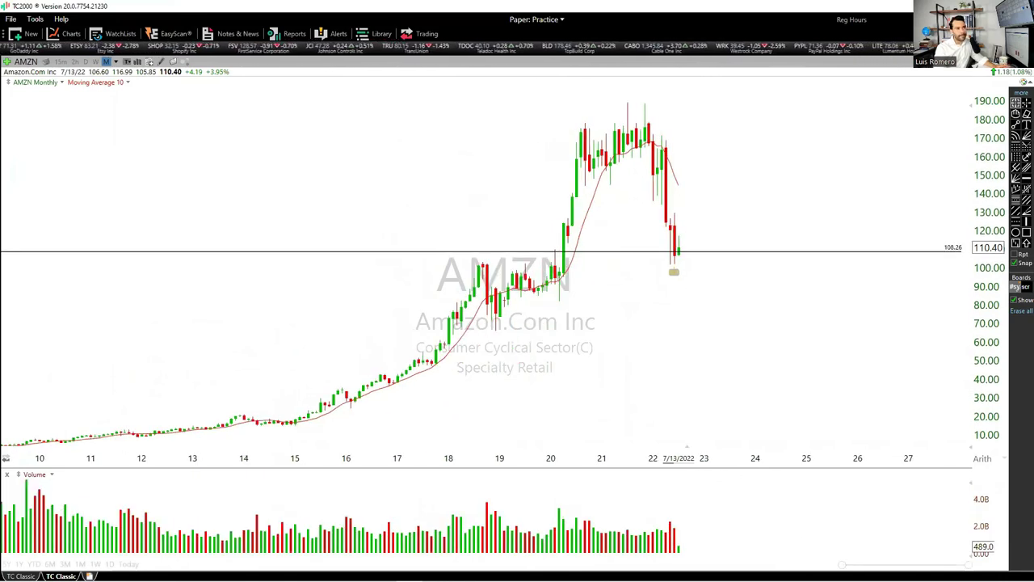
{"action": "scroll", "coordinate": [485, 274], "scroll_direction": "up", "scroll_amount": 2}
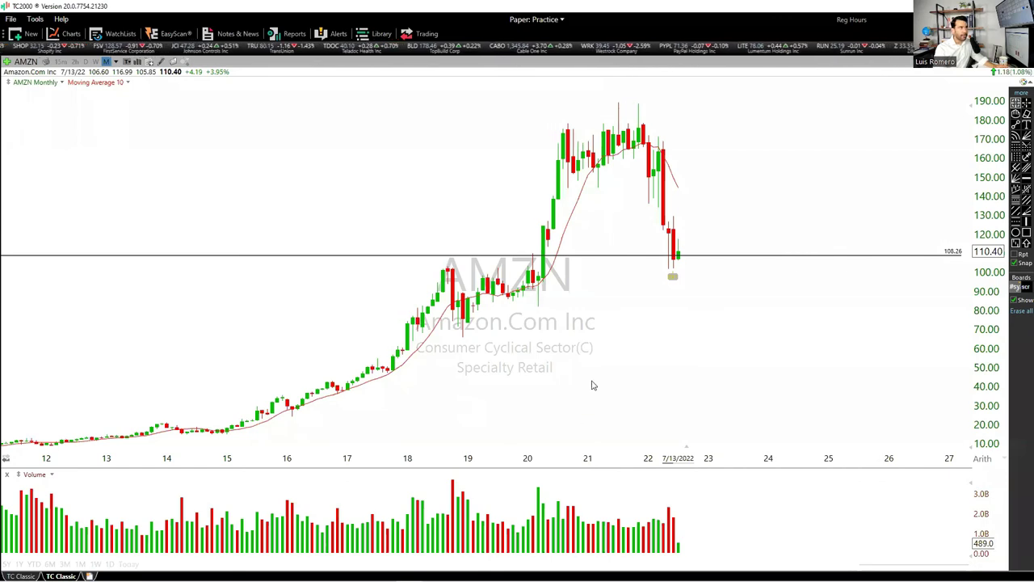
{"action": "scroll", "coordinate": [595, 386], "scroll_direction": "down", "scroll_amount": 2}
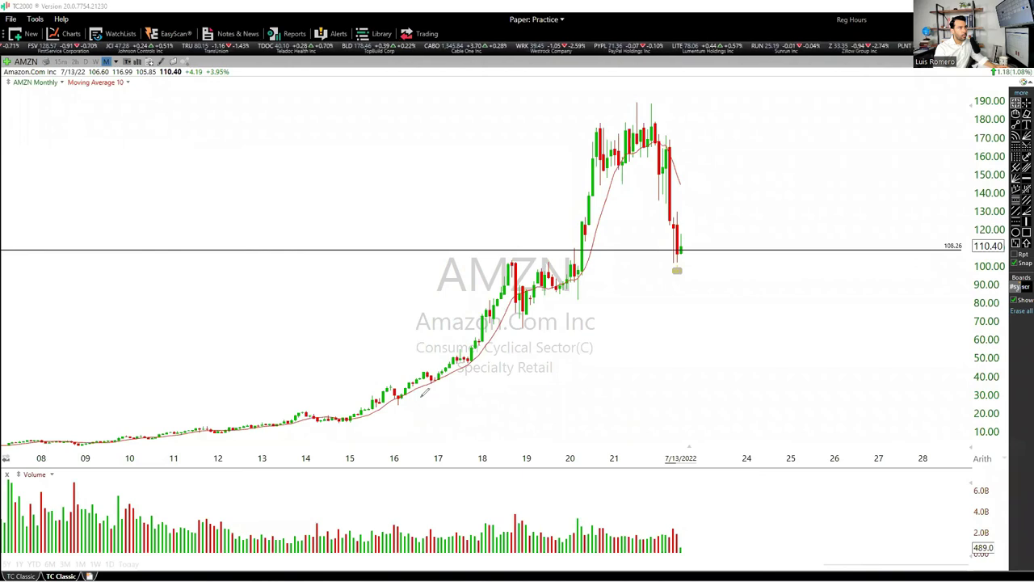
{"action": "mouse_move", "coordinate": [410, 417]}
{"action": "left_mouse_down"}
{"action": "mouse_move", "coordinate": [400, 414]}
{"action": "mouse_move", "coordinate": [404, 401]}
{"action": "mouse_move", "coordinate": [433, 429]}
{"action": "mouse_move", "coordinate": [446, 410]}
{"action": "mouse_move", "coordinate": [442, 440]}
{"action": "mouse_move", "coordinate": [512, 406]}
{"action": "left_mouse_up"}
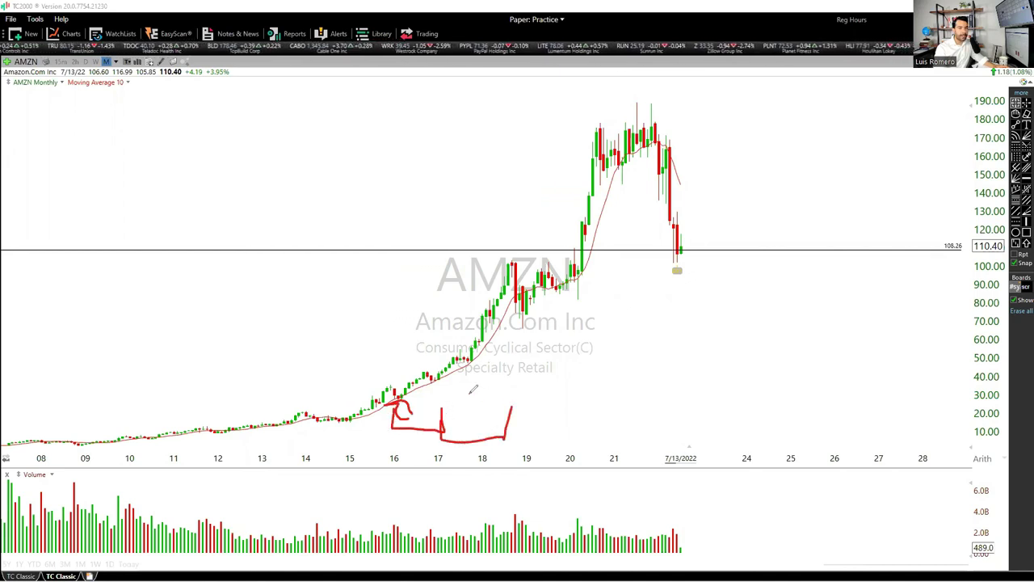
{"action": "mouse_move", "coordinate": [392, 396]}
{"action": "left_mouse_down"}
{"action": "mouse_move", "coordinate": [423, 396]}
{"action": "mouse_move", "coordinate": [440, 360]}
{"action": "mouse_move", "coordinate": [459, 369]}
{"action": "mouse_move", "coordinate": [486, 289]}
{"action": "mouse_move", "coordinate": [491, 322]}
{"action": "mouse_move", "coordinate": [481, 330]}
{"action": "left_mouse_up"}
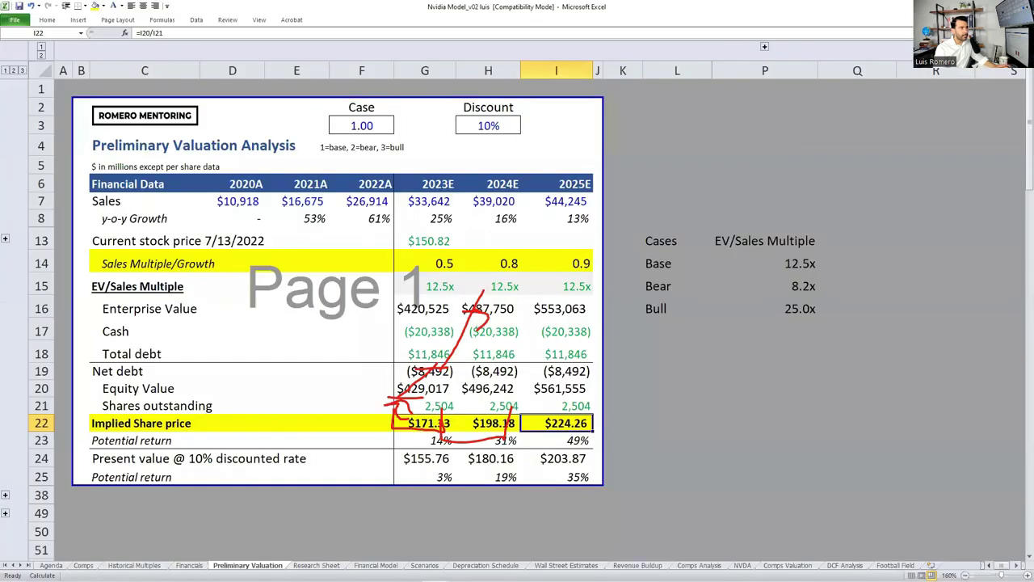
- On the Excel valuation, circle the 2025E implied share price, sketch a rising stepped line from it, and clear all the markup
{"action": "mouse_move", "coordinate": [608, 411]}
{"action": "left_mouse_down"}
{"action": "mouse_move", "coordinate": [538, 424]}
{"action": "mouse_move", "coordinate": [606, 408]}
{"action": "left_mouse_up"}
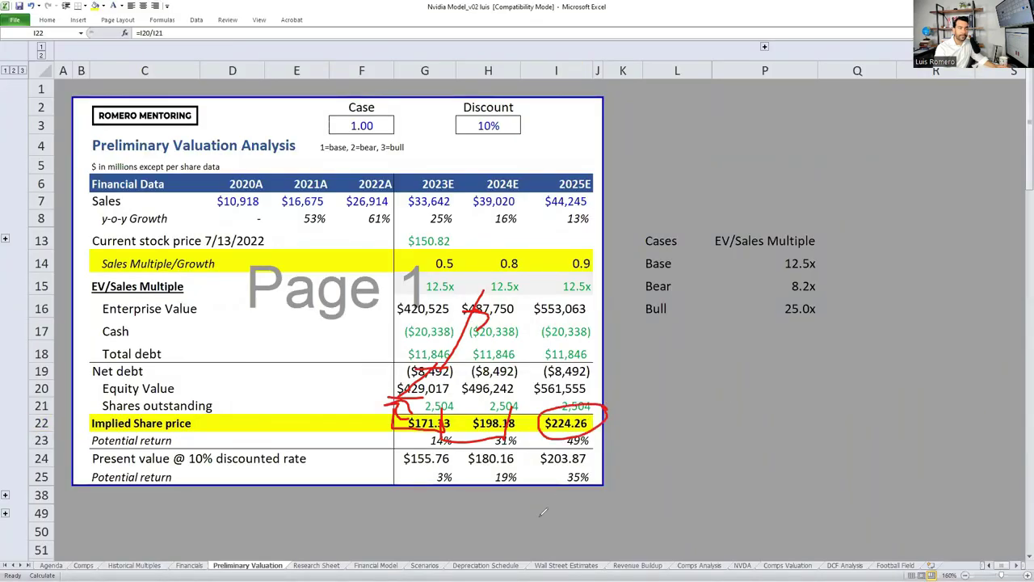
{"action": "mouse_move", "coordinate": [616, 399]}
{"action": "left_mouse_down"}
{"action": "mouse_move", "coordinate": [655, 371]}
{"action": "mouse_move", "coordinate": [687, 371]}
{"action": "left_mouse_up"}
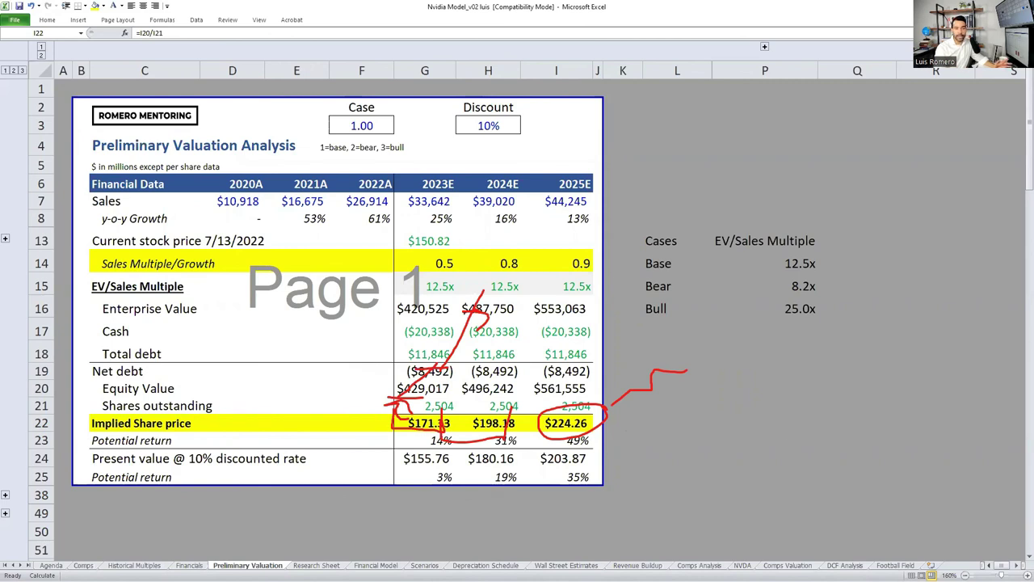
{"action": "key", "text": "Escape"}
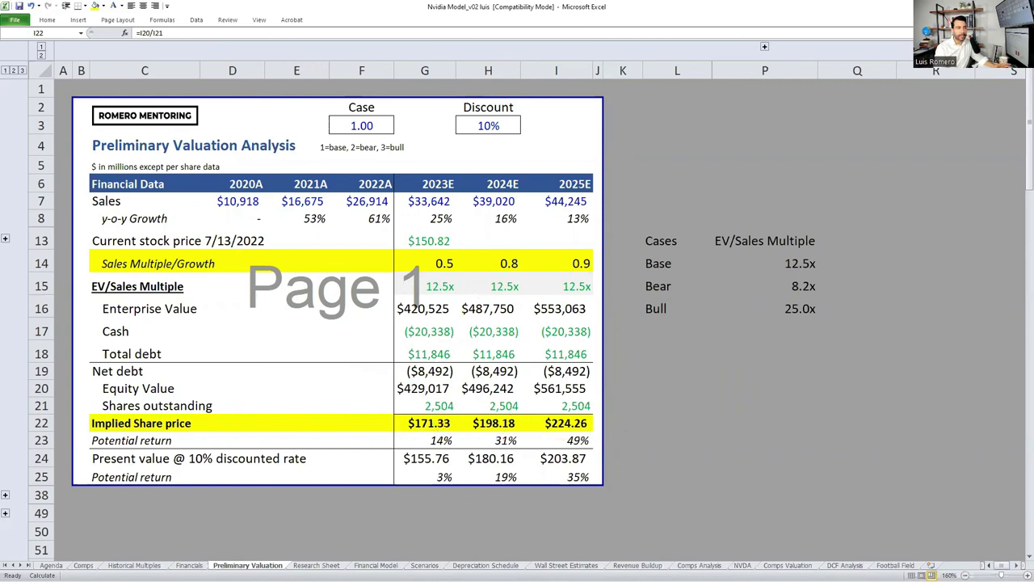
- Expand the grouped columns beside the Cases list to examine the Swing Point Price Levels and D Point Calculator tables, and collapse them again
{"action": "left_click", "coordinate": [765, 46]}
{"action": "left_click", "coordinate": [705, 242]}
{"action": "left_click_drag", "start_coordinate": [705, 243], "coordinate": [808, 440]}
{"action": "left_click", "coordinate": [712, 331]}
{"action": "left_click_drag", "start_coordinate": [713, 332], "coordinate": [820, 327]}
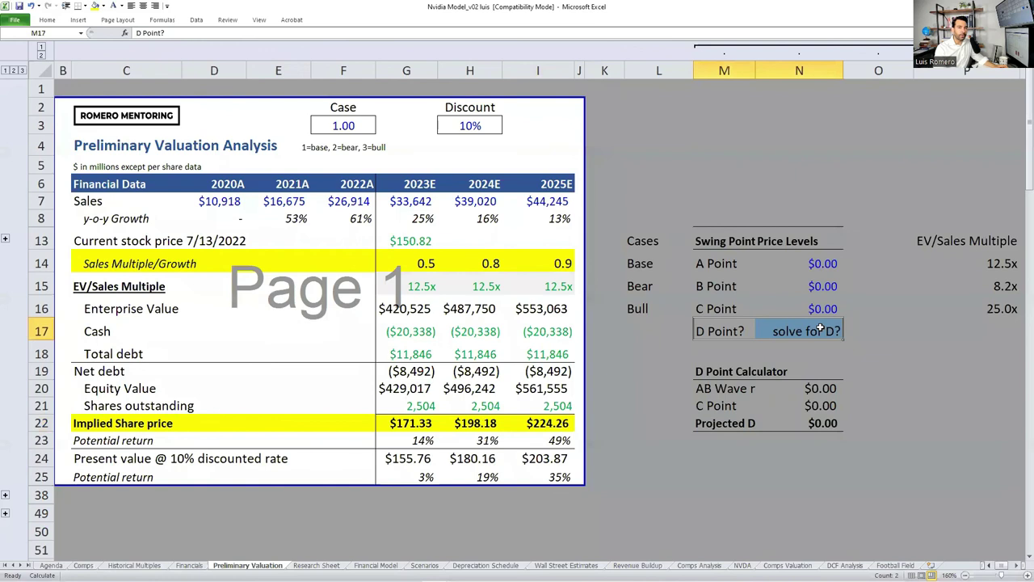
{"action": "left_click_drag", "start_coordinate": [716, 219], "coordinate": [839, 442]}
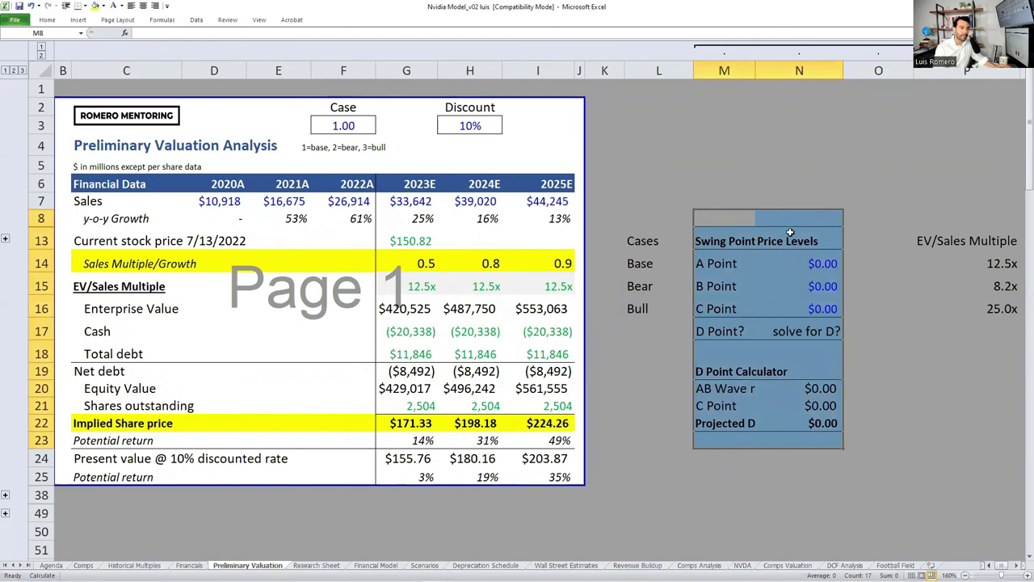
{"action": "left_click_drag", "start_coordinate": [761, 146], "coordinate": [761, 125]}
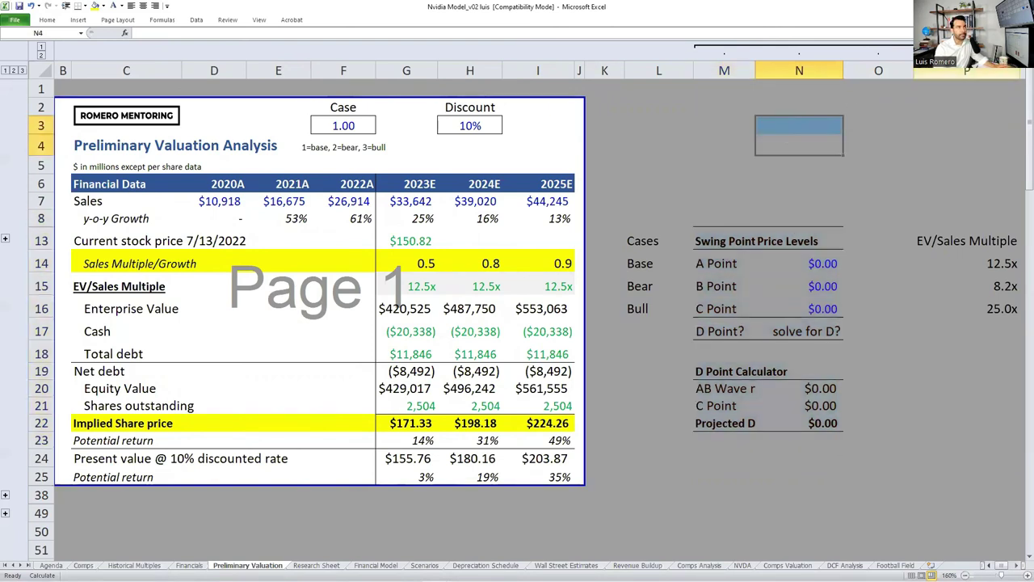
{"action": "key", "text": "ctrl+0"}
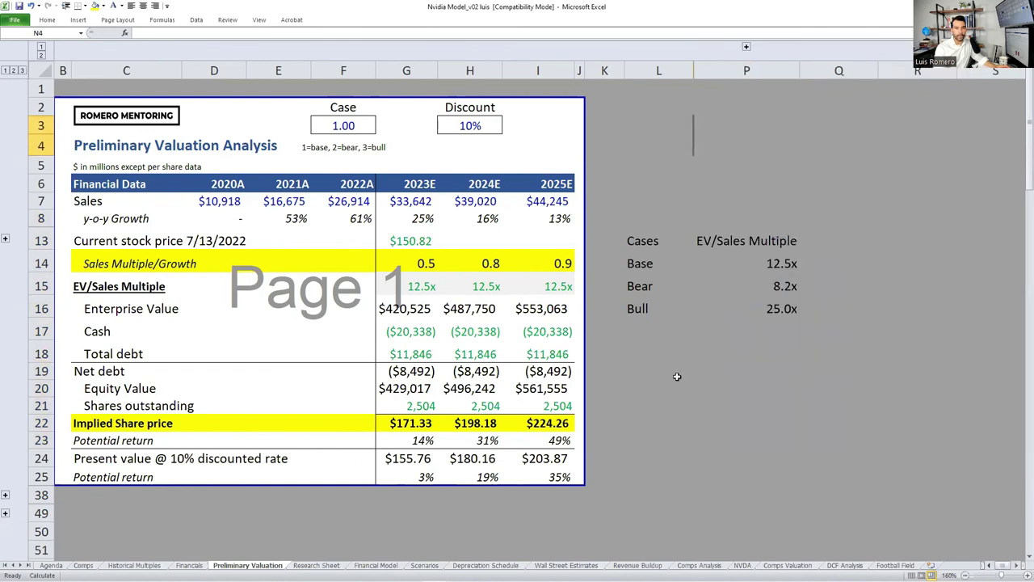